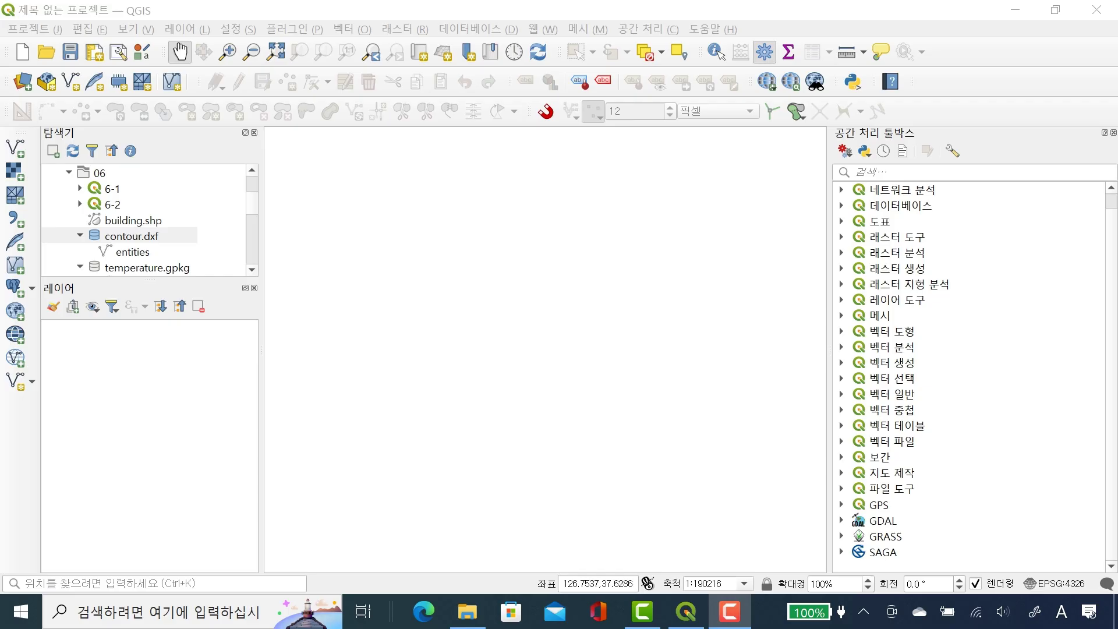
Step: Open the 6-1 project from the 06 folder
{"action": "left_click", "coordinate": [112, 188]}
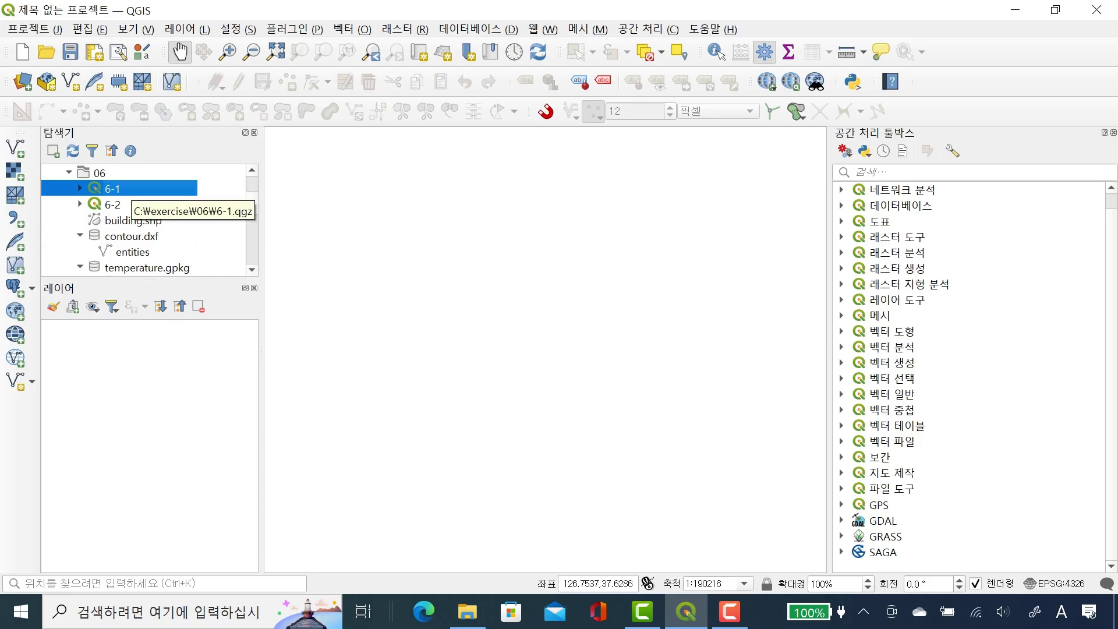
{"action": "double_click", "coordinate": [128, 189]}
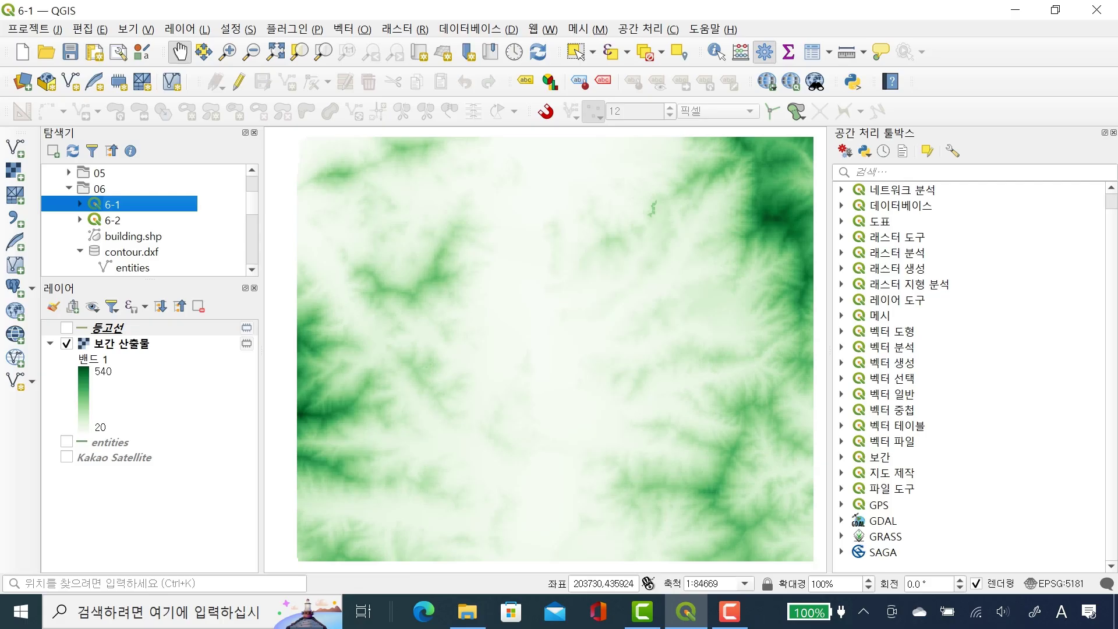
Step: Remove the 보간 산출물 raster layer and the 등고선 layer from the project
{"action": "left_click", "coordinate": [122, 343]}
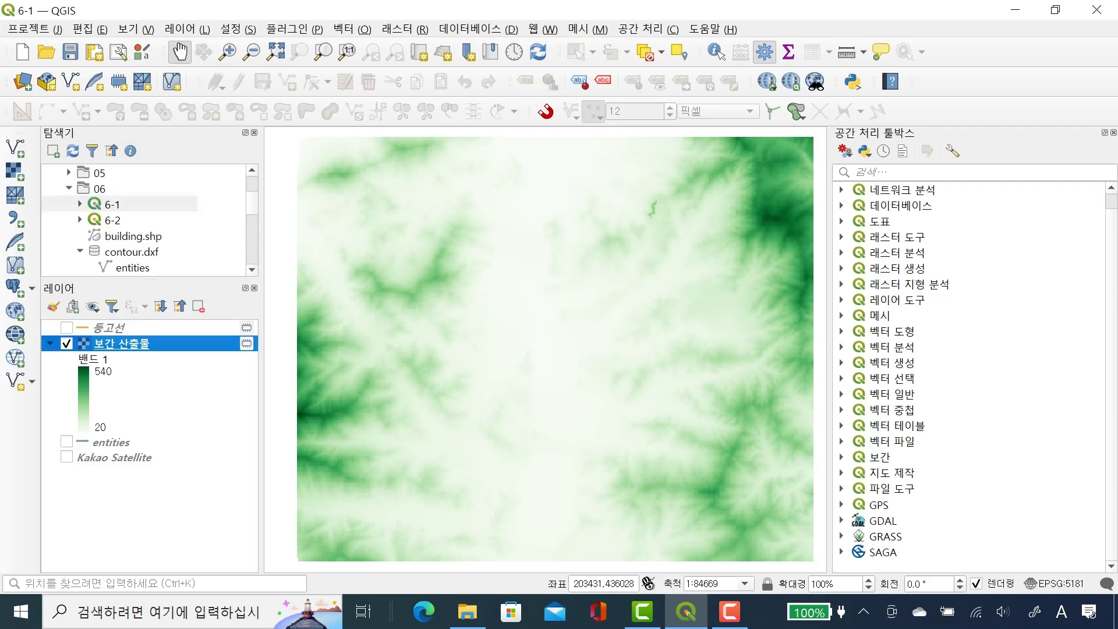
{"action": "left_click", "coordinate": [109, 327]}
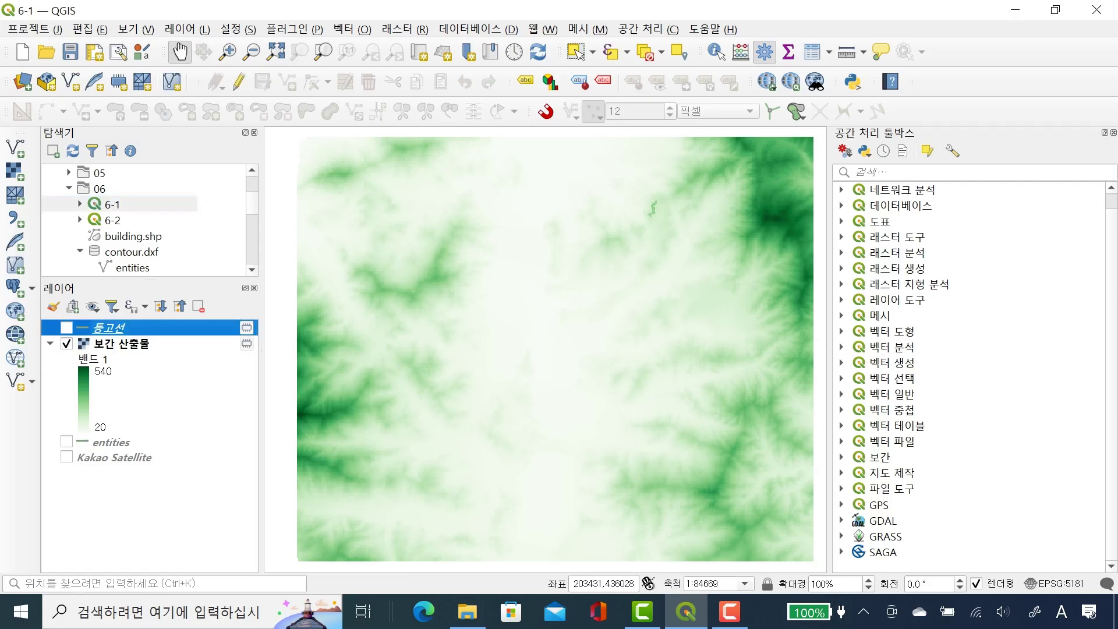
{"action": "left_click", "coordinate": [121, 343]}
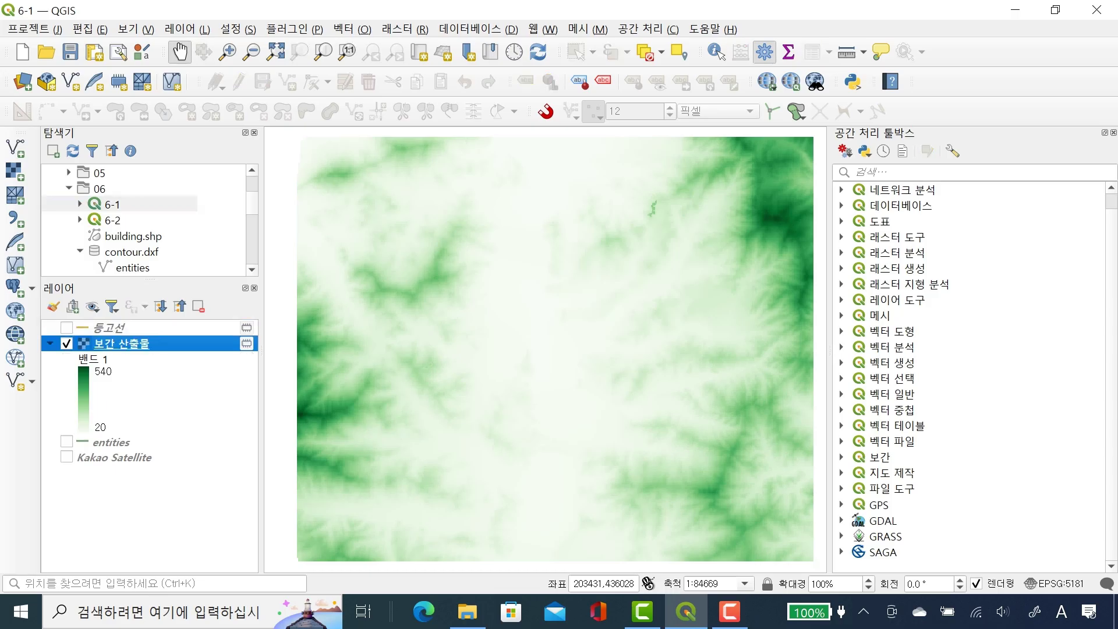
{"action": "right_click", "coordinate": [199, 342]}
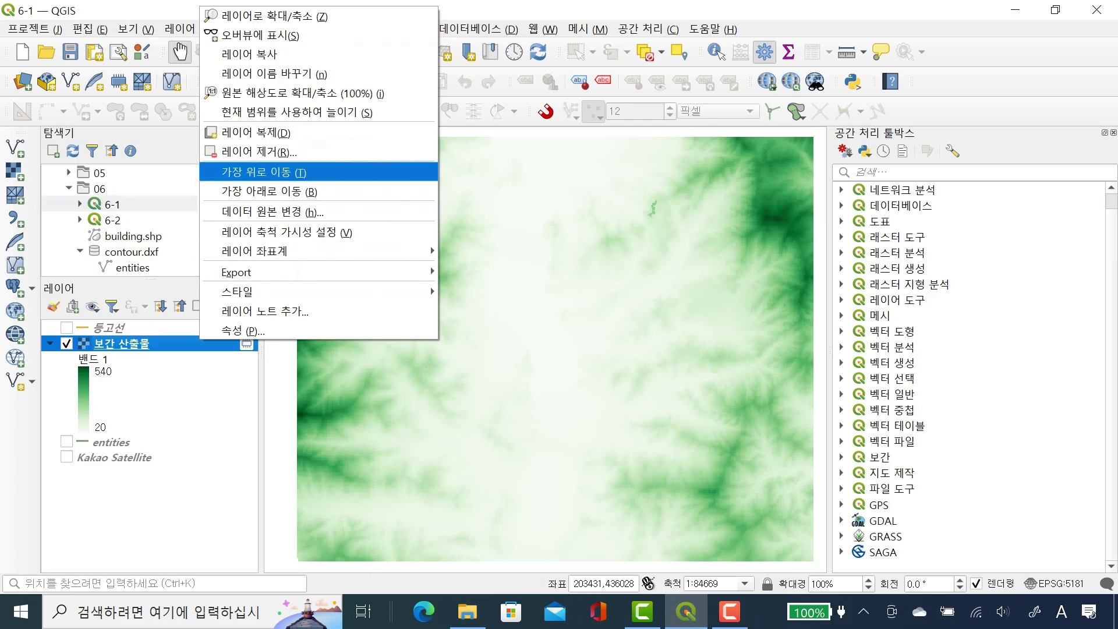
{"action": "left_click", "coordinate": [259, 152]}
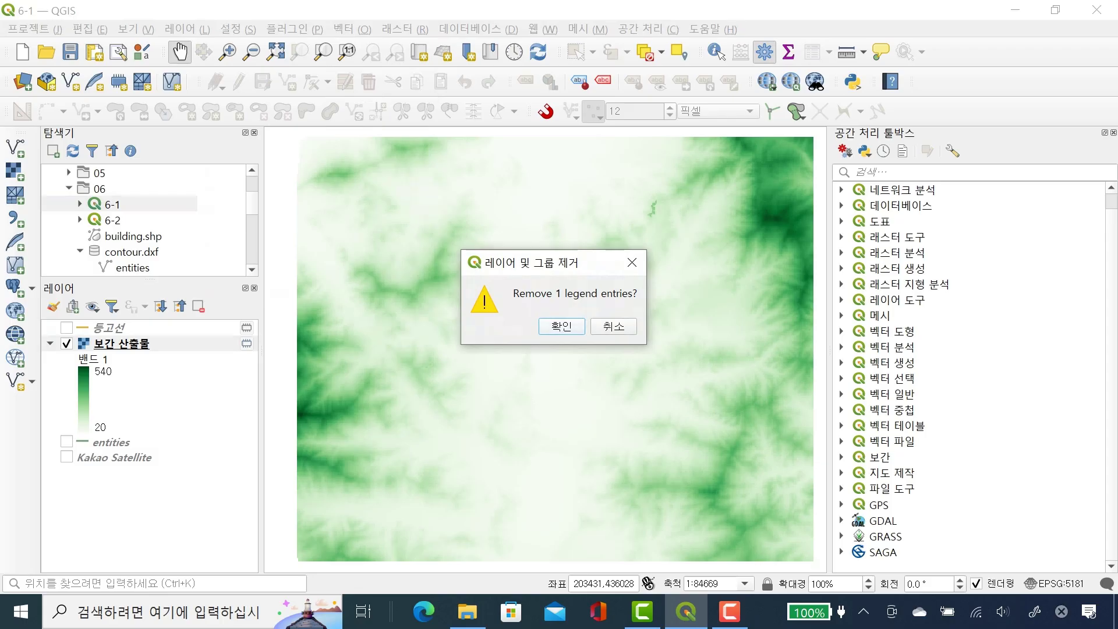
{"action": "left_click", "coordinate": [562, 326]}
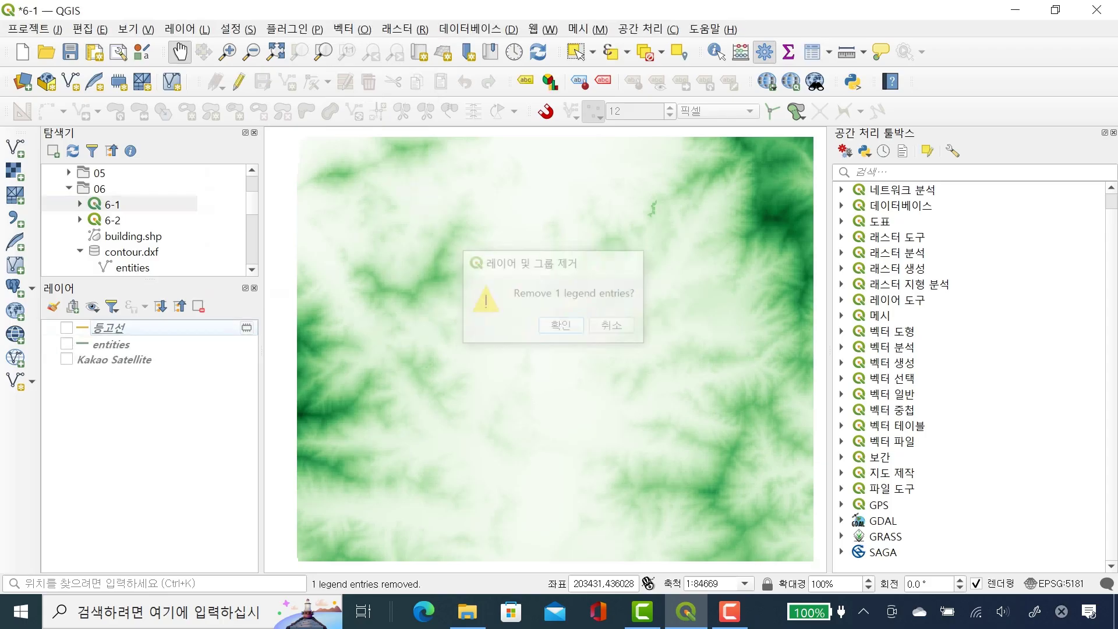
{"action": "left_click", "coordinate": [154, 327]}
{"action": "right_click", "coordinate": [154, 327]}
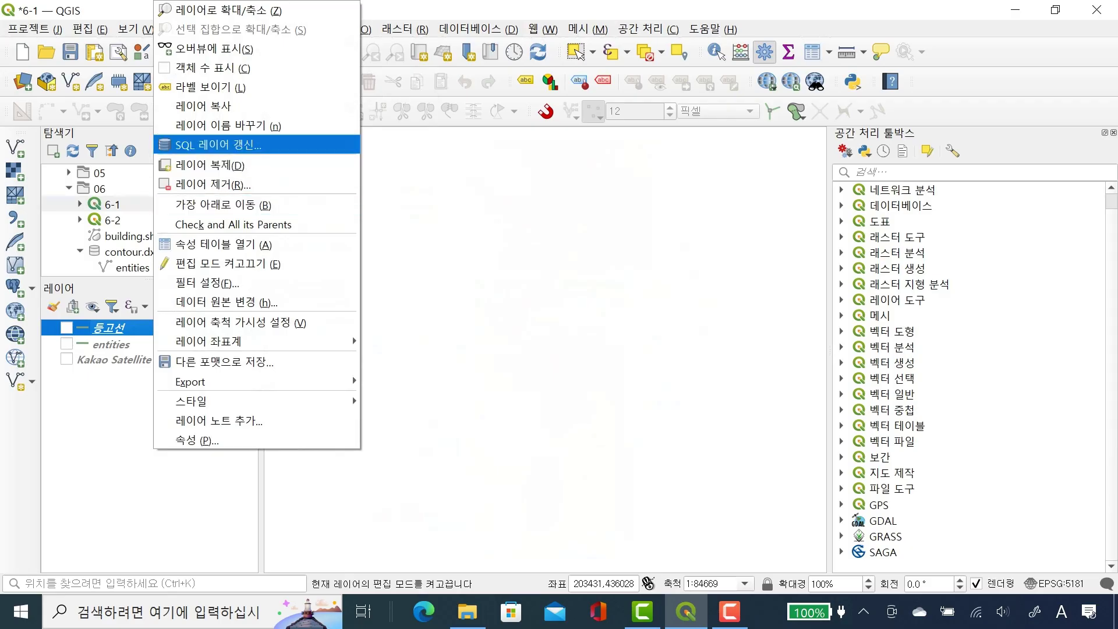
{"action": "left_click", "coordinate": [259, 184]}
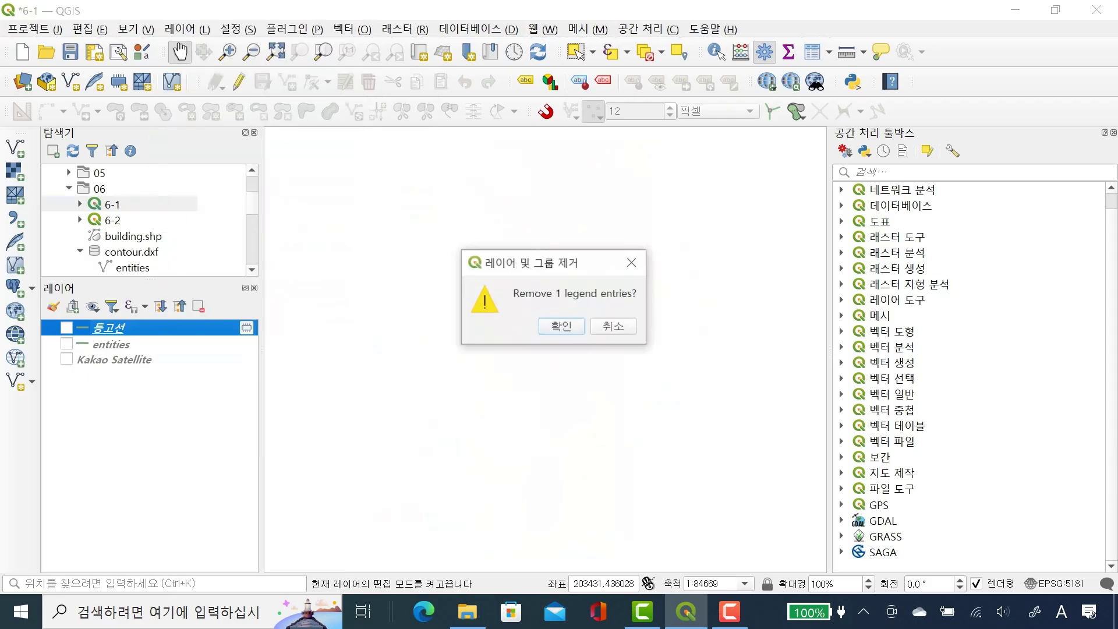
{"action": "left_click", "coordinate": [561, 326]}
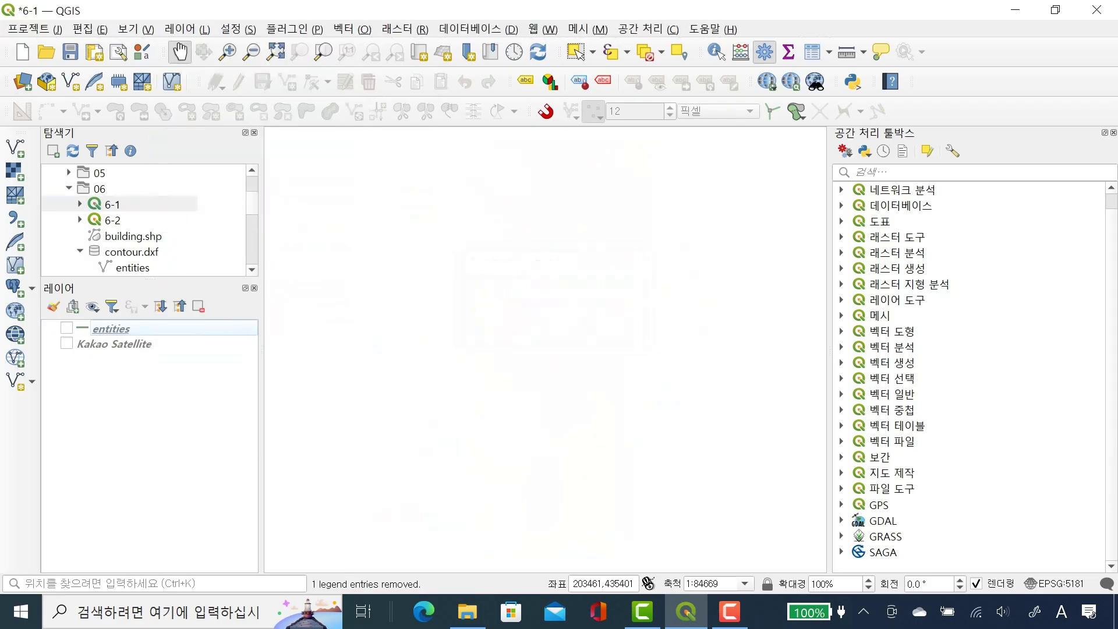
Step: Turn on the entities contour layer and remove the existing Kakao Satellite layer from the project
{"action": "left_click", "coordinate": [66, 344]}
{"action": "left_click", "coordinate": [67, 327]}
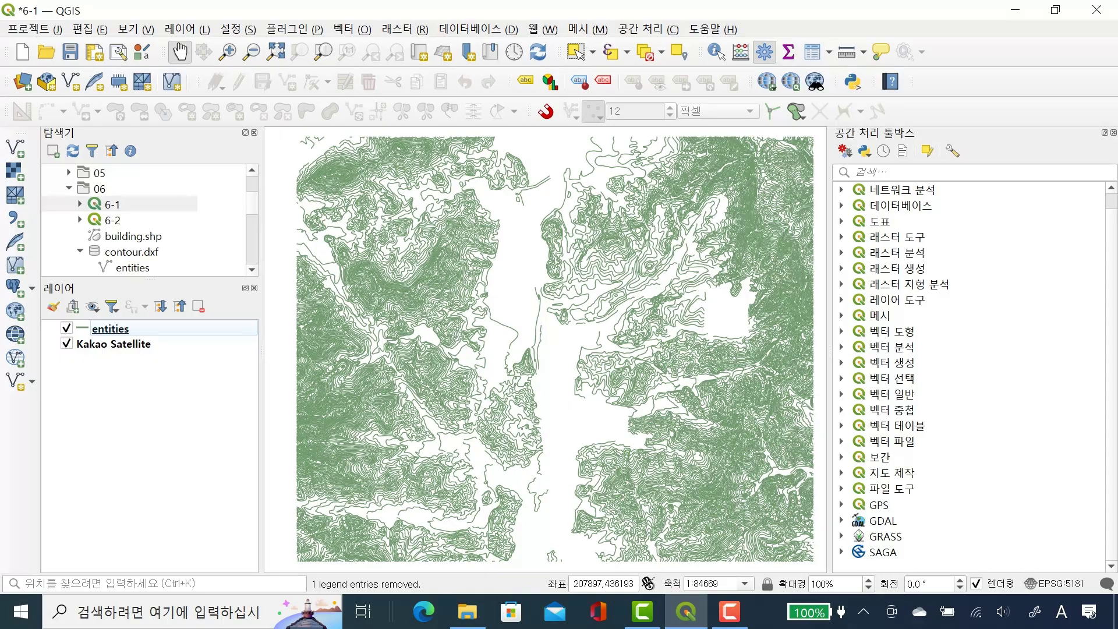
{"action": "left_click", "coordinate": [113, 343]}
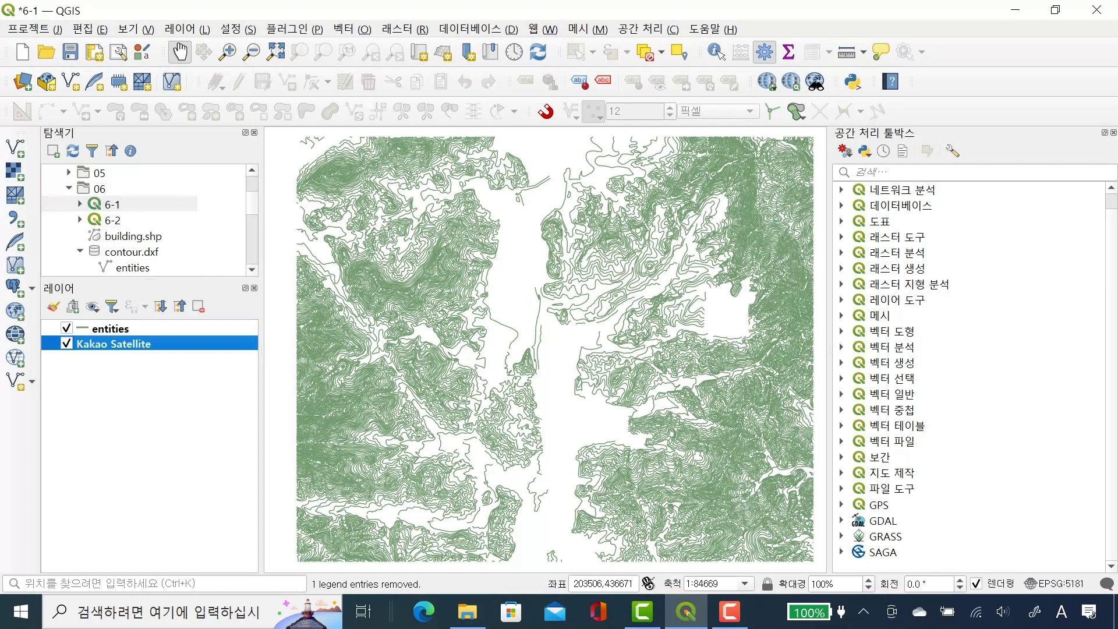
{"action": "right_click", "coordinate": [138, 344]}
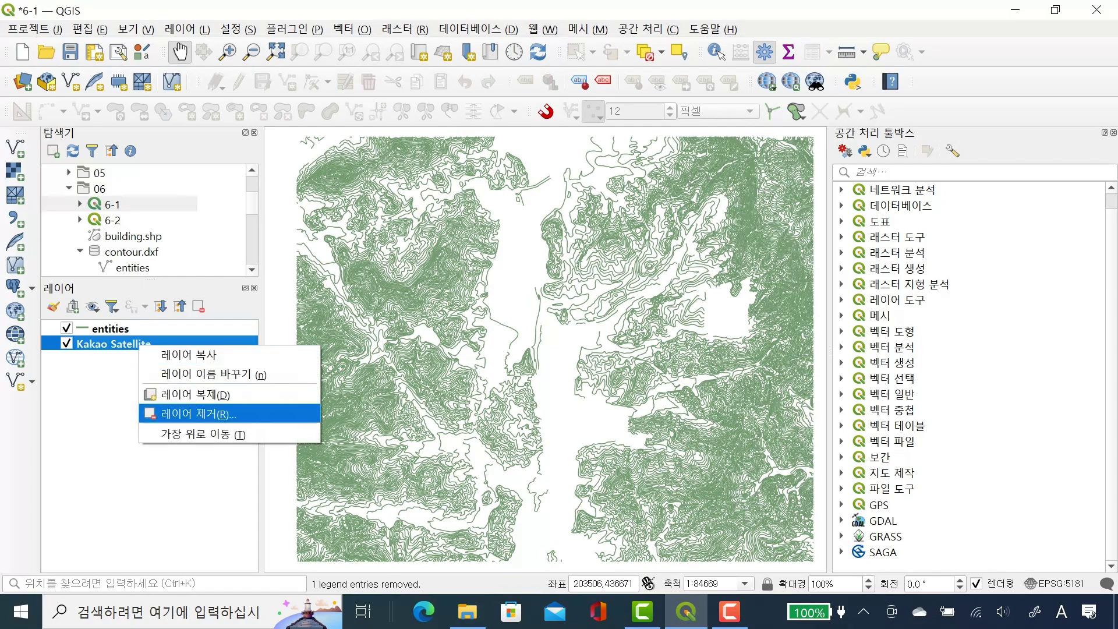
{"action": "left_click", "coordinate": [187, 411]}
{"action": "left_click", "coordinate": [561, 325]}
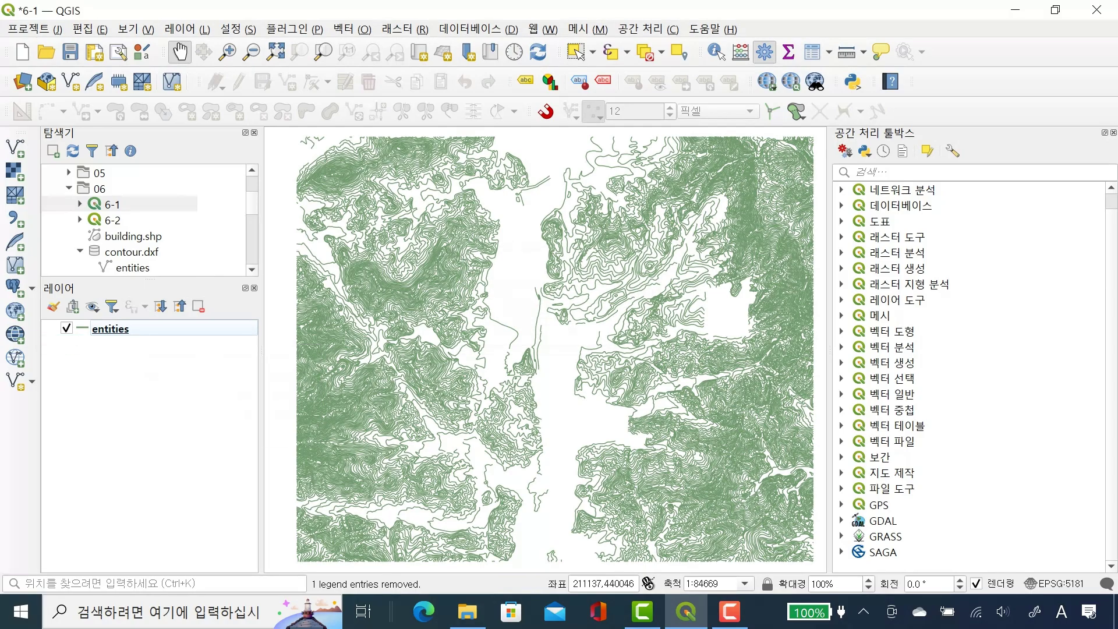
Step: Add the Kakao Satellite basemap from the TMS for Korea plugin
{"action": "key", "text": "alt+w"}
{"action": "key", "text": "Down"}
{"action": "key", "text": "Down"}
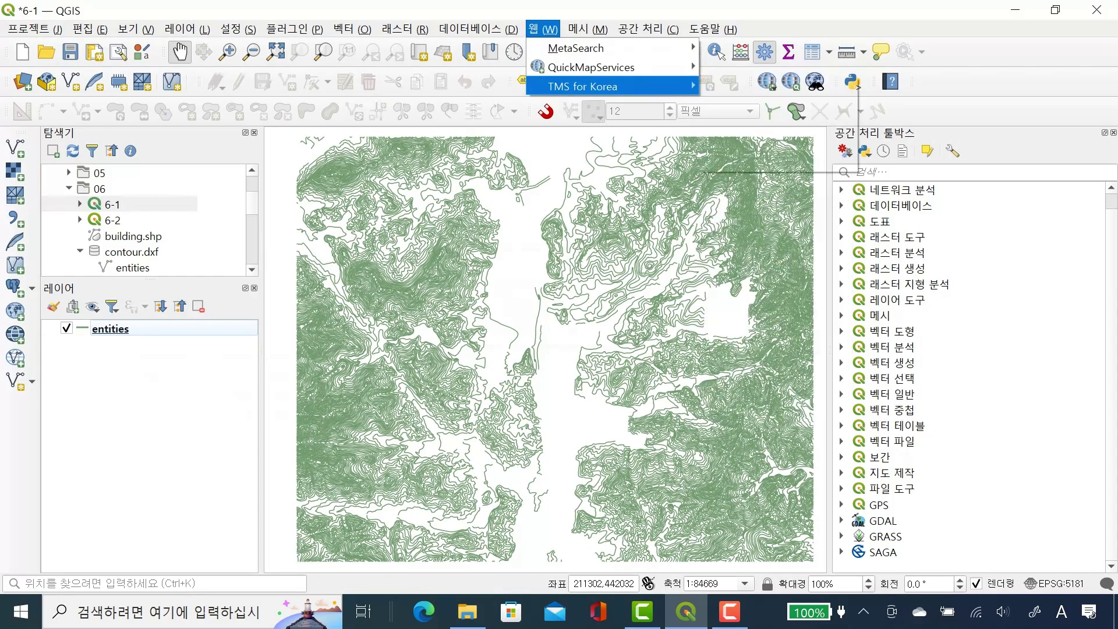
{"action": "key", "text": "Right"}
{"action": "key", "text": "Down"}
{"action": "key", "text": "Down"}
{"action": "key", "text": "Right"}
{"action": "key", "text": "Down"}
{"action": "key", "text": "Down"}
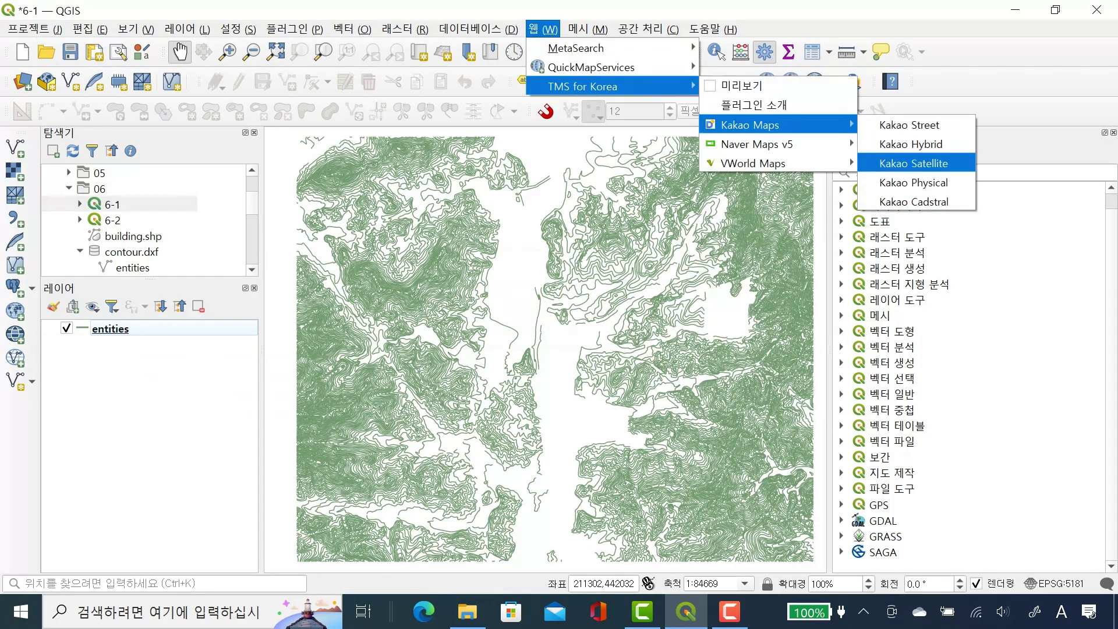
{"action": "key", "text": "Return"}
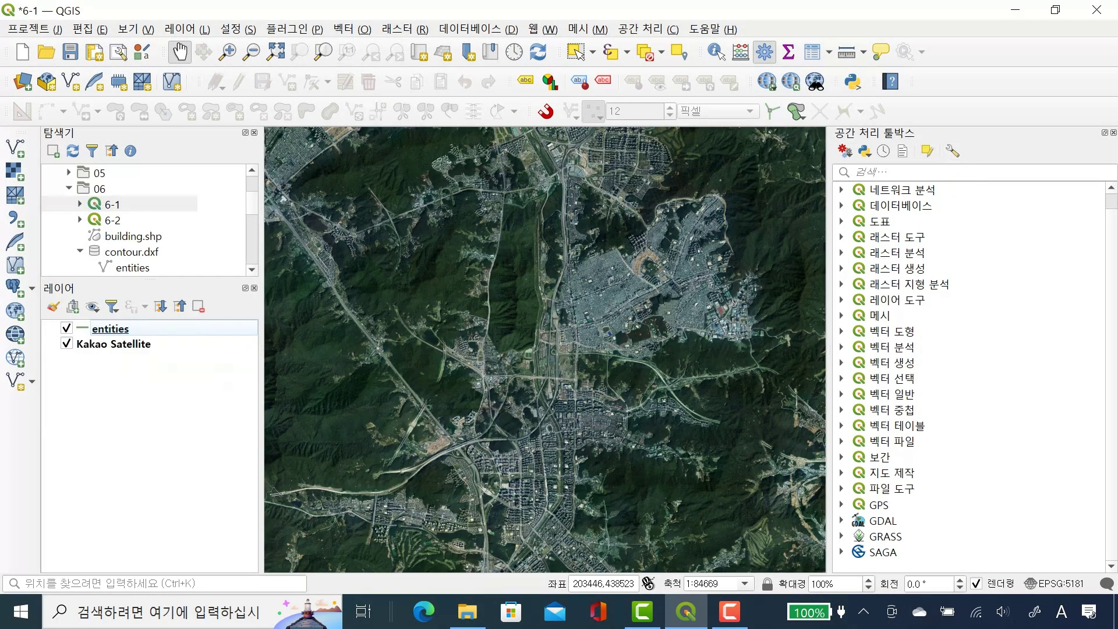
Step: Draw the entities contours above the Kakao Satellite basemap, hide the basemap and make entities the active layer
{"action": "left_click_drag", "start_coordinate": [111, 344], "coordinate": [111, 324]}
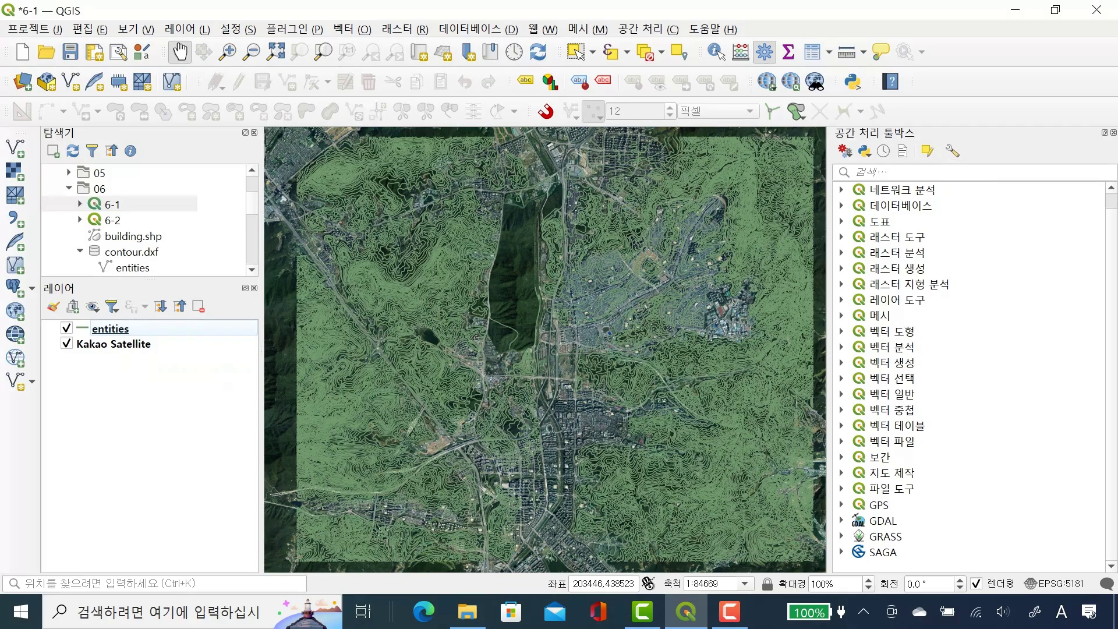
{"action": "left_click", "coordinate": [66, 344]}
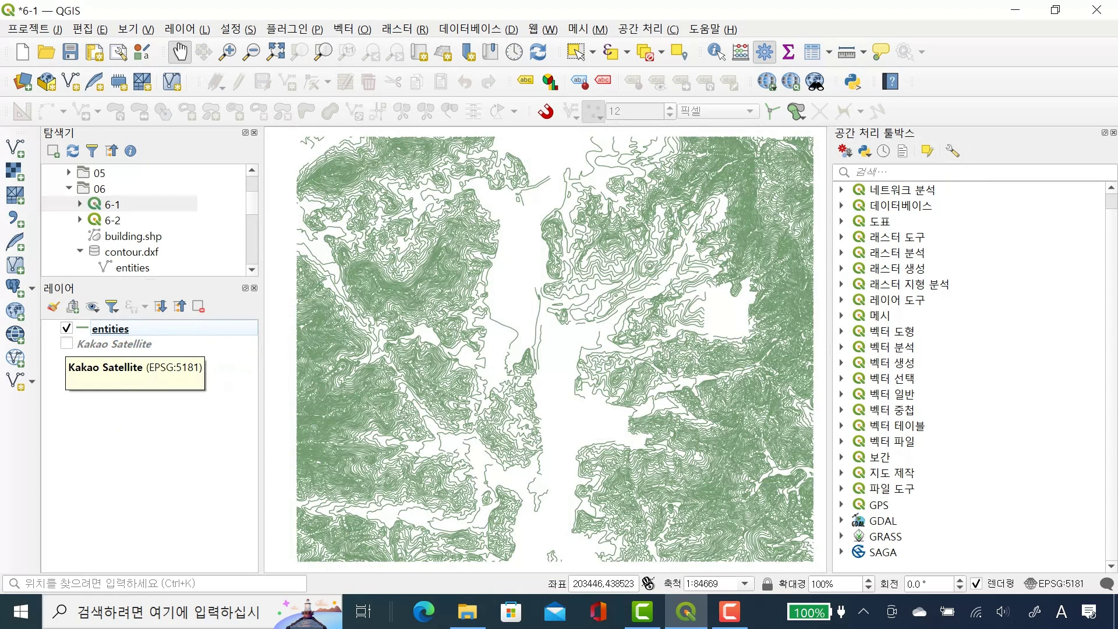
{"action": "left_click", "coordinate": [111, 329]}
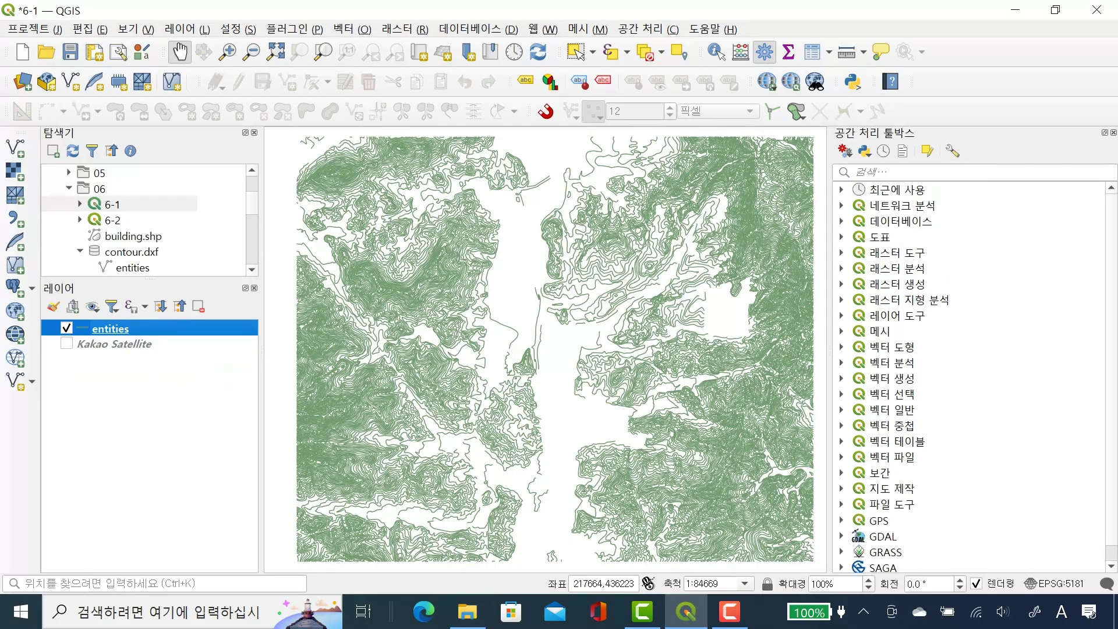
Step: Search the processing algorithms for 보간 and open the TIN 보간 tool
{"action": "left_click", "coordinate": [862, 172]}
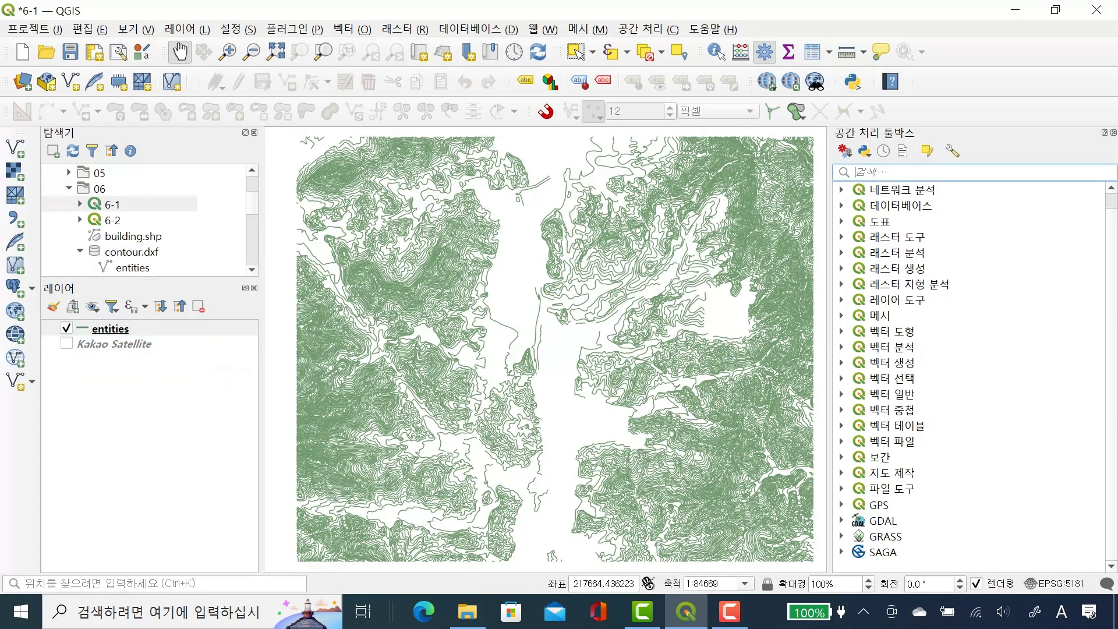
{"action": "key", "text": "Hangul"}
{"action": "type", "text": "ㄷ"}
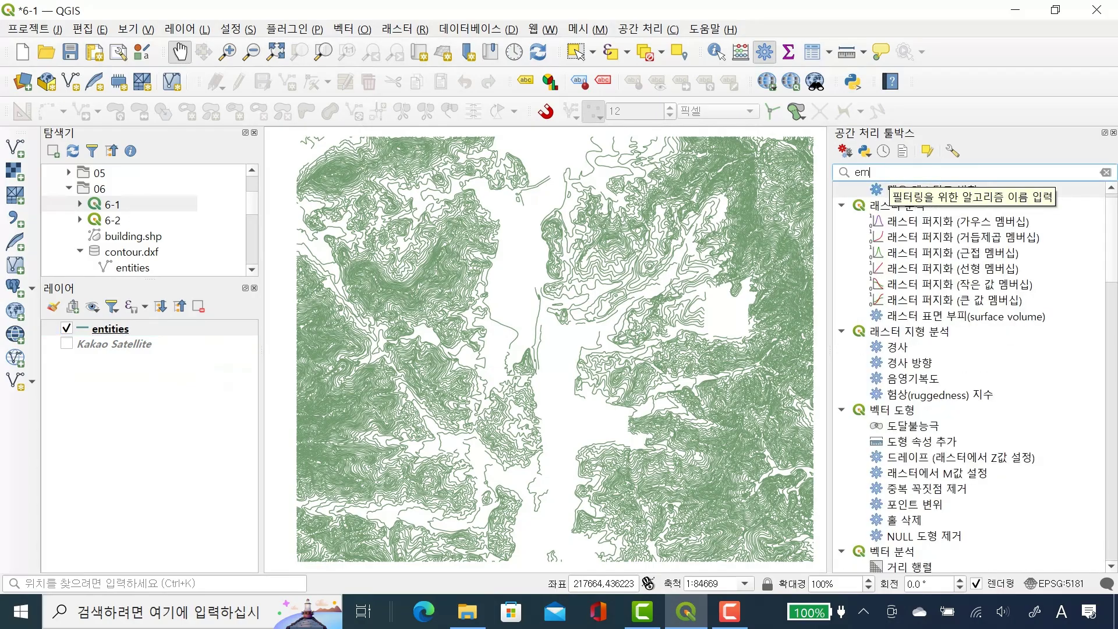
{"action": "type", "text": "사"}
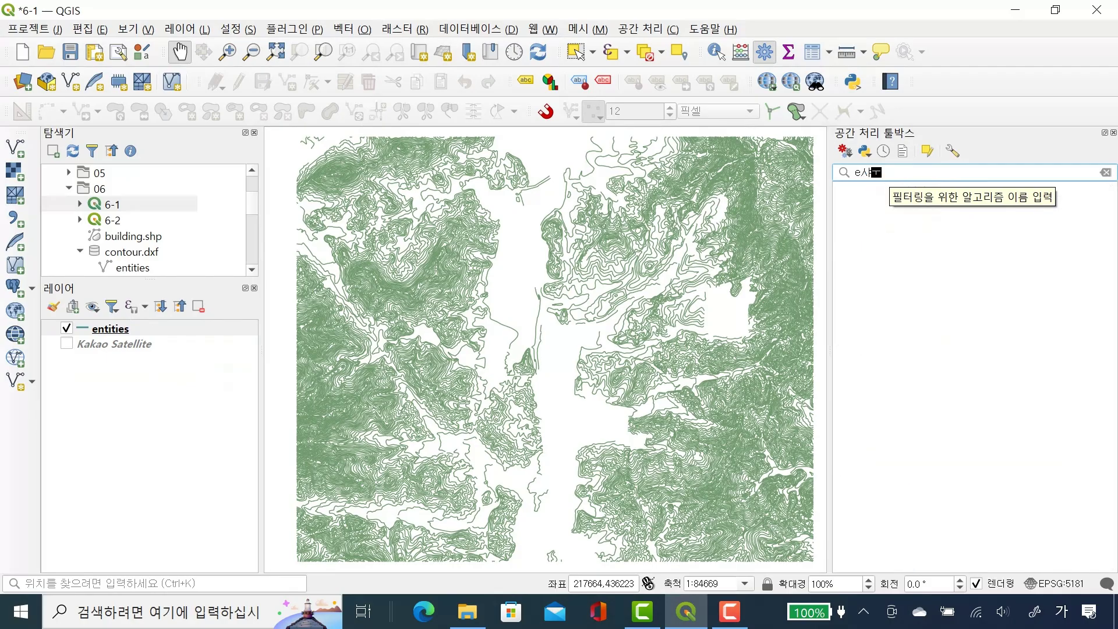
{"action": "key", "text": "BackSpace"}
{"action": "key", "text": "BackSpace"}
{"action": "key", "text": "BackSpace"}
{"action": "key", "text": "Hangul"}
{"action": "type", "text": "ghl"}
{"action": "key", "text": "BackSpace"}
{"action": "key", "text": "BackSpace"}
{"action": "key", "text": "BackSpace"}
{"action": "key", "text": "Hangul"}
{"action": "type", "text": "보"}
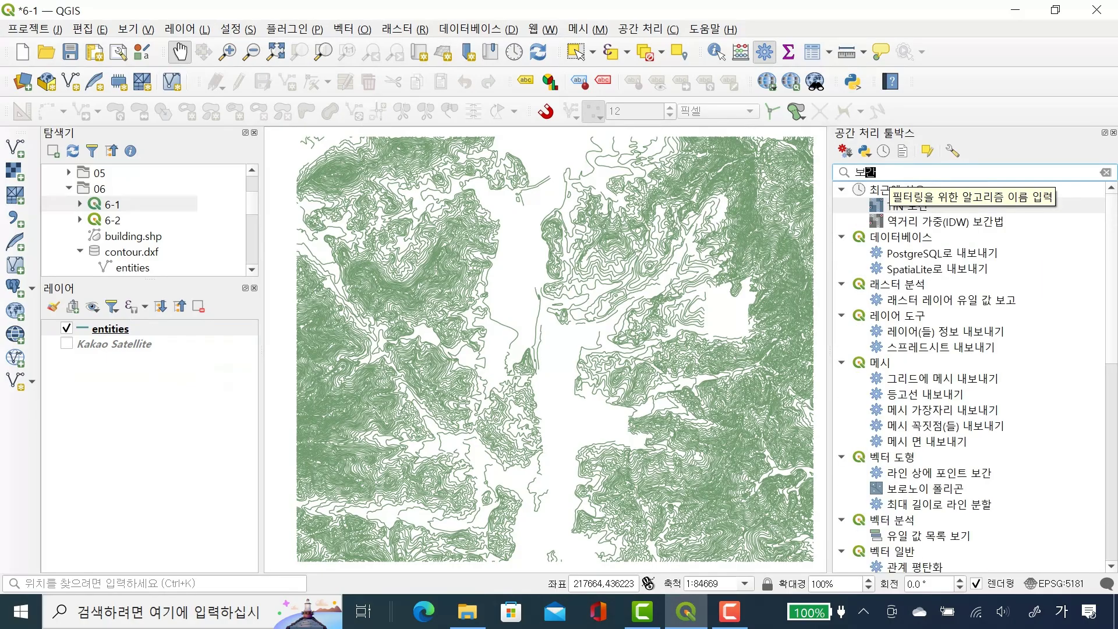
{"action": "left_click", "coordinate": [908, 205]}
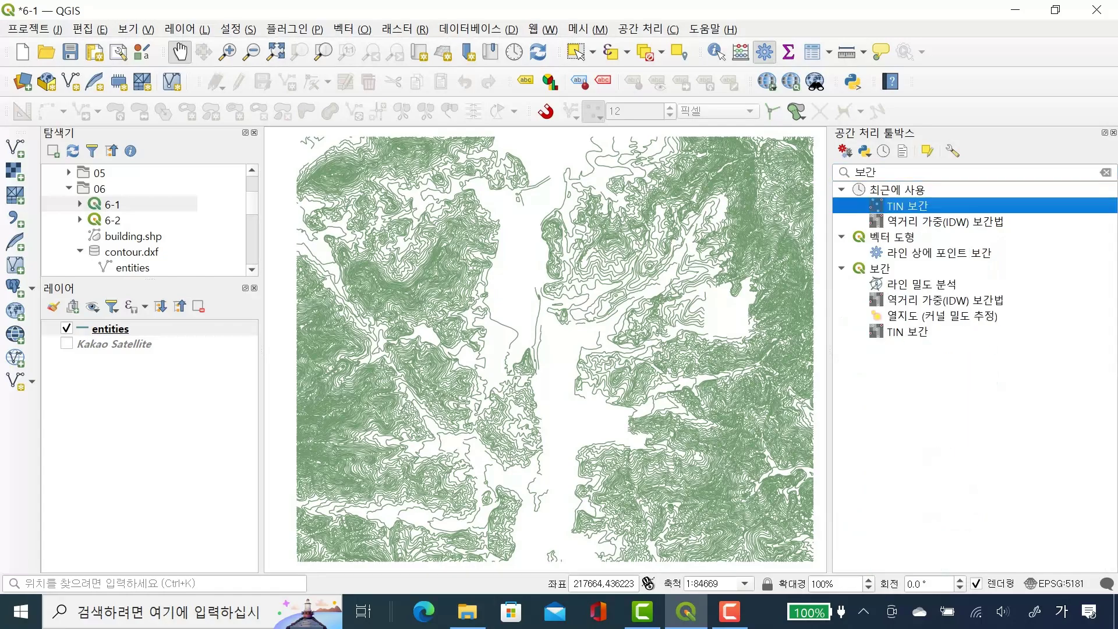
{"action": "double_click", "coordinate": [908, 205]}
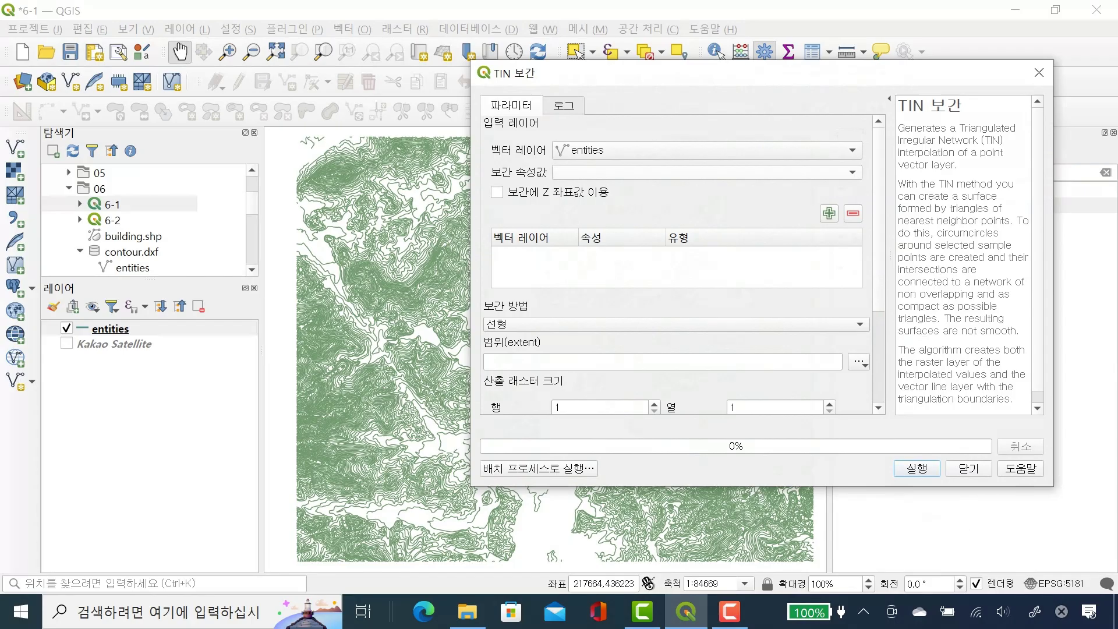
Step: Add the entities layer as interpolation input using its Z coordinates, and calculate the extent from the same layer
{"action": "left_click", "coordinate": [496, 192]}
{"action": "left_click", "coordinate": [828, 213]}
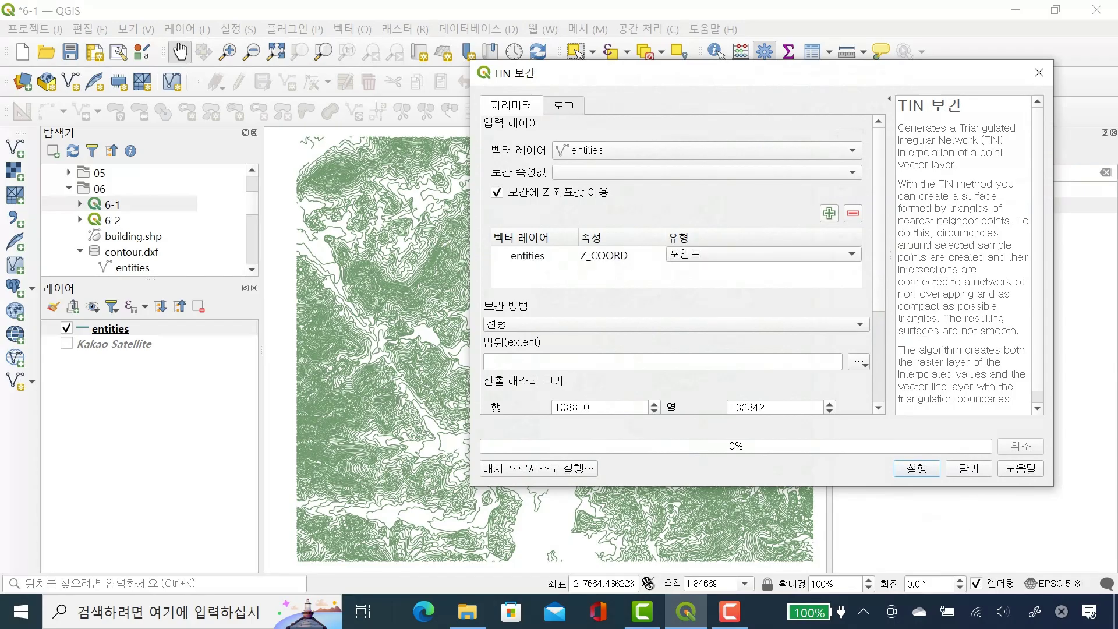
{"action": "left_click", "coordinate": [859, 361]}
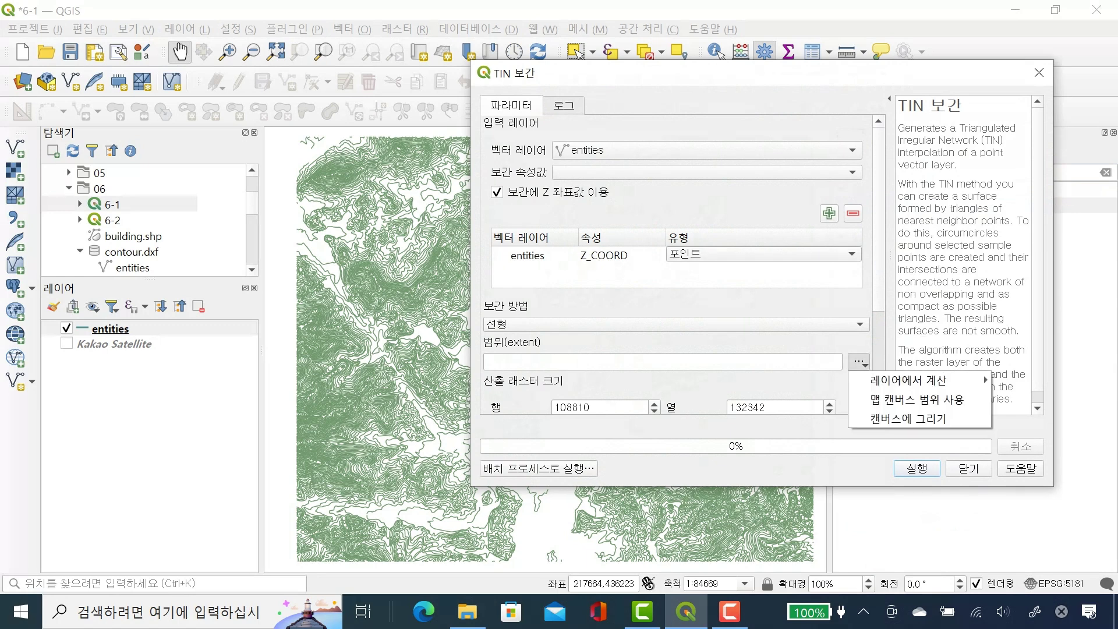
{"action": "mouse_move", "coordinate": [921, 380]}
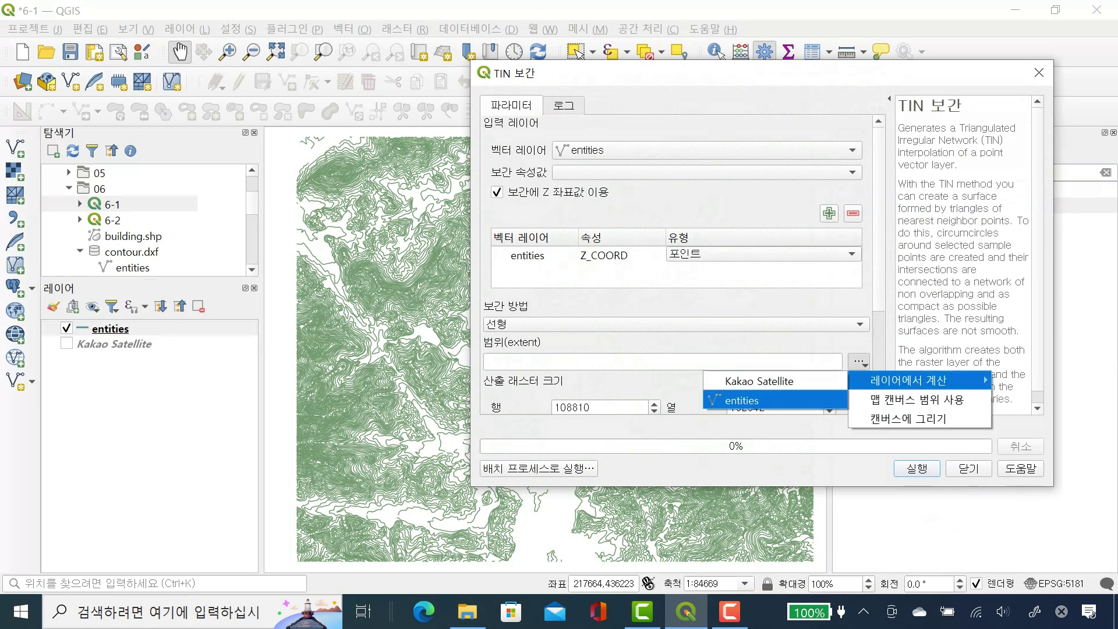
{"action": "left_click", "coordinate": [757, 400]}
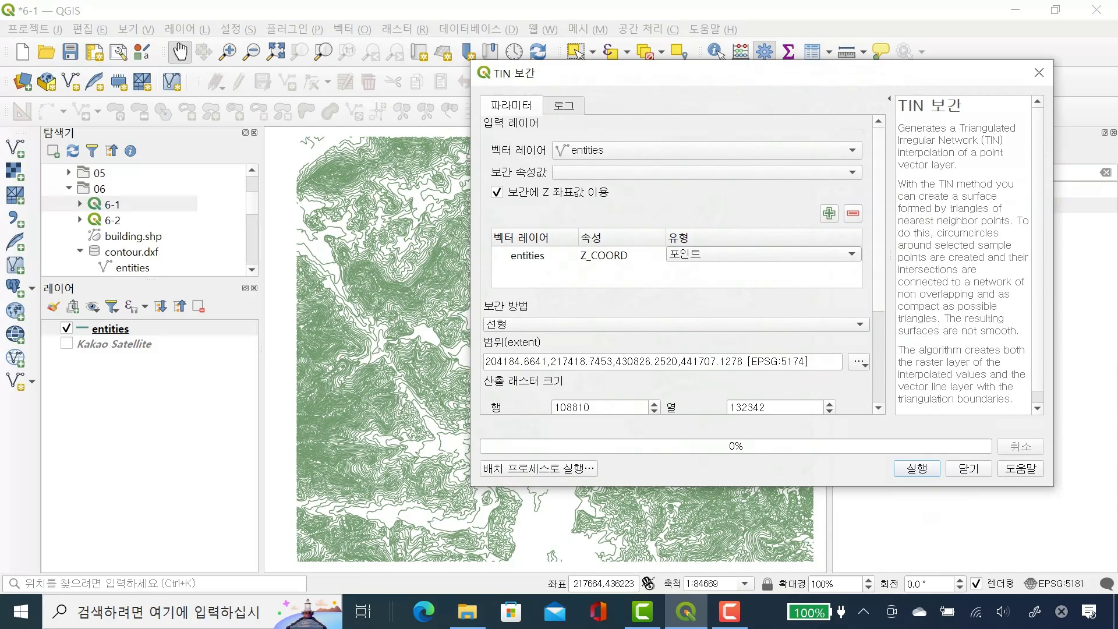
Step: Set the output raster's pixel size to 30 in X and Y
{"action": "scroll", "coordinate": [675, 265], "scroll_direction": "down", "scroll_amount": 5}
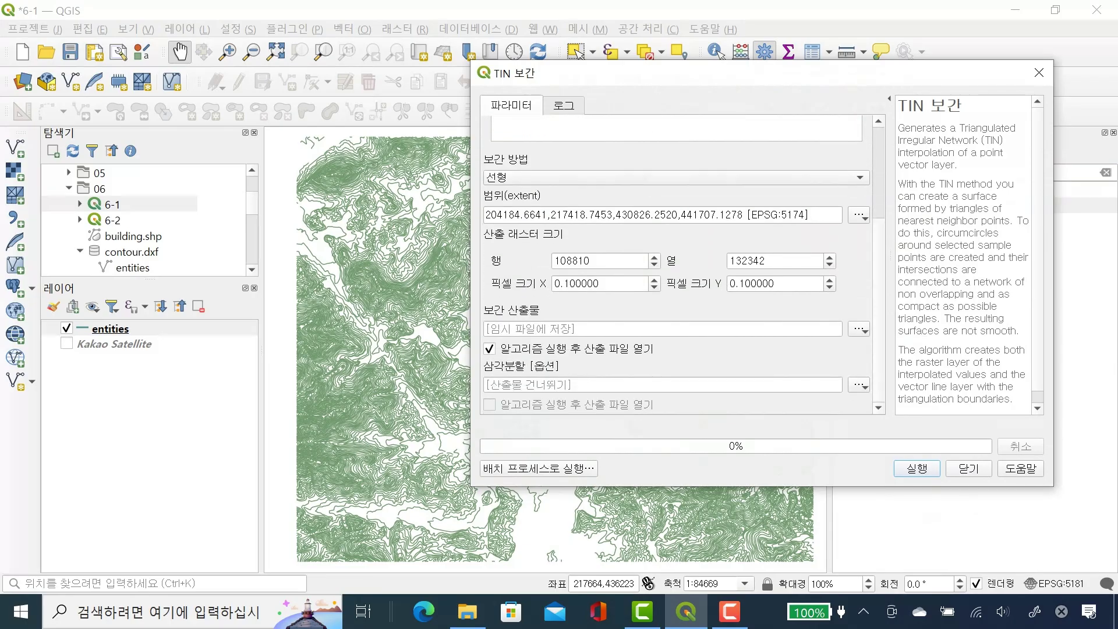
{"action": "left_click", "coordinate": [599, 284]}
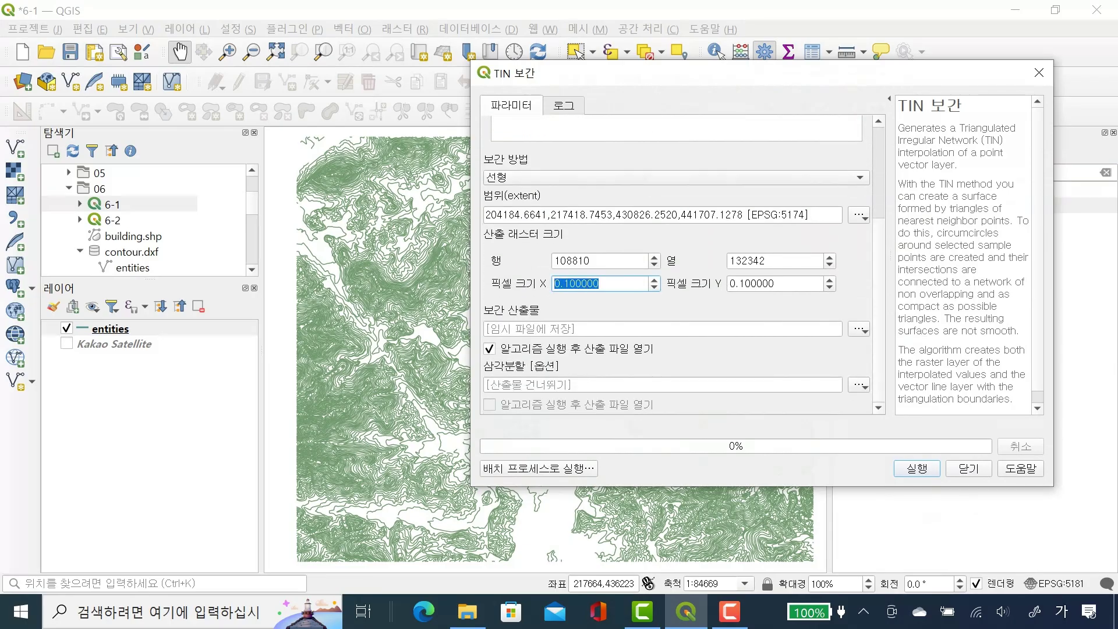
{"action": "type", "text": "1"}
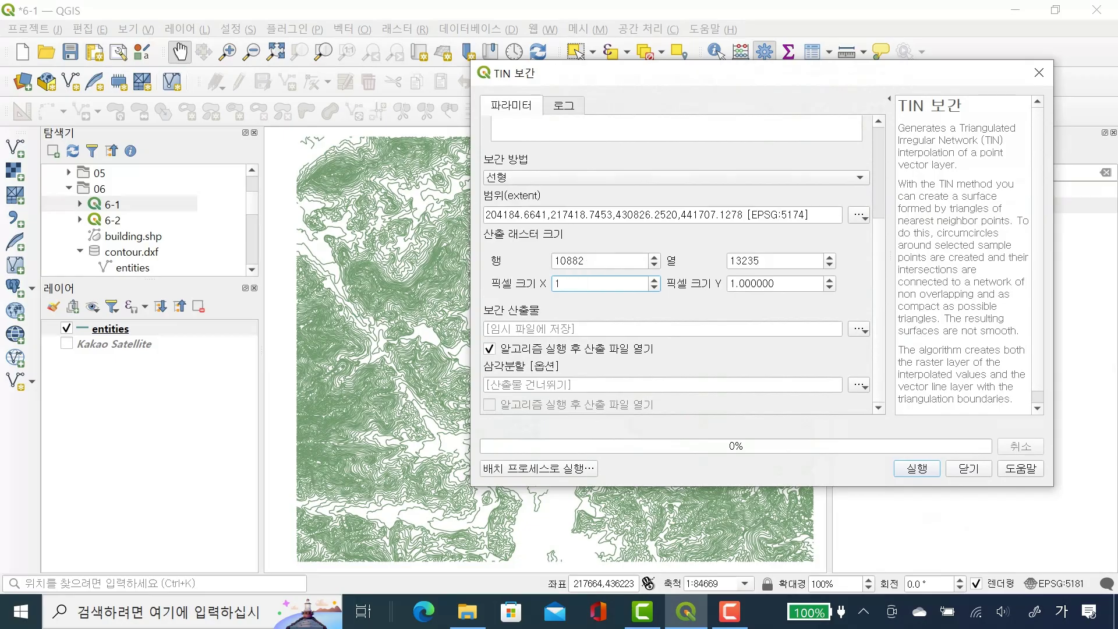
{"action": "type", "text": "00"}
{"action": "key", "text": "BackSpace"}
{"action": "key", "text": "BackSpace"}
{"action": "key", "text": "BackSpace"}
{"action": "type", "text": "30"}
{"action": "key", "text": "Tab"}
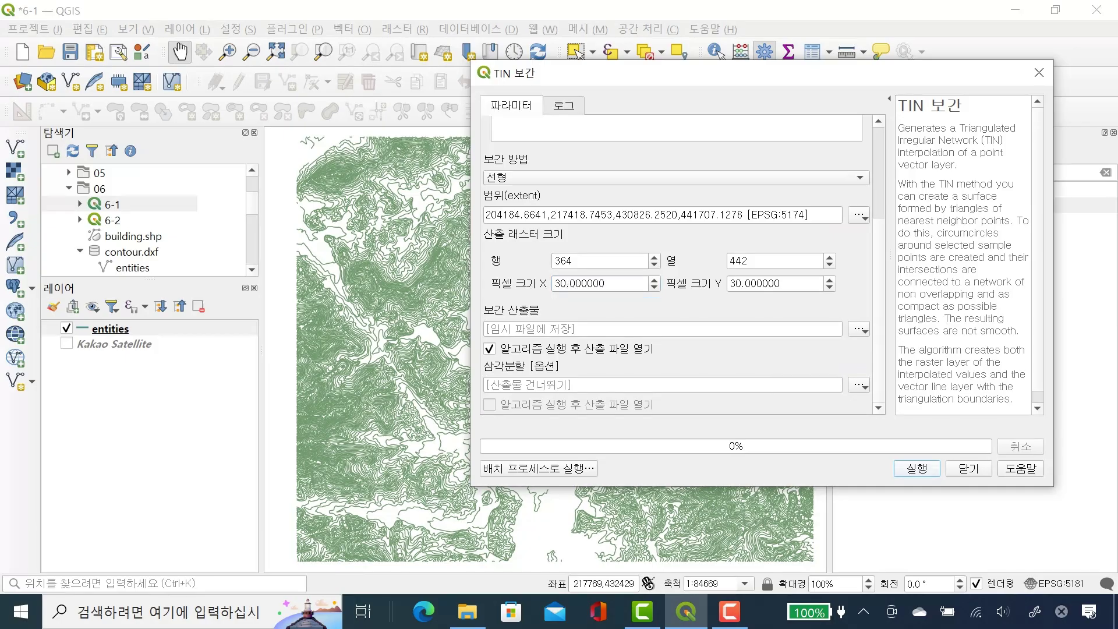
Step: Run the TIN interpolation with the set parameters and hide the entities contour layer
{"action": "left_click", "coordinate": [917, 468]}
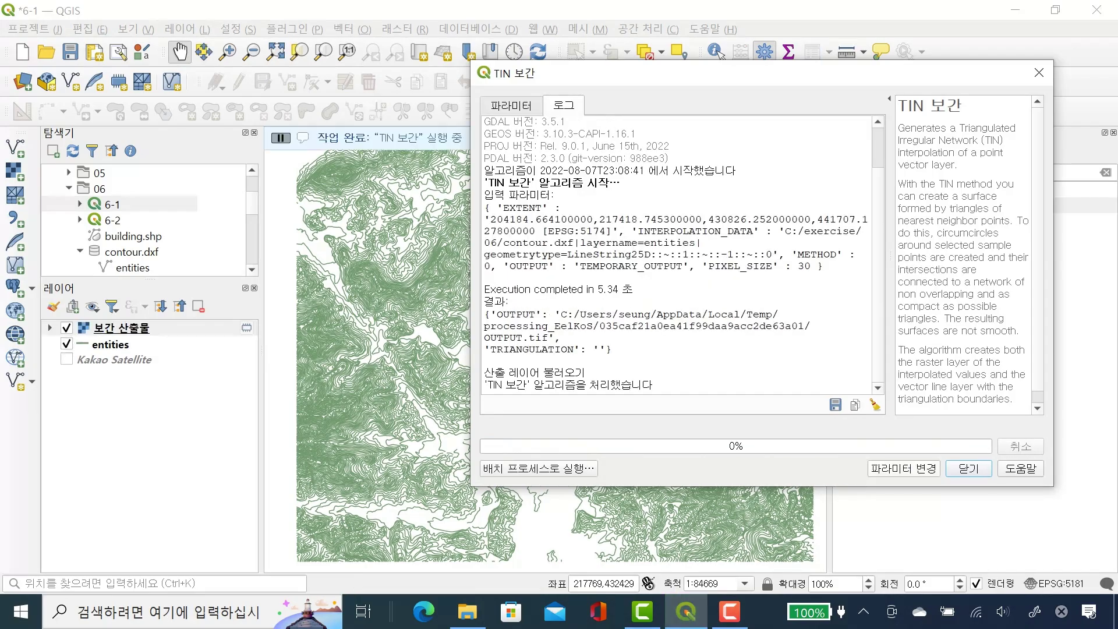
{"action": "left_click", "coordinate": [969, 468]}
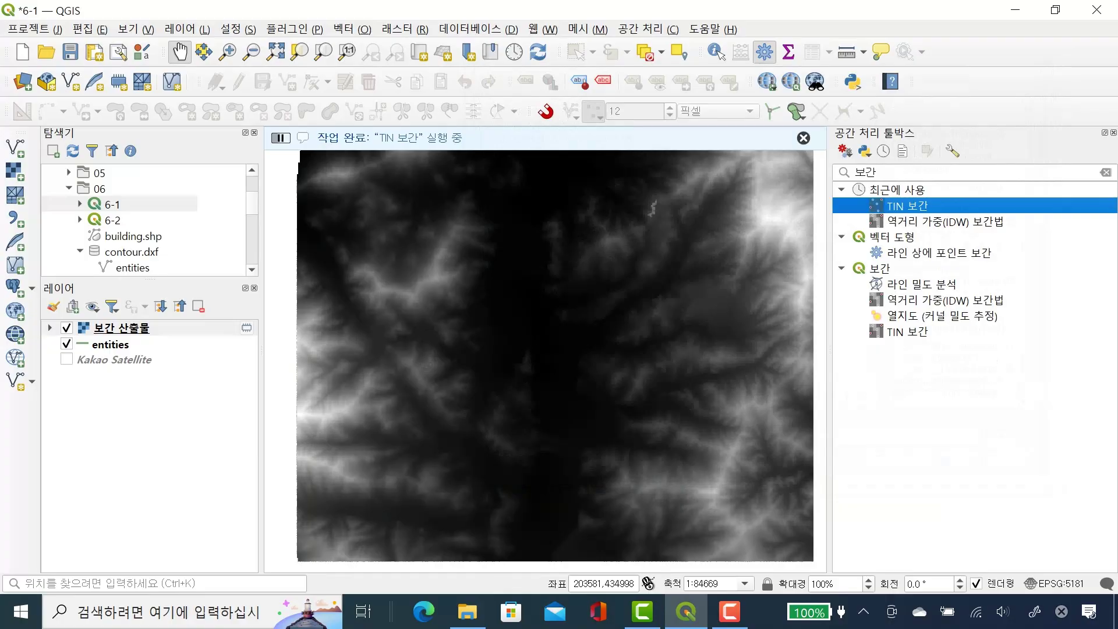
{"action": "left_click", "coordinate": [66, 343]}
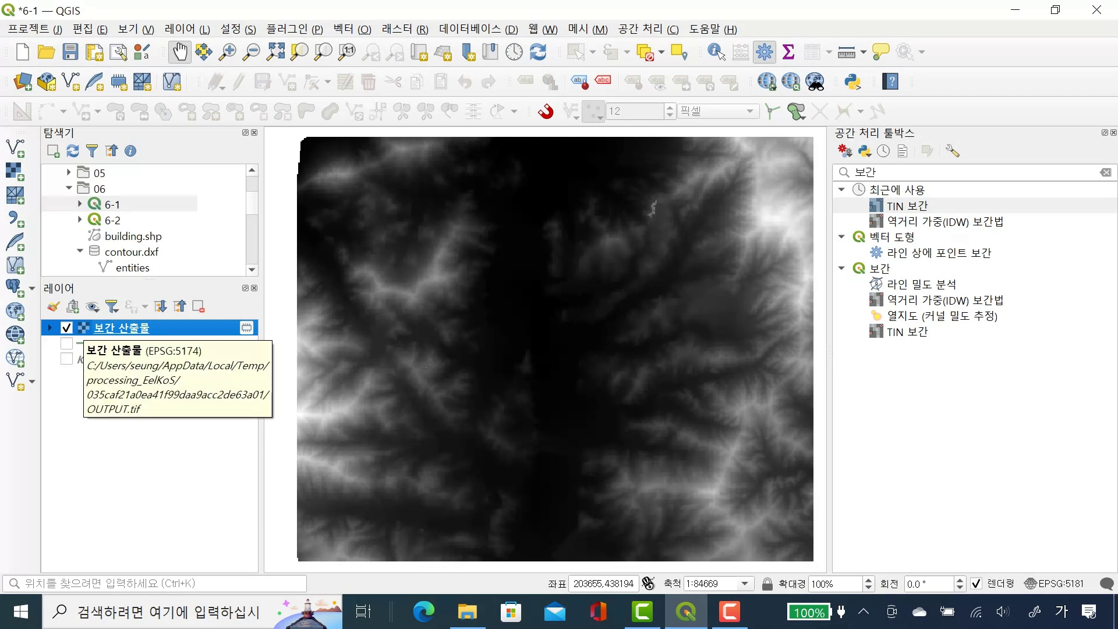
Step: Render the 보간 산출물 raster as 단일 밴드 유사색상 and apply the Greens colour ramp
{"action": "double_click", "coordinate": [121, 328]}
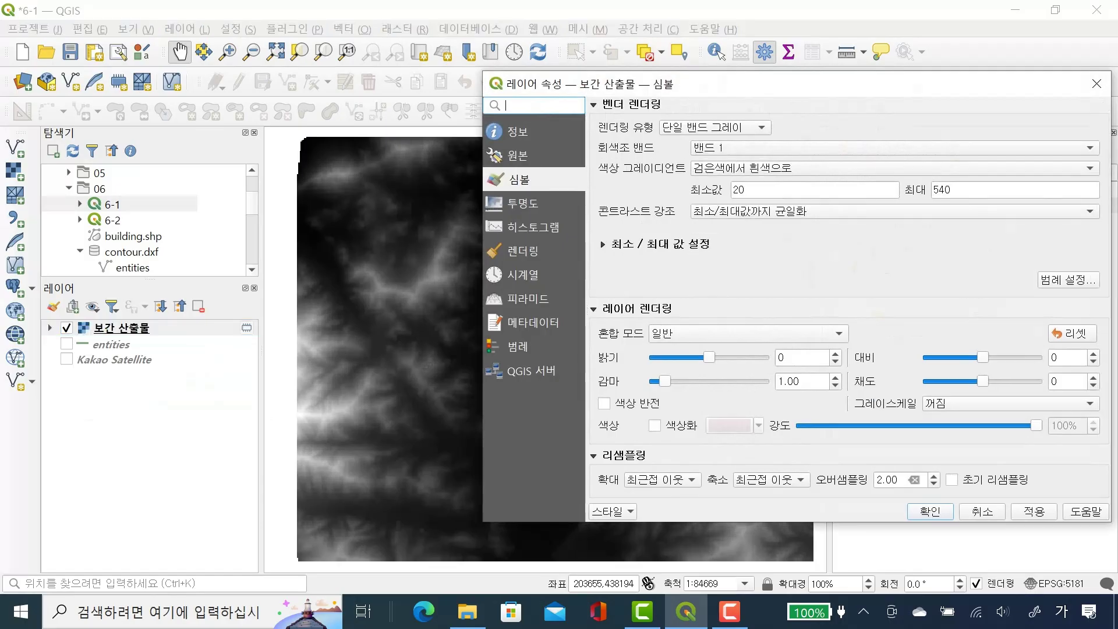
{"action": "left_click", "coordinate": [728, 127]}
{"action": "left_click", "coordinate": [709, 144]}
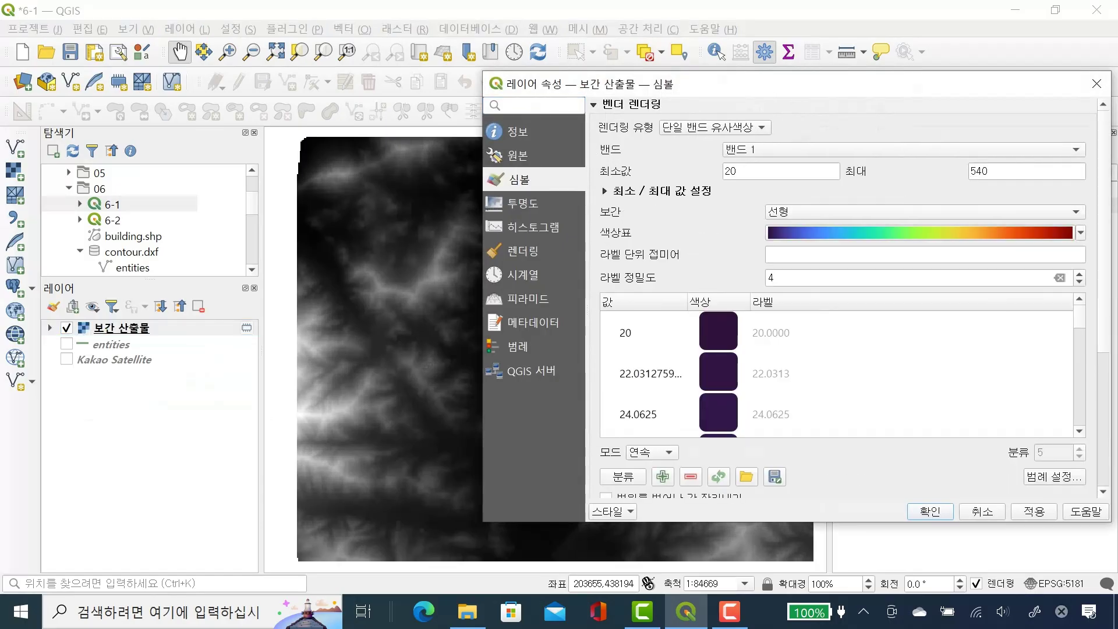
{"action": "left_click", "coordinate": [1081, 232]}
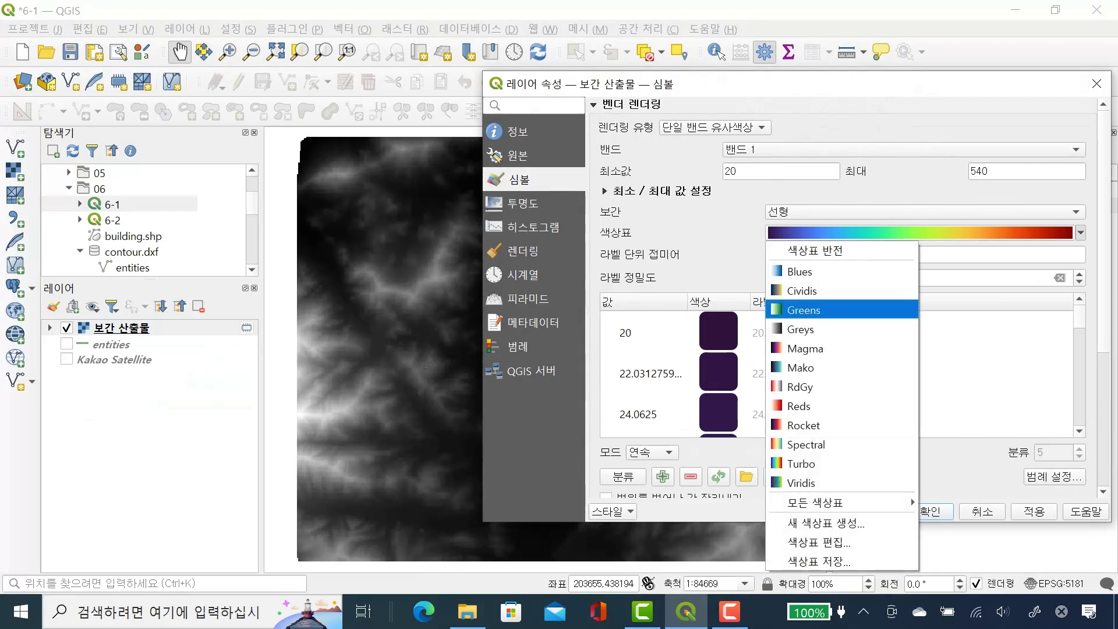
{"action": "left_click", "coordinate": [804, 309]}
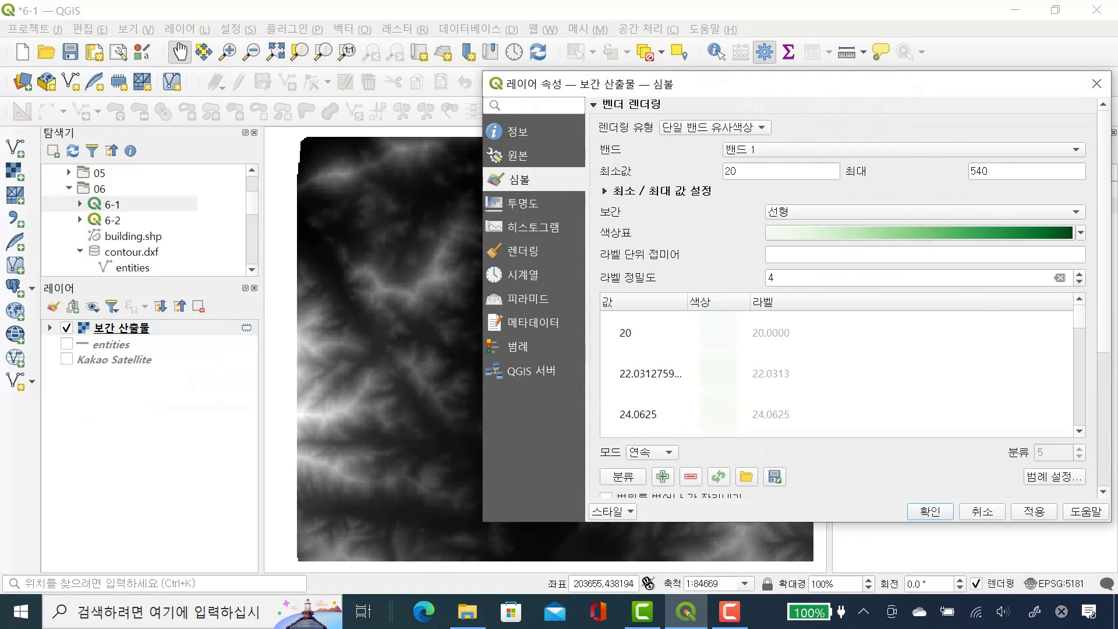
{"action": "left_click", "coordinate": [1035, 511]}
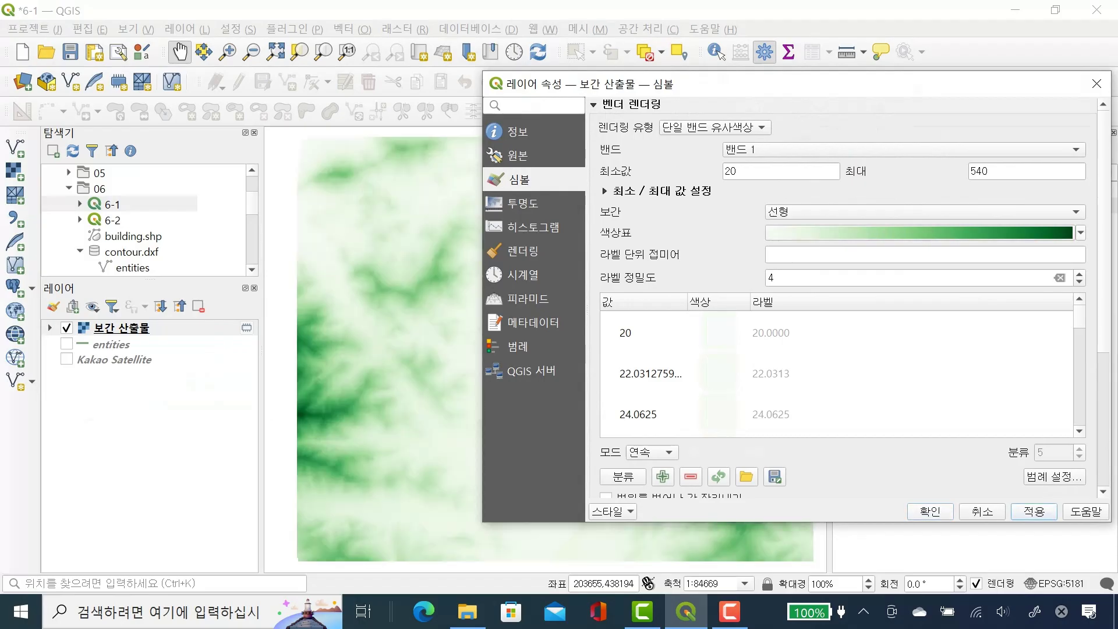
Step: Change the 보간 산출물 raster's colour ramp to Magma and accept the layer properties
{"action": "left_click", "coordinate": [1081, 232]}
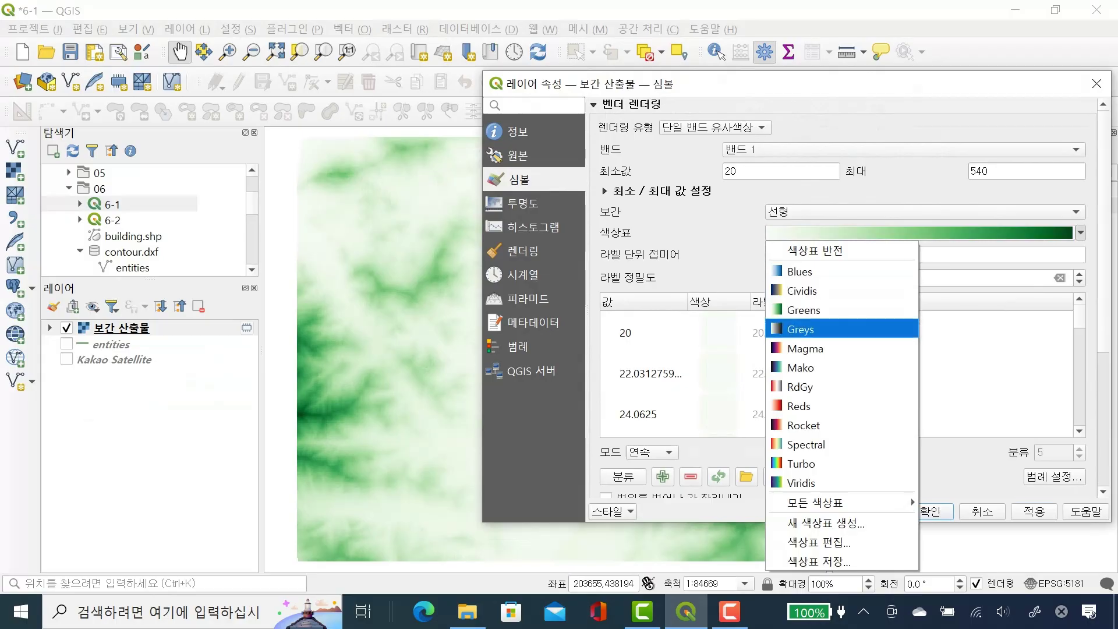
{"action": "left_click", "coordinate": [806, 348]}
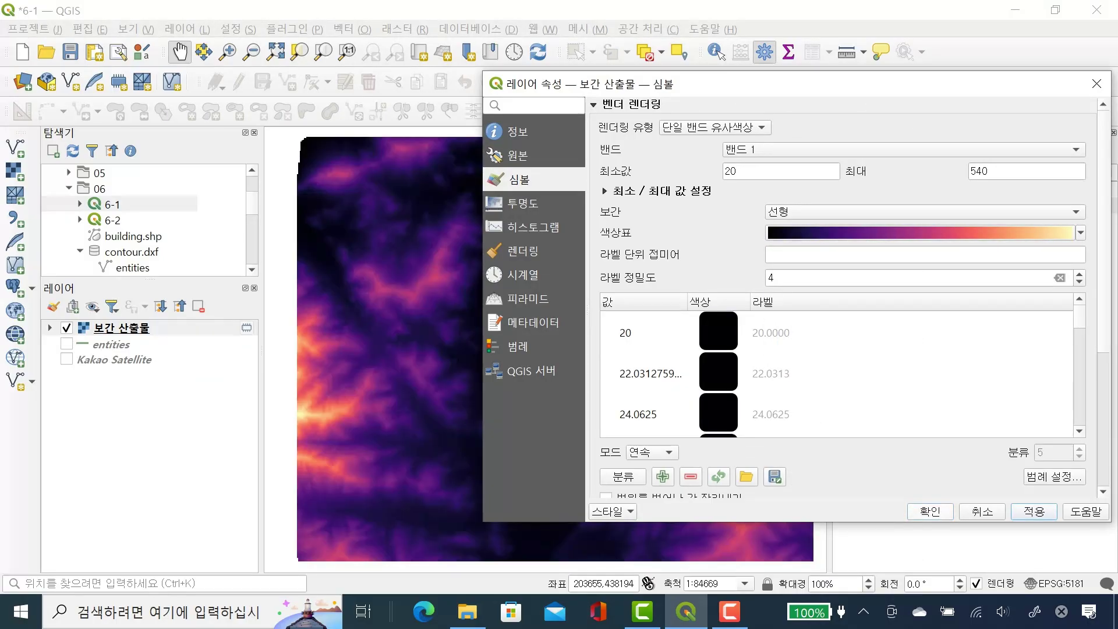
{"action": "key", "text": "Return"}
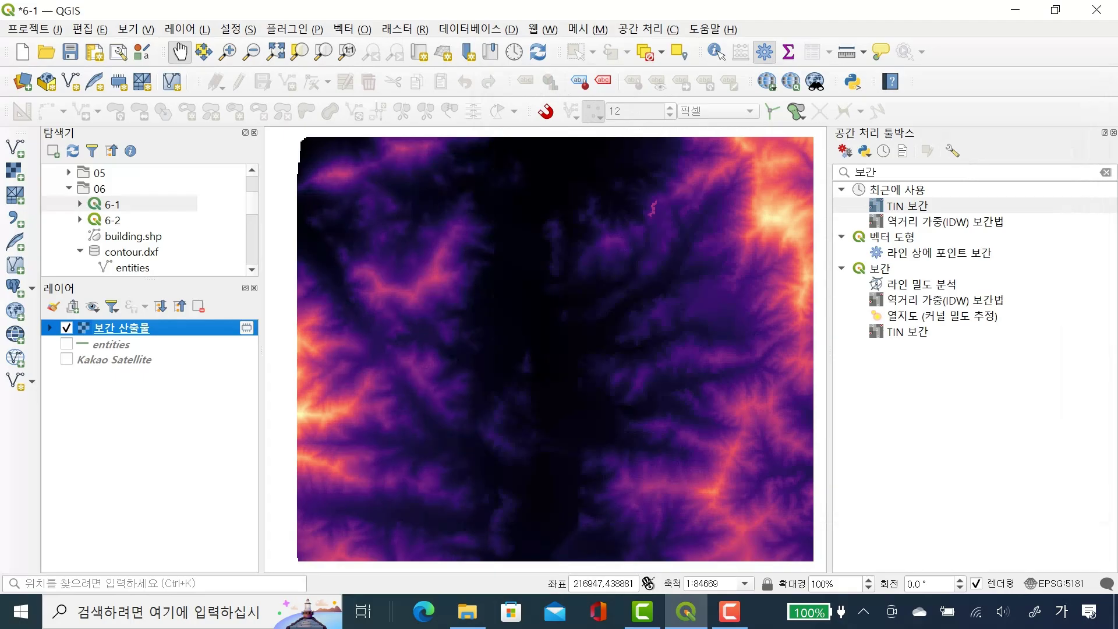
Step: Clear the algorithm search and run the 경사 tool from 래스터 지형 분석 on 보간 산출물 with a Z ratio of 1
{"action": "left_click", "coordinate": [879, 172]}
{"action": "key", "text": "BackSpace"}
{"action": "key", "text": "BackSpace"}
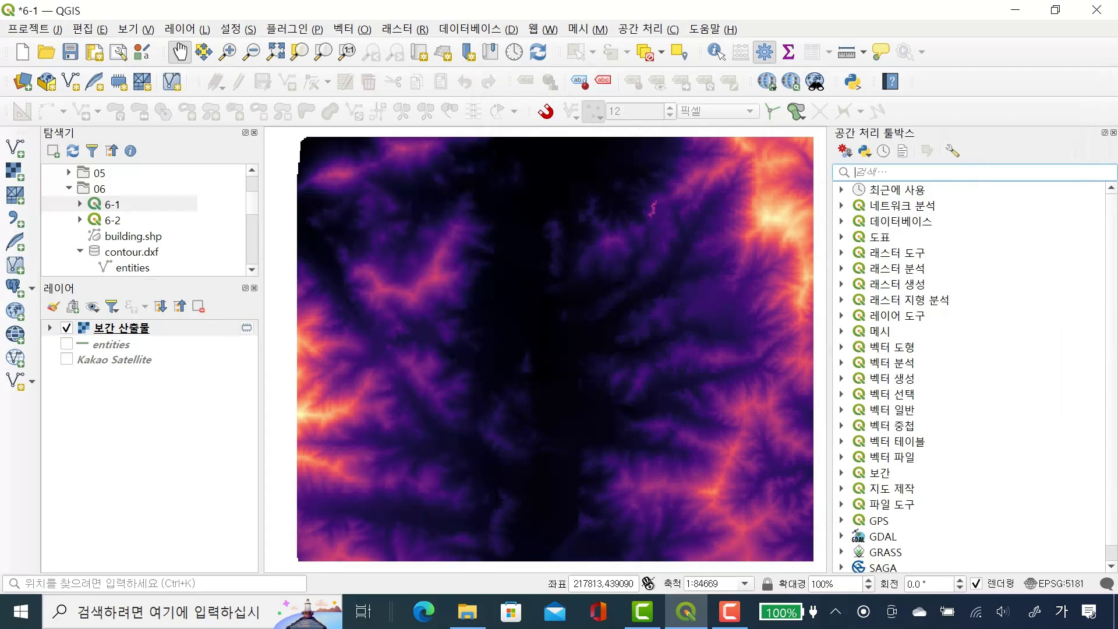
{"action": "left_click", "coordinate": [842, 299]}
{"action": "left_click", "coordinate": [910, 300]}
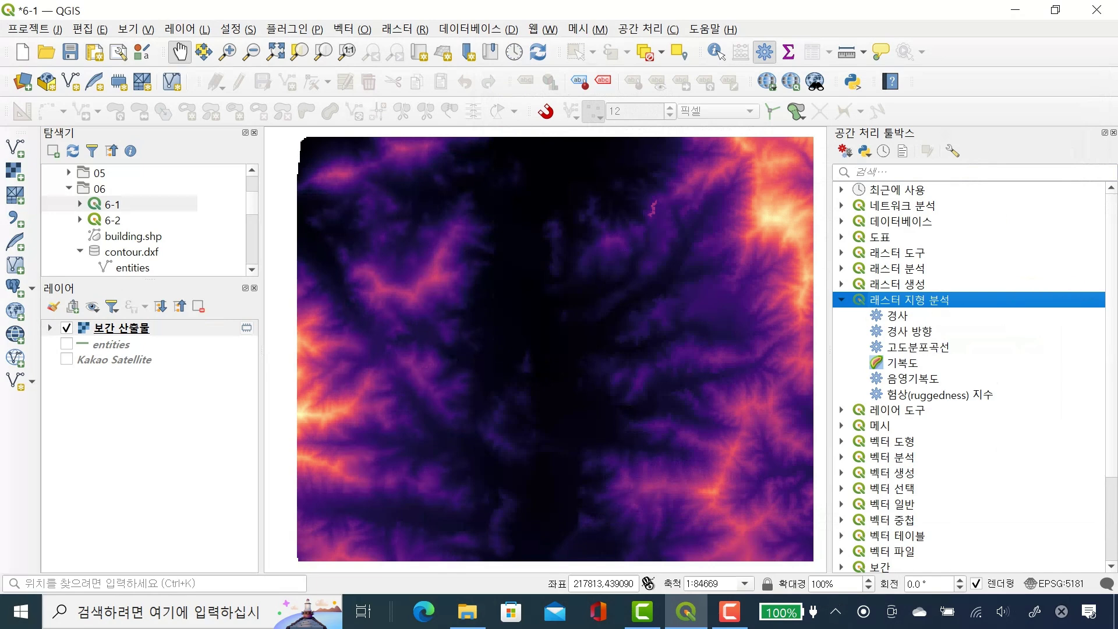
{"action": "left_click", "coordinate": [898, 315]}
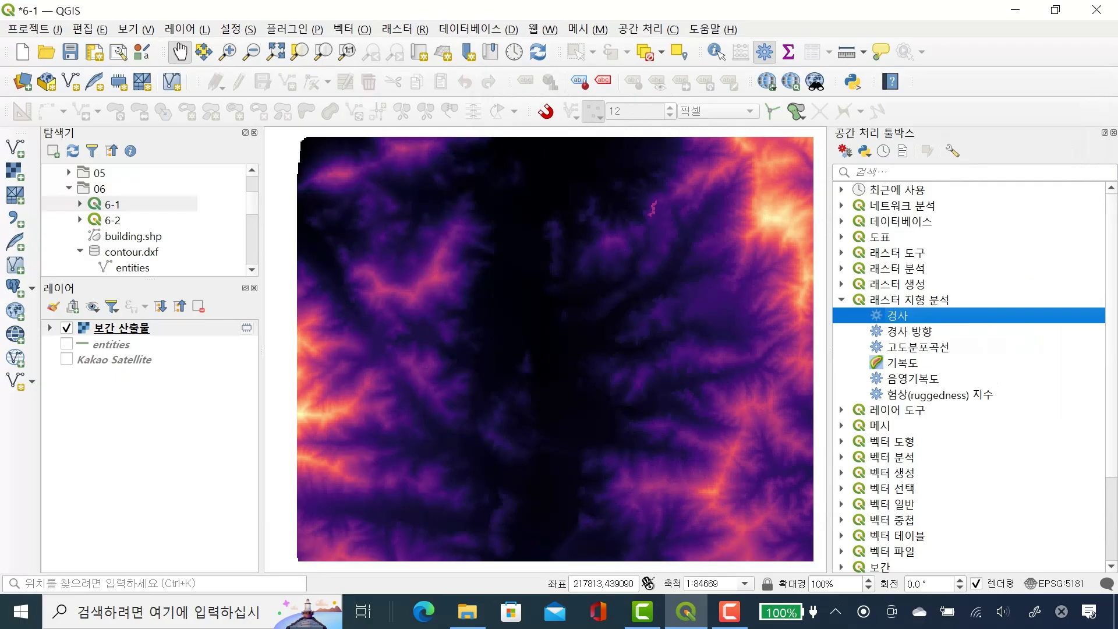
{"action": "key", "text": "Return"}
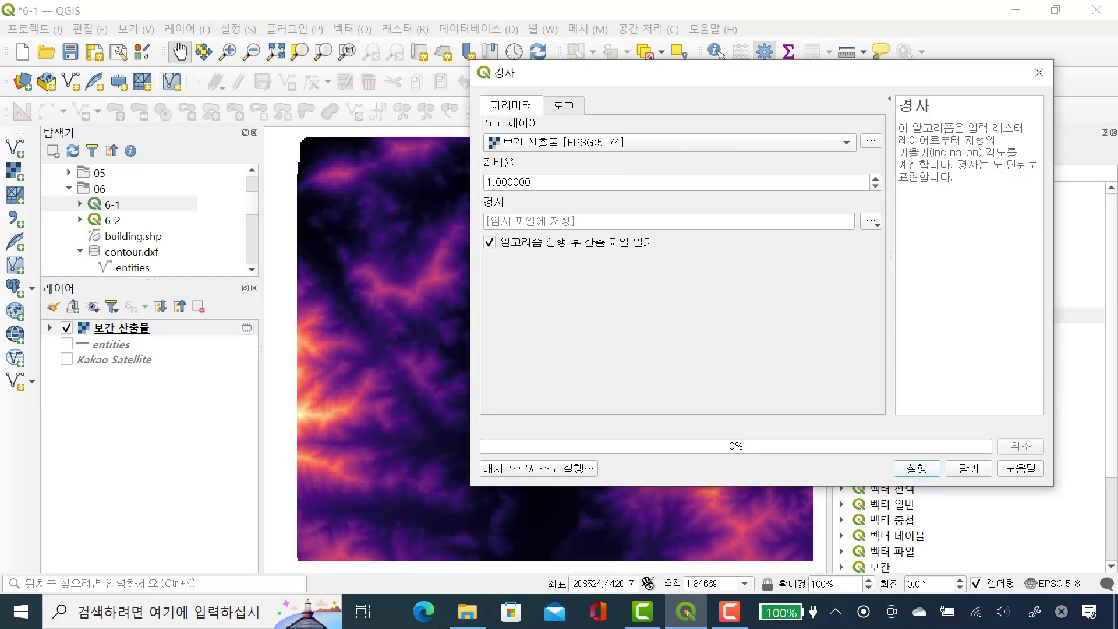
{"action": "left_click", "coordinate": [917, 468]}
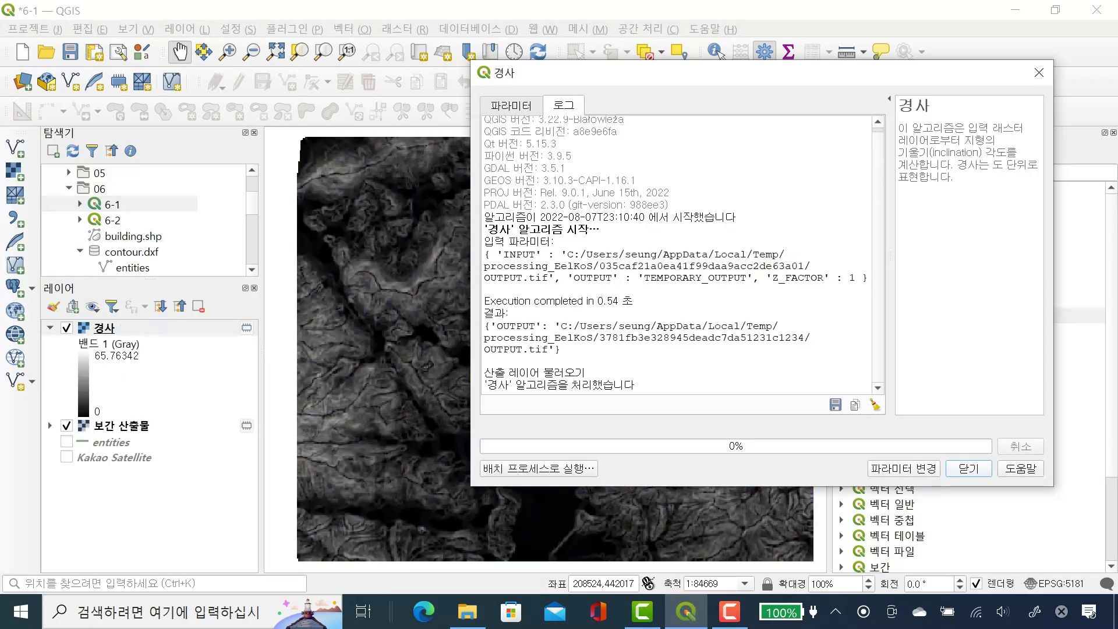
{"action": "left_click", "coordinate": [969, 468]}
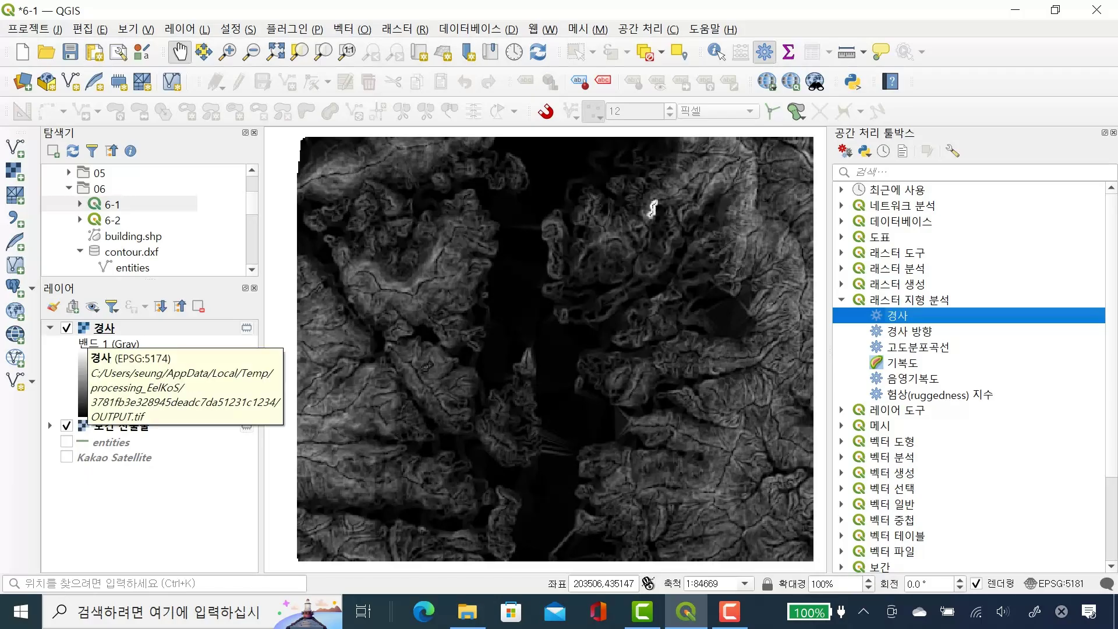
Step: Style the 경사 raster as 단일 밴드 유사색상 with the Spectral colour ramp
{"action": "left_click", "coordinate": [105, 328]}
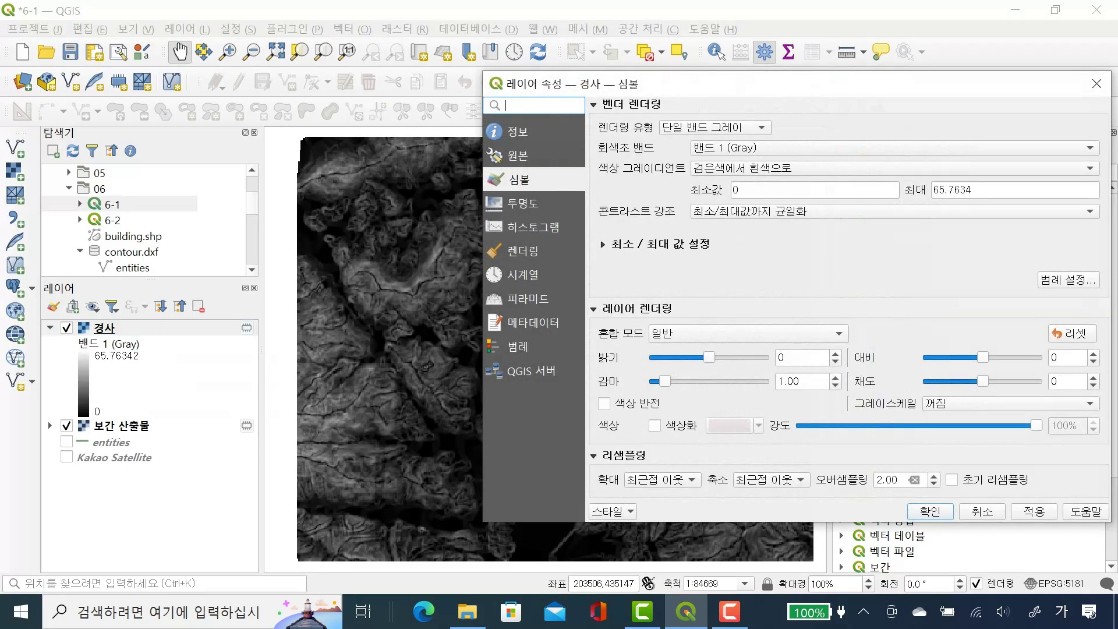
{"action": "left_click", "coordinate": [715, 127]}
{"action": "left_click", "coordinate": [710, 144]}
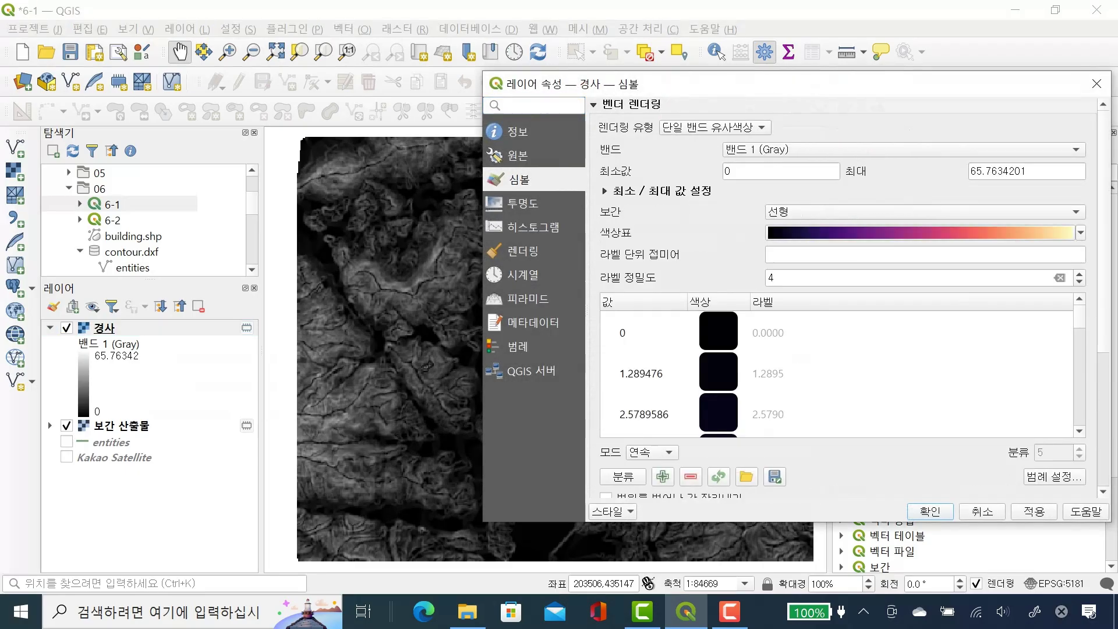
{"action": "left_click", "coordinate": [1081, 233]}
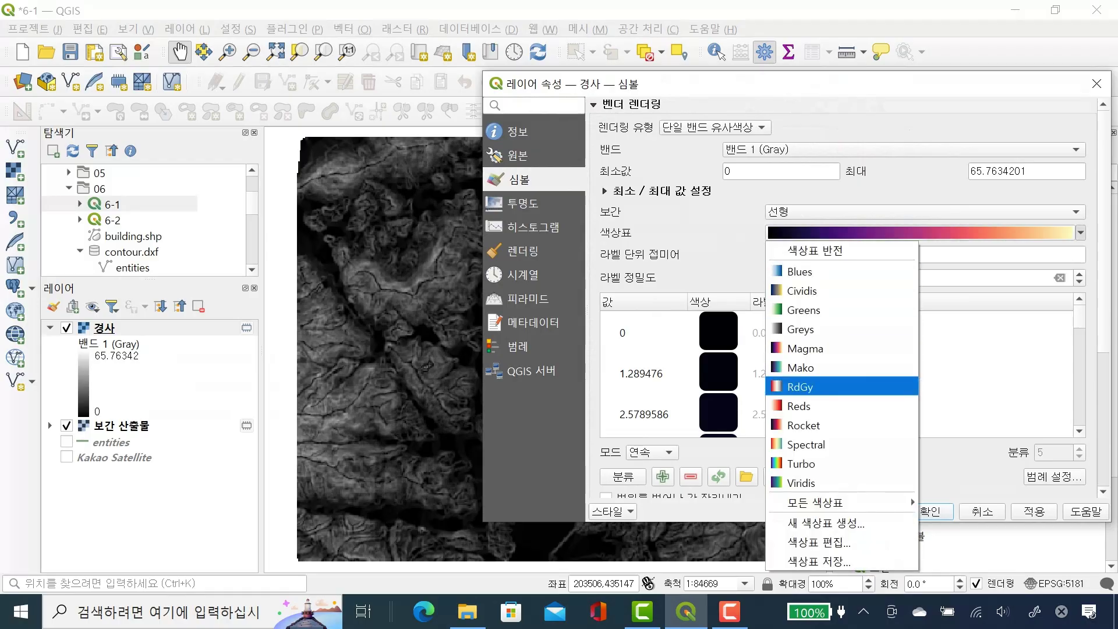
{"action": "left_click", "coordinate": [806, 444]}
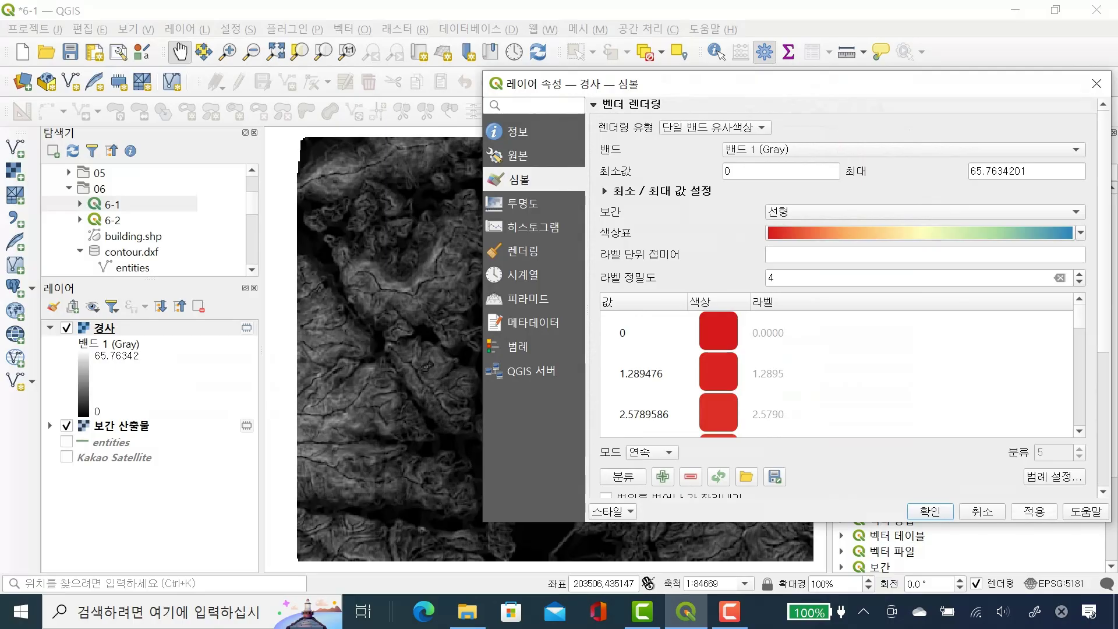
{"action": "left_click", "coordinate": [1035, 512]}
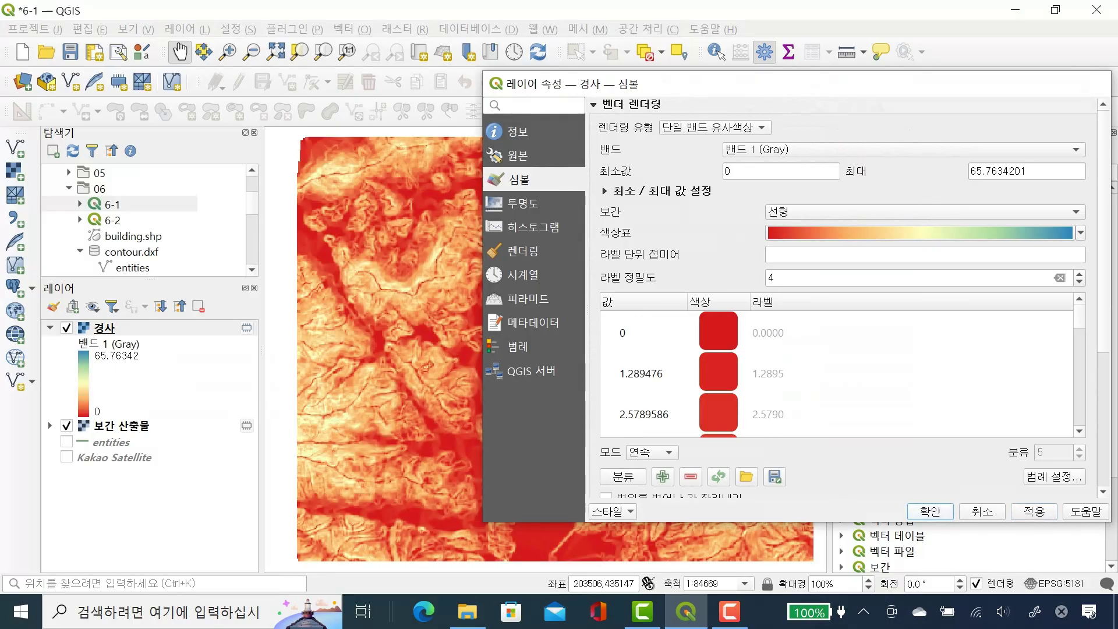
{"action": "left_click", "coordinate": [930, 512]}
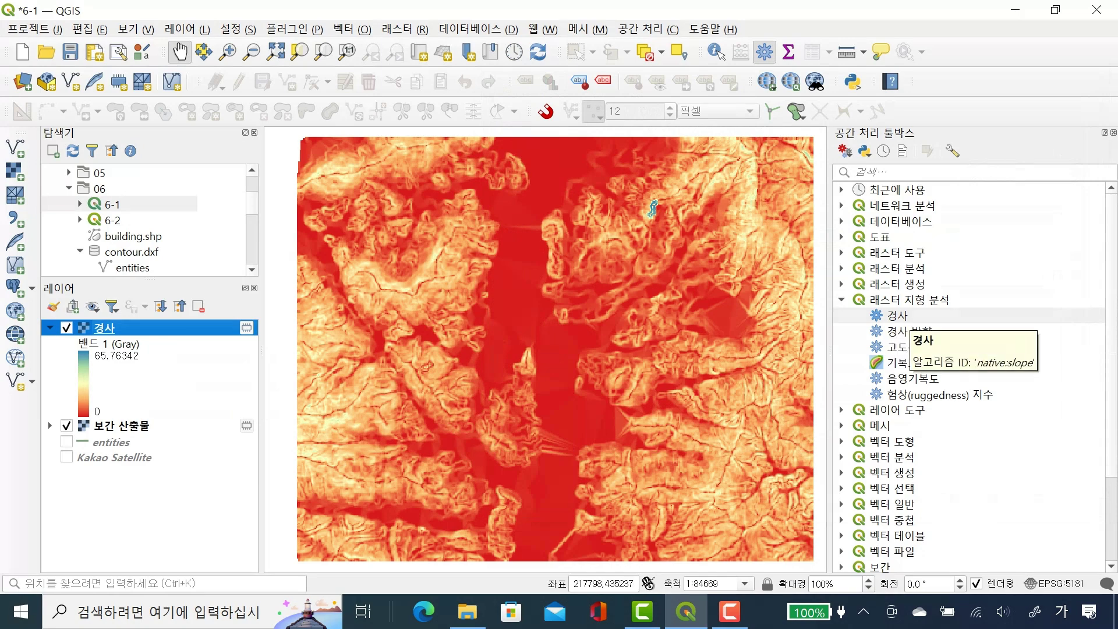
Step: Review the 경사 tool's settings and examine the slope raster around the blue steep patch and at the layer's full extent
{"action": "double_click", "coordinate": [898, 315]}
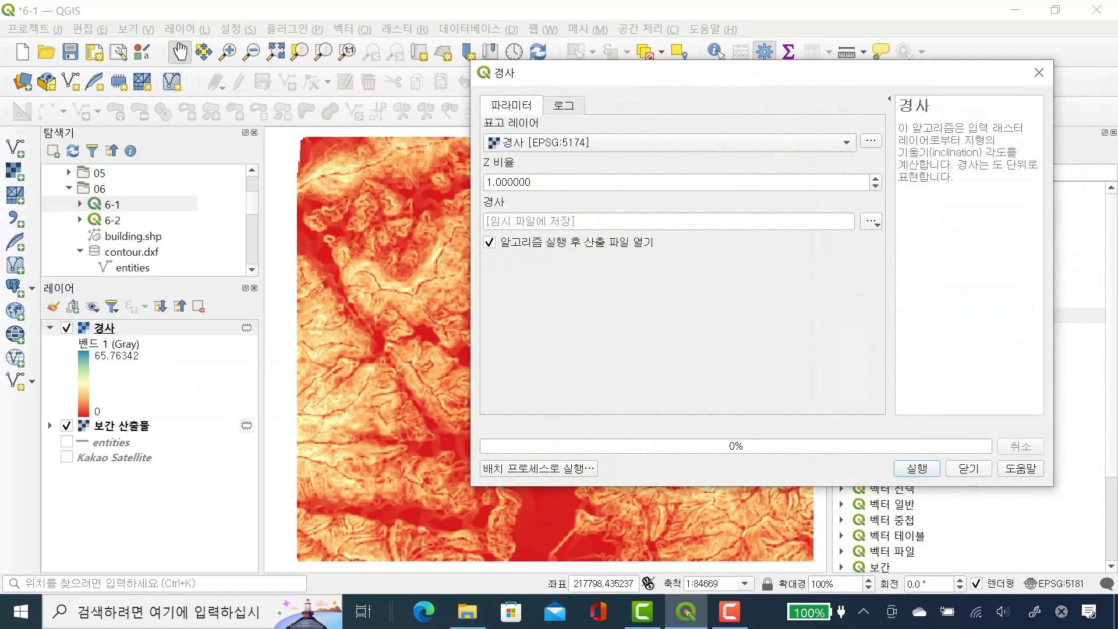
{"action": "left_click", "coordinate": [1039, 72]}
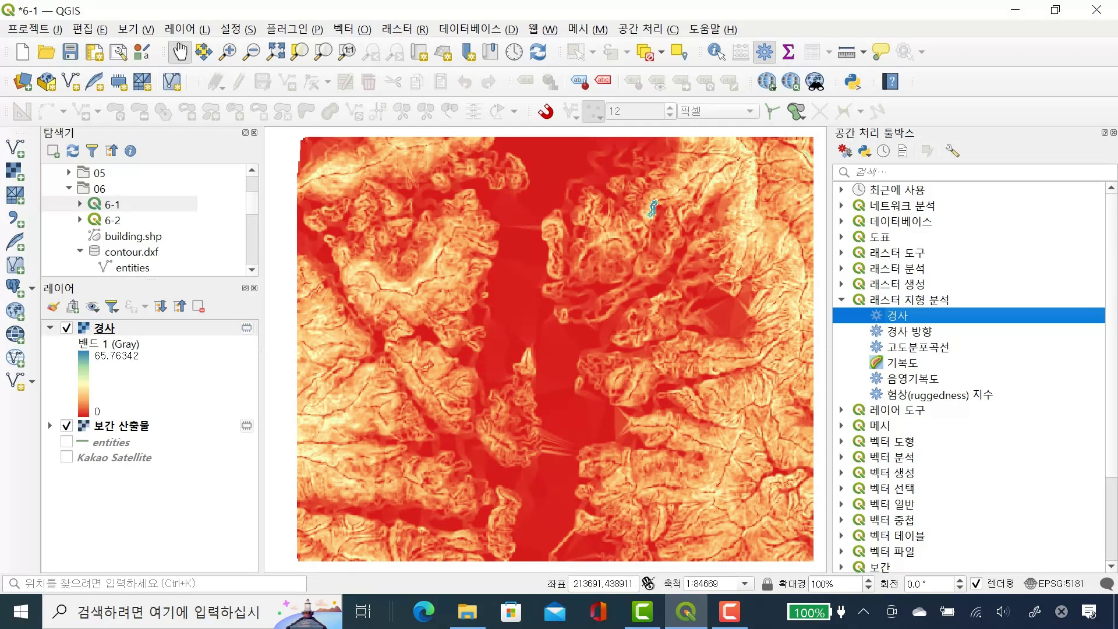
{"action": "scroll", "coordinate": [671, 257], "scroll_direction": "up", "scroll_amount": 1}
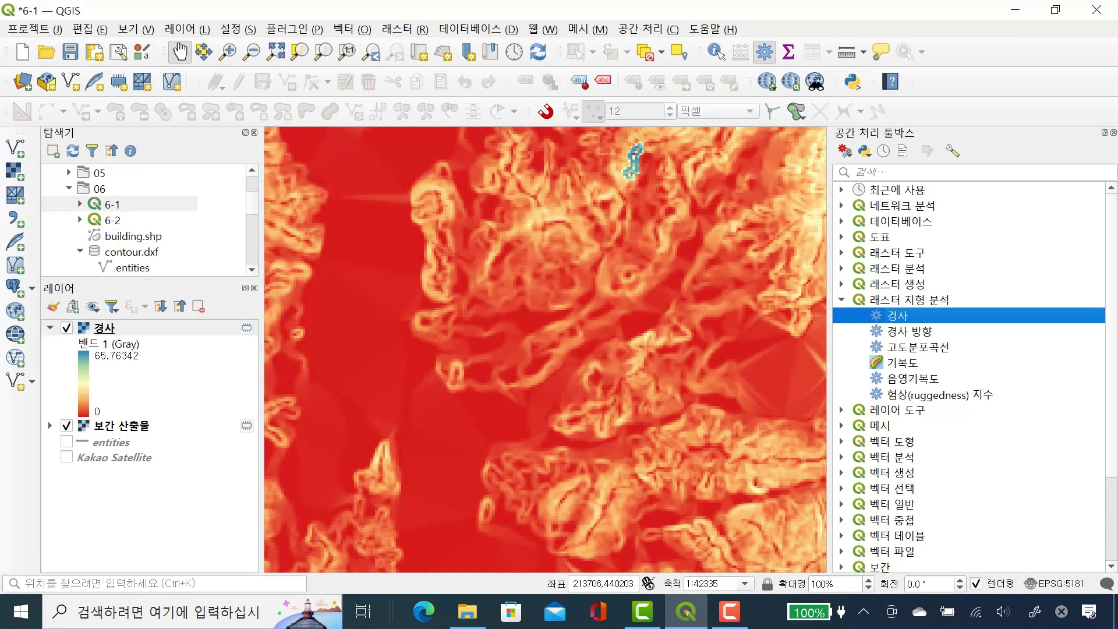
{"action": "scroll", "coordinate": [545, 349], "scroll_direction": "down", "scroll_amount": 1}
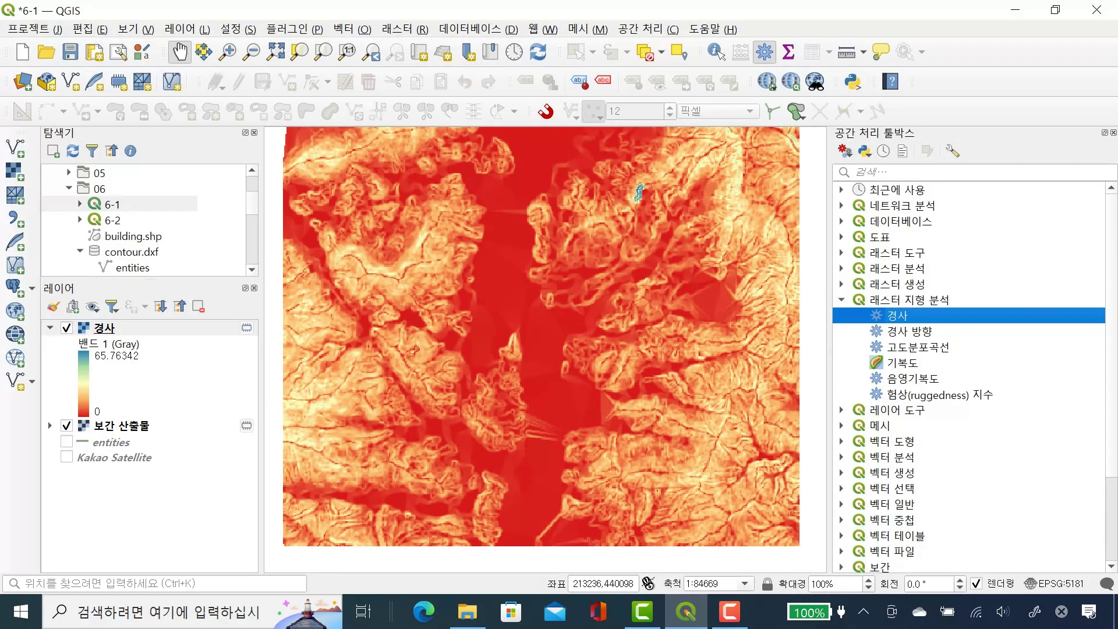
{"action": "scroll", "coordinate": [645, 191], "scroll_direction": "up", "scroll_amount": 2}
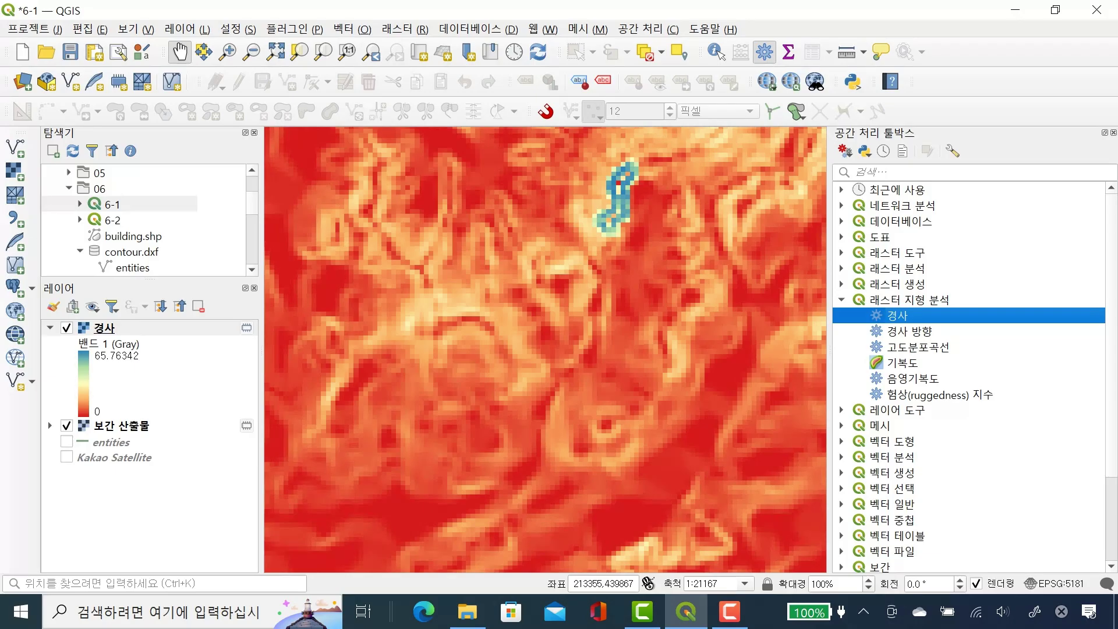
{"action": "scroll", "coordinate": [616, 205], "scroll_direction": "down", "scroll_amount": 2}
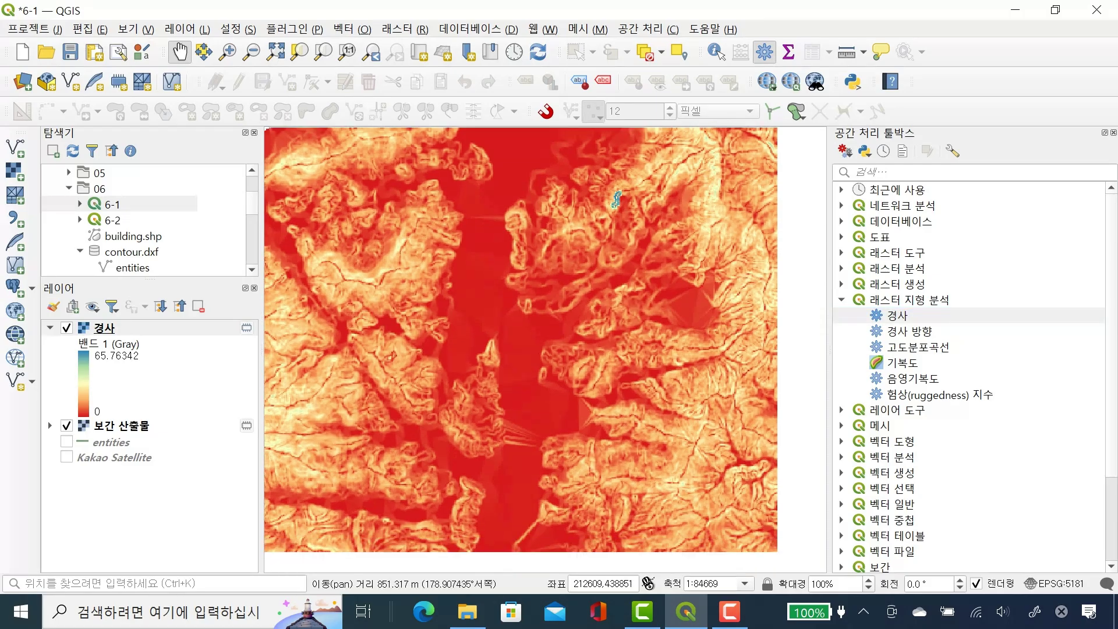
{"action": "scroll", "coordinate": [587, 244], "scroll_direction": "down", "scroll_amount": 1}
{"action": "key", "text": "ctrl+shift+f"}
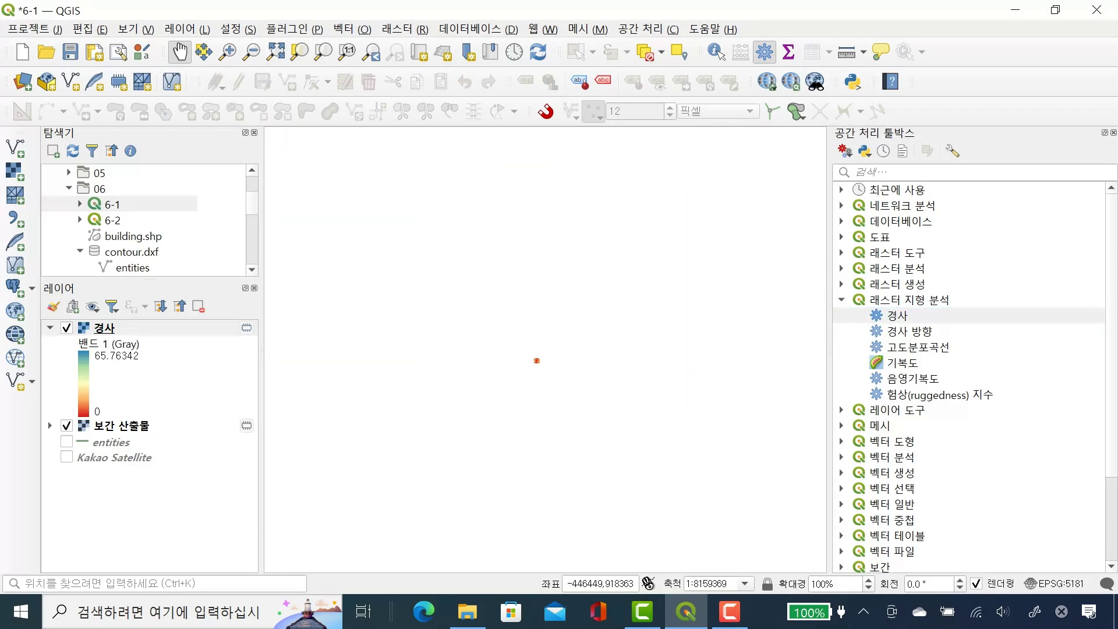
{"action": "right_click", "coordinate": [115, 328]}
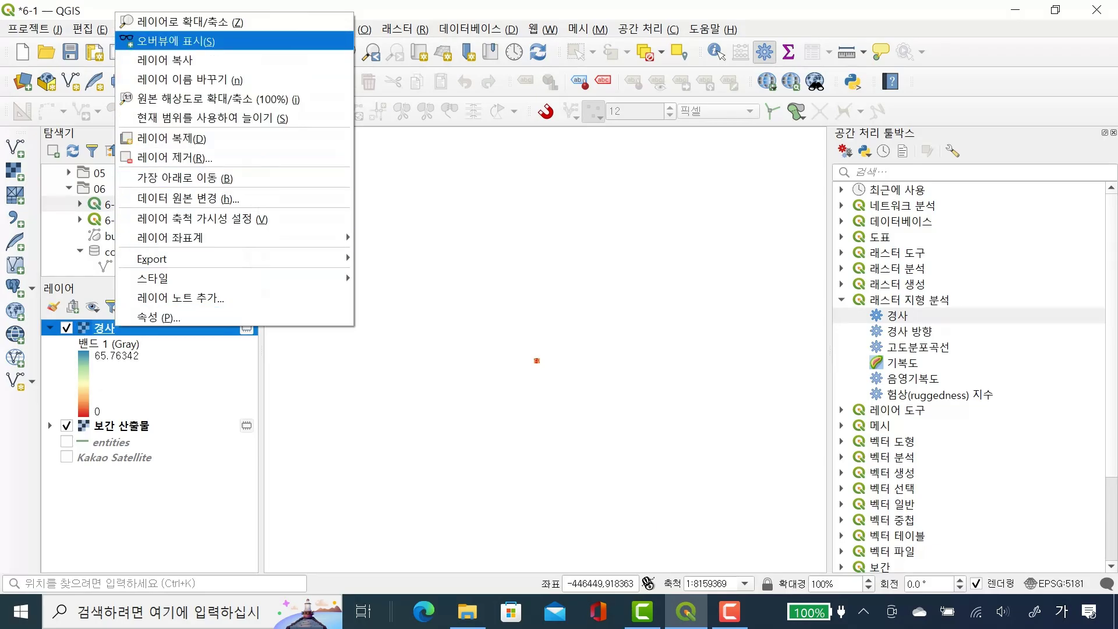
{"action": "left_click", "coordinate": [175, 21]}
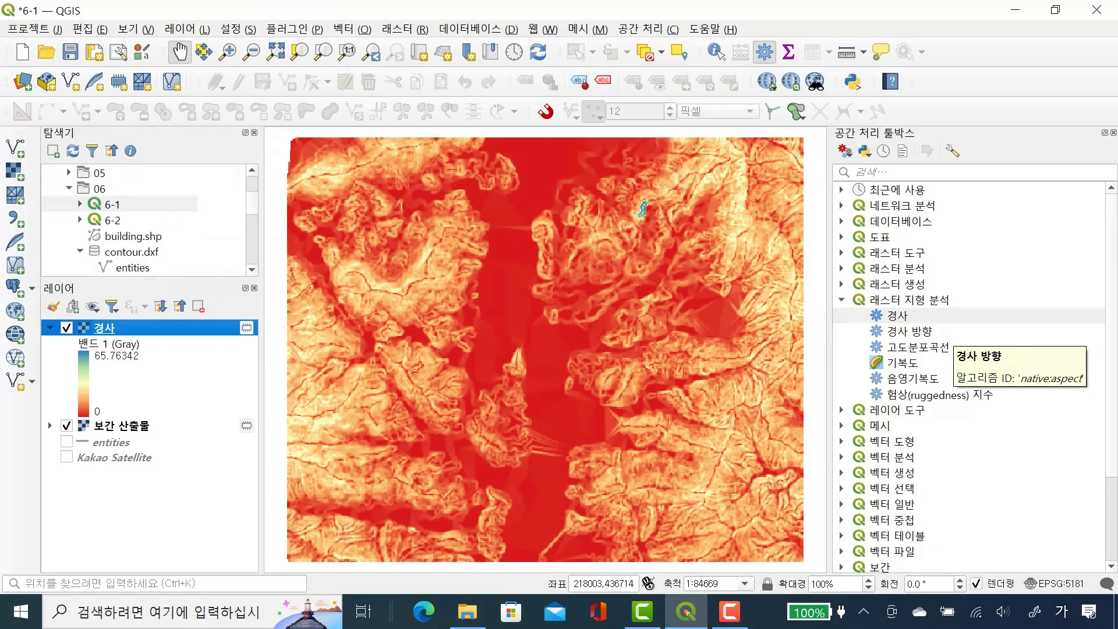
Step: Run the 경사 방향 tool from 래스터 지형 분석 on 보간 산출물 with a Z ratio of 1, saving to a temporary file
{"action": "left_click", "coordinate": [910, 330]}
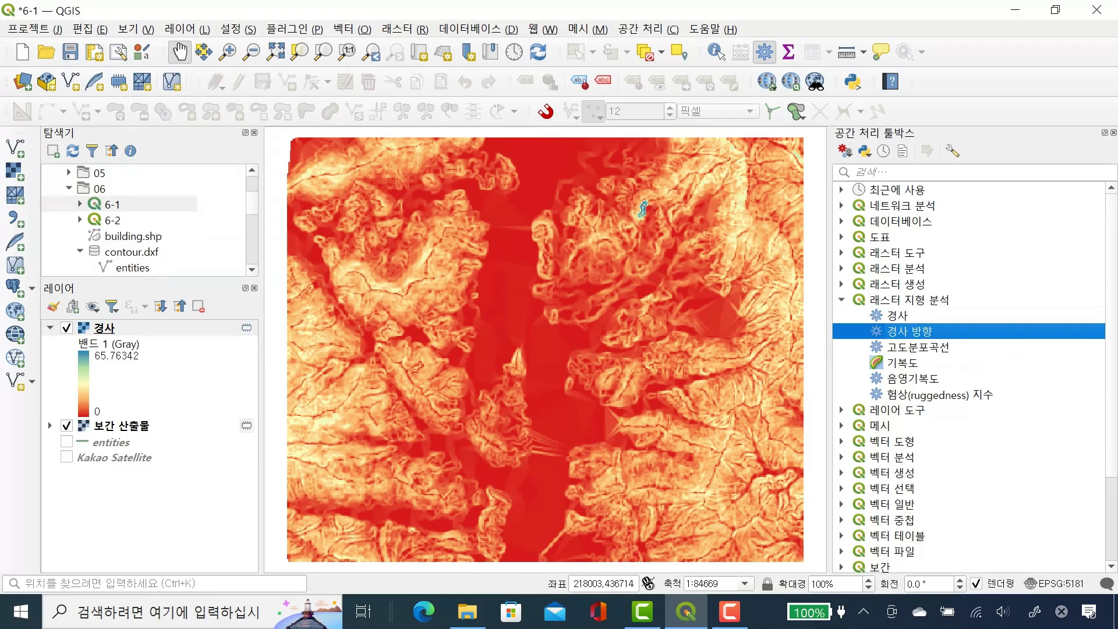
{"action": "double_click", "coordinate": [910, 331]}
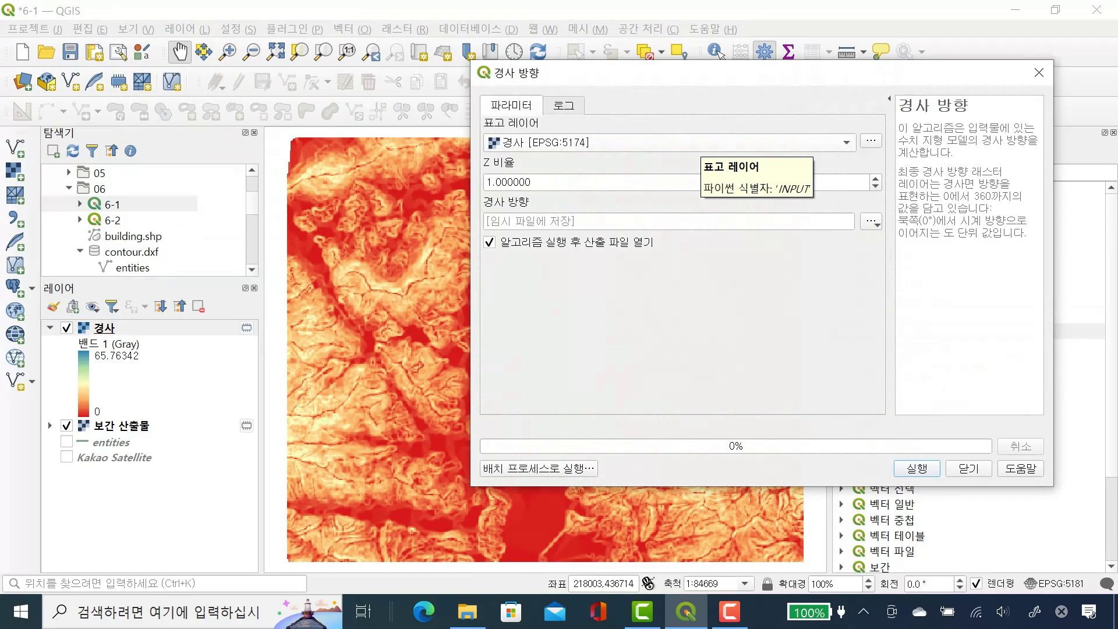
{"action": "left_click", "coordinate": [696, 143]}
{"action": "left_click", "coordinate": [559, 160]}
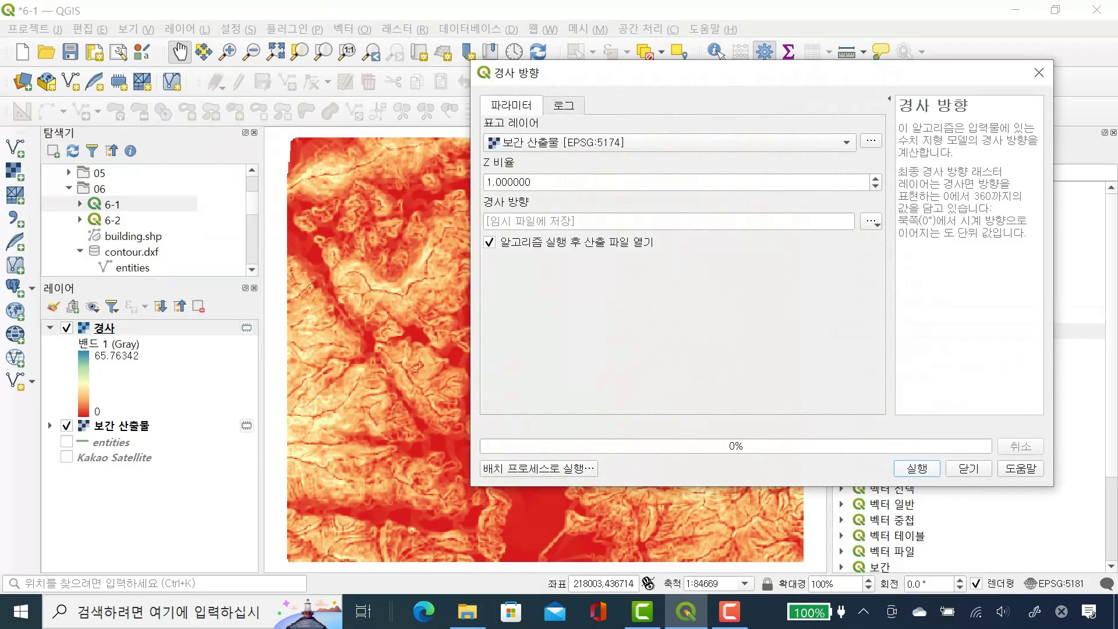
{"action": "left_click", "coordinate": [917, 468]}
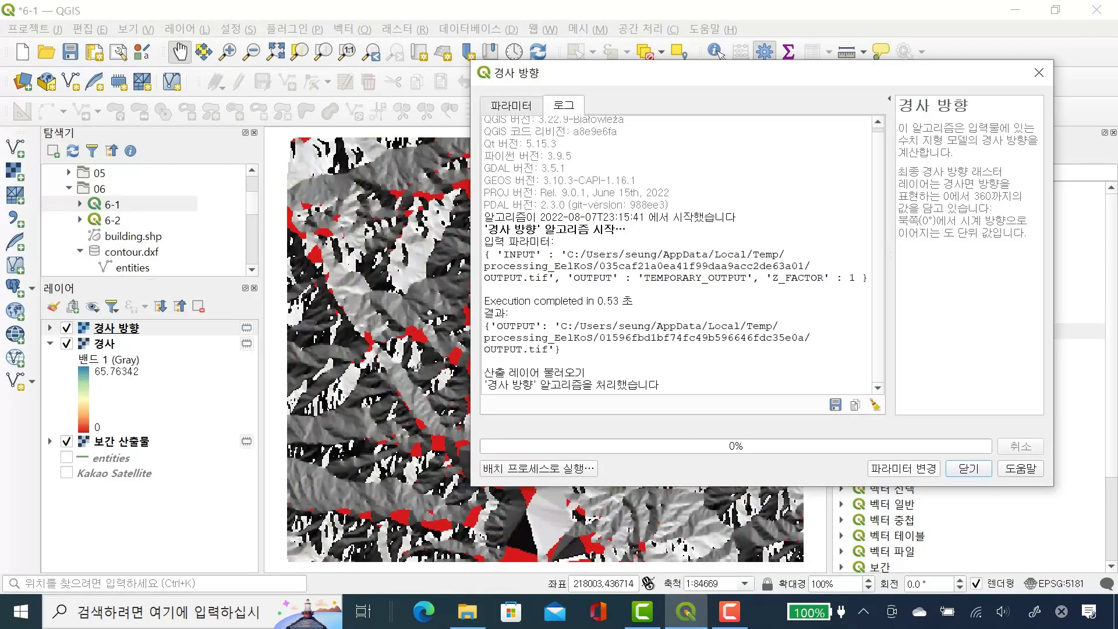
{"action": "left_click", "coordinate": [968, 468]}
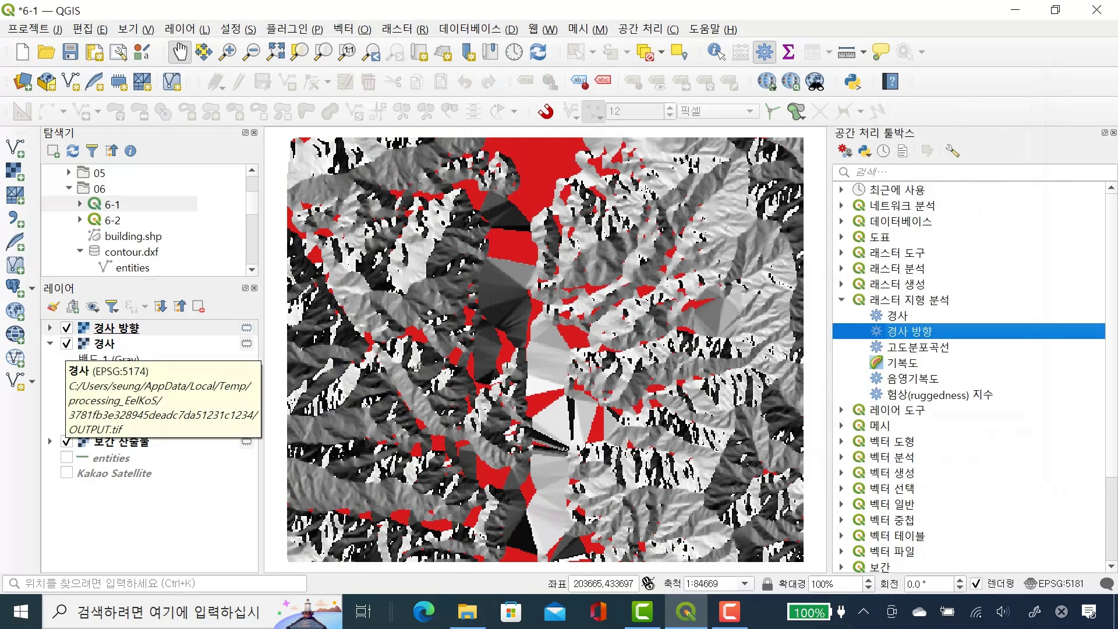
Step: Hide the 경사 layer and style the 경사 방향 raster as 단일 밴드 유사색상 with 선형 interpolation
{"action": "left_click", "coordinate": [66, 344]}
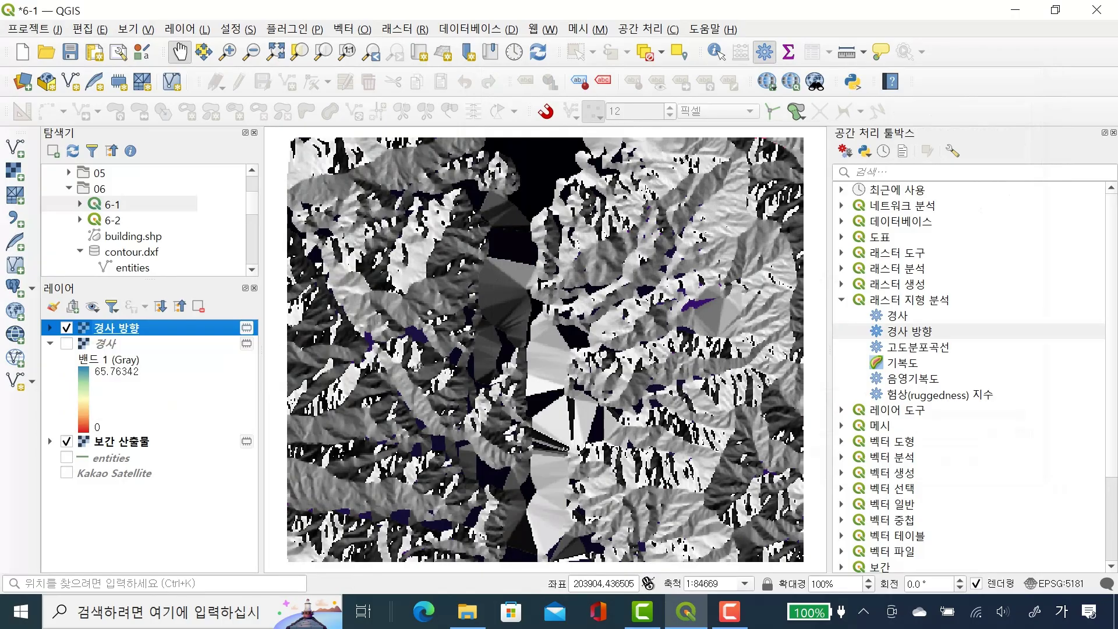
{"action": "double_click", "coordinate": [116, 328]}
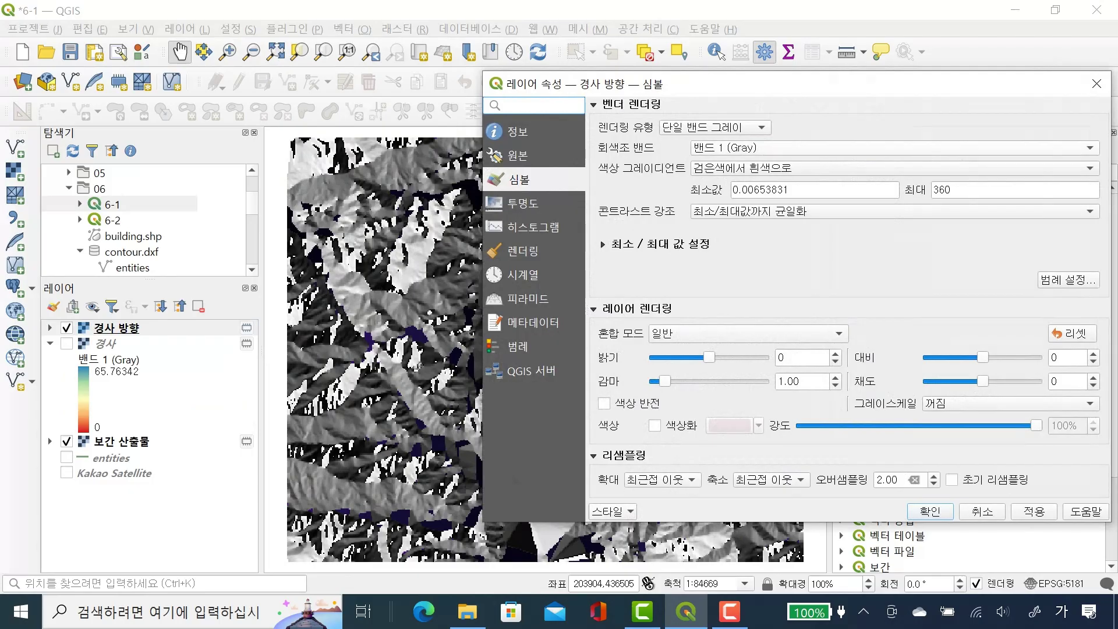
{"action": "left_click", "coordinate": [715, 126]}
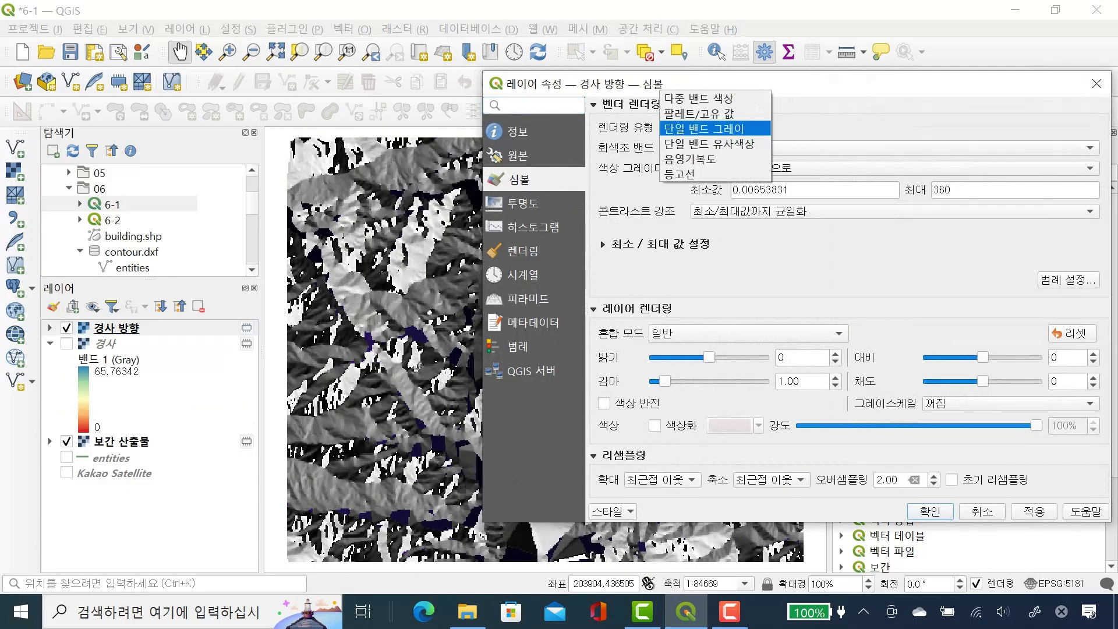
{"action": "left_click", "coordinate": [705, 145]}
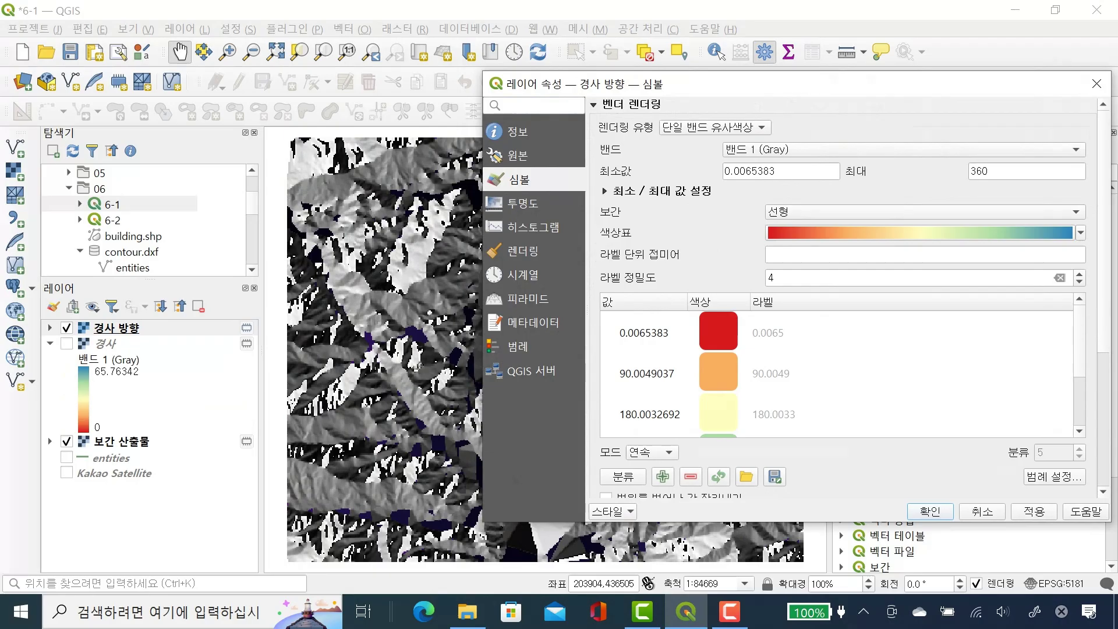
{"action": "scroll", "coordinate": [836, 373], "scroll_direction": "down", "scroll_amount": 2}
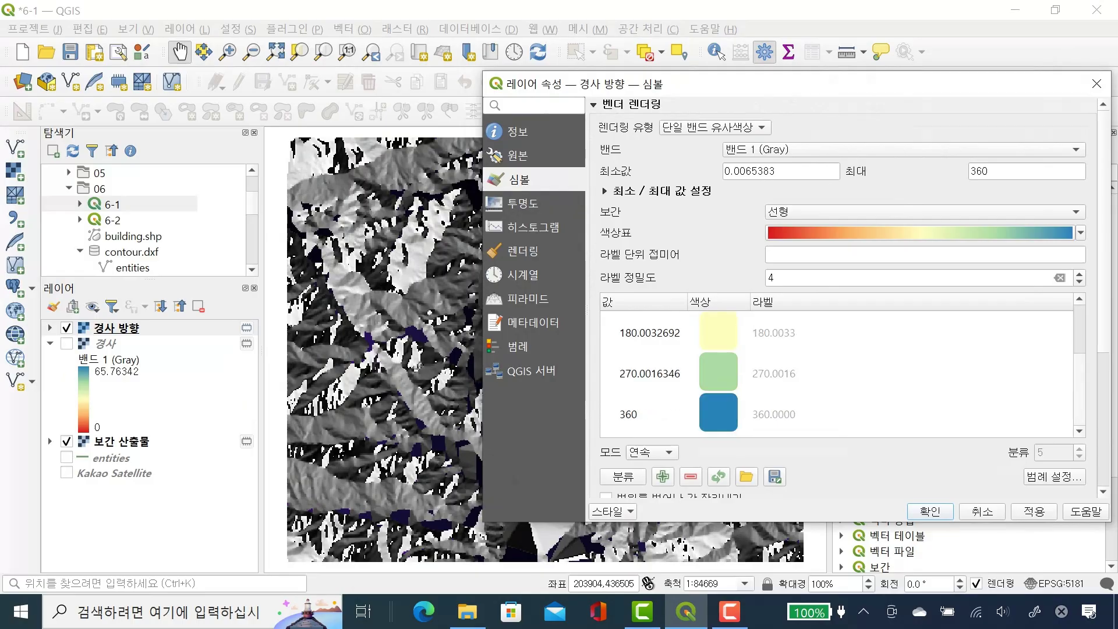
{"action": "scroll", "coordinate": [836, 373], "scroll_direction": "up", "scroll_amount": 2}
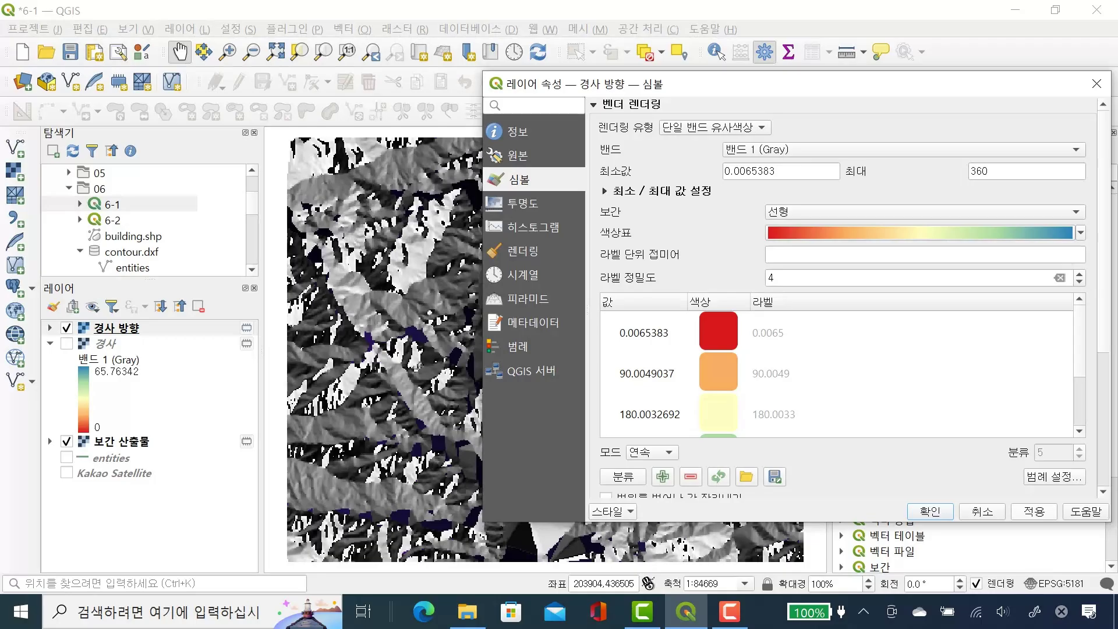
{"action": "left_click", "coordinate": [1035, 512]}
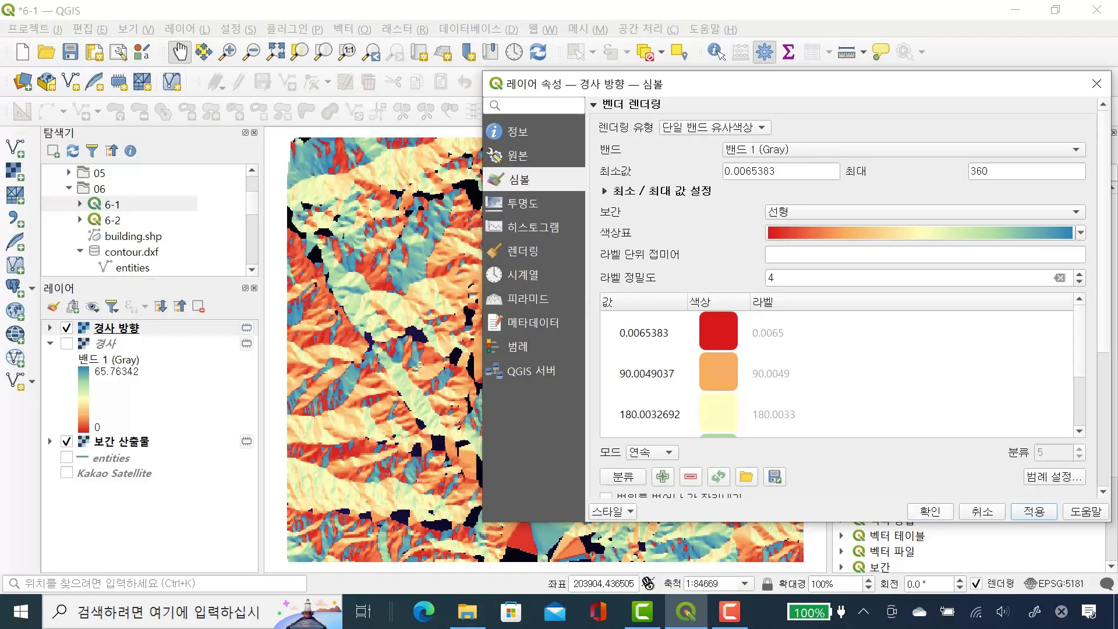
{"action": "left_click", "coordinate": [930, 511]}
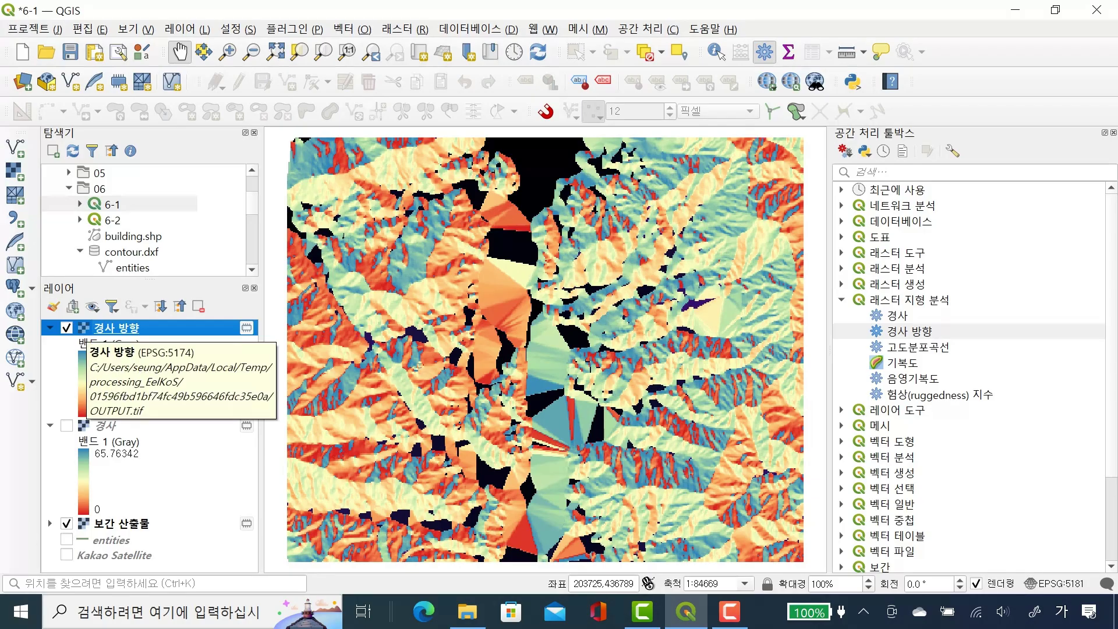
Step: Open the 경사 방향 layer's symbology and review the available rendering types and settings, keeping 단일 밴드 유사색상
{"action": "double_click", "coordinate": [116, 328]}
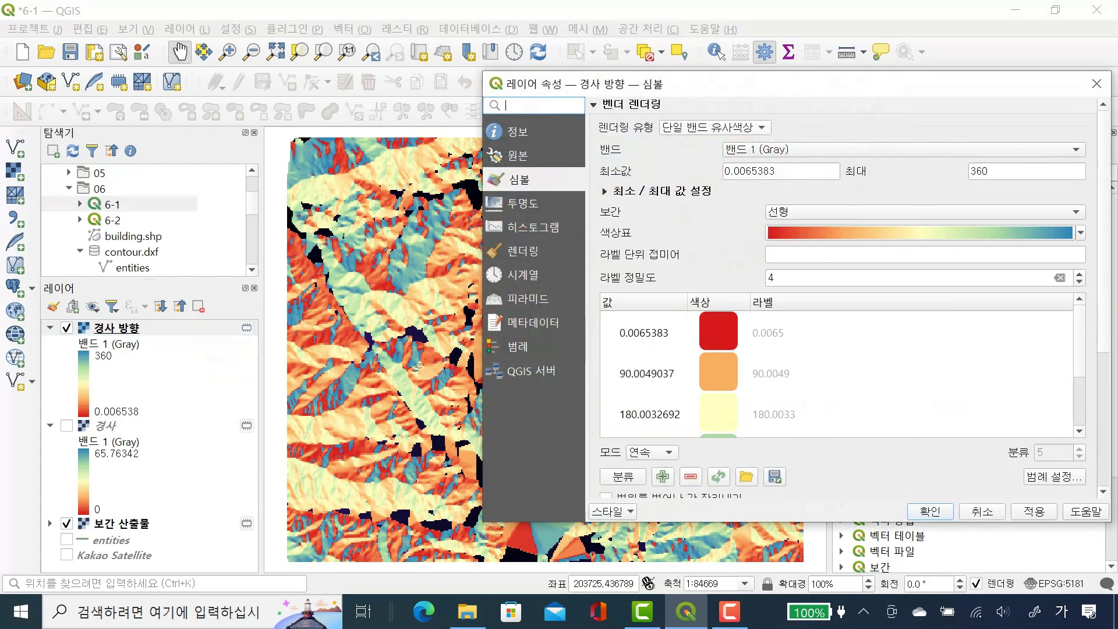
{"action": "left_click", "coordinate": [715, 127]}
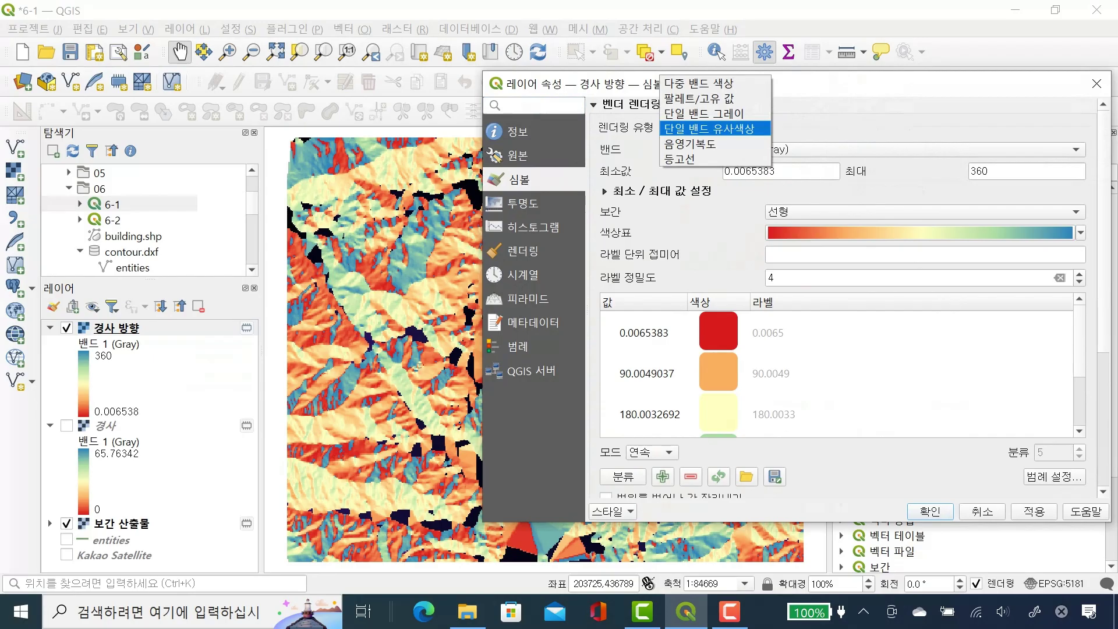
{"action": "key", "text": "Up"}
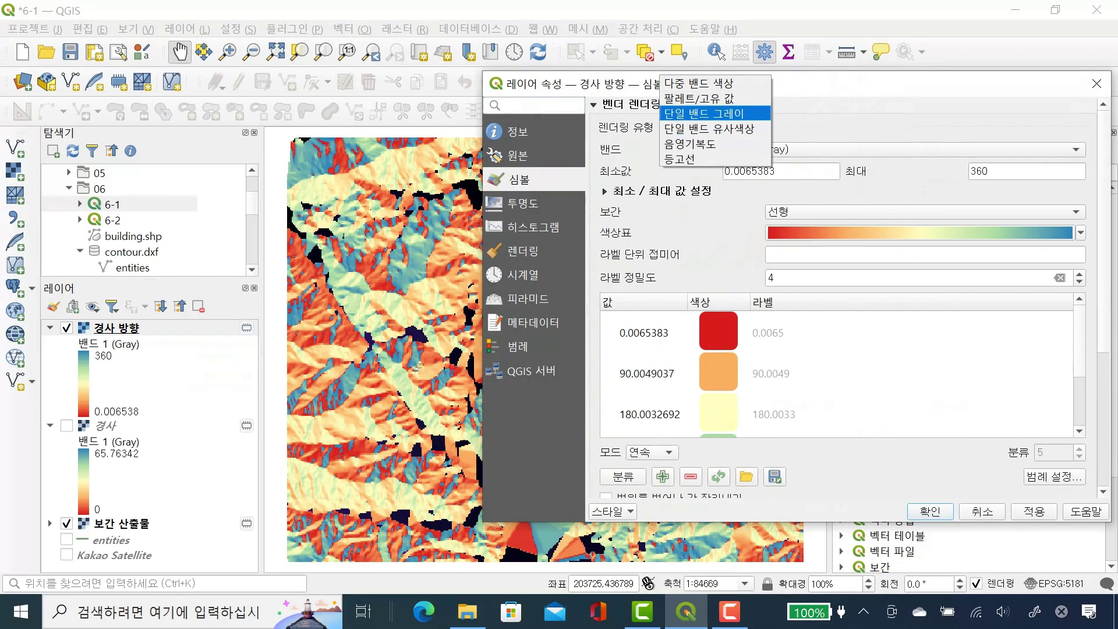
{"action": "key", "text": "Down"}
{"action": "key", "text": "Down"}
{"action": "key", "text": "Down"}
{"action": "key", "text": "Up"}
{"action": "key", "text": "Up"}
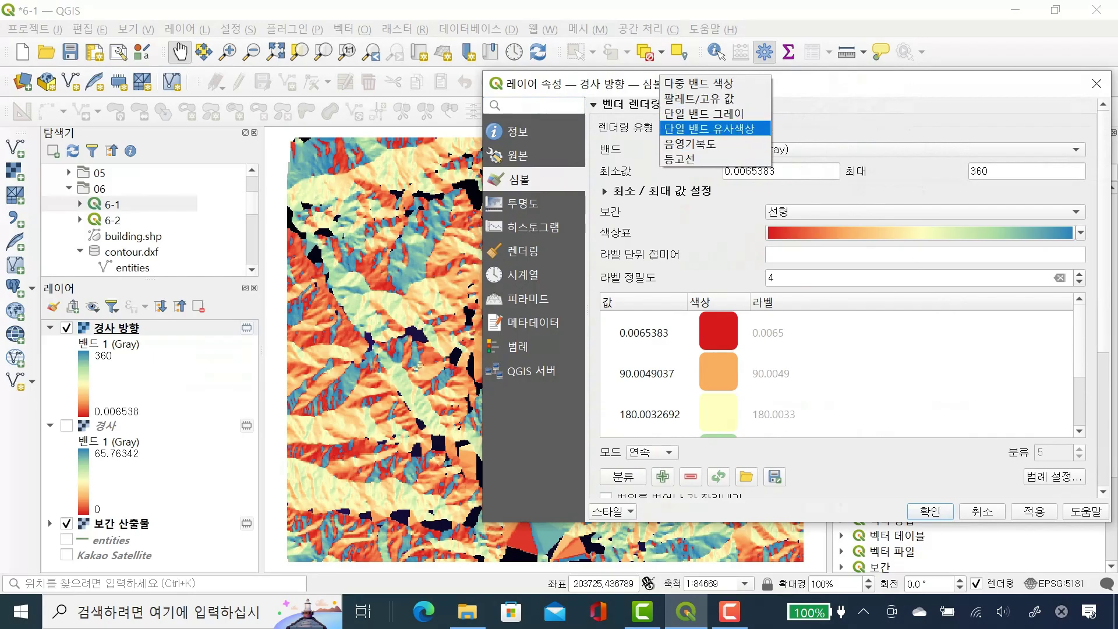
{"action": "key", "text": "Up"}
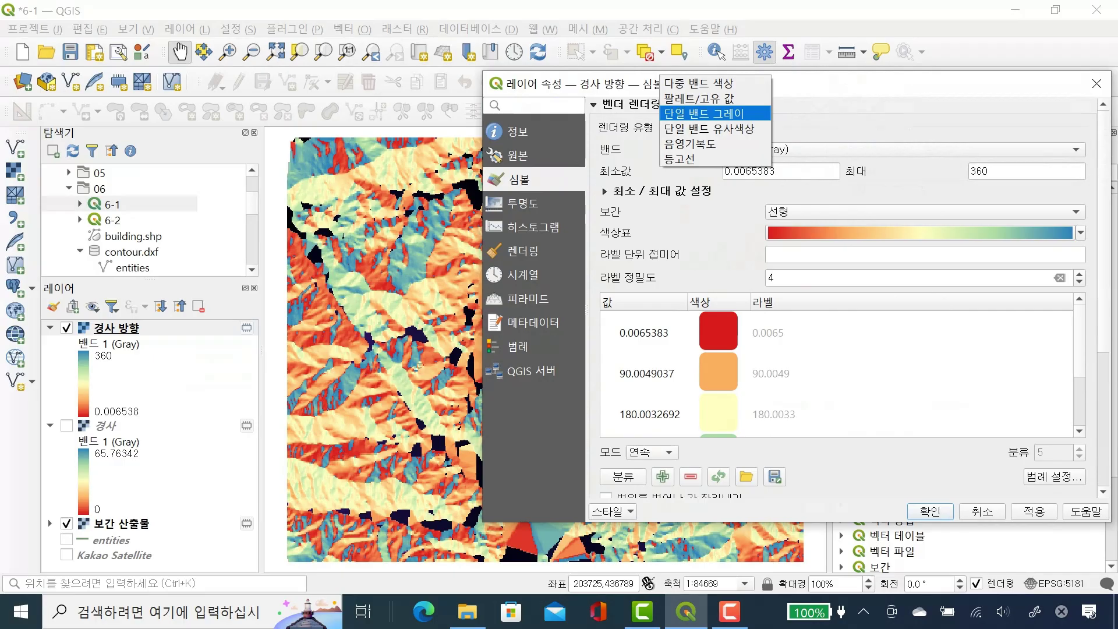
{"action": "key", "text": "Down"}
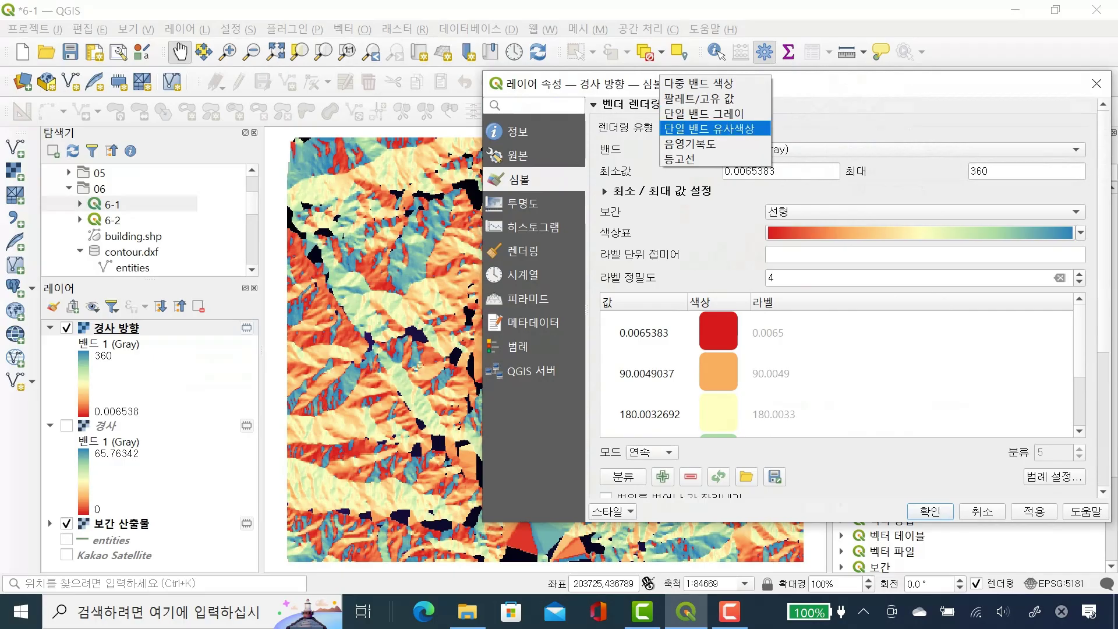
{"action": "key", "text": "Return"}
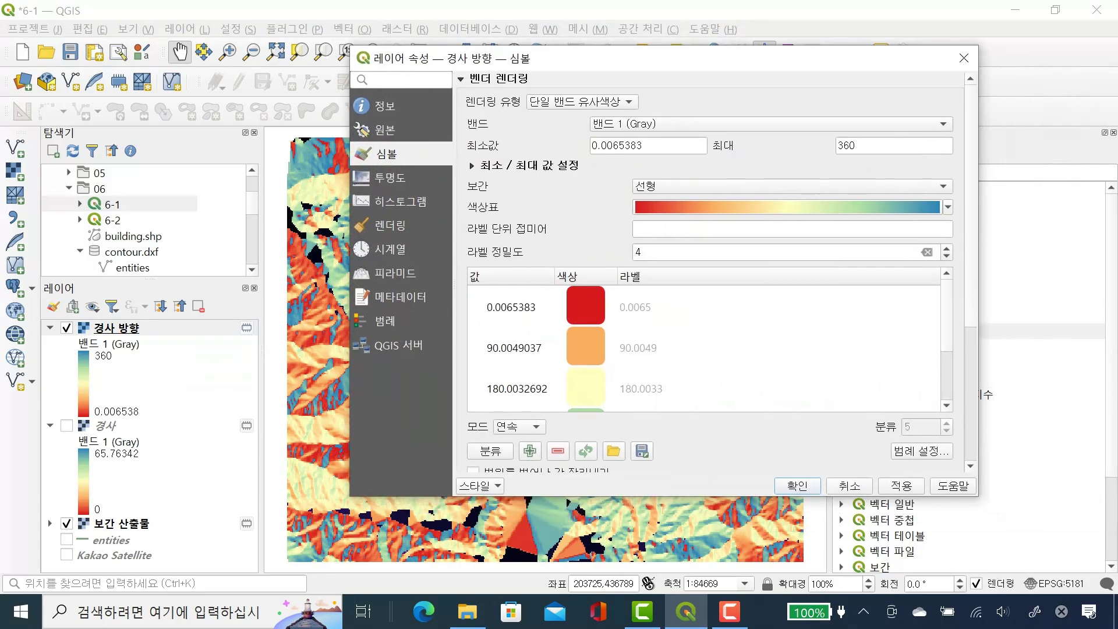
{"action": "scroll", "coordinate": [710, 273], "scroll_direction": "down", "scroll_amount": 3}
{"action": "scroll", "coordinate": [710, 273], "scroll_direction": "down", "scroll_amount": 1}
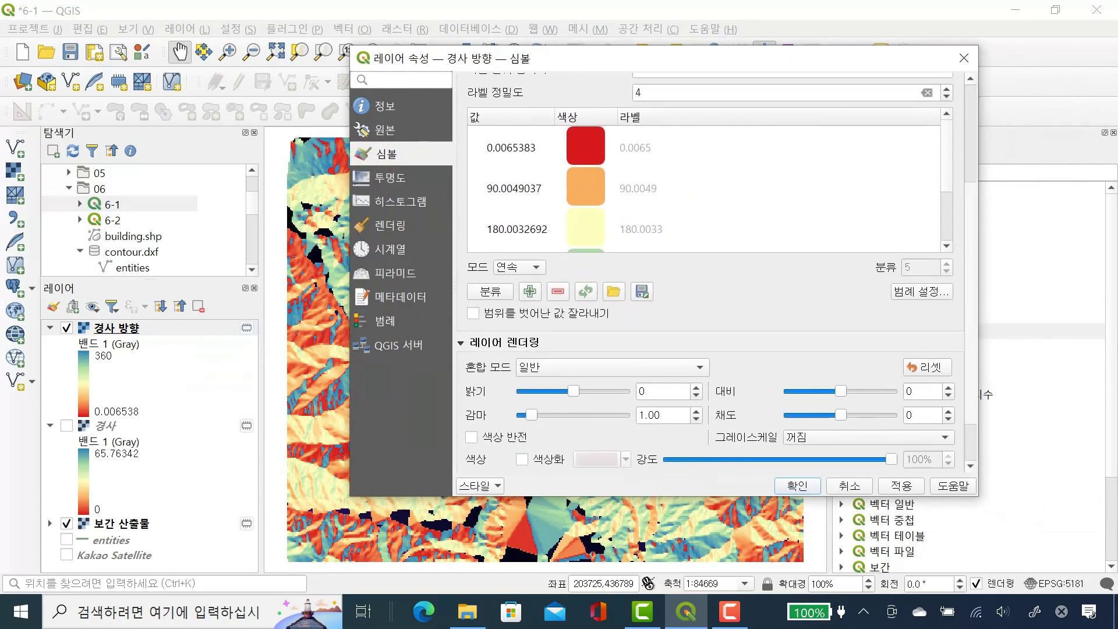
{"action": "scroll", "coordinate": [710, 274], "scroll_direction": "up", "scroll_amount": 3}
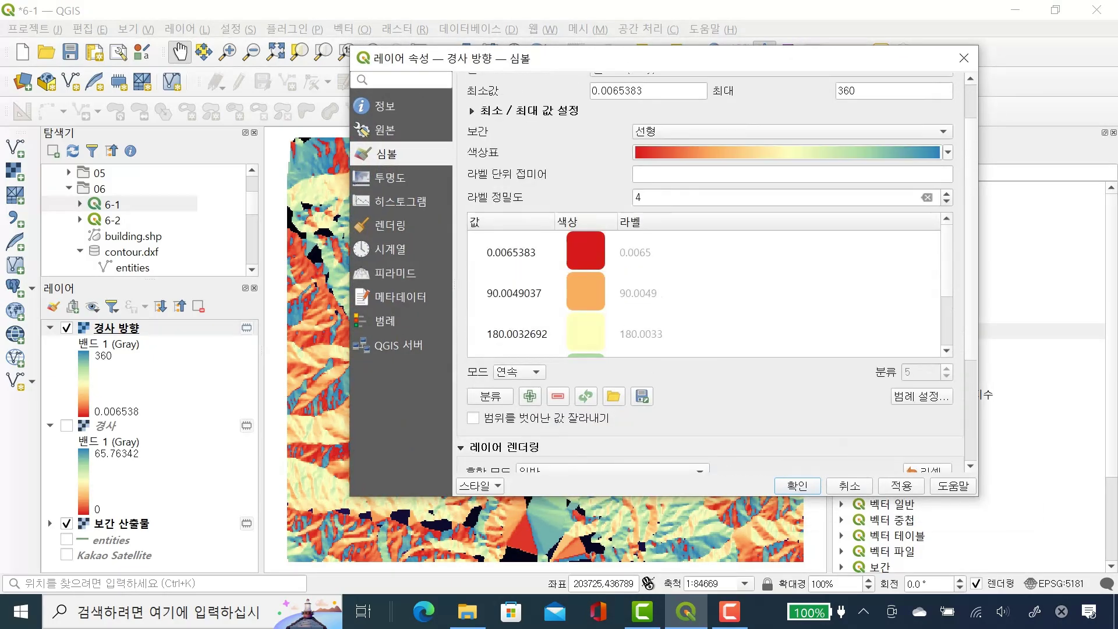
Step: Set the 경사 방향 raster's interpolation to 정확하게(Exact) and its label precision to 1
{"action": "left_click", "coordinate": [947, 153]}
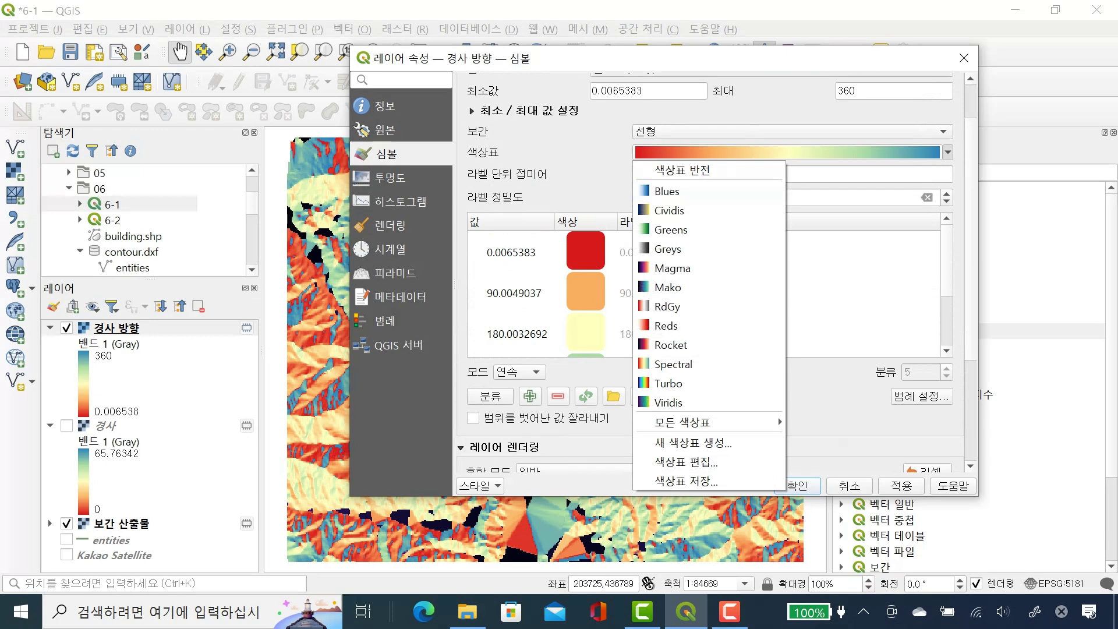
{"action": "left_click", "coordinate": [944, 131]}
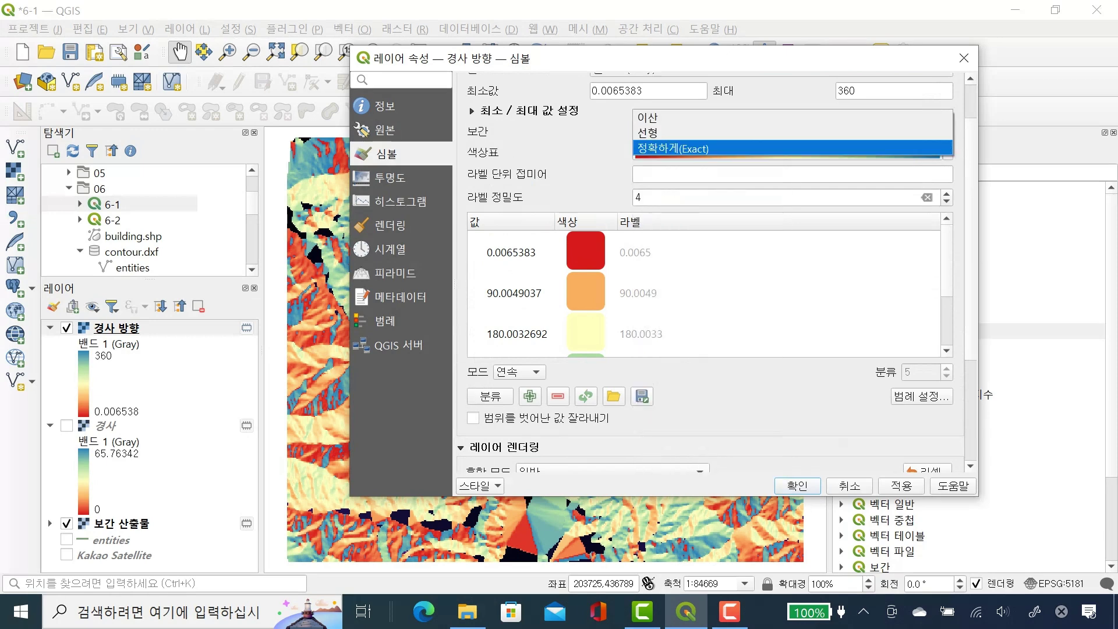
{"action": "left_click", "coordinate": [673, 149]}
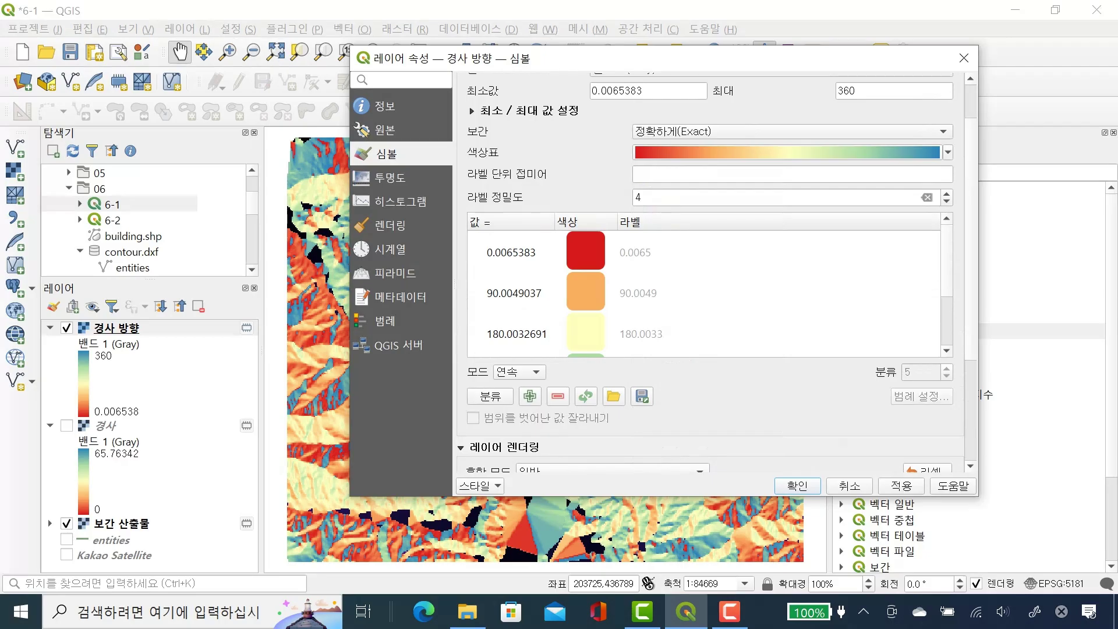
{"action": "key", "text": "Down"}
{"action": "key", "text": "Down"}
{"action": "key", "text": "Down"}
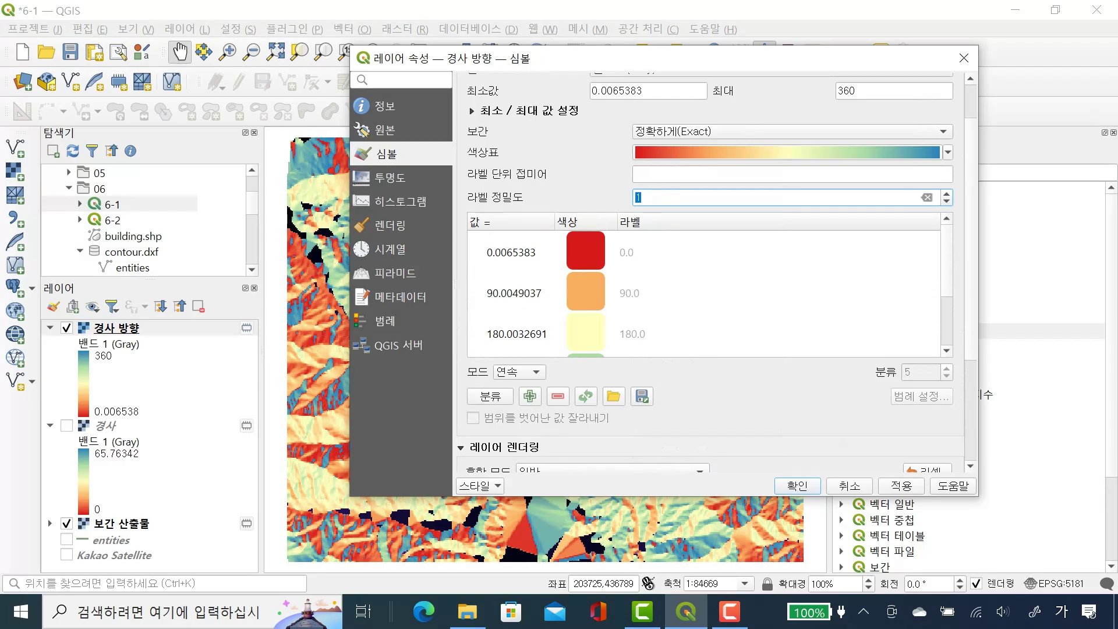
{"action": "left_click", "coordinate": [514, 292]}
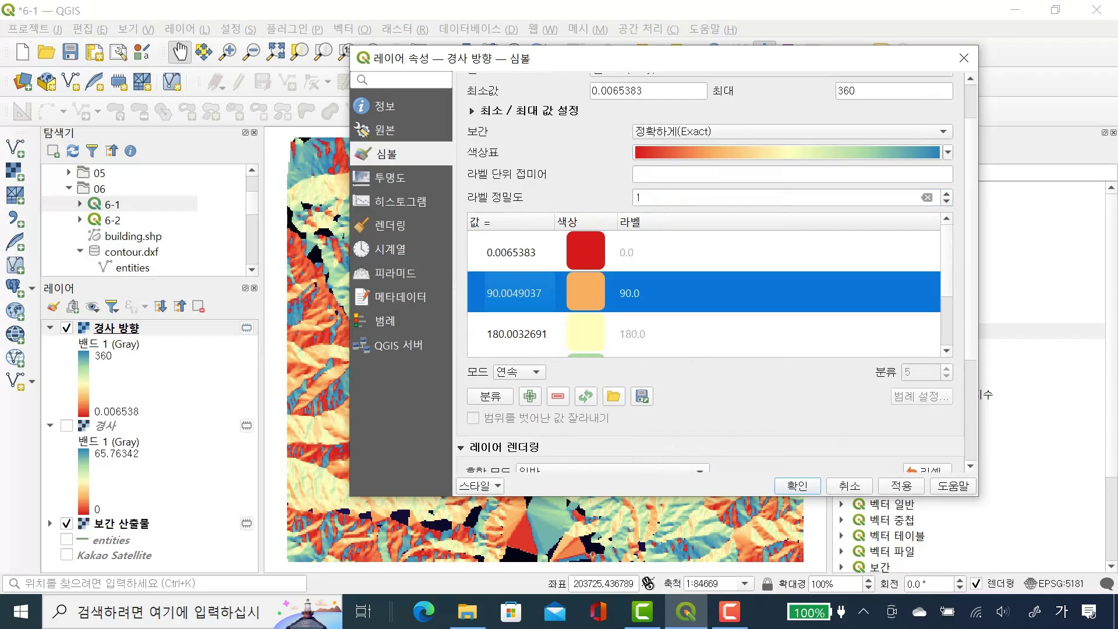
{"action": "left_click", "coordinate": [514, 293]}
{"action": "left_click", "coordinate": [524, 293]}
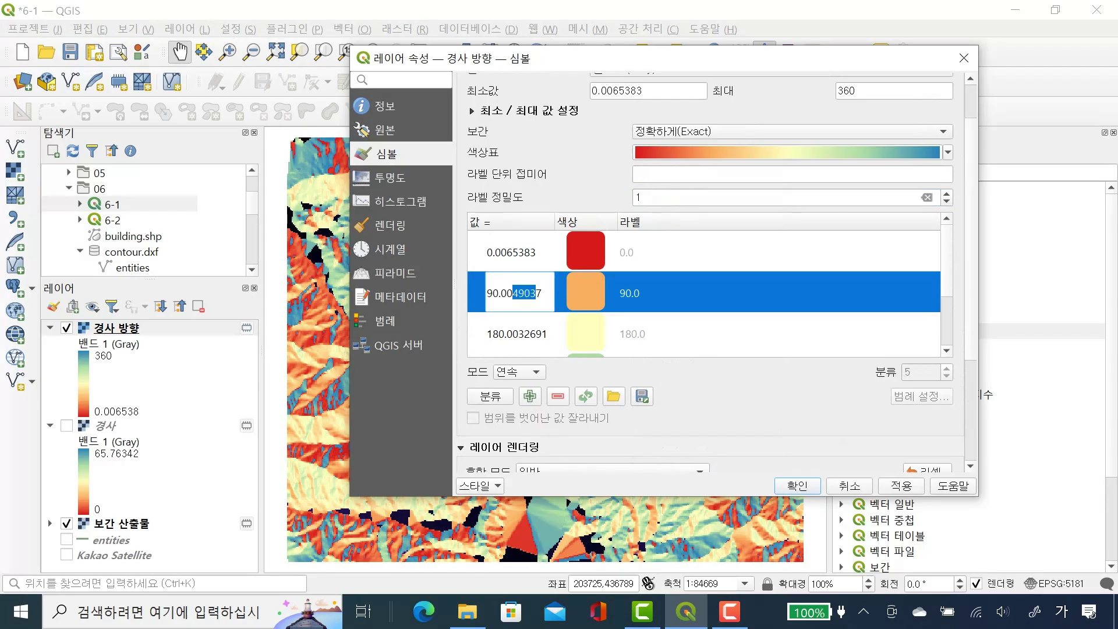
{"action": "key", "text": "Return"}
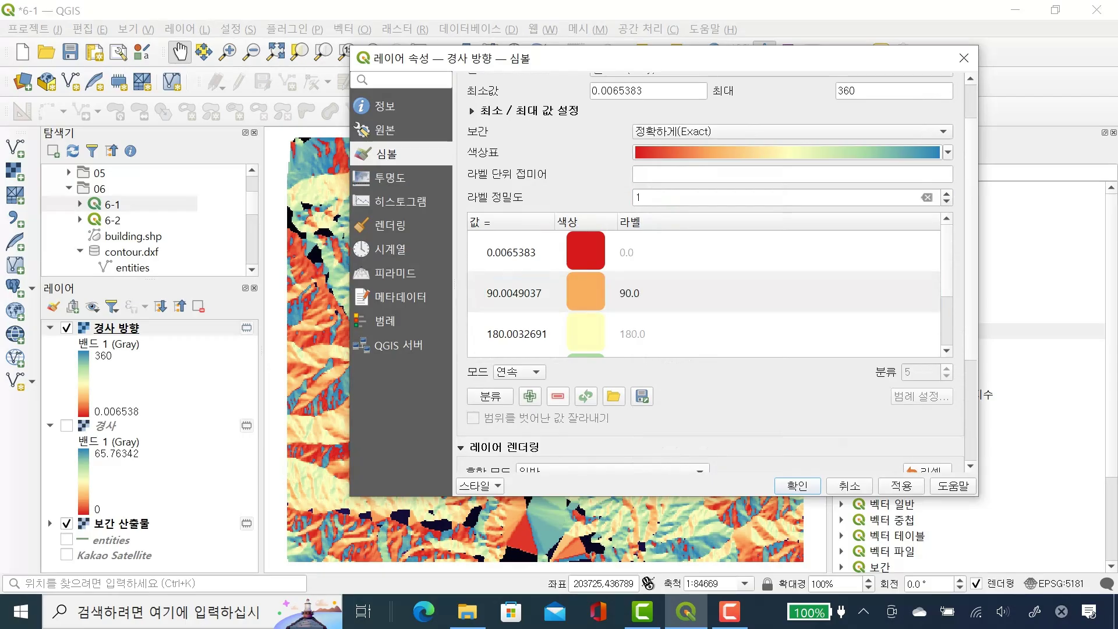
Step: Classify the 경사 방향 raster in 등간격 mode with 12 classes and apply the style
{"action": "left_click", "coordinate": [520, 372]}
{"action": "left_click", "coordinate": [513, 386]}
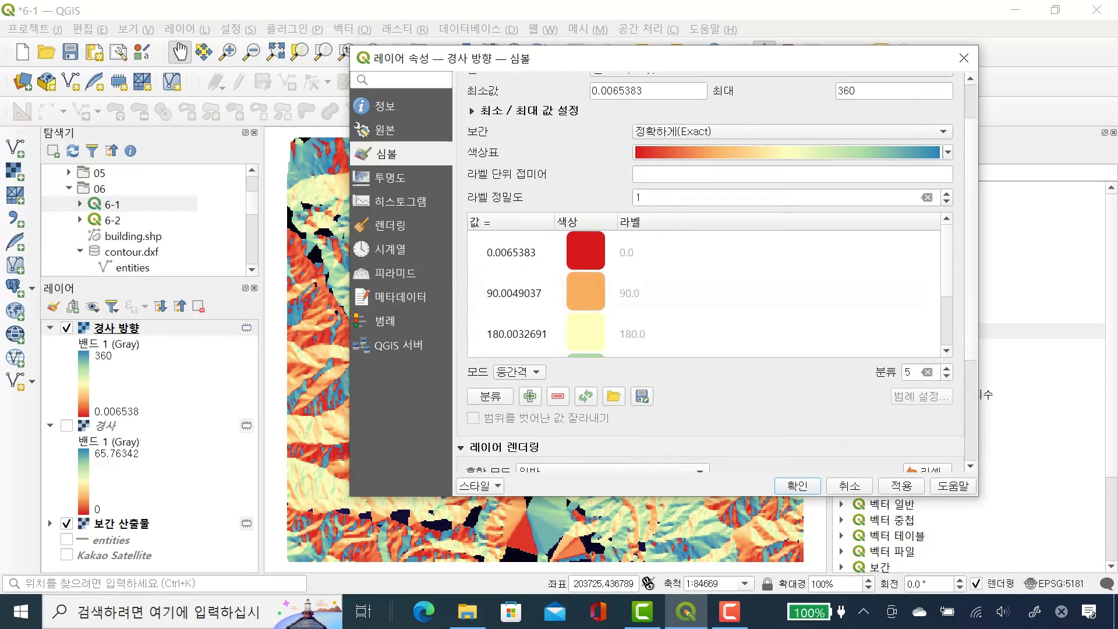
{"action": "key", "text": "Up"}
{"action": "key", "text": "Up"}
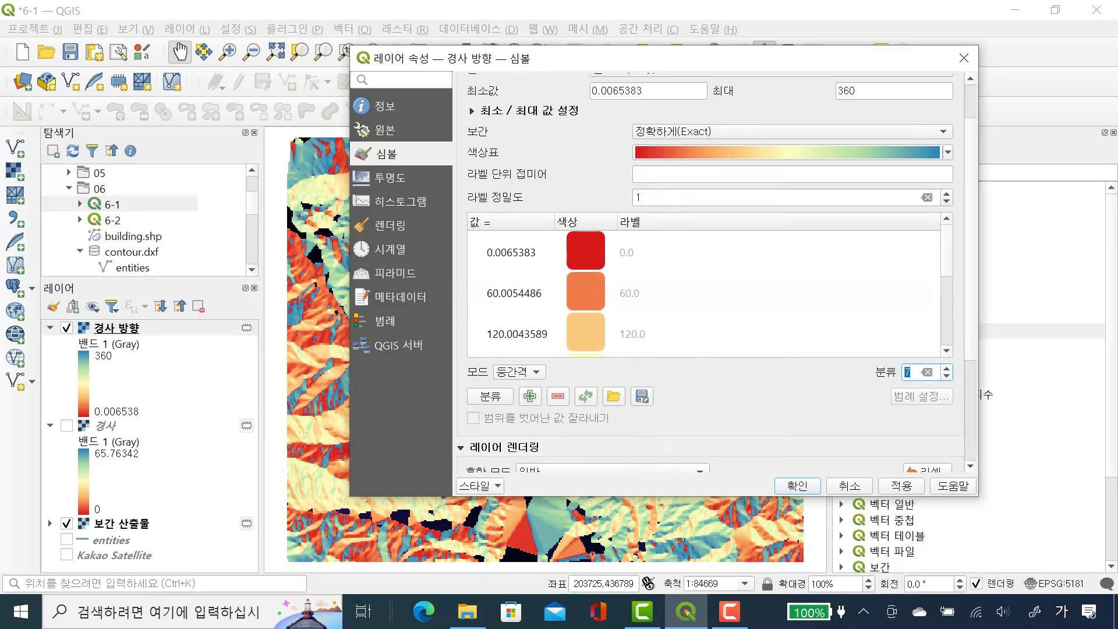
{"action": "key", "text": "Up"}
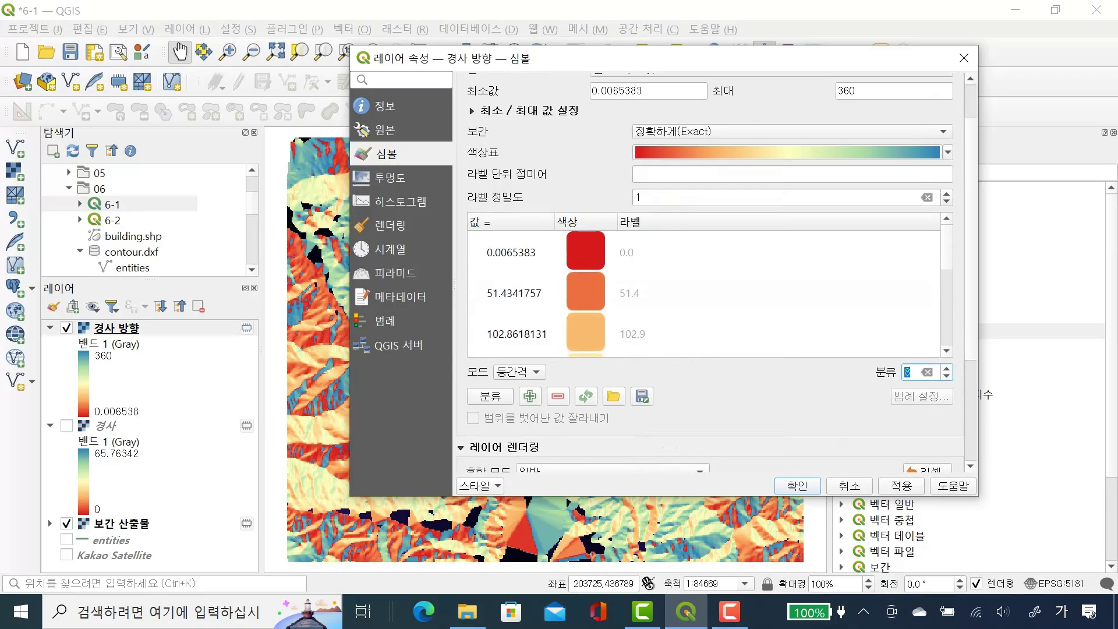
{"action": "key", "text": "Up"}
{"action": "key", "text": "Up"}
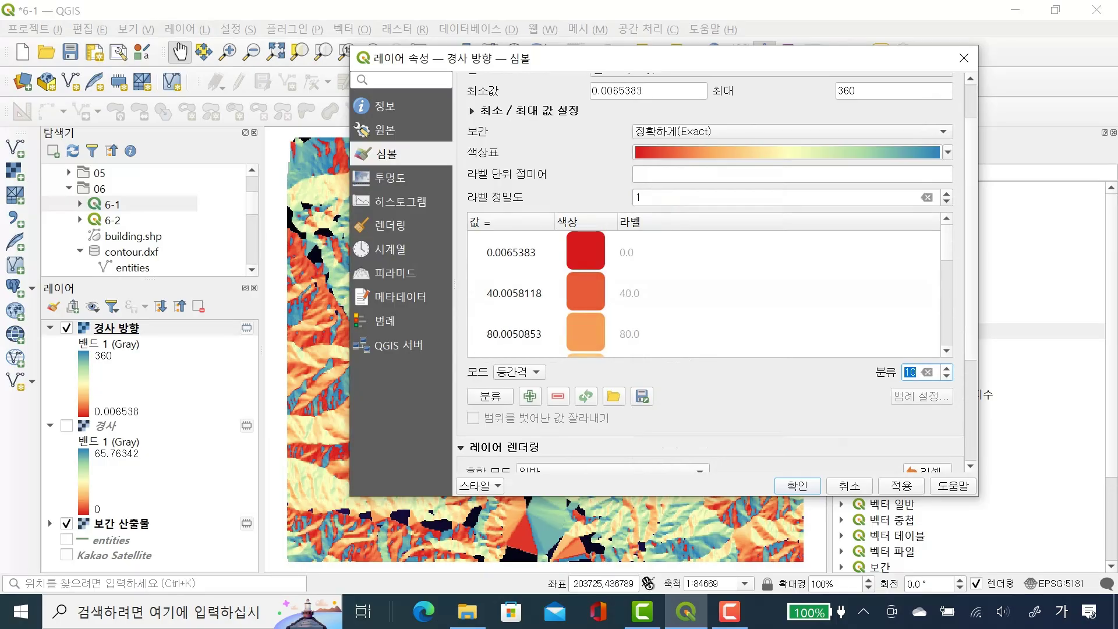
{"action": "key", "text": "Up"}
{"action": "key", "text": "Up"}
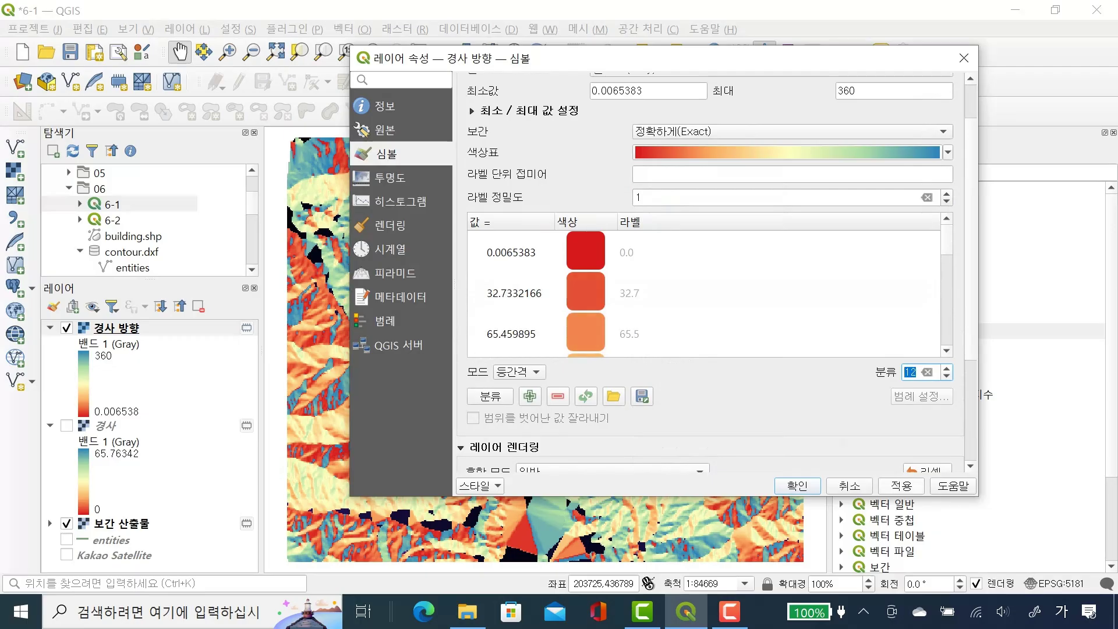
{"action": "left_click", "coordinate": [901, 486]}
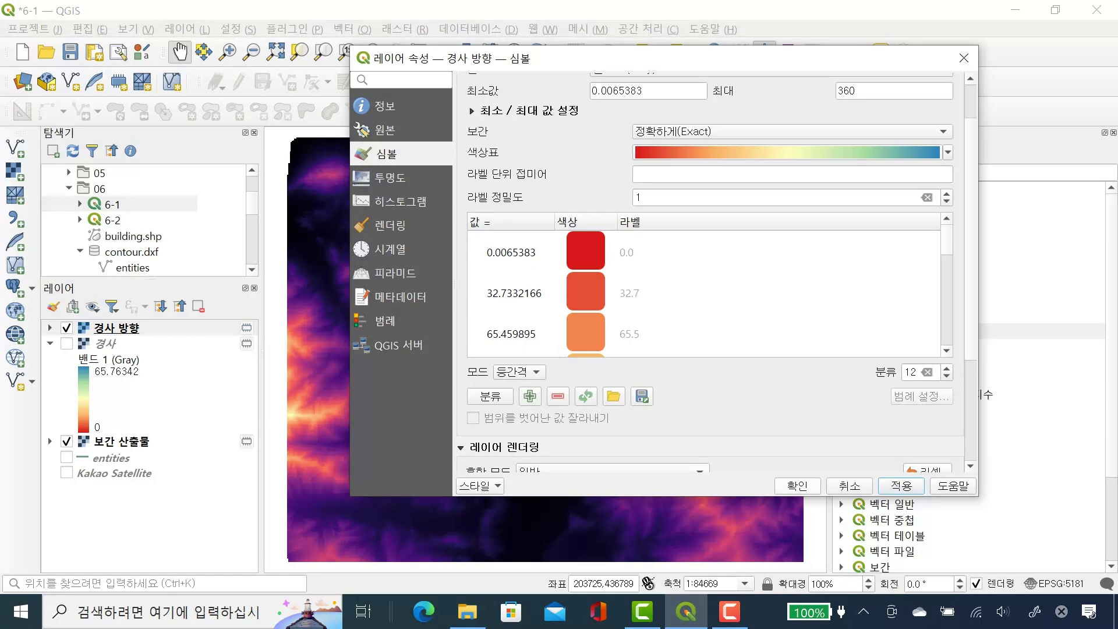
Step: Accept the 경사 방향 layer's style and review its class legend in the layer list
{"action": "left_click", "coordinate": [798, 485]}
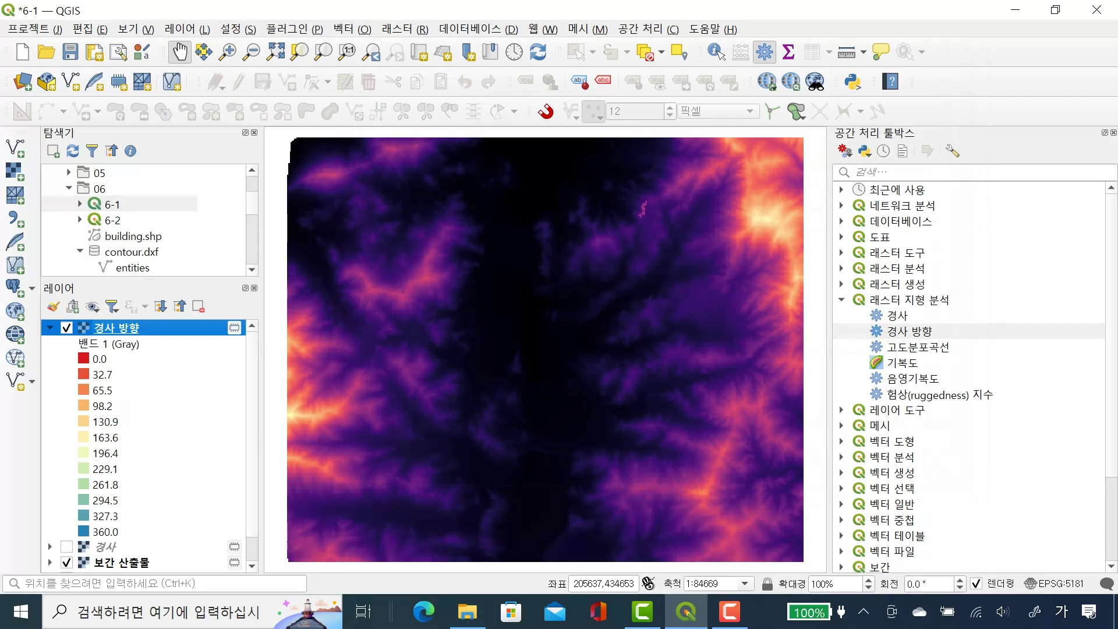
{"action": "scroll", "coordinate": [149, 446], "scroll_direction": "down", "scroll_amount": 2}
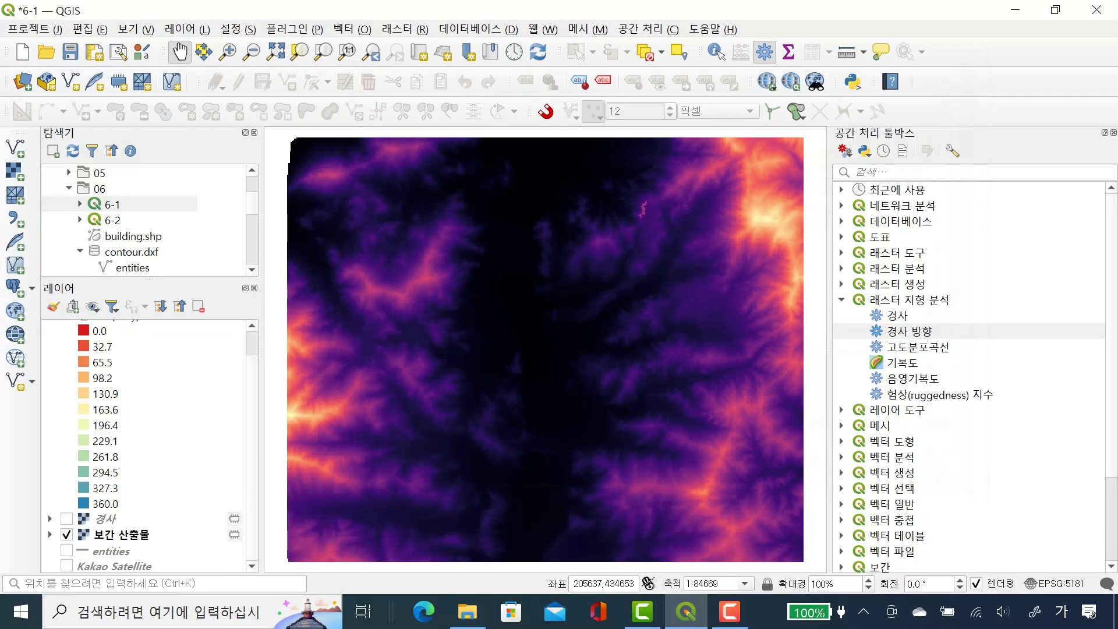
{"action": "scroll", "coordinate": [149, 446], "scroll_direction": "up", "scroll_amount": 2}
{"action": "scroll", "coordinate": [150, 446], "scroll_direction": "down", "scroll_amount": 2}
{"action": "scroll", "coordinate": [149, 445], "scroll_direction": "up", "scroll_amount": 2}
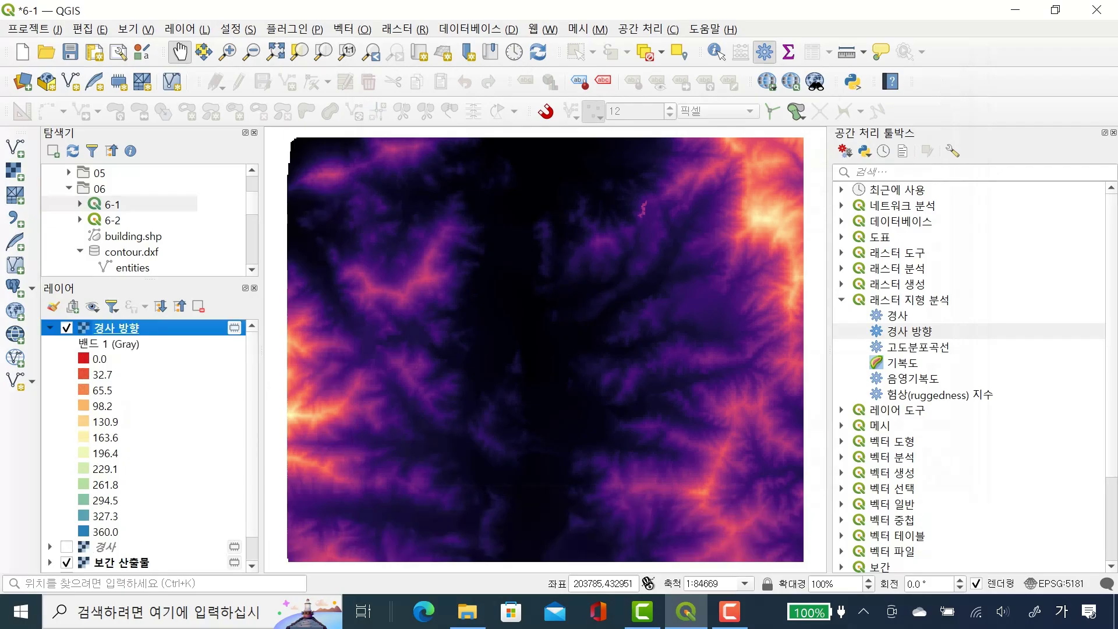
Step: Show the 경사 layer in place of 경사 방향 for comparison, and switch back to 경사 방향
{"action": "key", "text": "space"}
{"action": "key", "text": "Left"}
{"action": "left_click", "coordinate": [67, 343]}
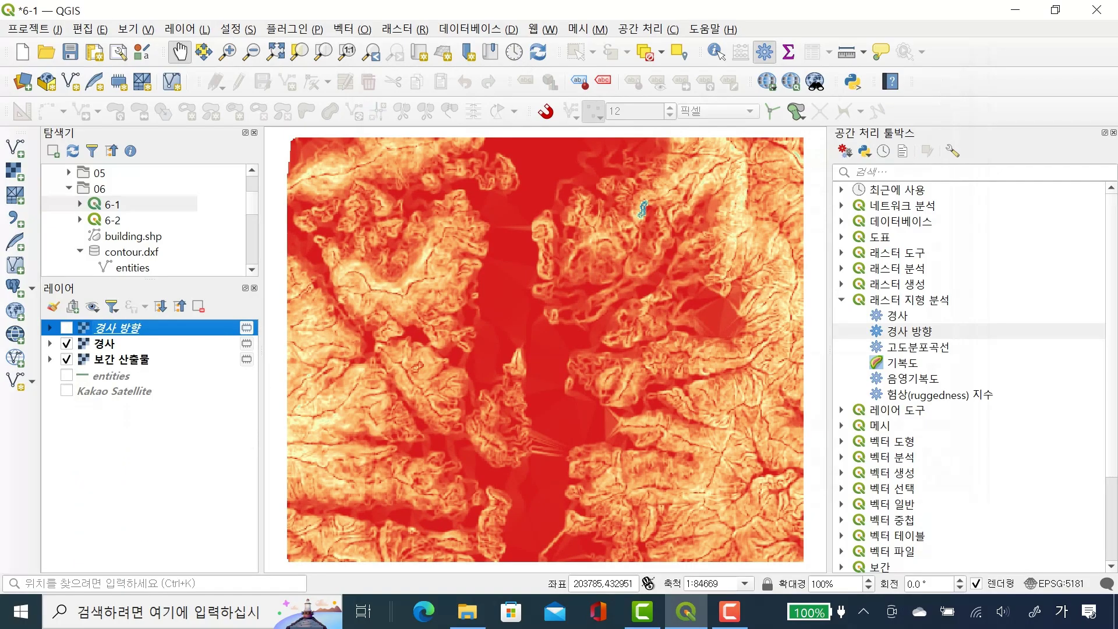
{"action": "key", "text": "space"}
{"action": "left_click", "coordinate": [66, 344]}
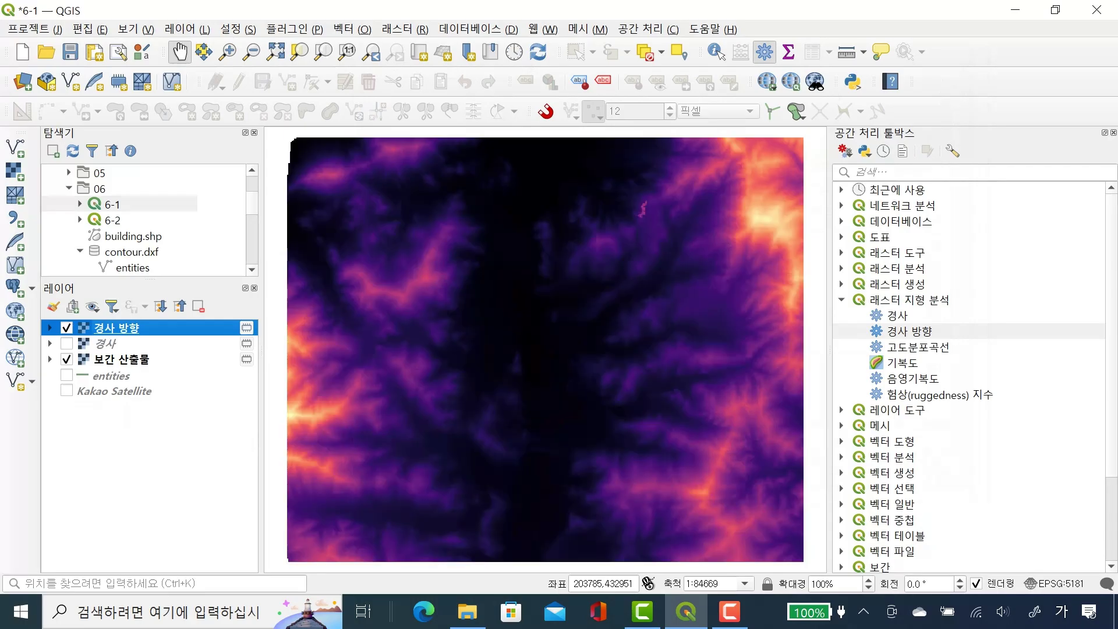
Step: Zoom the map to the 경사 방향 layer's extent and check its legend
{"action": "right_click", "coordinate": [105, 327]}
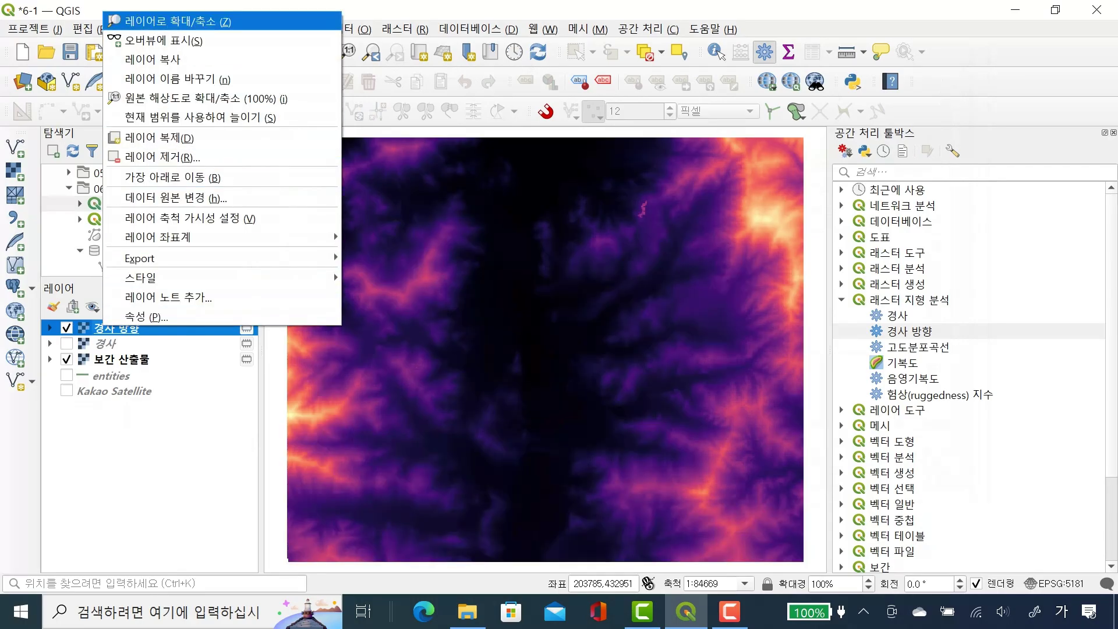
{"action": "left_click", "coordinate": [169, 21]}
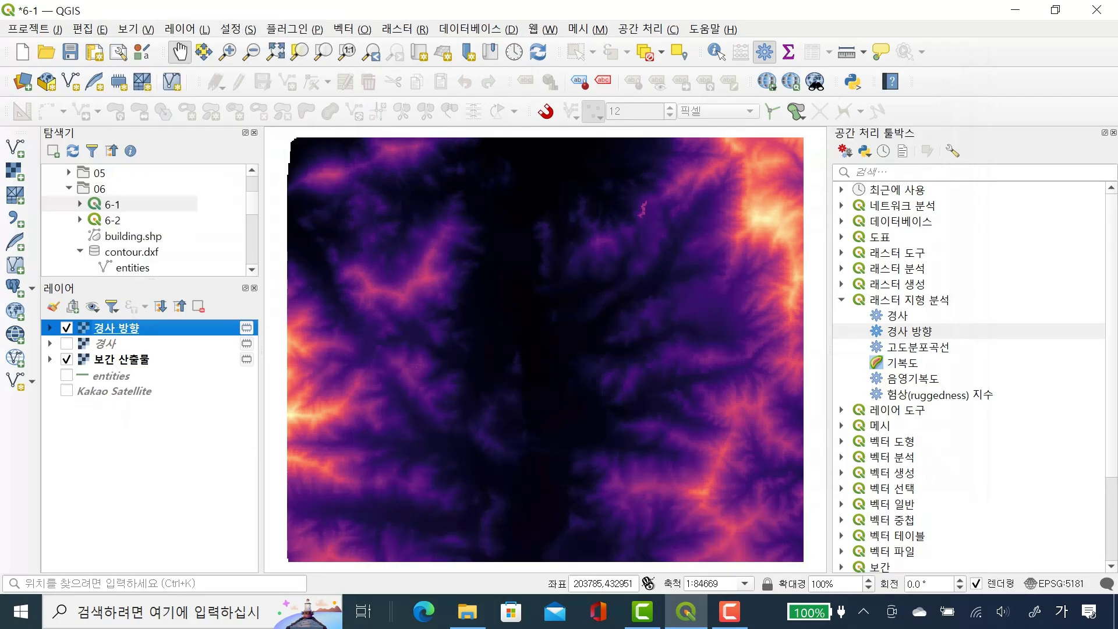
{"action": "key", "text": "Right"}
{"action": "key", "text": "Left"}
Step: Set the 경사 방향 raster's interpolation to 선형, keeping 단일 밴드 유사색상 rendering, and apply the style
{"action": "double_click", "coordinate": [116, 328]}
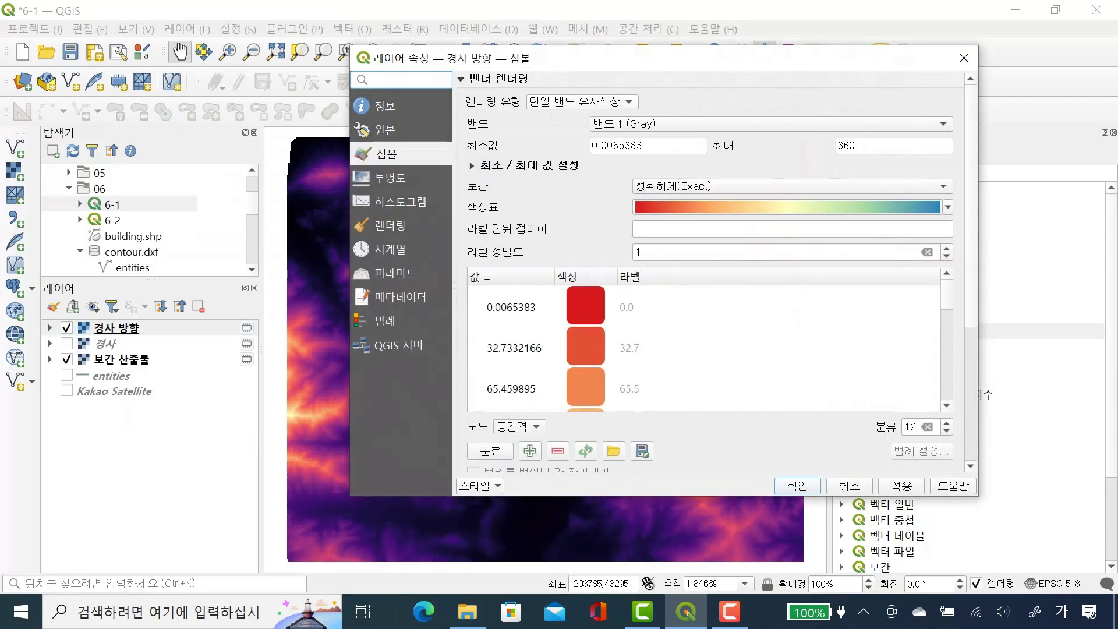
{"action": "left_click", "coordinate": [582, 102]}
{"action": "left_click", "coordinate": [583, 102]}
{"action": "left_click", "coordinate": [792, 187]}
{"action": "key", "text": "Up"}
{"action": "key", "text": "Return"}
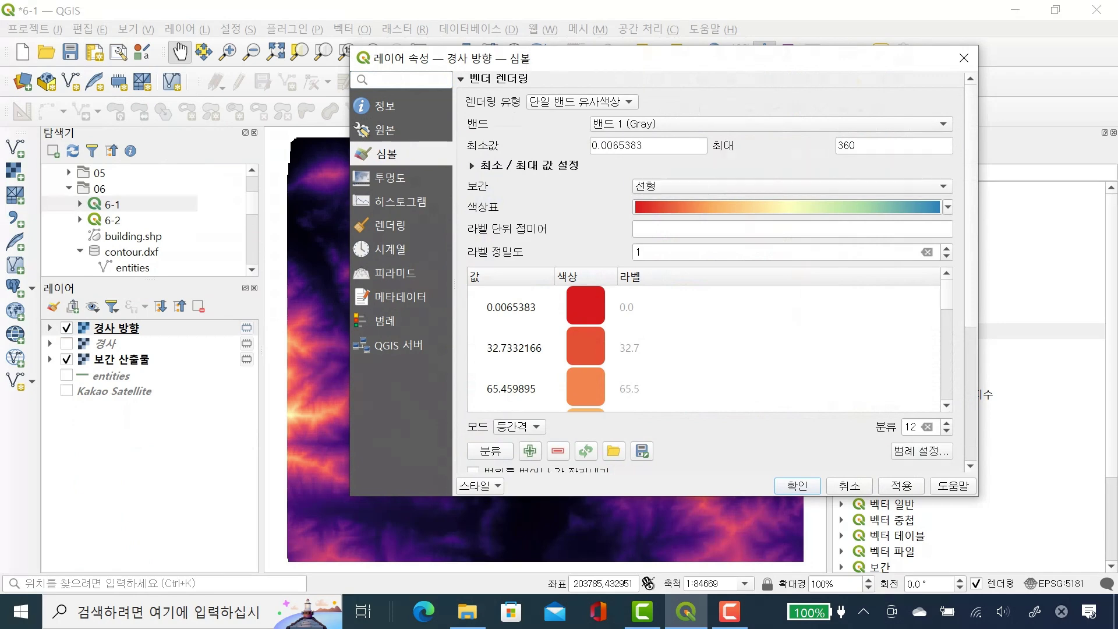
{"action": "left_click", "coordinate": [902, 485]}
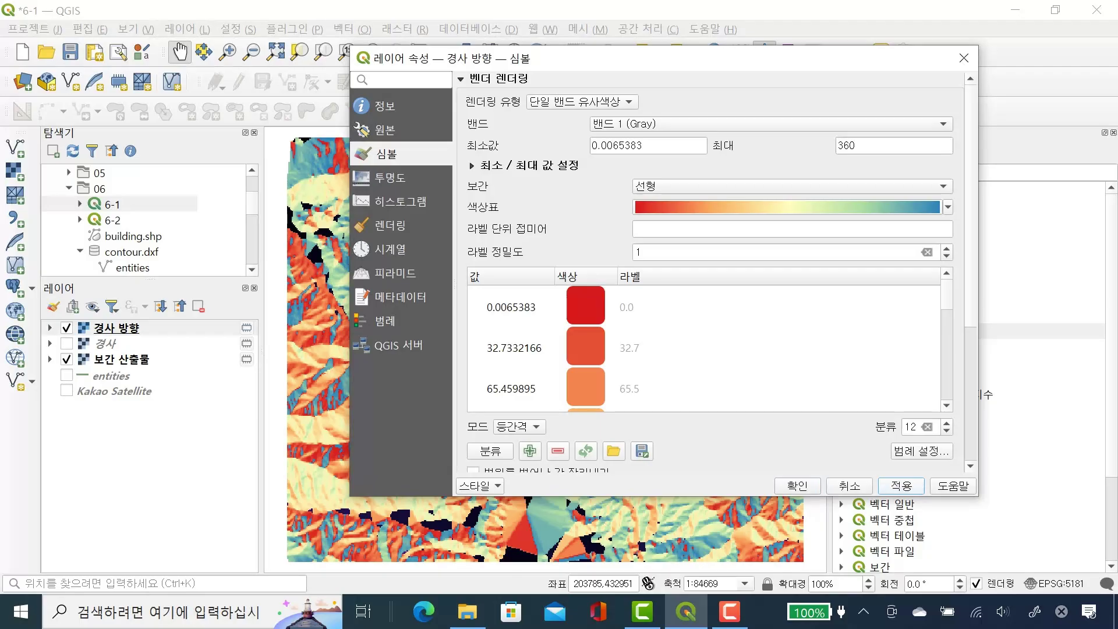
{"action": "left_click", "coordinate": [797, 486]}
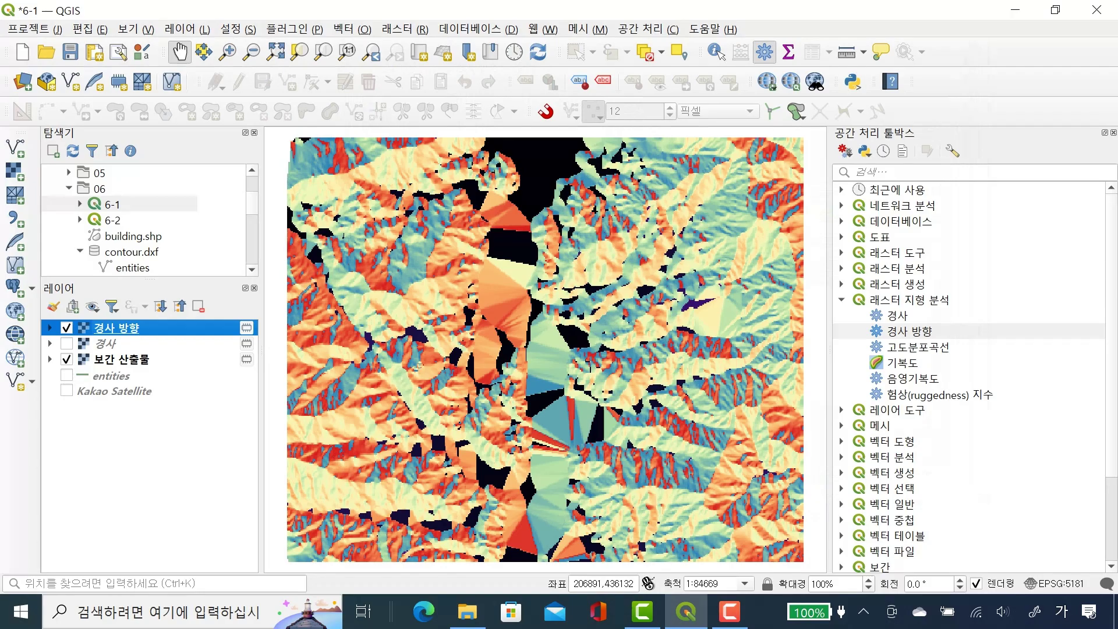
Step: Hide the 경사 방향 layer and set up the 음영기복도 algorithm with 보간 산출물 as the elevation layer
{"action": "key", "text": "space"}
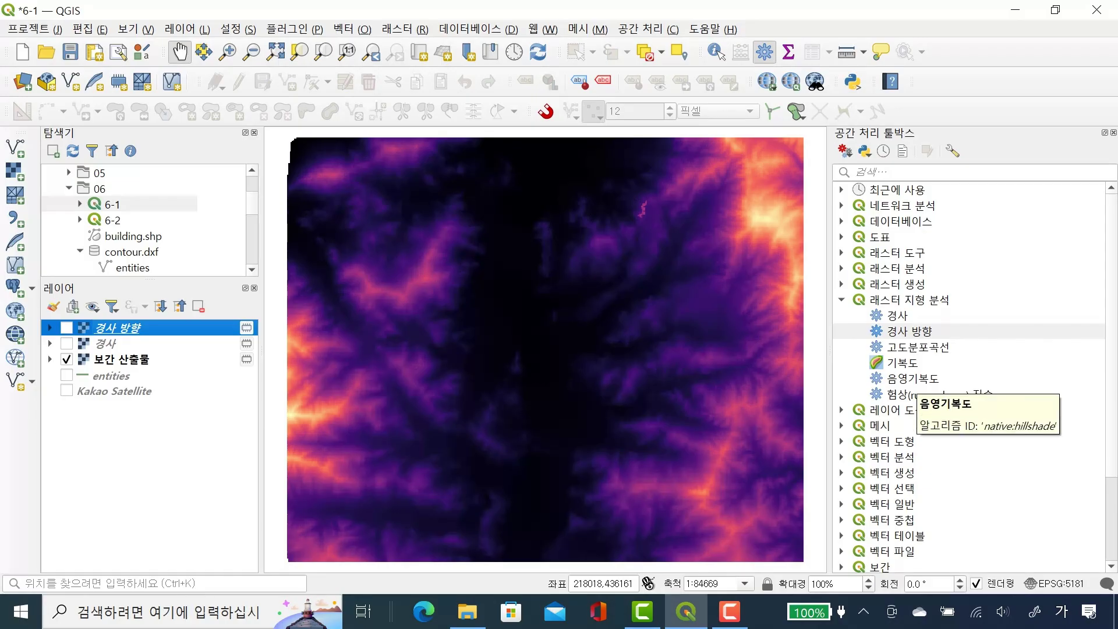
{"action": "double_click", "coordinate": [909, 378]}
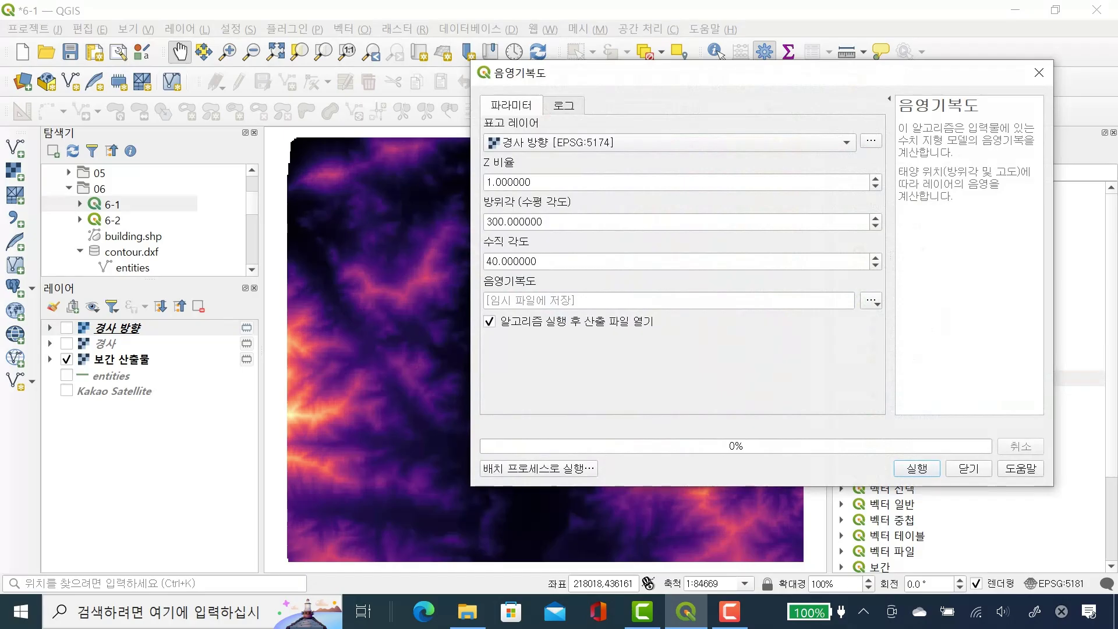
{"action": "key", "text": "alt+Down"}
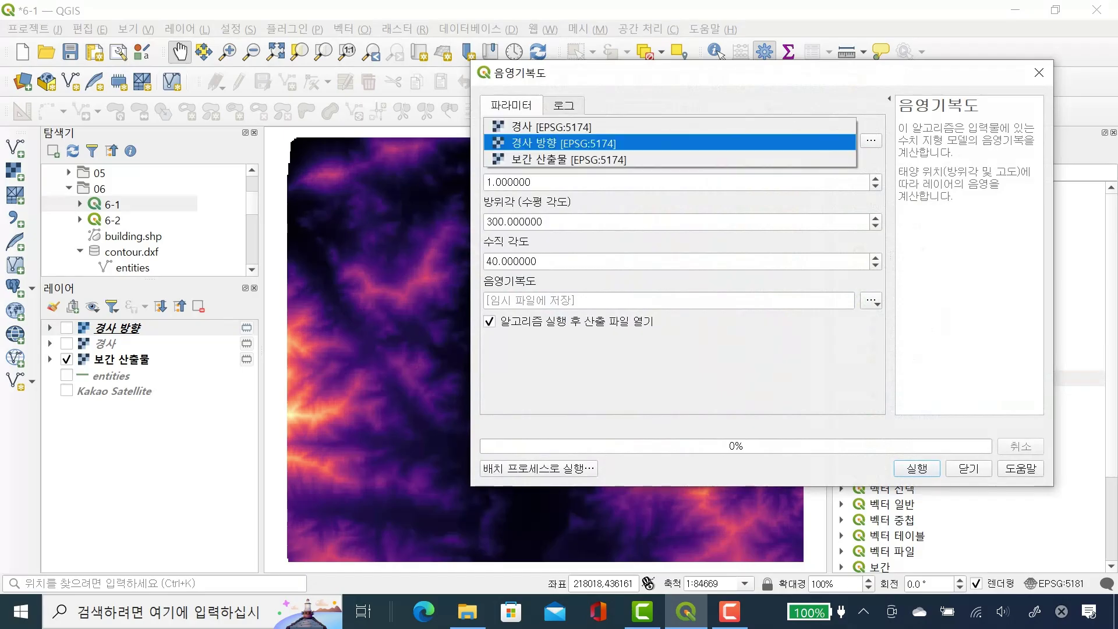
{"action": "key", "text": "Down"}
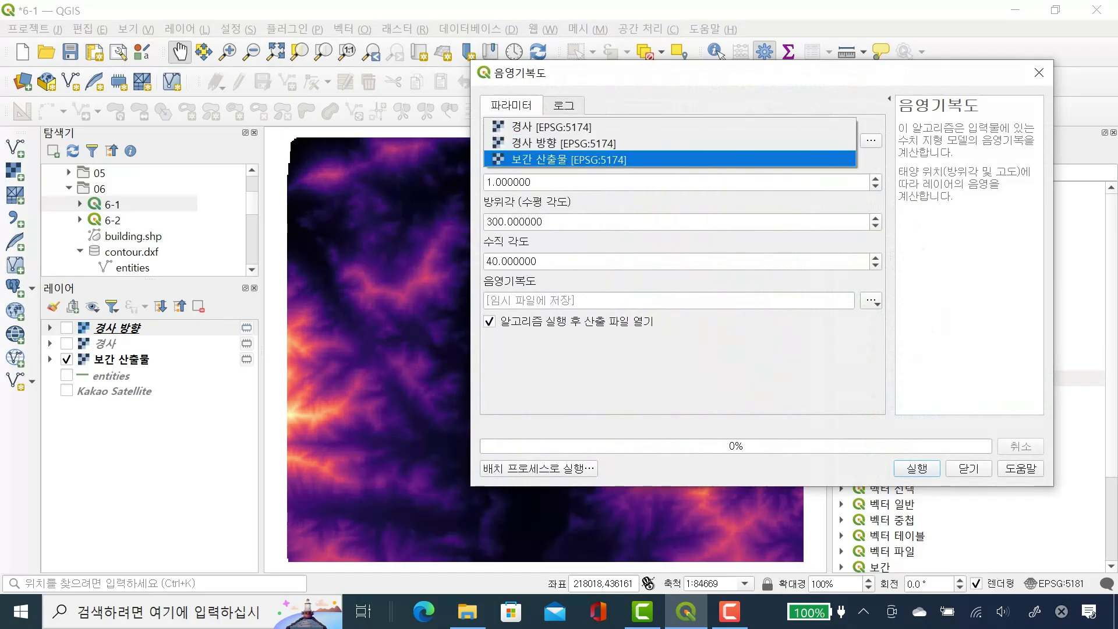
{"action": "key", "text": "Return"}
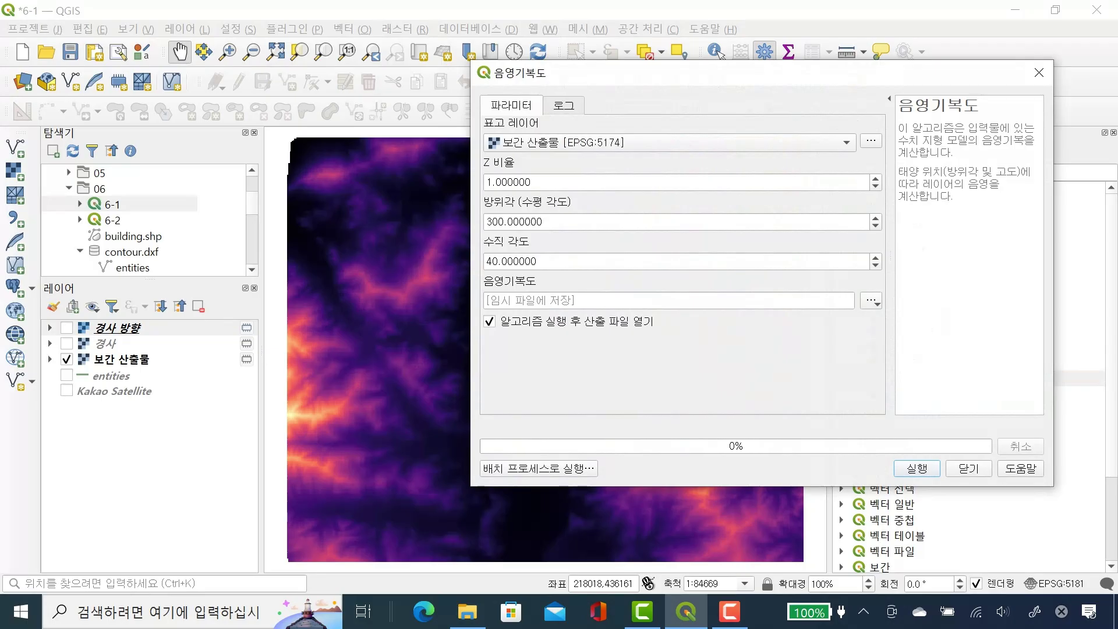
Step: Run the 음영기복도 algorithm with a 방위각 of 315 and a 수직 각도 of 45, saving to a temporary file
{"action": "left_click", "coordinate": [512, 221]}
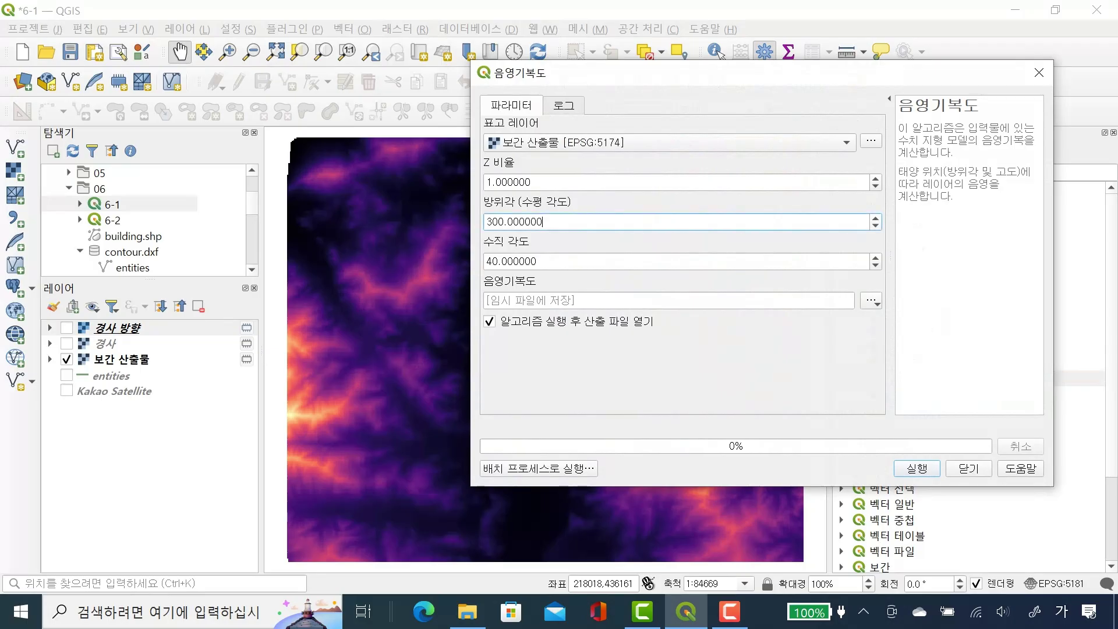
{"action": "type", "text": "315"}
{"action": "key", "text": "Tab"}
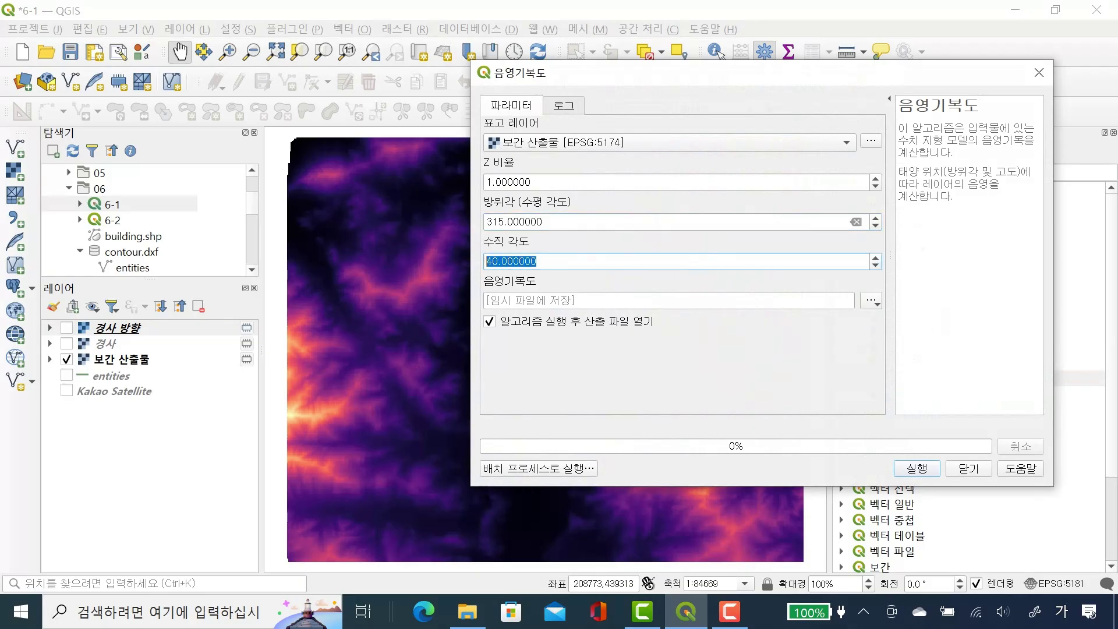
{"action": "type", "text": "45"}
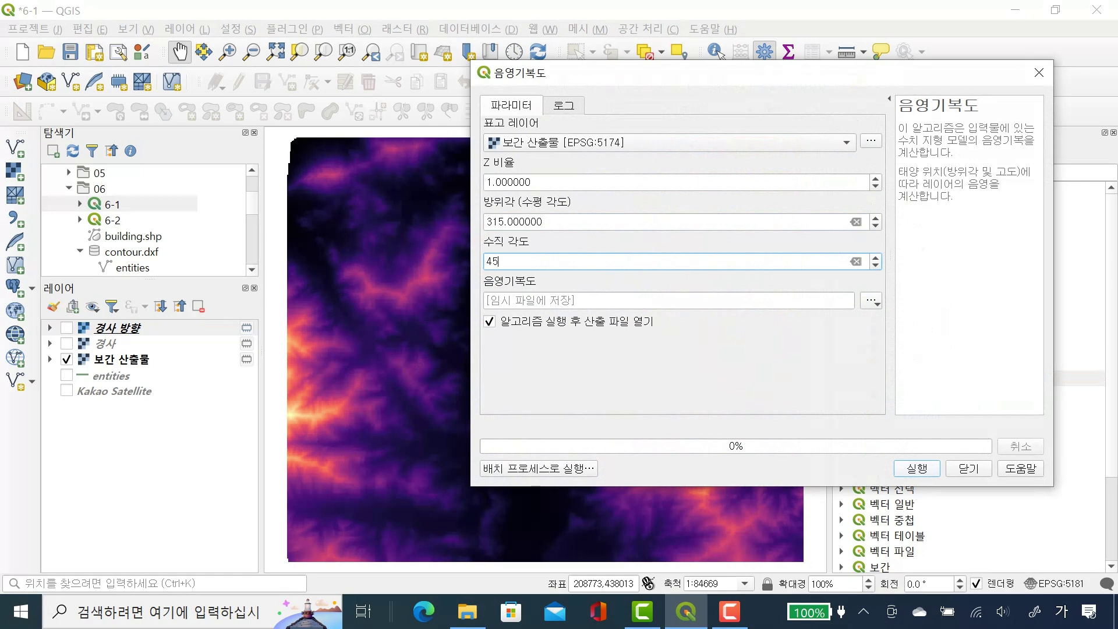
{"action": "left_click", "coordinate": [917, 469]}
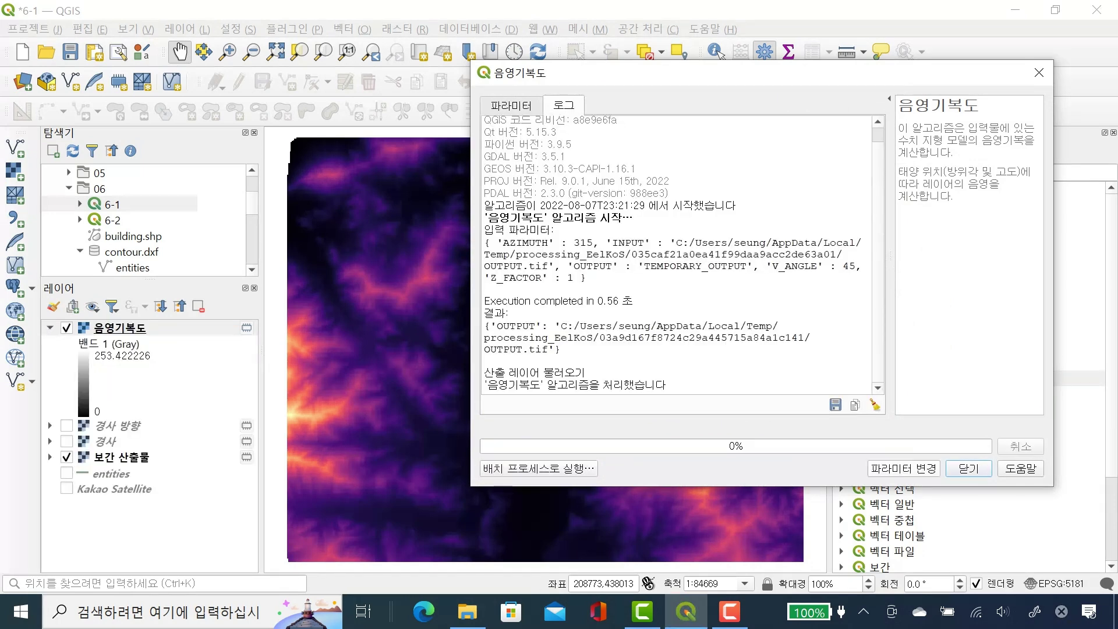
{"action": "left_click", "coordinate": [969, 468]}
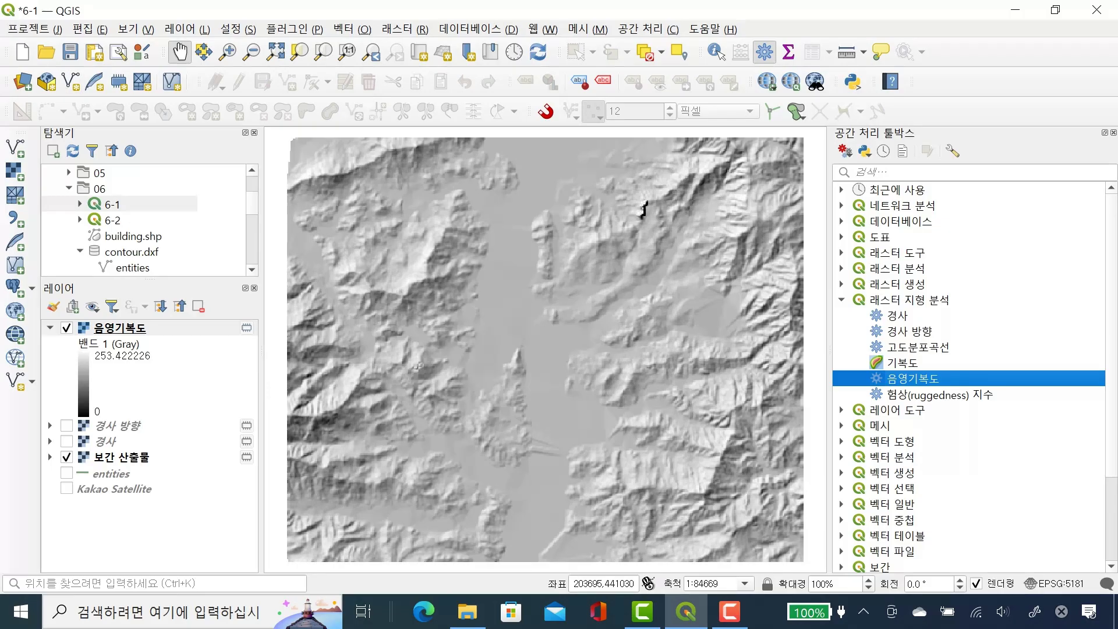
Step: Save the project under the new name 6-3 in the exercise folder 06
{"action": "key", "text": "alt+j"}
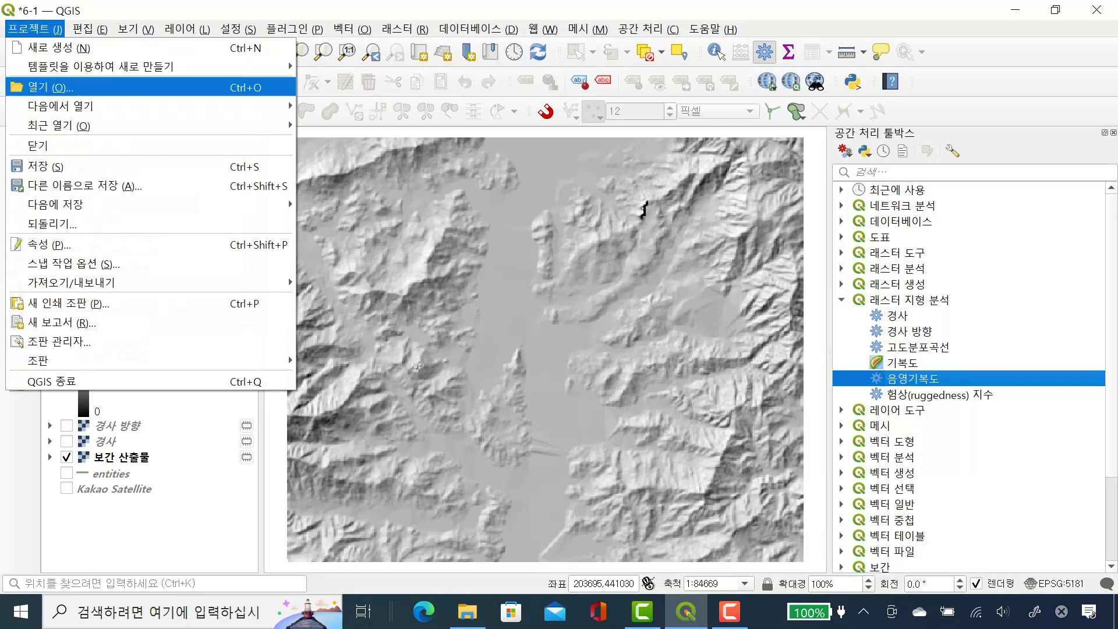
{"action": "key", "text": "Down"}
{"action": "key", "text": "Return"}
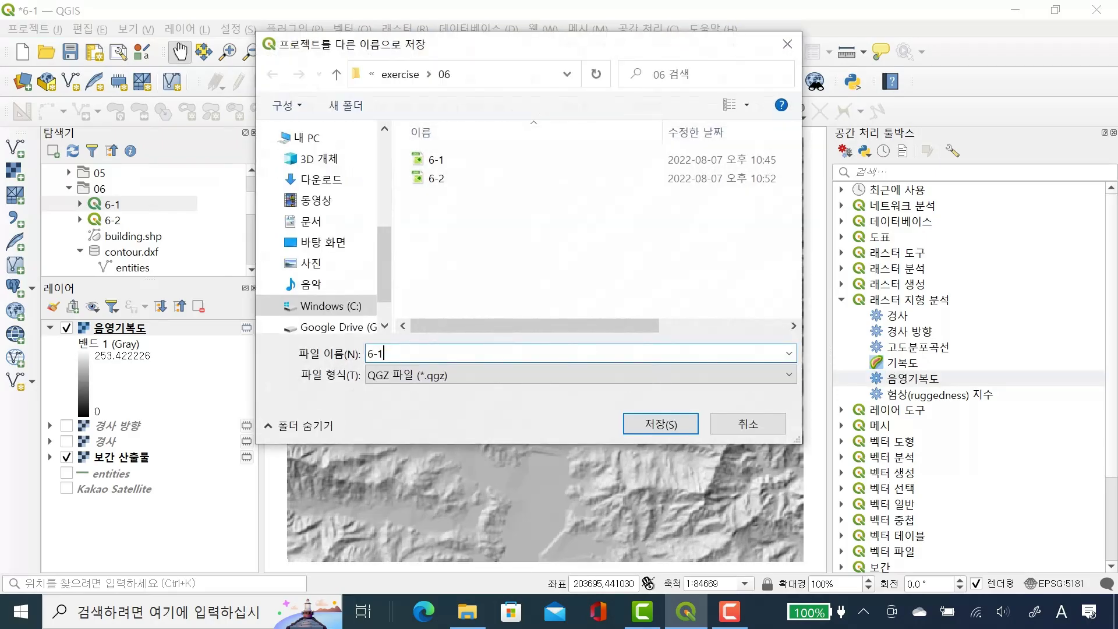
{"action": "key", "text": "BackSpace"}
{"action": "type", "text": "3"}
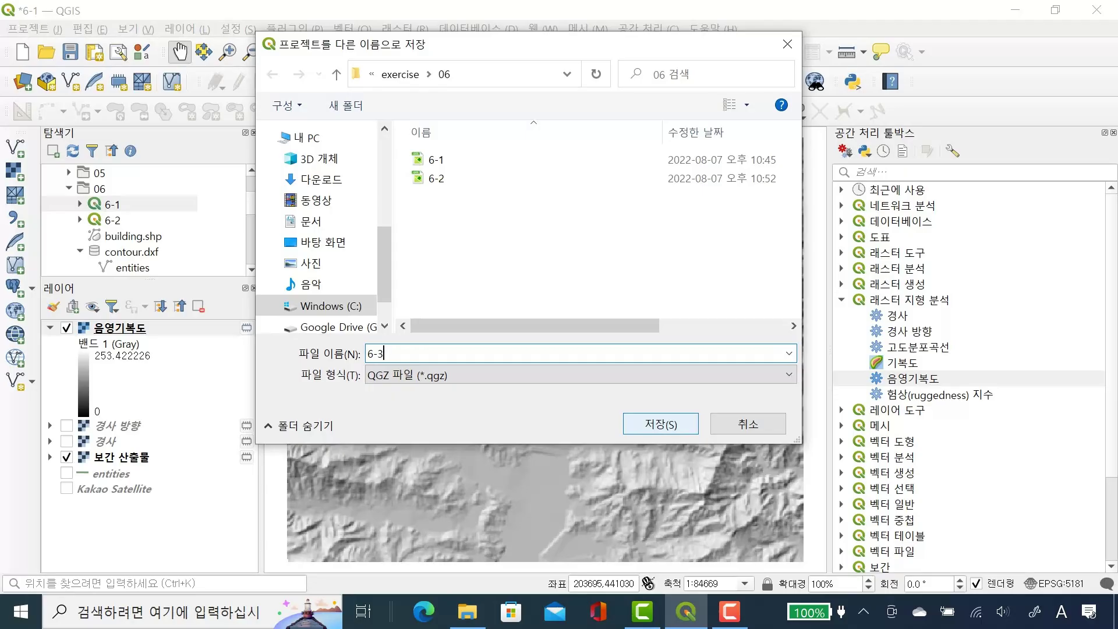
{"action": "key", "text": "Return"}
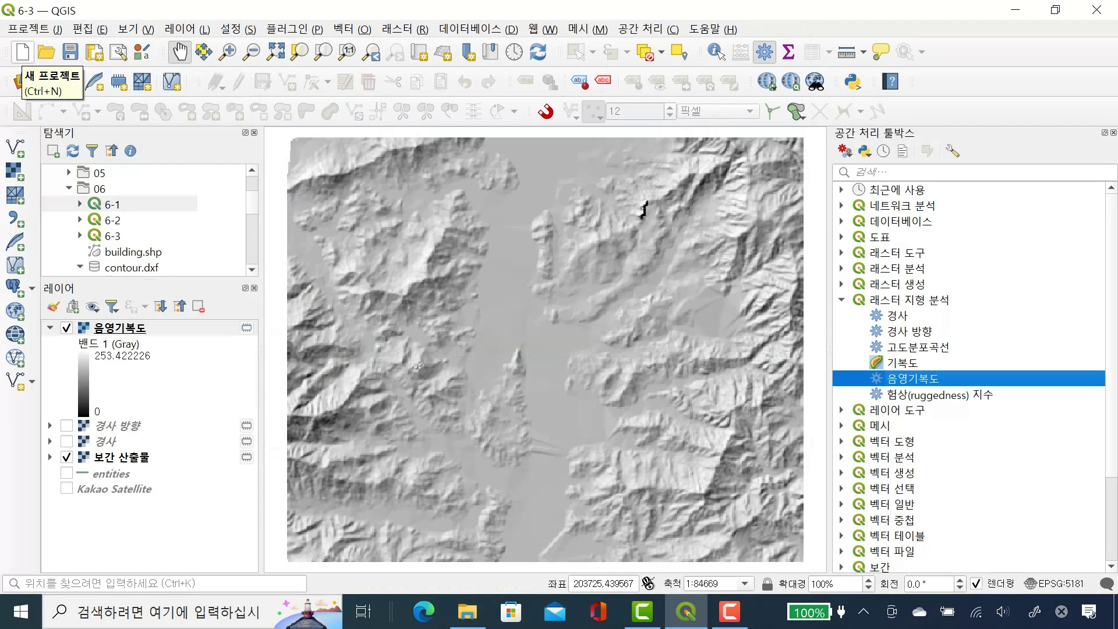
Step: Start a new project, discarding the temporary layers, and add terrain.tif from folder 06 to the map
{"action": "left_click", "coordinate": [22, 52]}
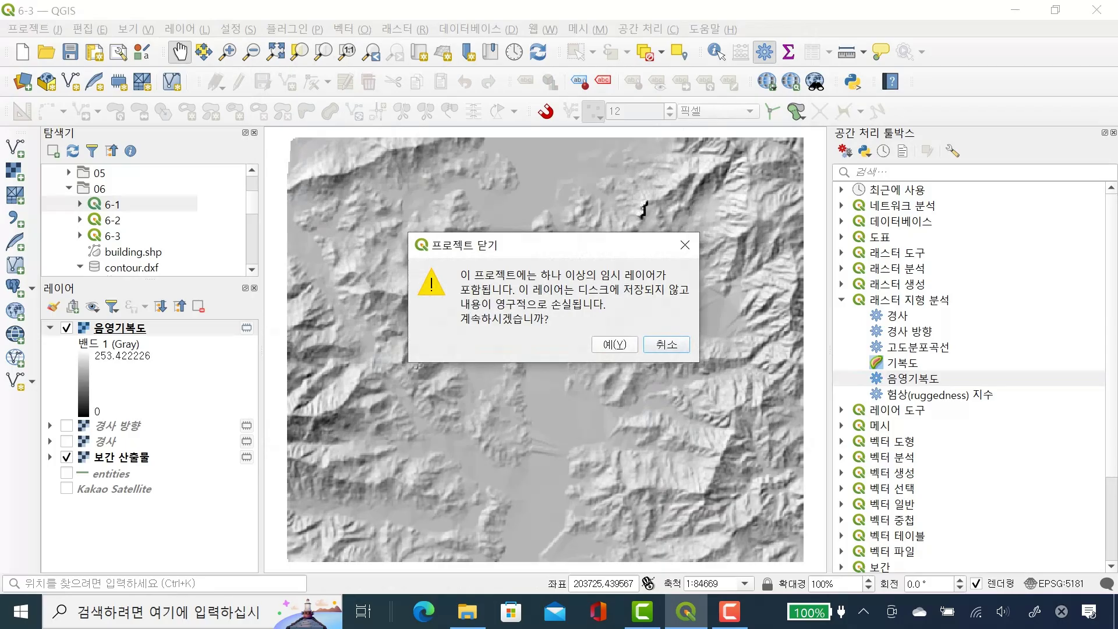
{"action": "left_click", "coordinate": [615, 345]}
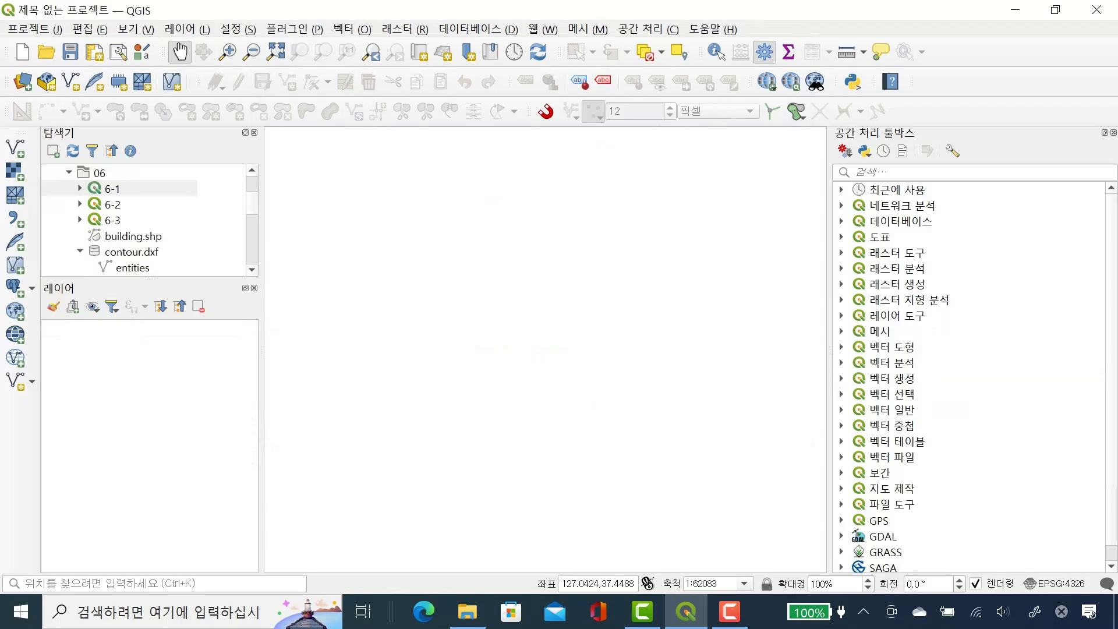
{"action": "scroll", "coordinate": [146, 220], "scroll_direction": "down", "scroll_amount": 2}
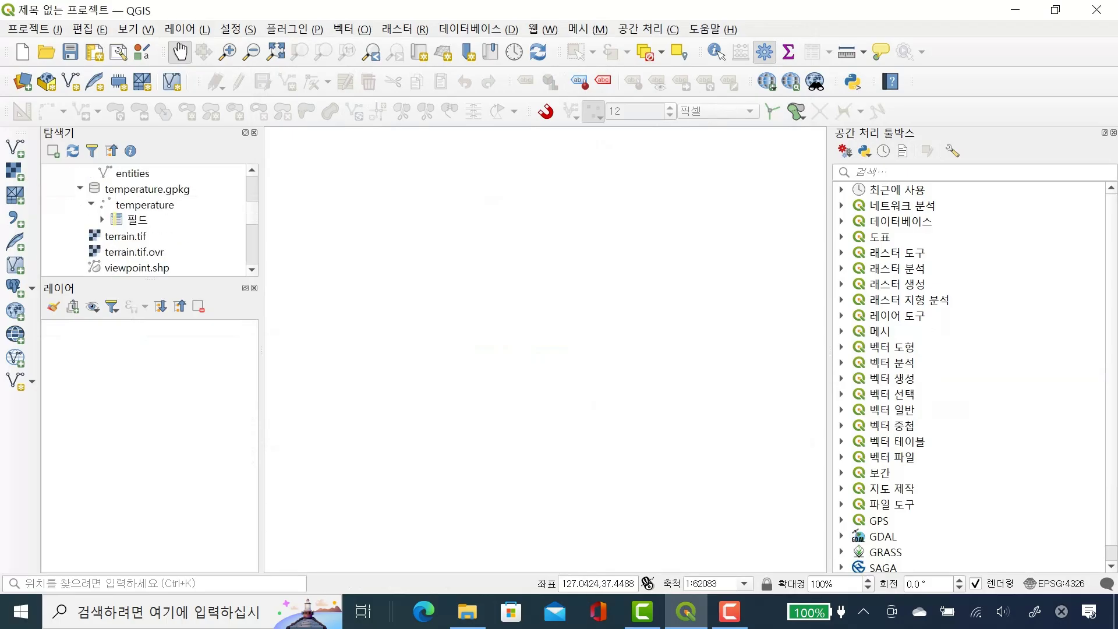
{"action": "scroll", "coordinate": [145, 221], "scroll_direction": "up", "scroll_amount": 1}
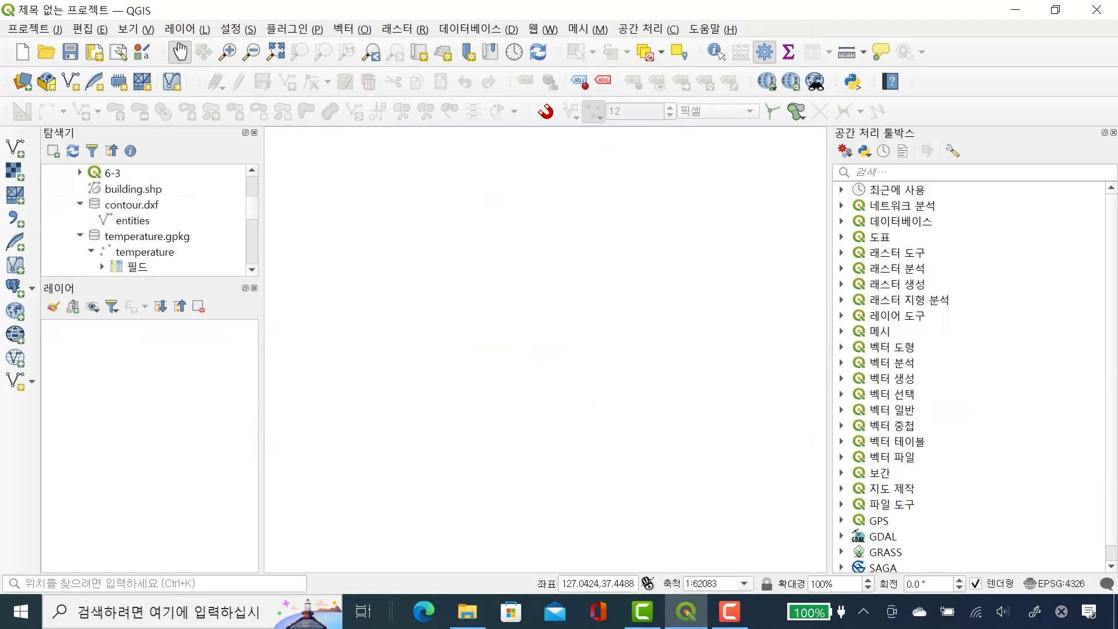
{"action": "scroll", "coordinate": [145, 219], "scroll_direction": "down", "scroll_amount": 2}
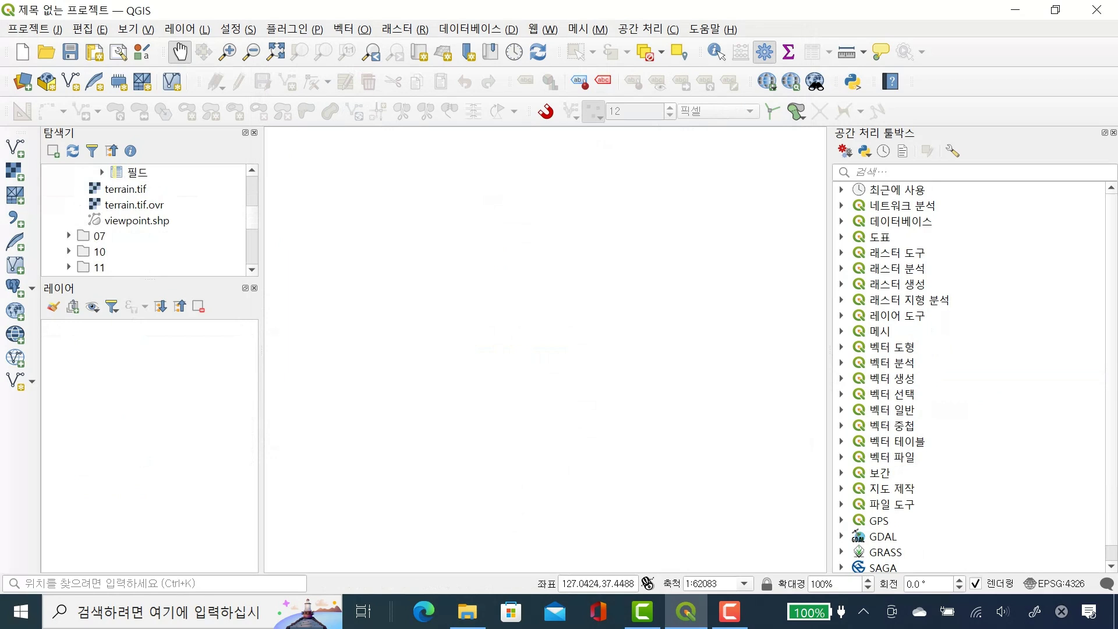
{"action": "left_click", "coordinate": [125, 189]}
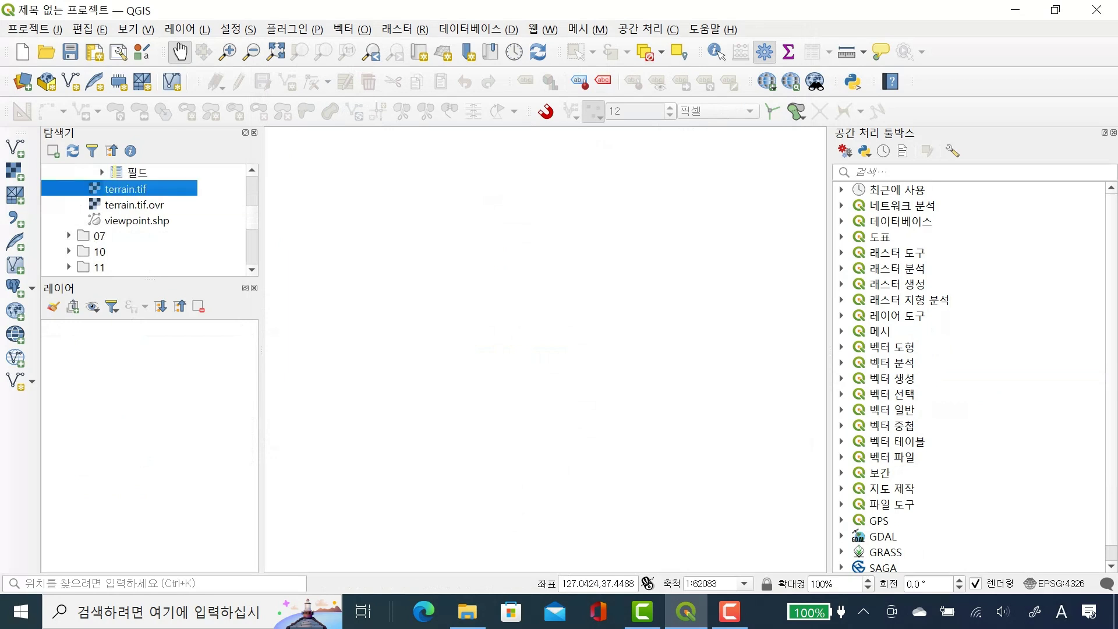
{"action": "key", "text": "Return"}
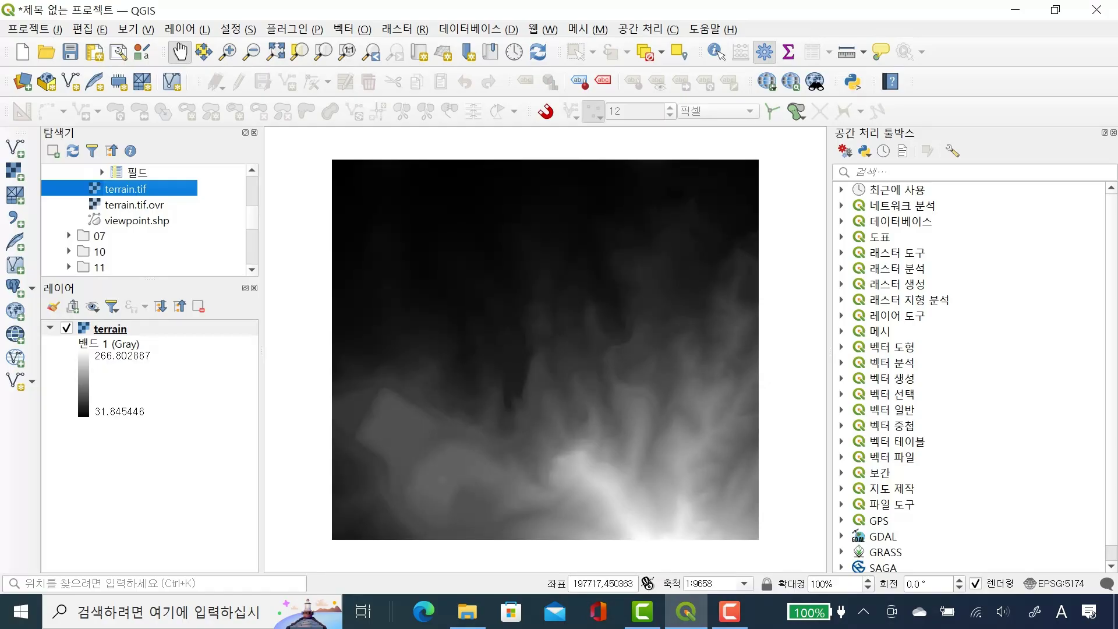
Step: Add building.shp from folder 06 above the terrain raster and select the terrain layer
{"action": "scroll", "coordinate": [148, 221], "scroll_direction": "up", "scroll_amount": 2}
{"action": "left_click", "coordinate": [134, 189]}
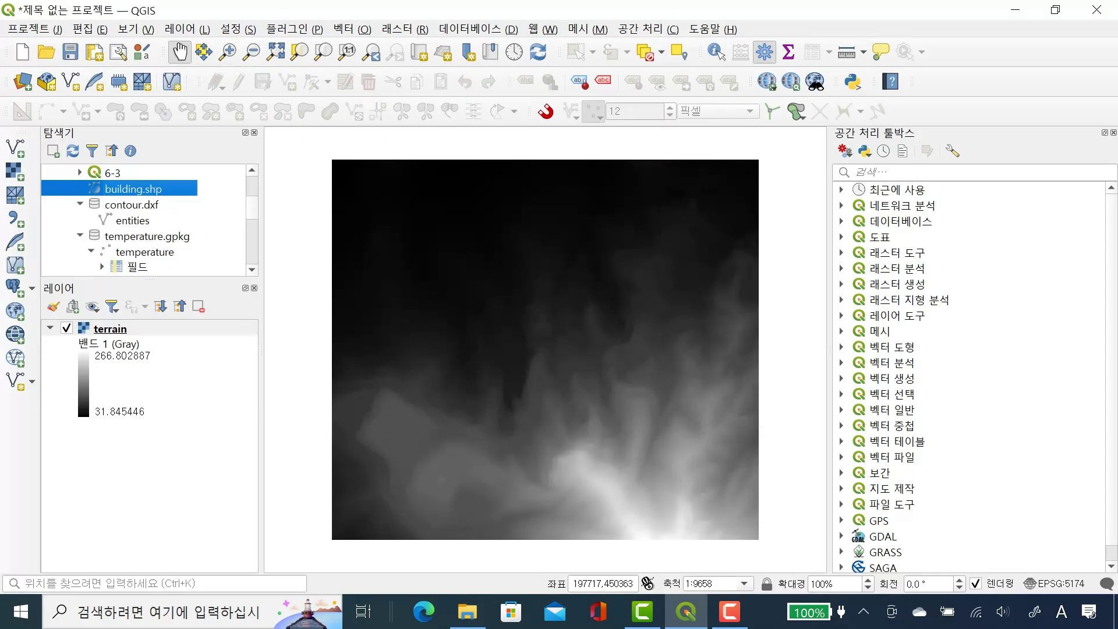
{"action": "left_click_drag", "start_coordinate": [133, 189], "coordinate": [622, 439]}
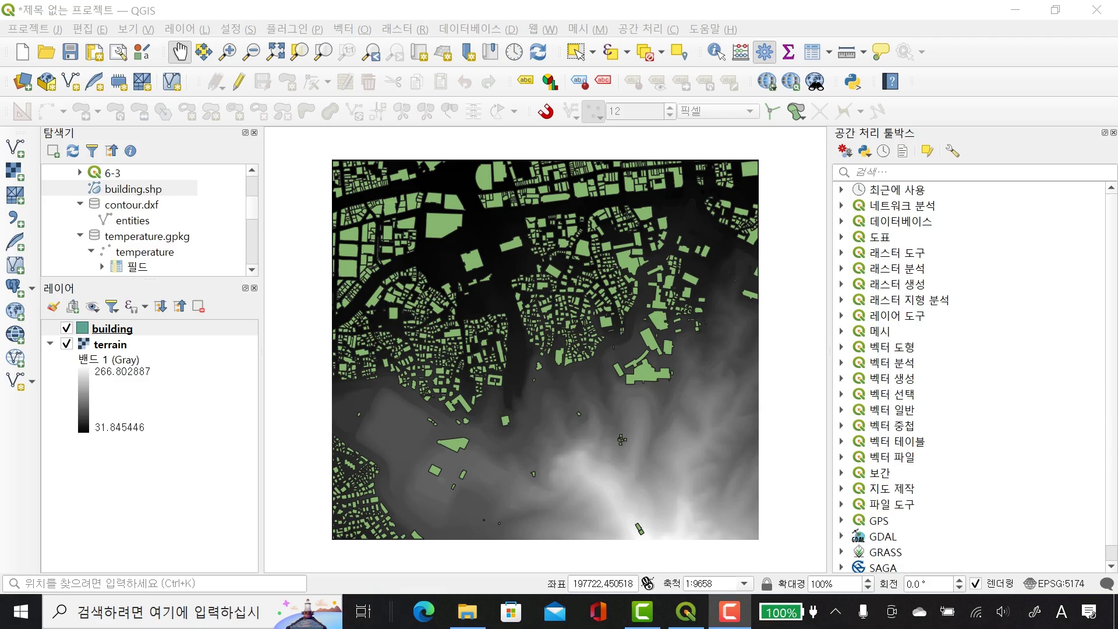
{"action": "left_click", "coordinate": [111, 344]}
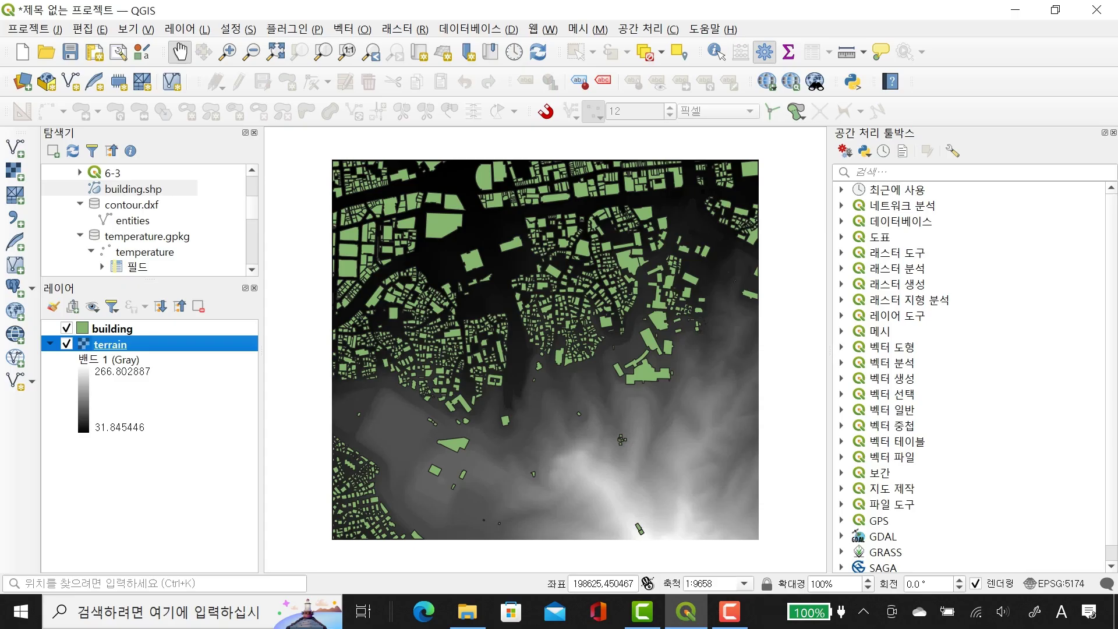
Step: Open the attribute table of the building layer and move its window aside
{"action": "key", "text": "Up"}
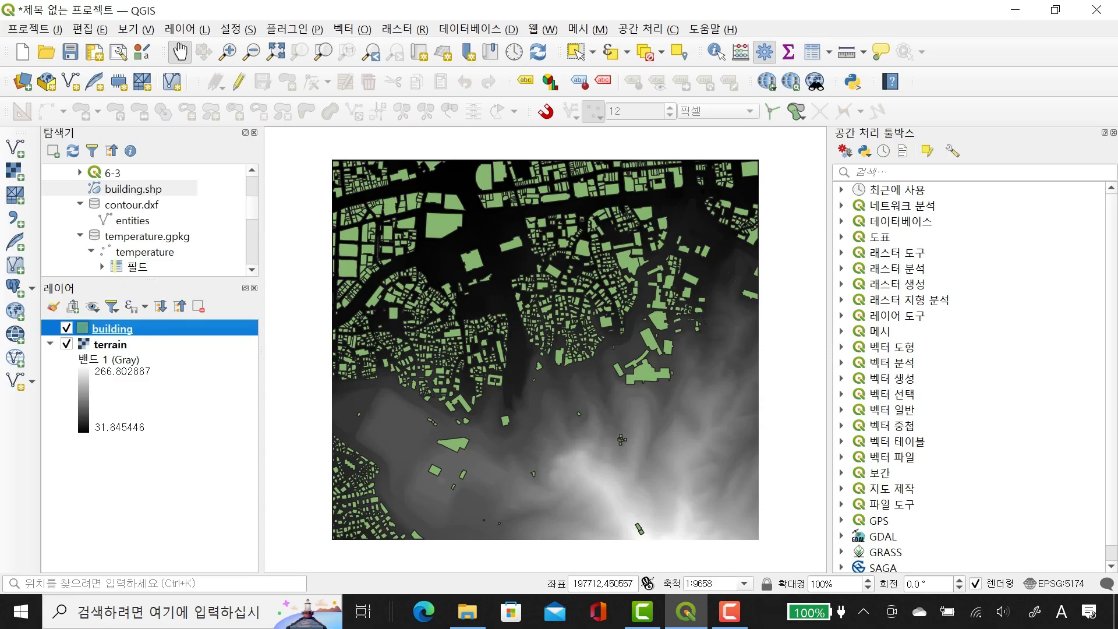
{"action": "key", "text": "Menu"}
{"action": "key", "text": "Up"}
{"action": "key", "text": "Up"}
{"action": "key", "text": "Up"}
{"action": "key", "text": "Up"}
{"action": "key", "text": "Up"}
{"action": "key", "text": "Up"}
{"action": "key", "text": "Up"}
{"action": "key", "text": "Up"}
{"action": "key", "text": "Up"}
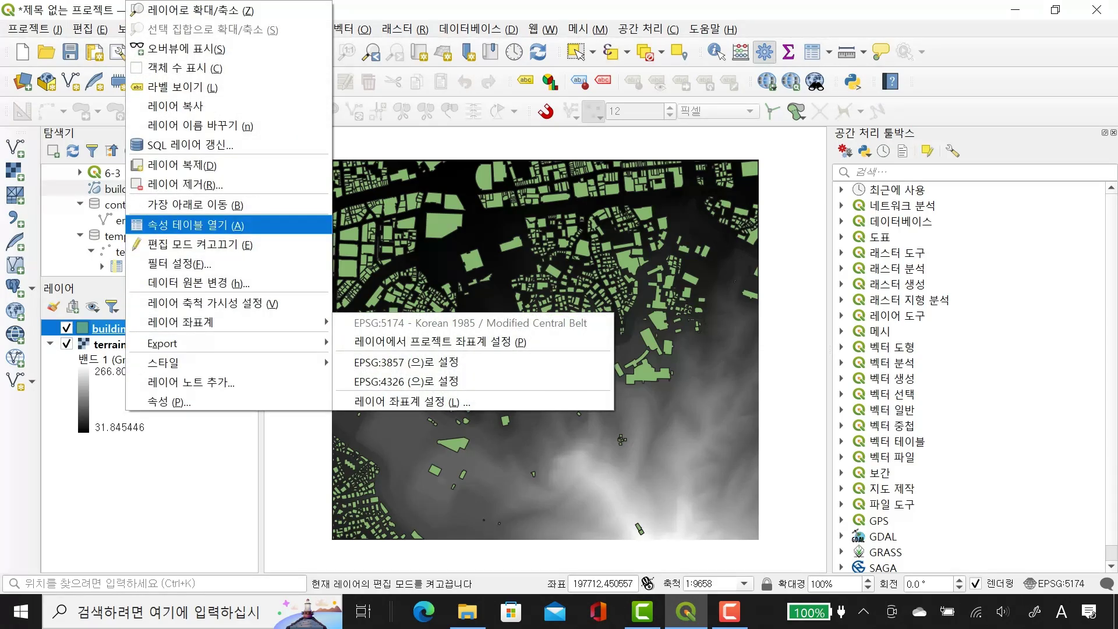
{"action": "key", "text": "Escape"}
{"action": "key", "text": "F6"}
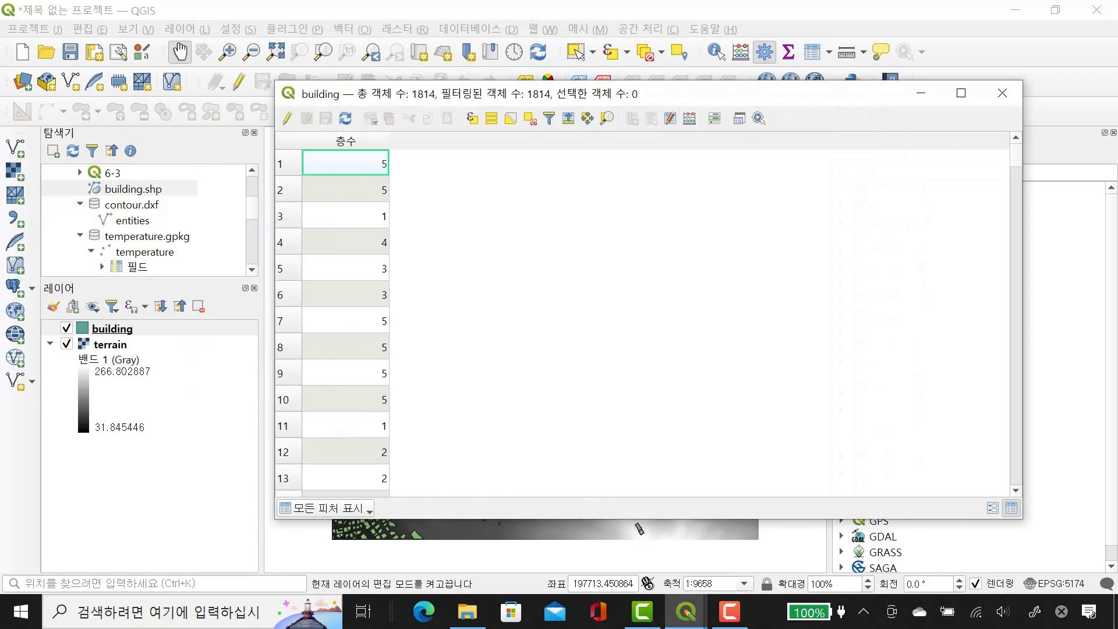
{"action": "left_click_drag", "start_coordinate": [583, 93], "coordinate": [800, 96]}
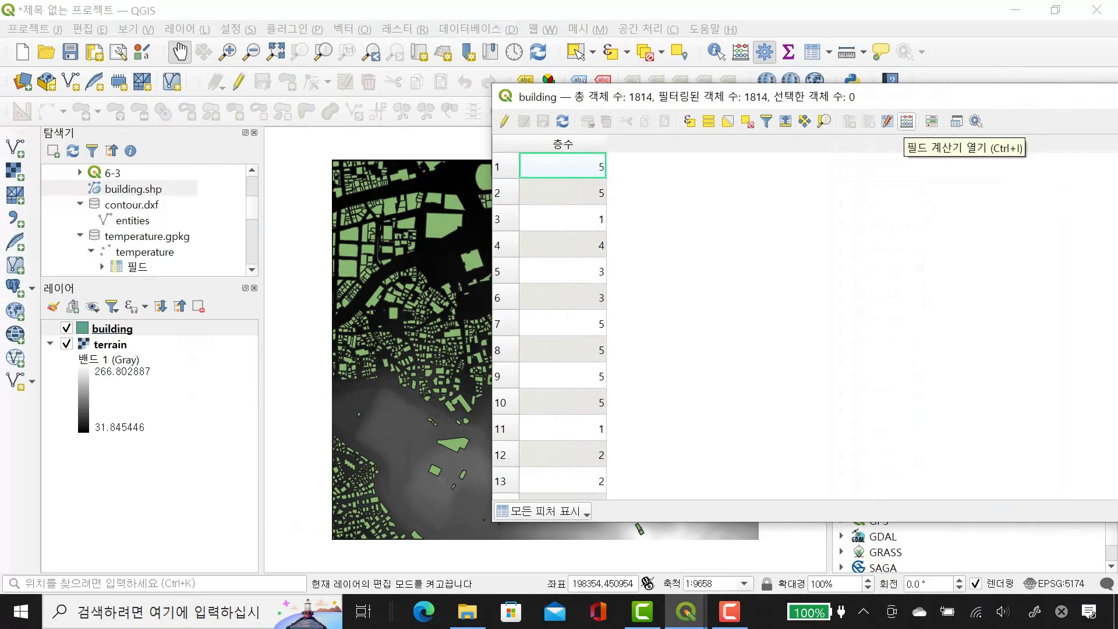
Step: Open the field calculator for the building layer and name the new integer field 높이
{"action": "left_click", "coordinate": [907, 121]}
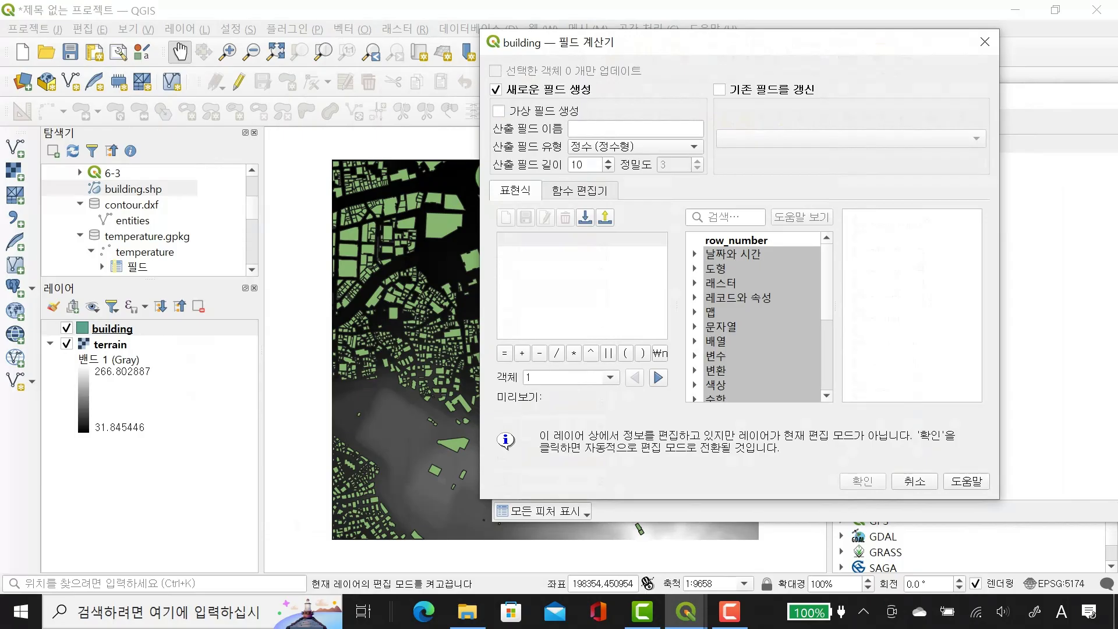
{"action": "left_click", "coordinate": [635, 128]}
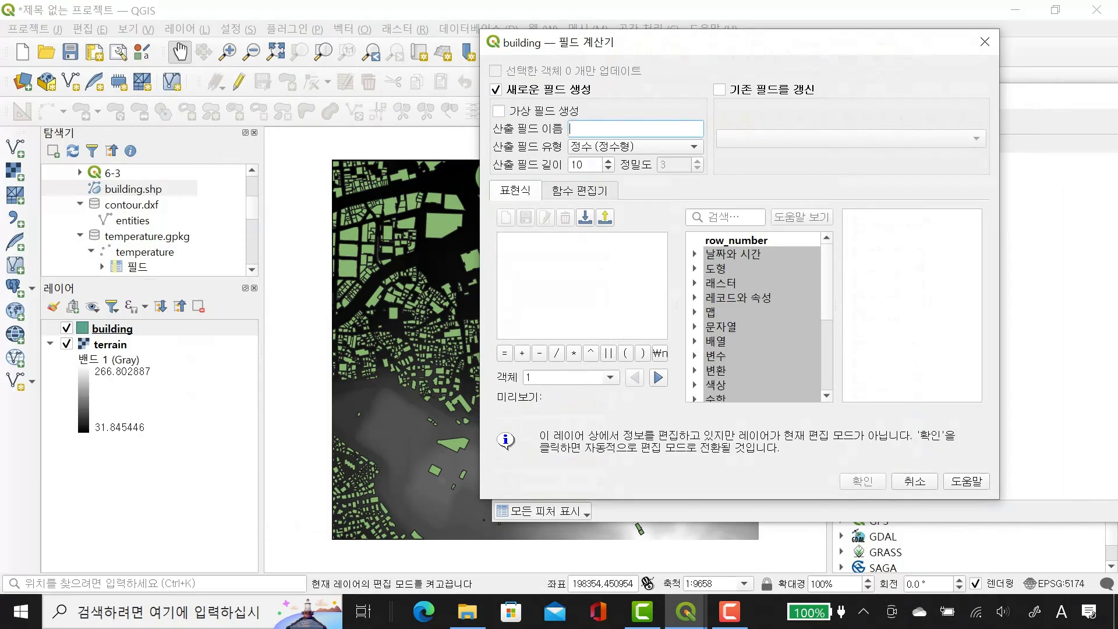
{"action": "type", "text": "sh"}
{"action": "key", "text": "BackSpace"}
{"action": "key", "text": "BackSpace"}
{"action": "key", "text": "Hangul"}
{"action": "type", "text": "높이"}
Step: Calculate the new field for all buildings with the expression "층수" * 3
{"action": "left_click", "coordinate": [582, 239]}
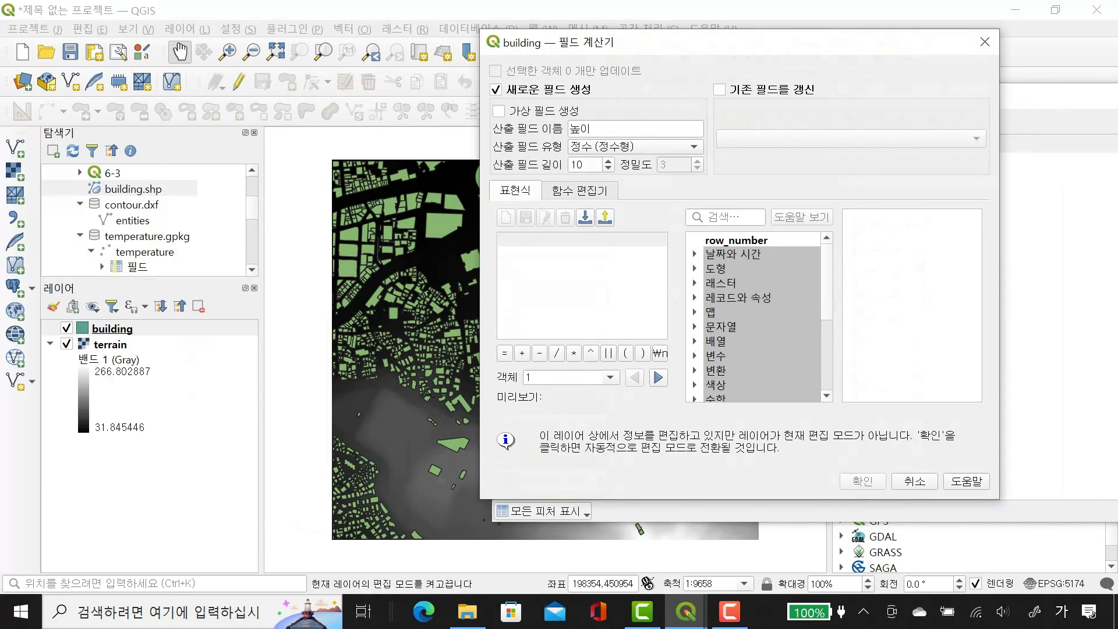
{"action": "scroll", "coordinate": [757, 317], "scroll_direction": "down", "scroll_amount": 3}
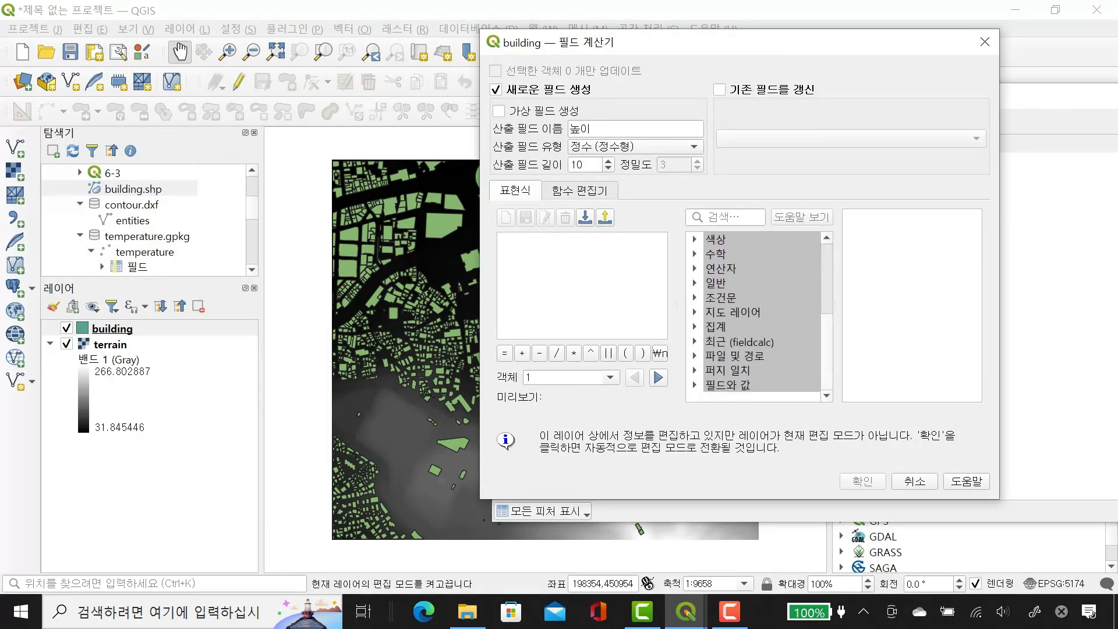
{"action": "double_click", "coordinate": [728, 384]}
{"action": "double_click", "coordinate": [750, 385]}
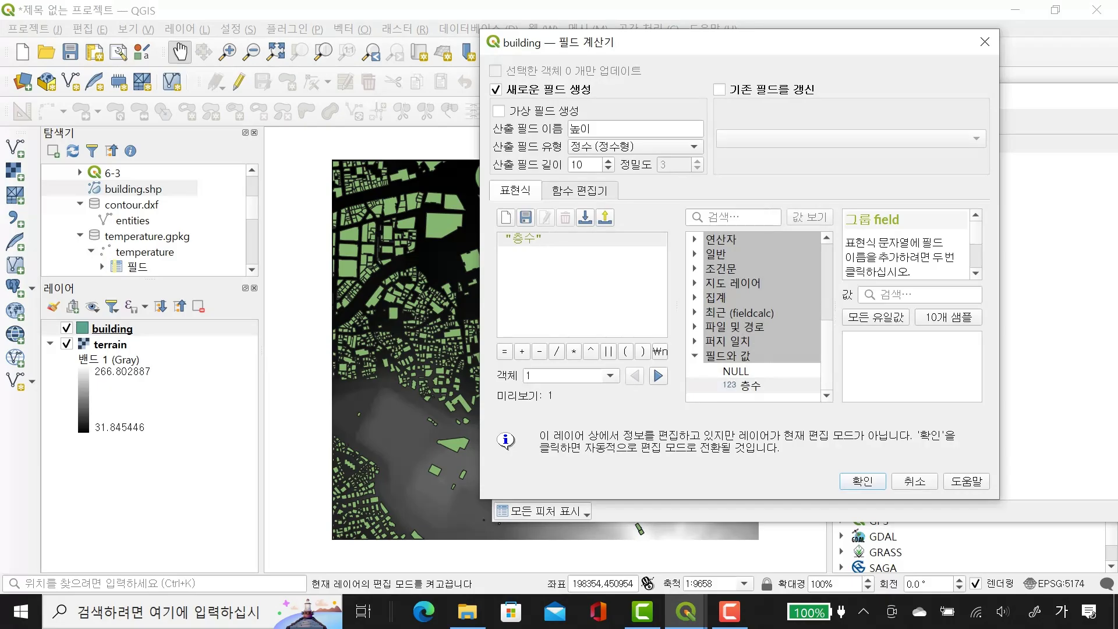
{"action": "left_click", "coordinate": [574, 351]}
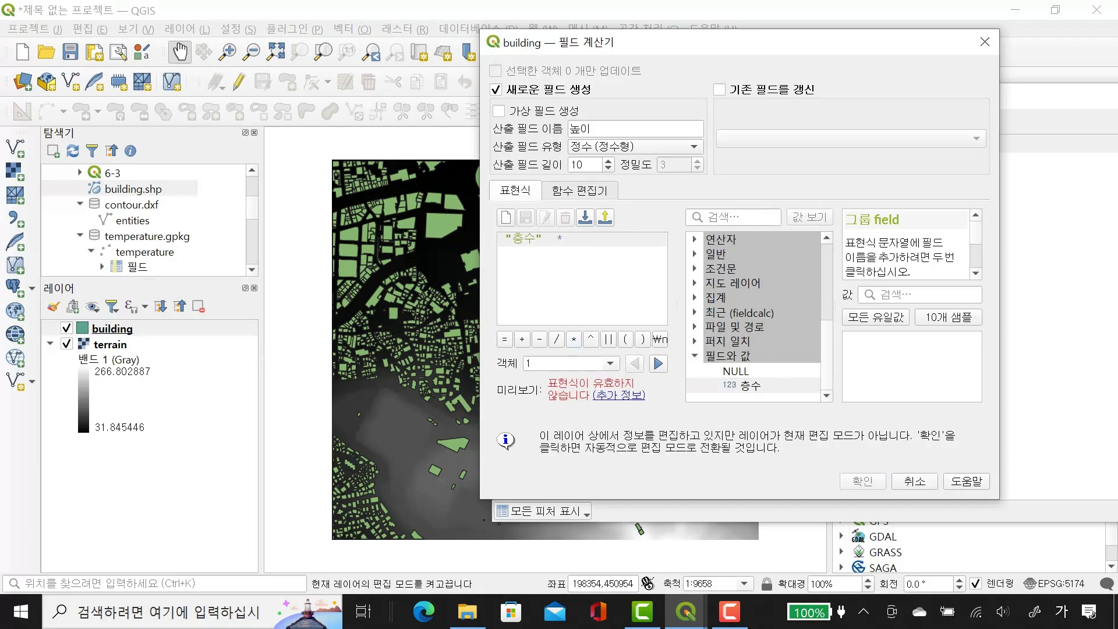
{"action": "type", "text": "3"}
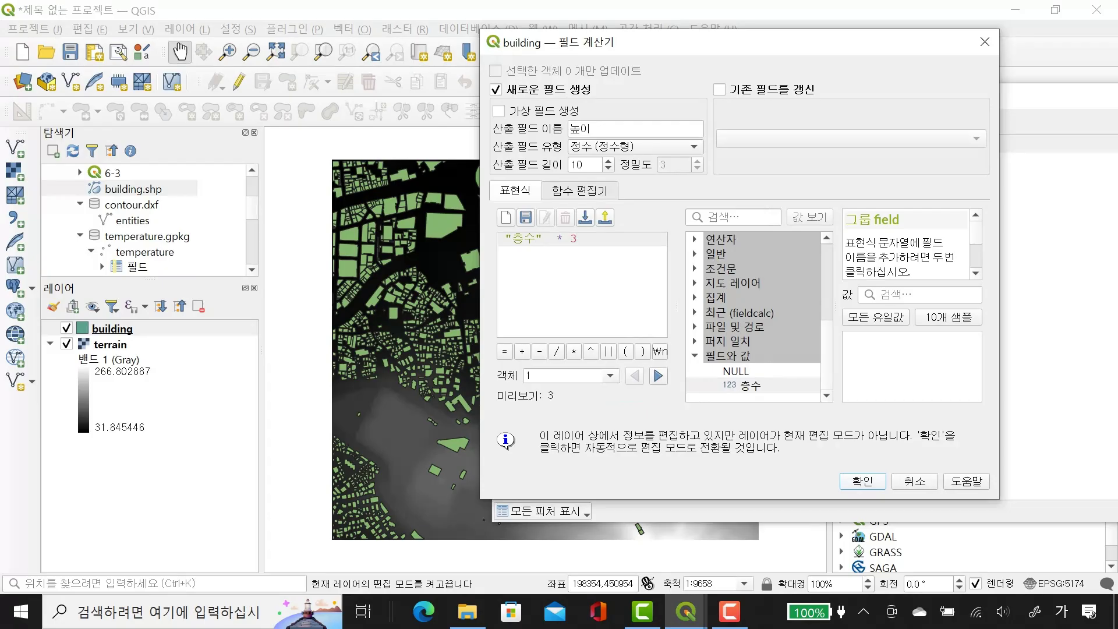
{"action": "left_click", "coordinate": [863, 481]}
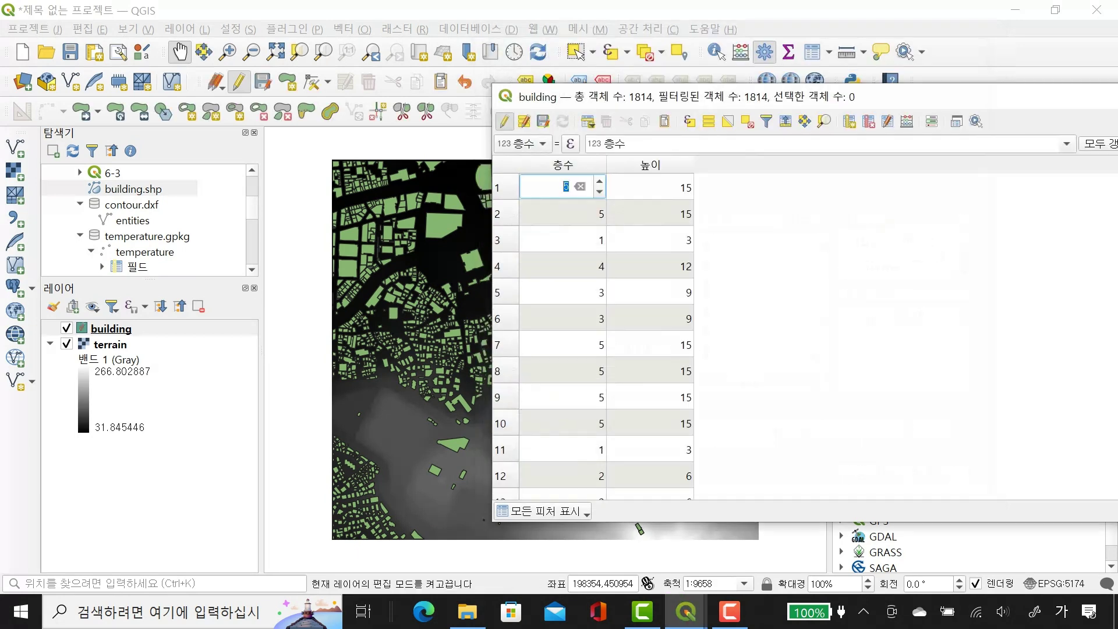
Step: End editing of the building layer, saving its changes, and close the attribute table
{"action": "key", "text": "Escape"}
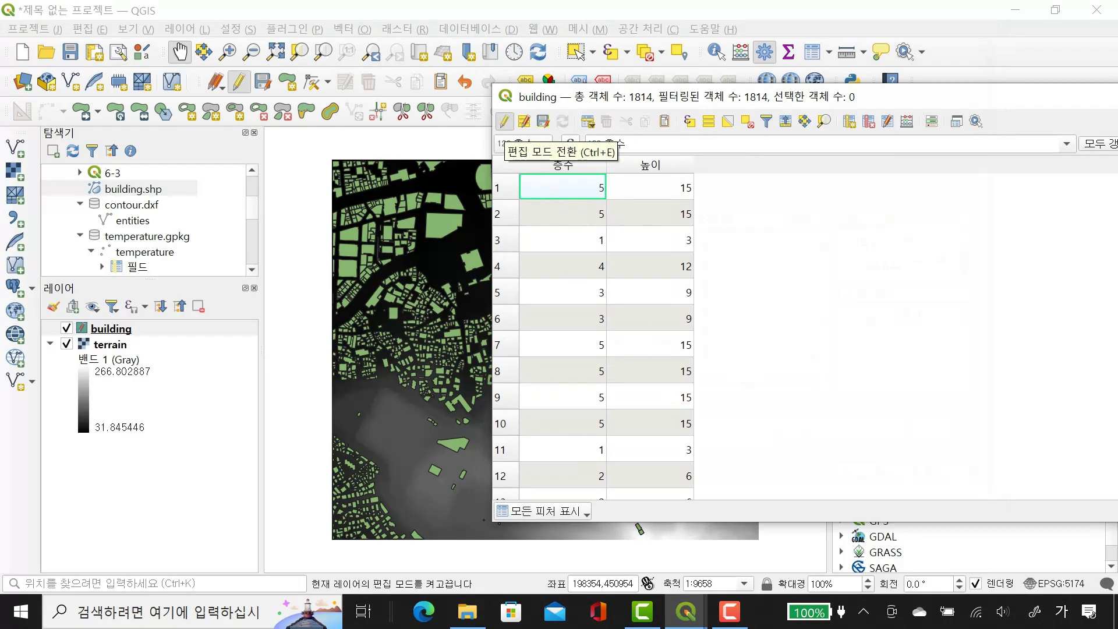
{"action": "left_click", "coordinate": [504, 122]}
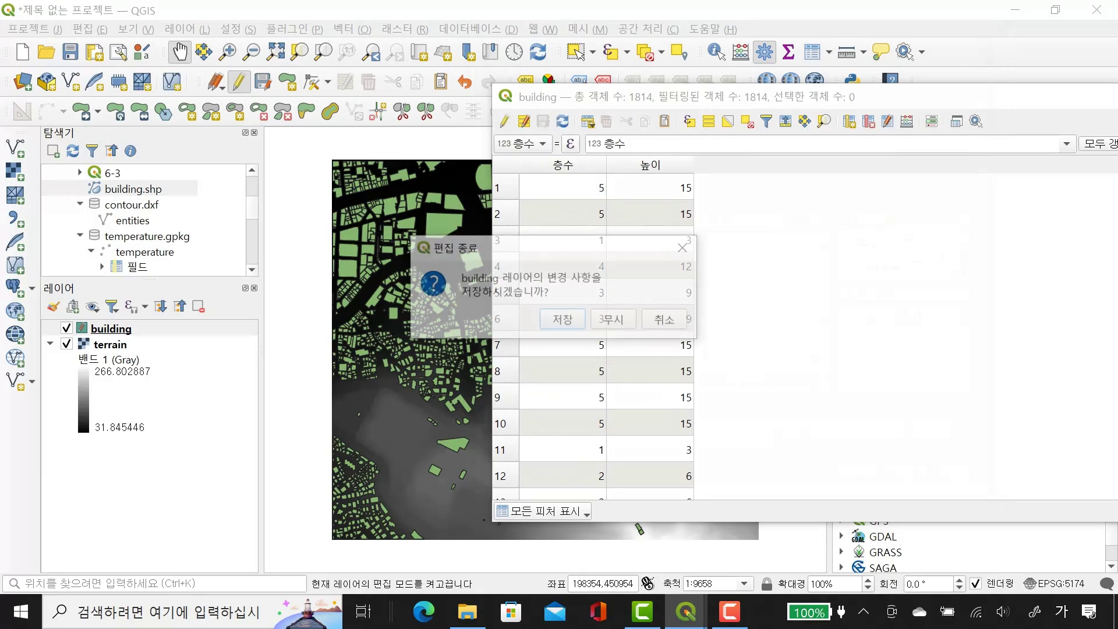
{"action": "key", "text": "Return"}
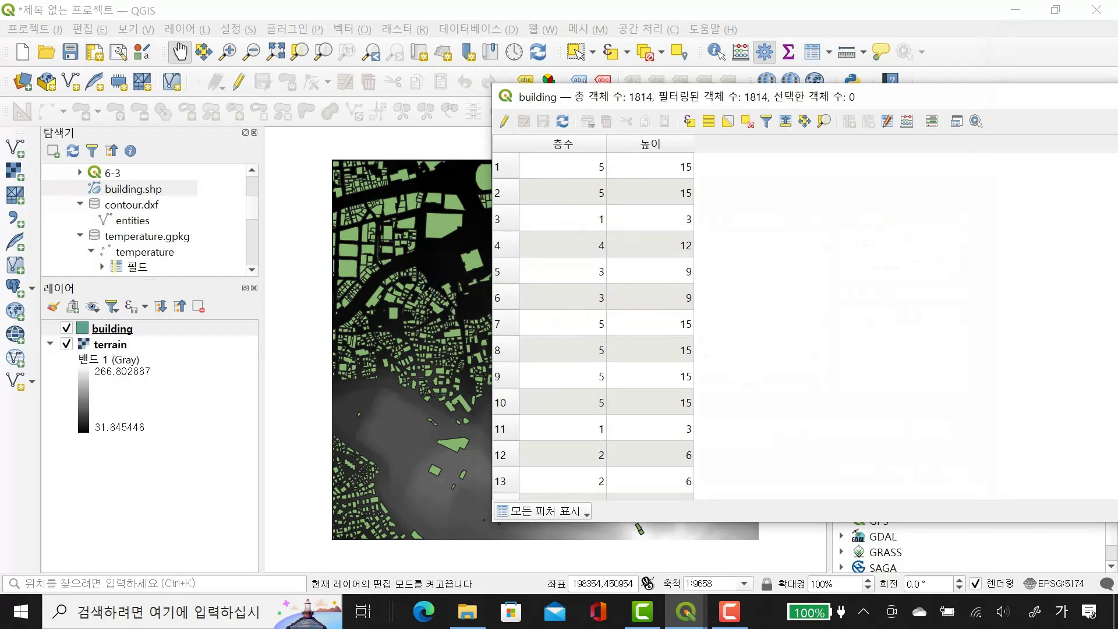
{"action": "left_click_drag", "start_coordinate": [758, 96], "coordinate": [415, 102]}
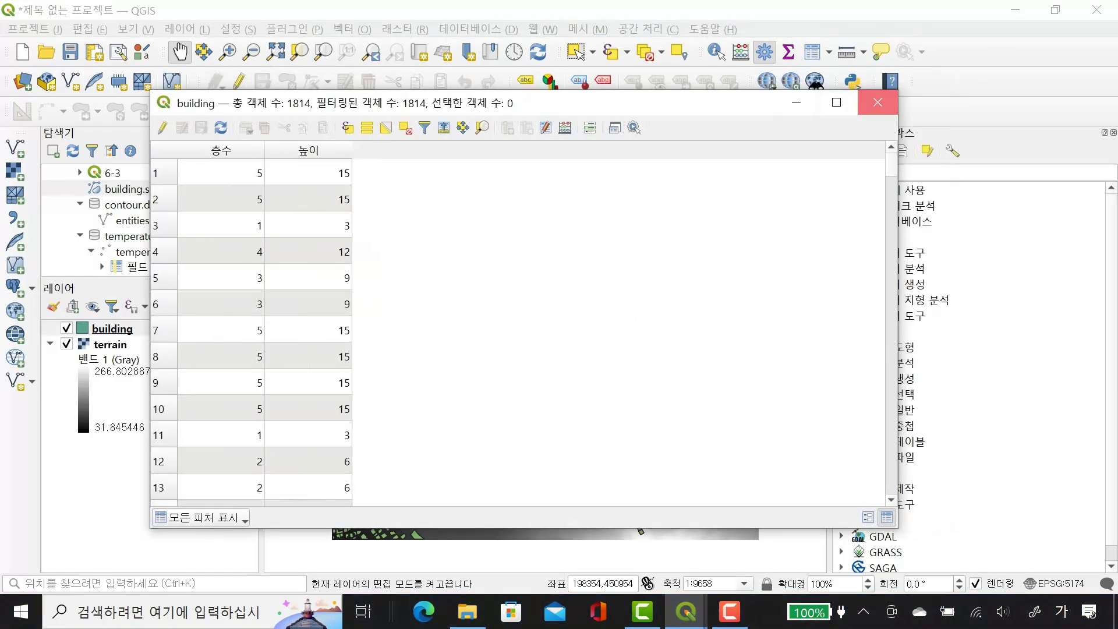
{"action": "left_click", "coordinate": [878, 103]}
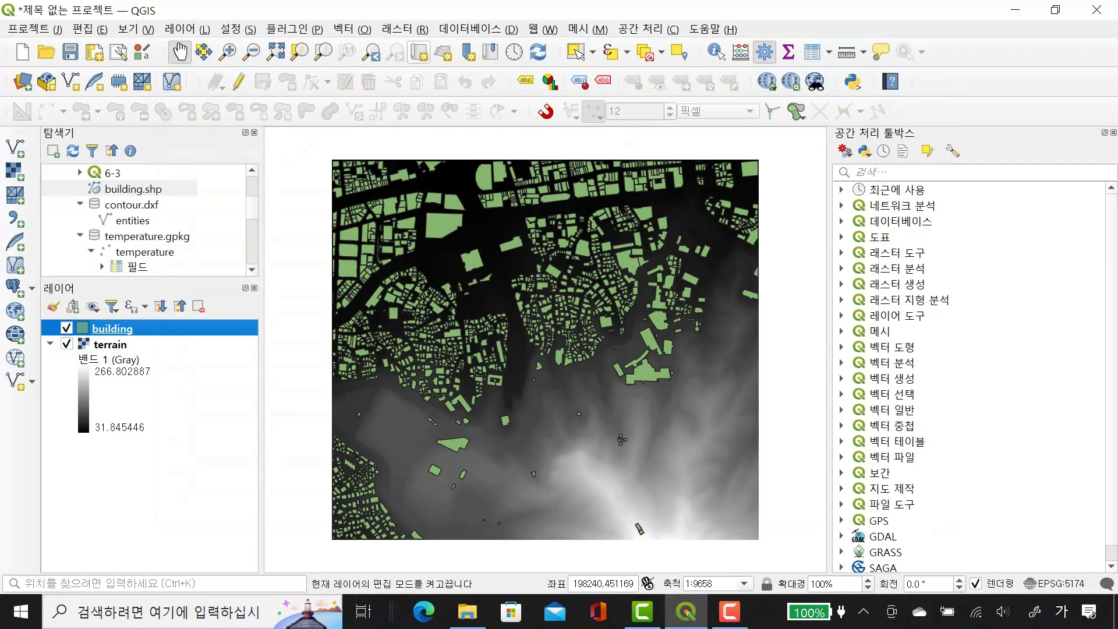
Step: Start the 래스터화 (벡터를 래스터로) tool on the building layer with 높이 as the burn-in value field
{"action": "key", "text": "alt+r"}
{"action": "key", "text": "Down"}
{"action": "key", "text": "Down"}
{"action": "key", "text": "Down"}
{"action": "key", "text": "Down"}
{"action": "key", "text": "Down"}
{"action": "key", "text": "Down"}
{"action": "key", "text": "Down"}
{"action": "key", "text": "Down"}
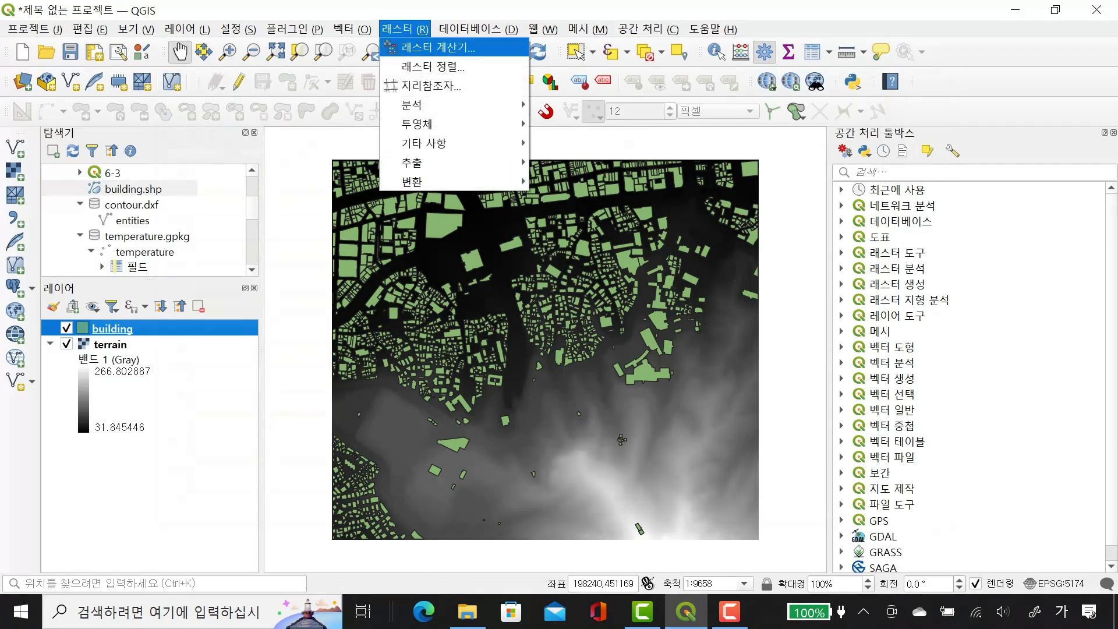
{"action": "key", "text": "Right"}
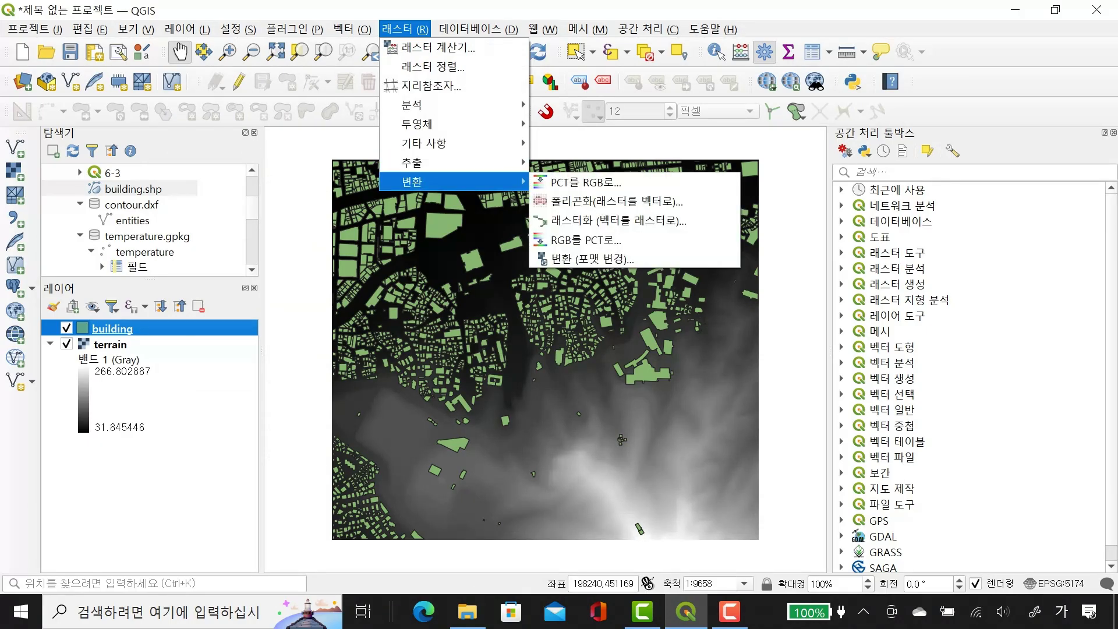
{"action": "key", "text": "Down"}
{"action": "key", "text": "Down"}
{"action": "key", "text": "Down"}
{"action": "key", "text": "Up"}
{"action": "key", "text": "Down"}
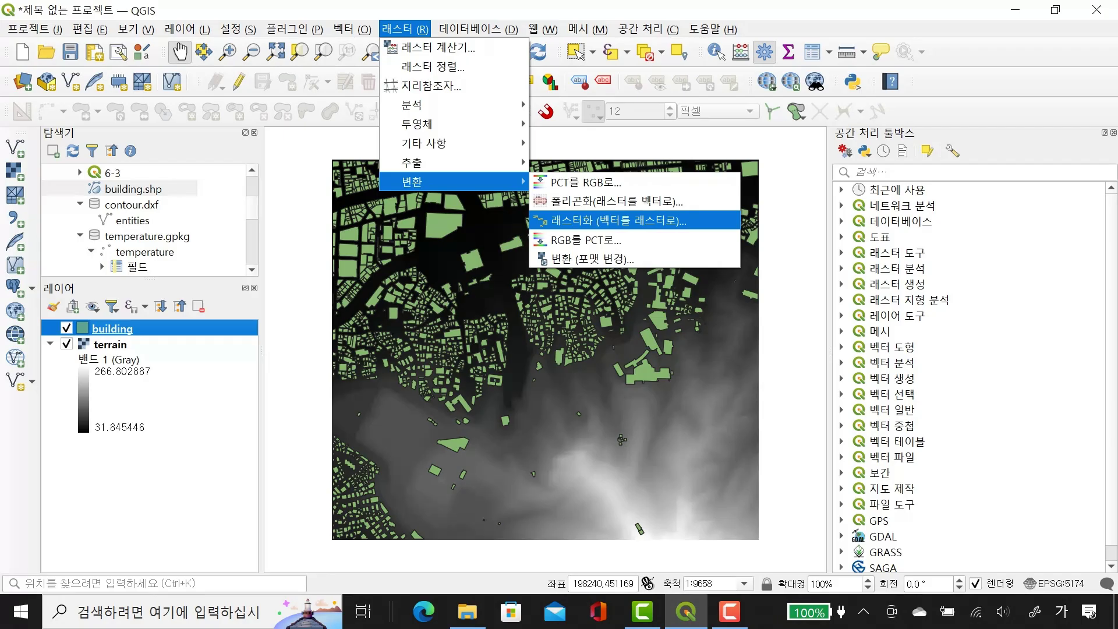
{"action": "key", "text": "Return"}
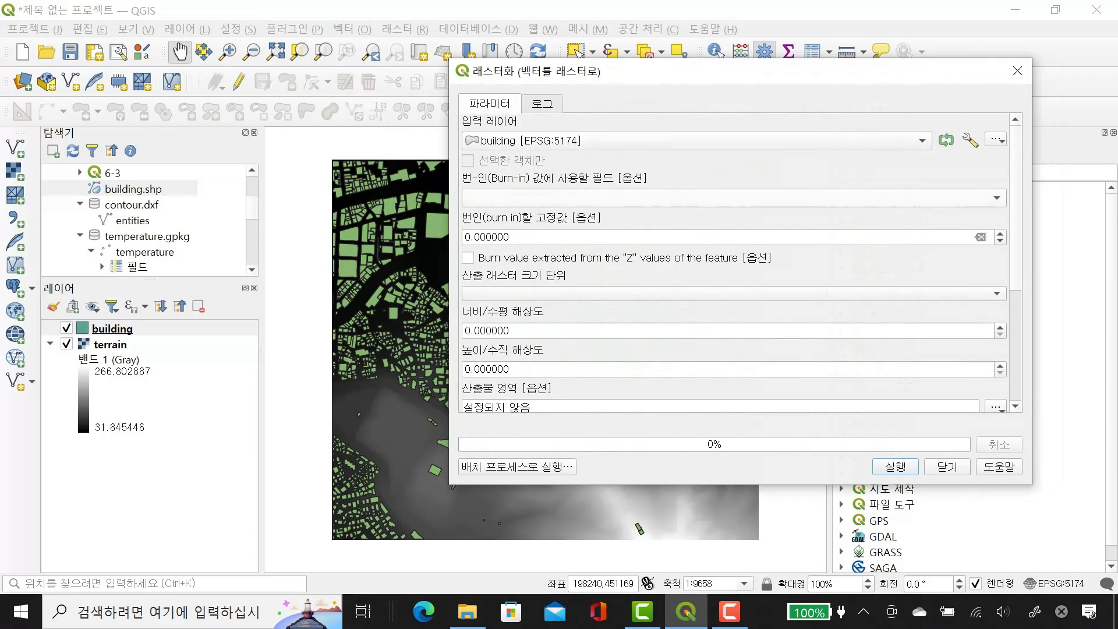
{"action": "left_click", "coordinate": [699, 198]}
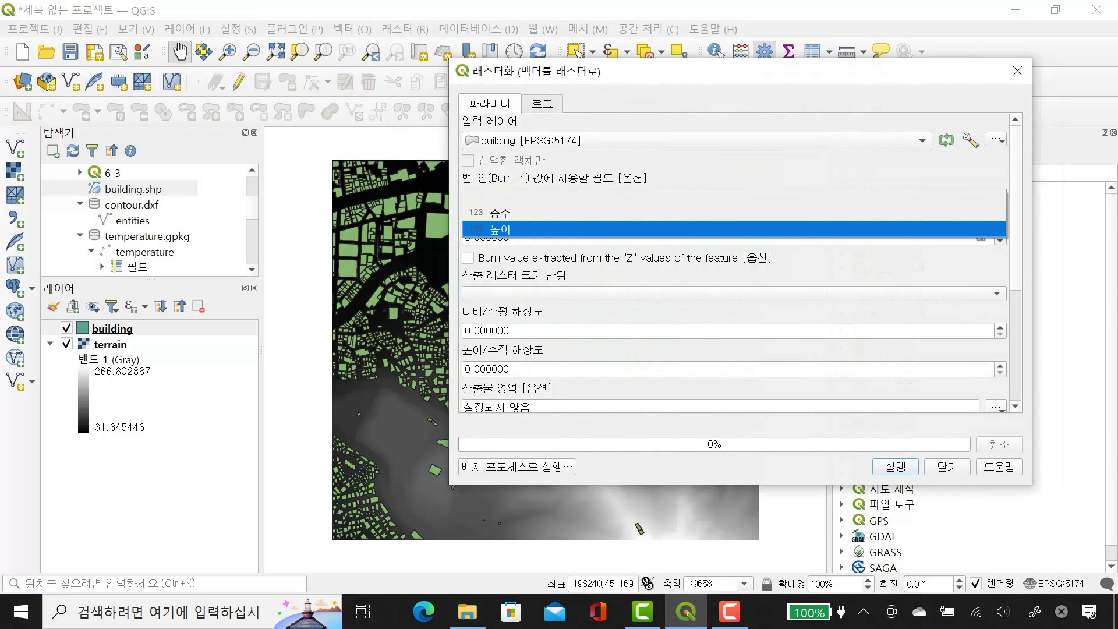
{"action": "key", "text": "Return"}
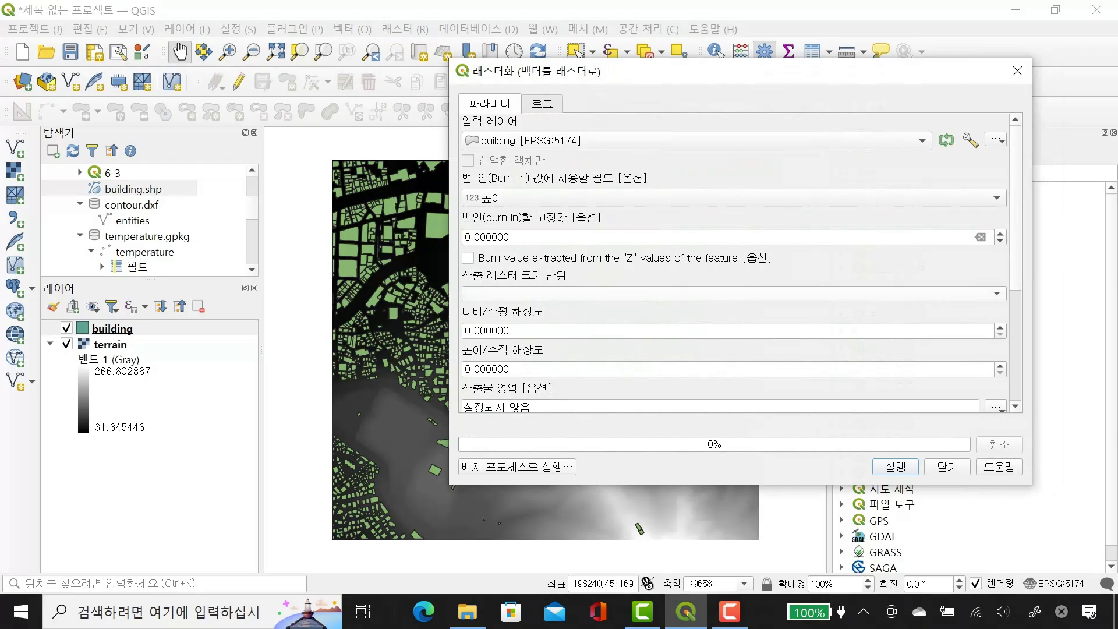
Step: Set the output raster size units to 좌표계 단위 and both the horizontal and vertical resolution to 1
{"action": "left_click", "coordinate": [728, 293]}
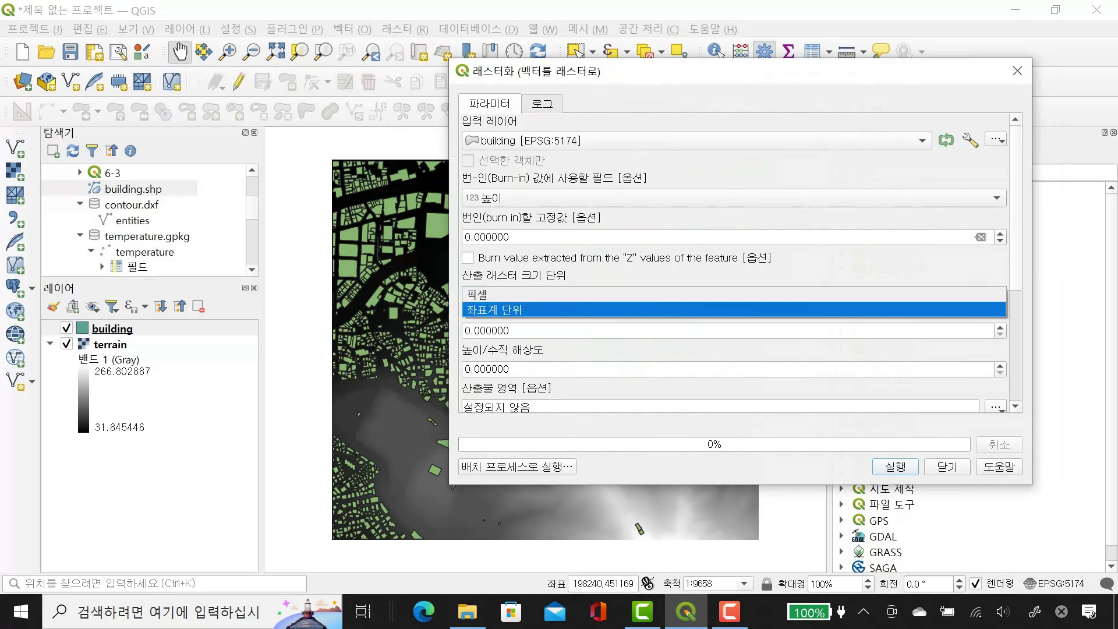
{"action": "key", "text": "Return"}
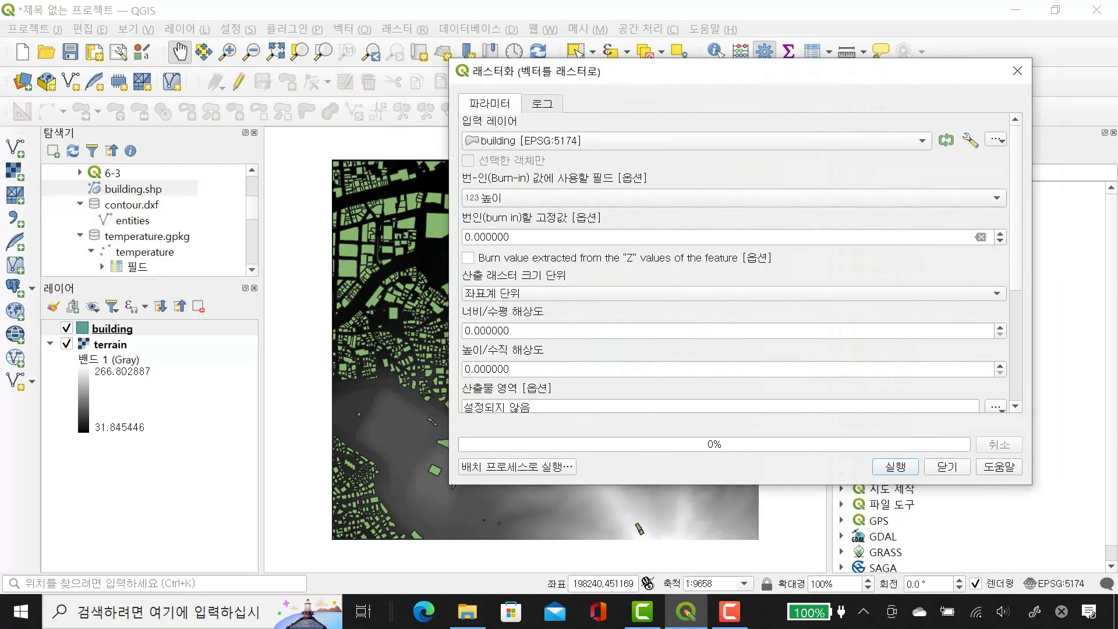
{"action": "key", "text": "Tab"}
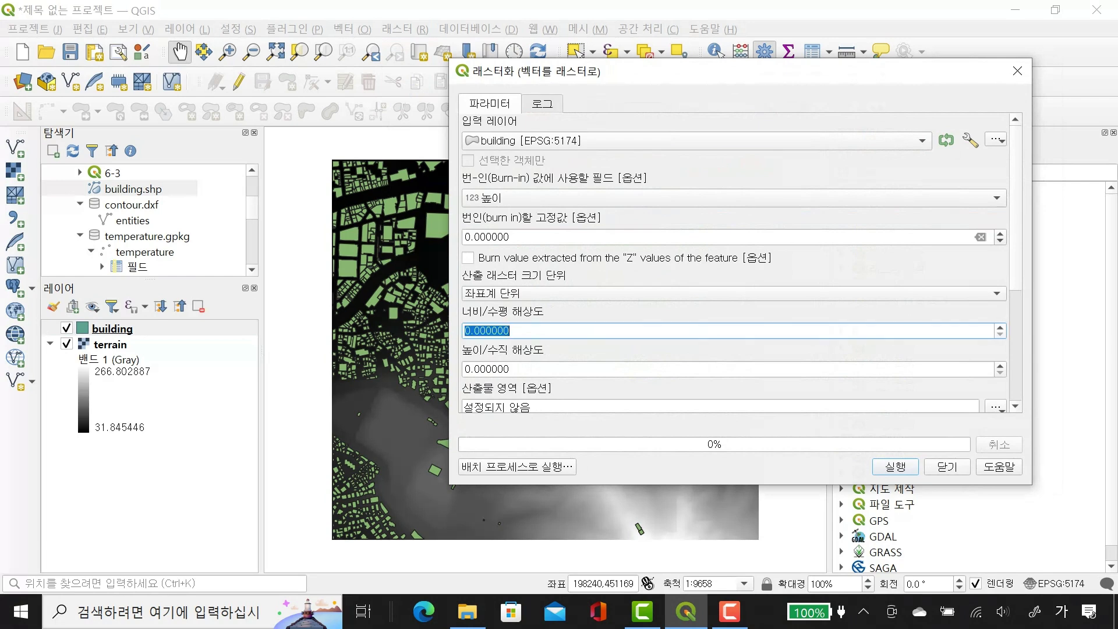
{"action": "type", "text": "1"}
{"action": "key", "text": "Tab"}
{"action": "type", "text": "1"}
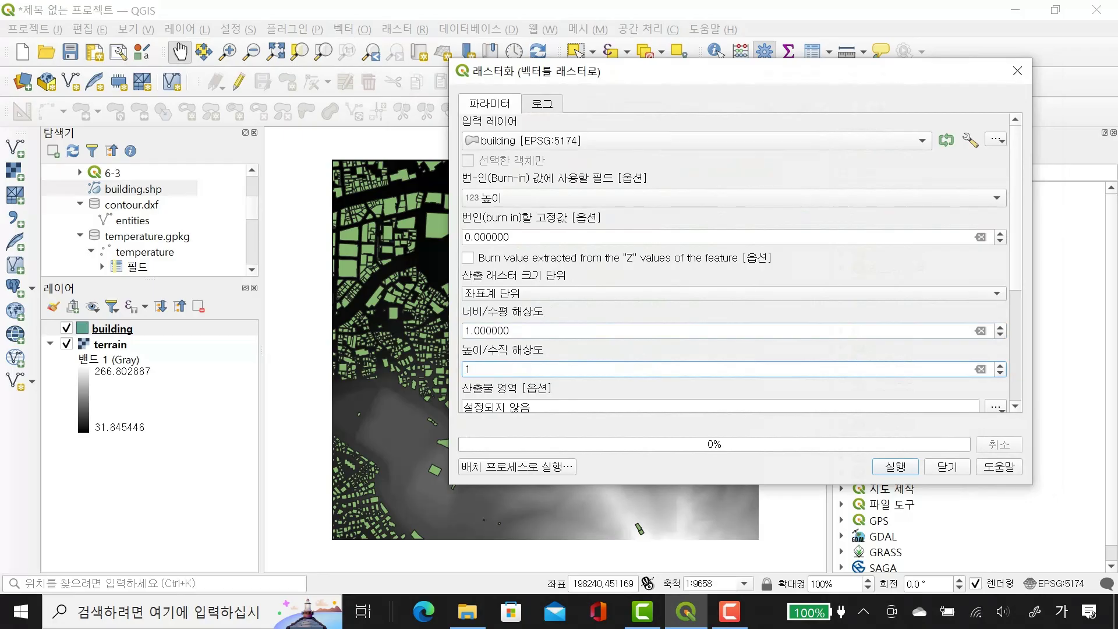
{"action": "key", "text": "Tab"}
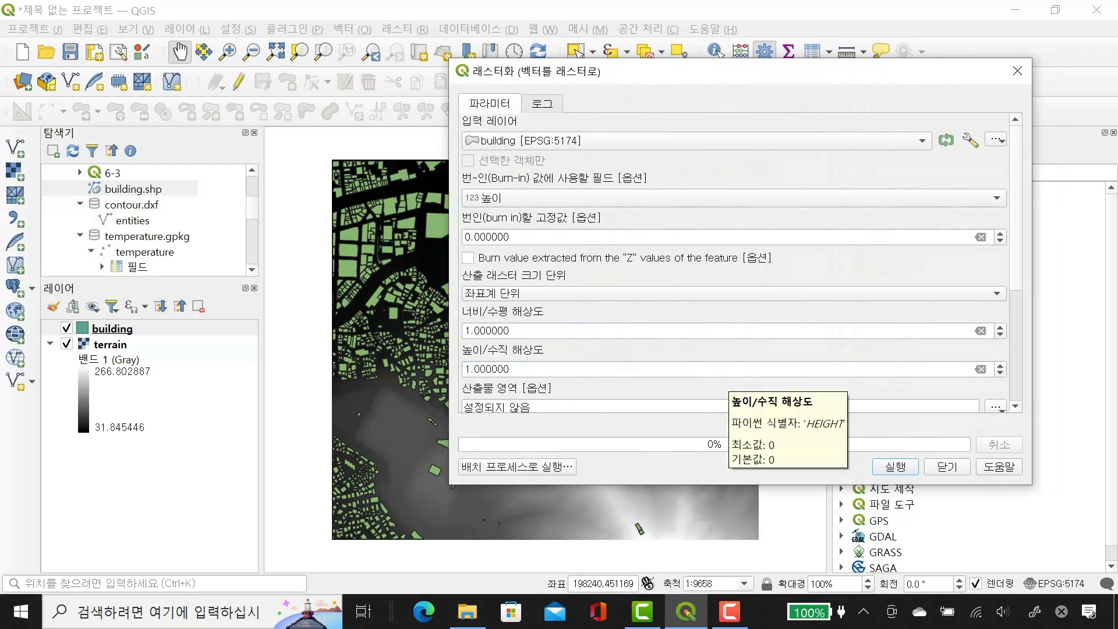
{"action": "double_click", "coordinate": [722, 369]}
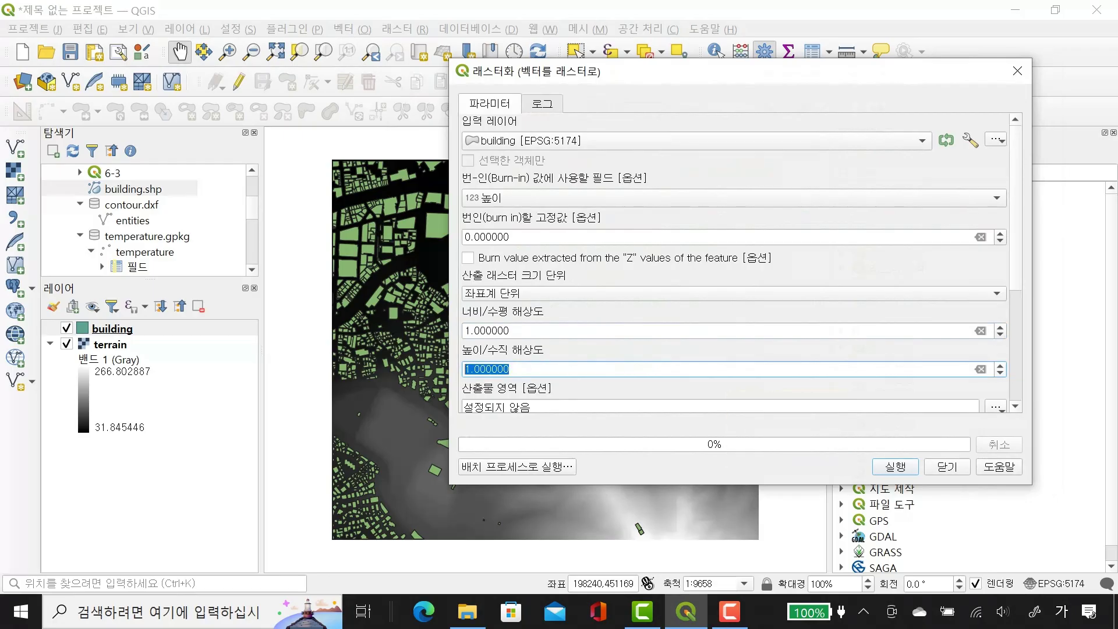
{"action": "key", "text": "Tab"}
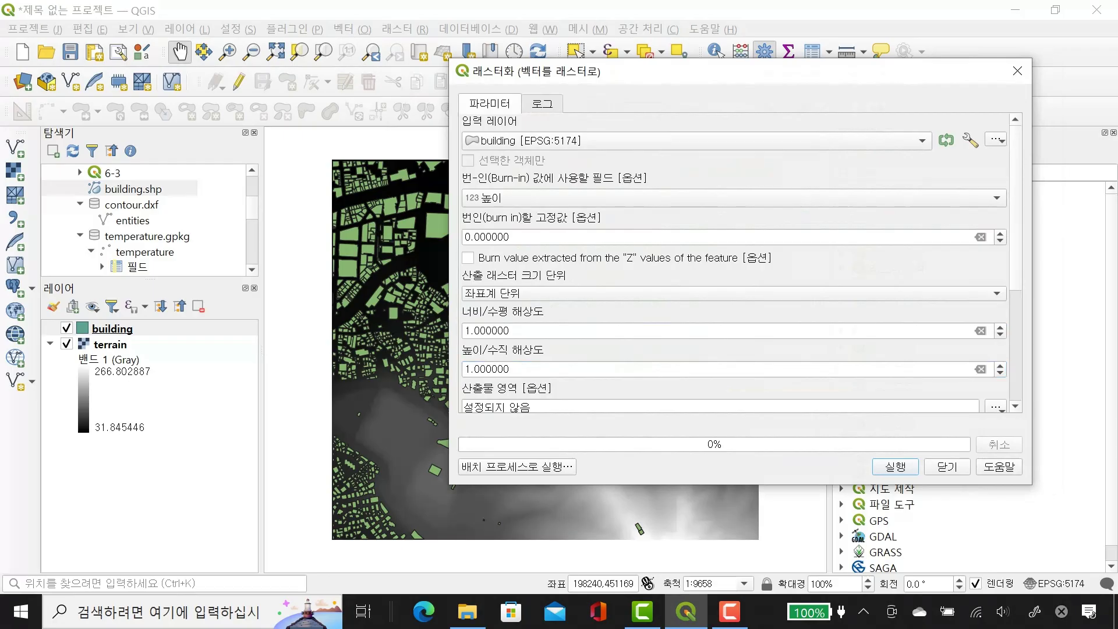
Step: Set the output extent of the rasterization by calculating it from the terrain layer
{"action": "scroll", "coordinate": [736, 263], "scroll_direction": "down", "scroll_amount": 5}
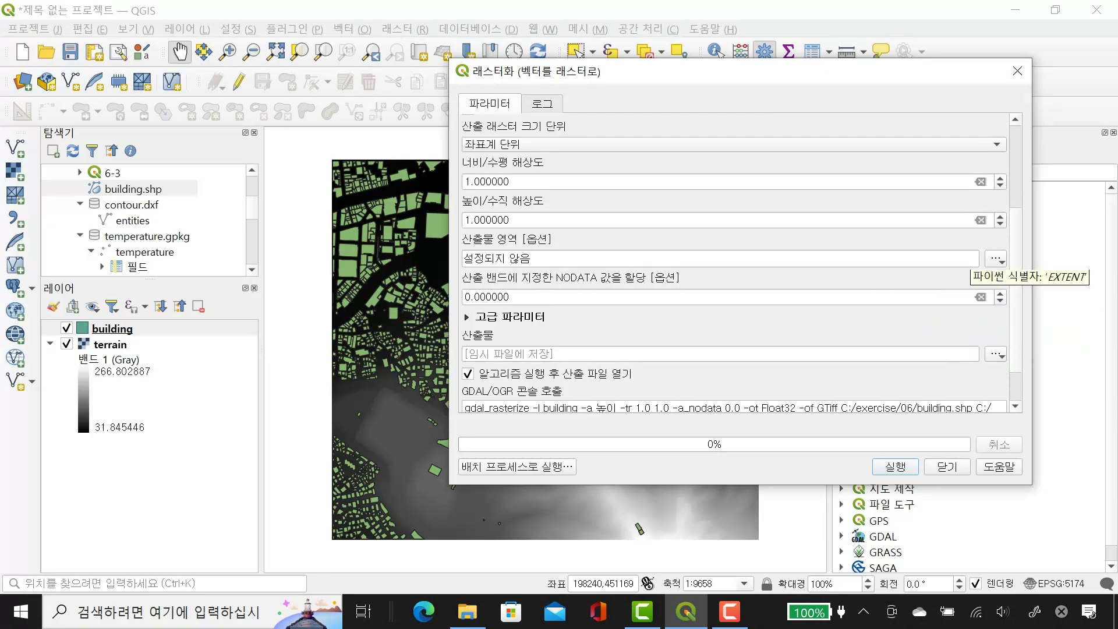
{"action": "left_click", "coordinate": [996, 258]}
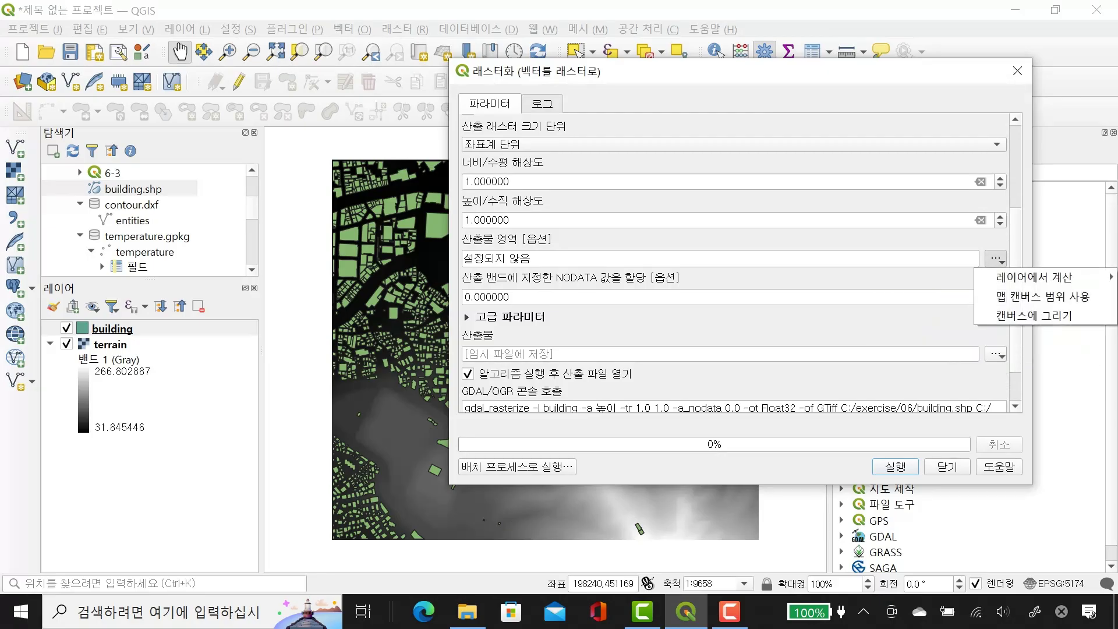
{"action": "mouse_move", "coordinate": [1034, 277]}
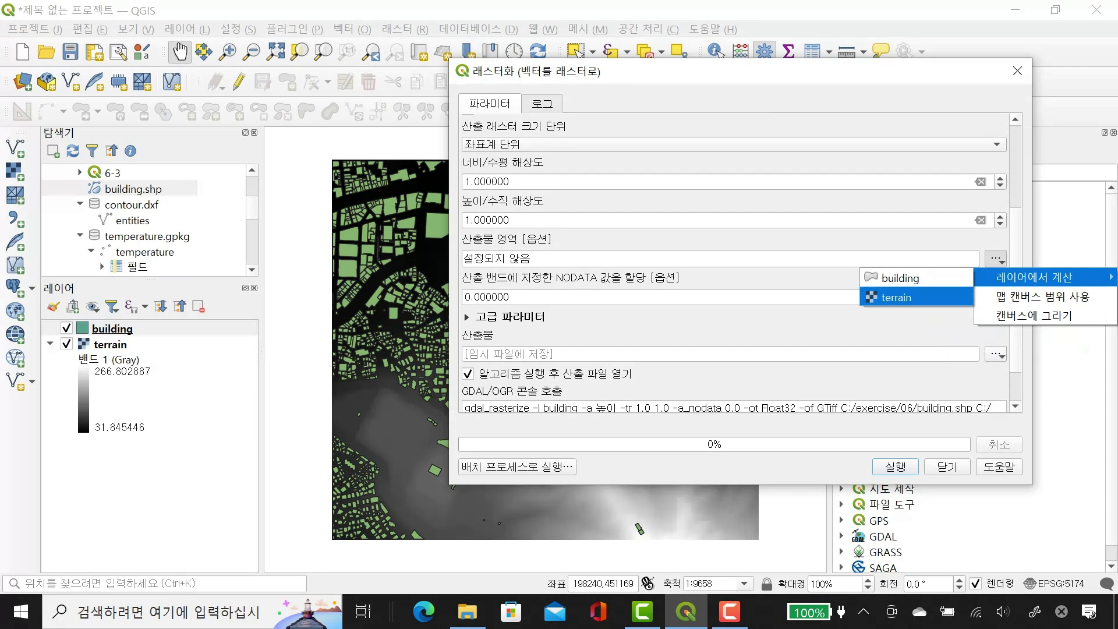
{"action": "left_click", "coordinate": [897, 297]}
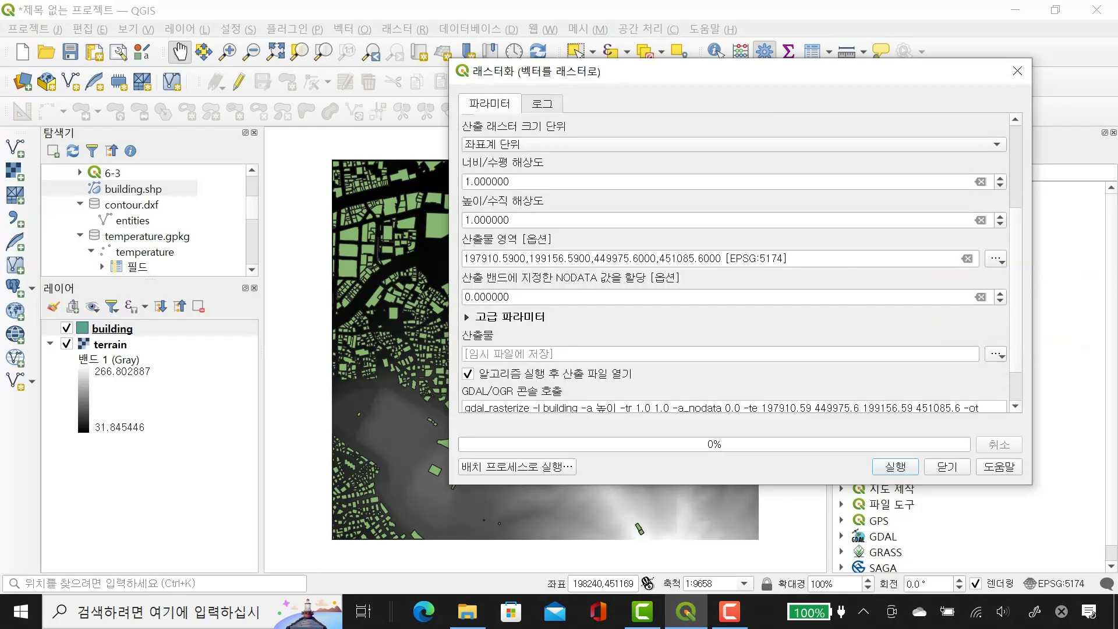
{"action": "scroll", "coordinate": [735, 262], "scroll_direction": "down", "scroll_amount": 4}
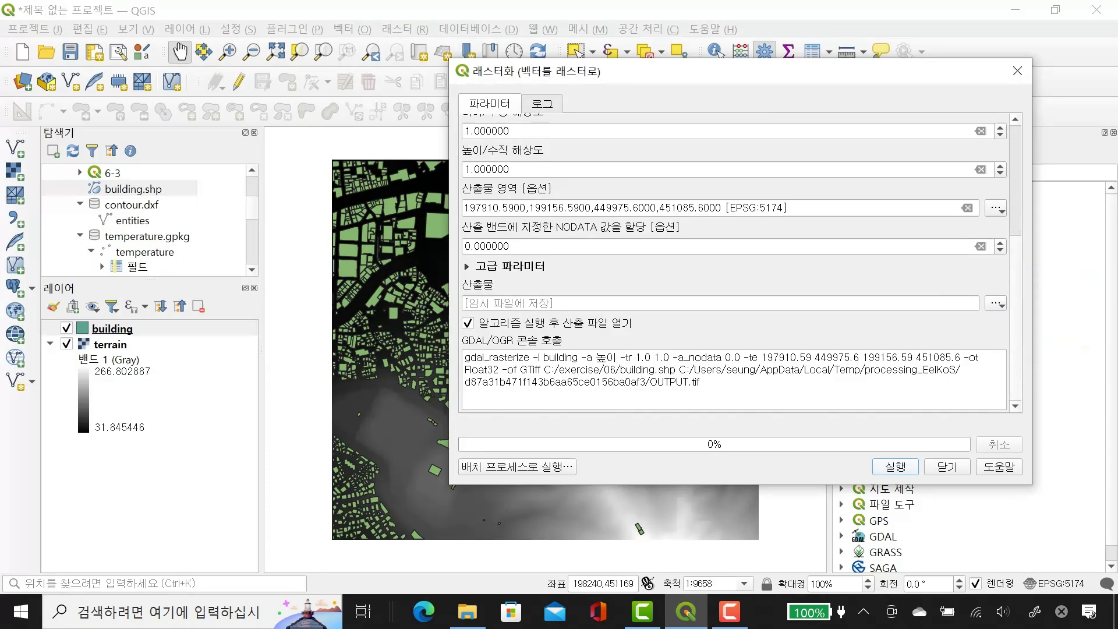
Step: Run the rasterization, compare its output with the building polygons, and hide the building layer
{"action": "key", "text": "Return"}
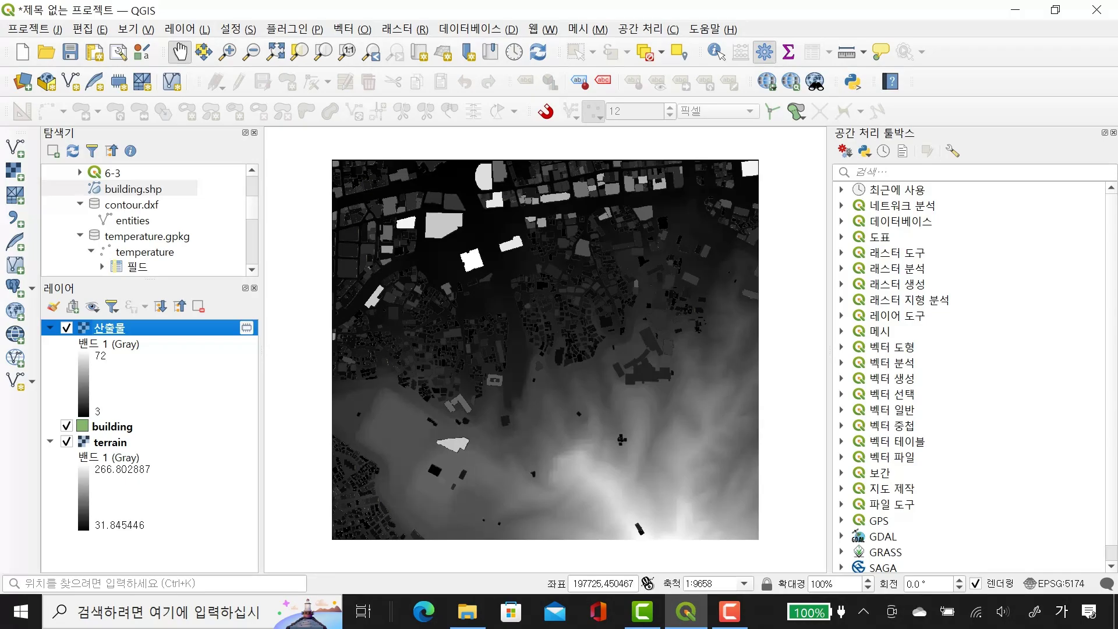
{"action": "key", "text": "space"}
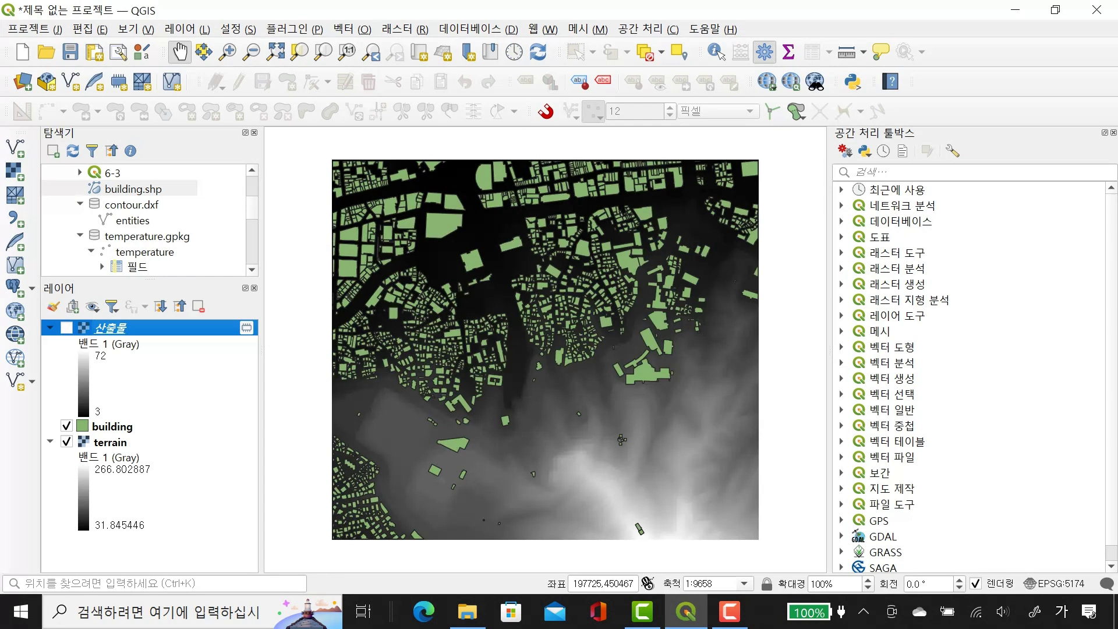
{"action": "key", "text": "space"}
{"action": "left_click", "coordinate": [66, 425]}
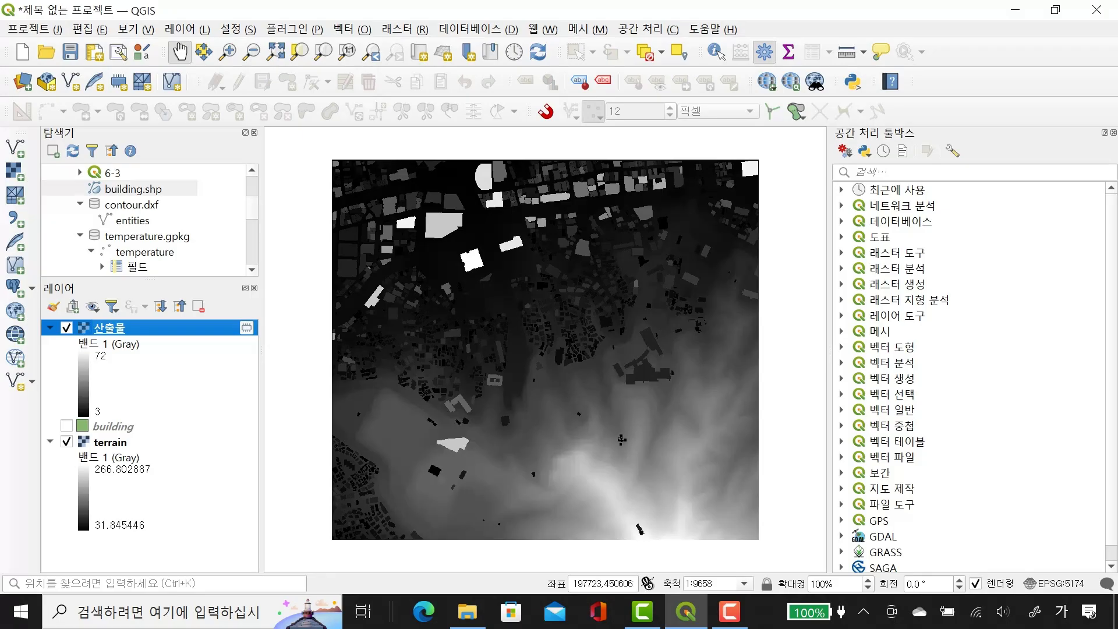
Step: Open the raster calculator and build the expression "산출물@1" + "terrain@1"
{"action": "key", "text": "alt+r"}
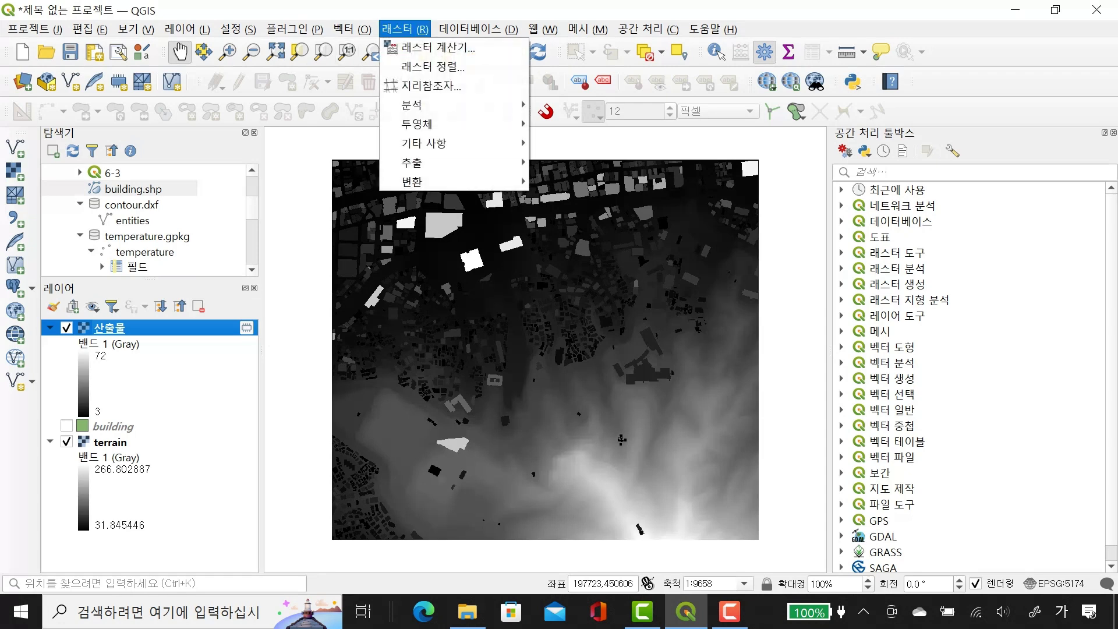
{"action": "key", "text": "Right"}
{"action": "key", "text": "Left"}
{"action": "key", "text": "Down"}
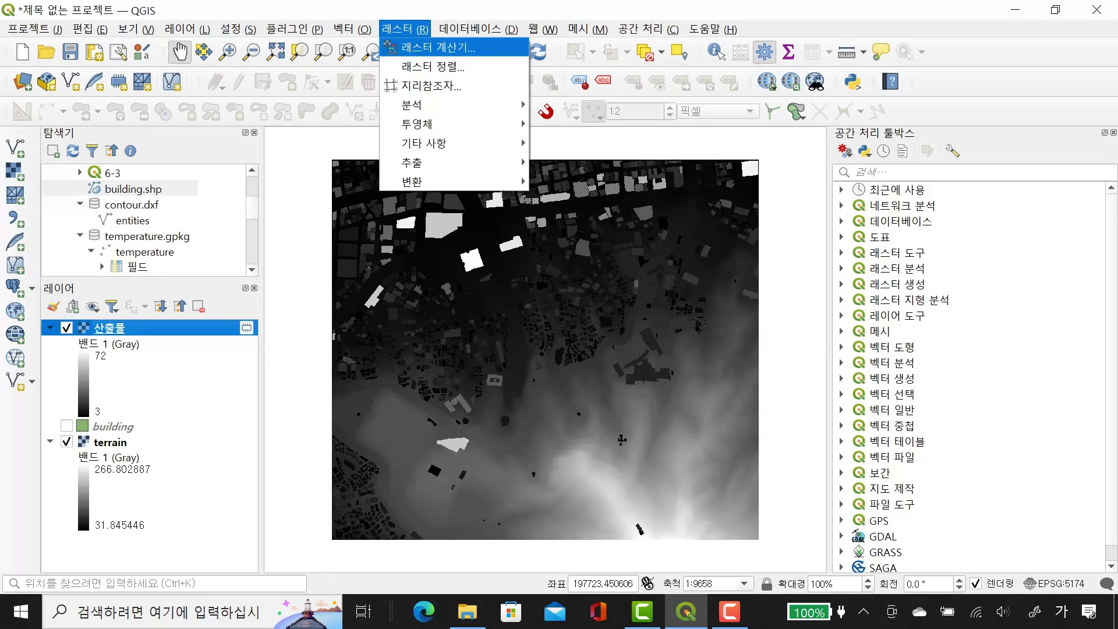
{"action": "key", "text": "Return"}
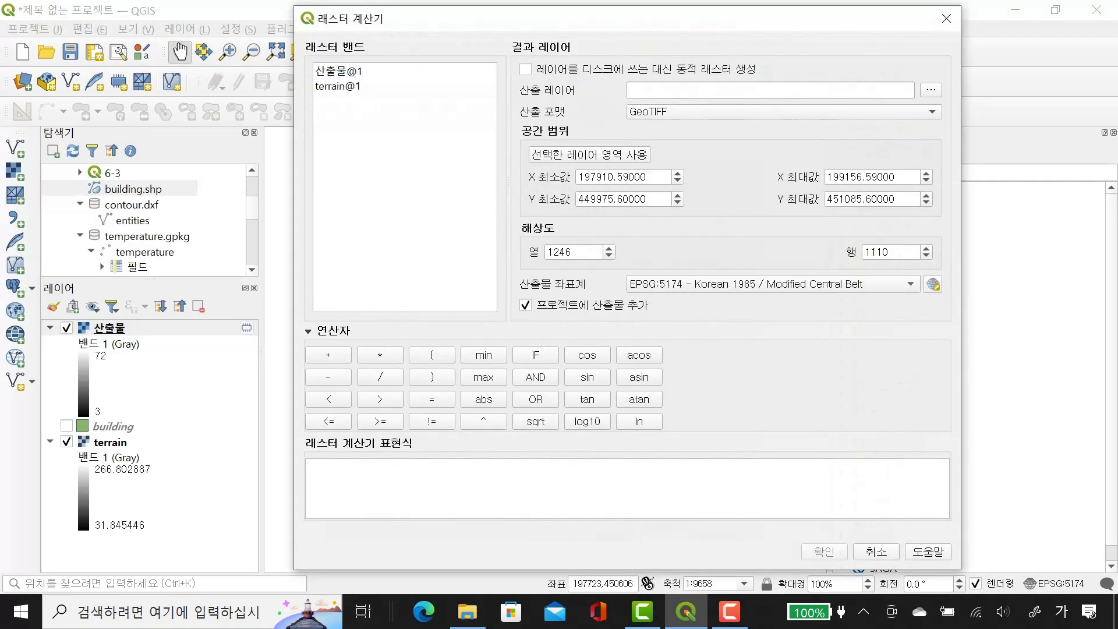
{"action": "double_click", "coordinate": [339, 71]}
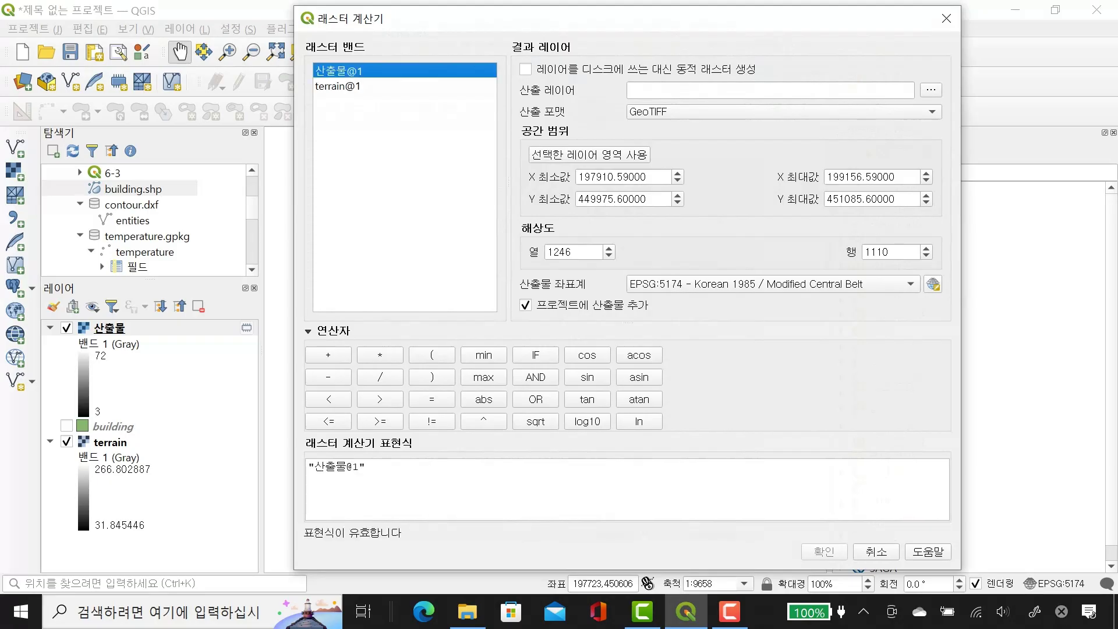
{"action": "left_click", "coordinate": [328, 355]}
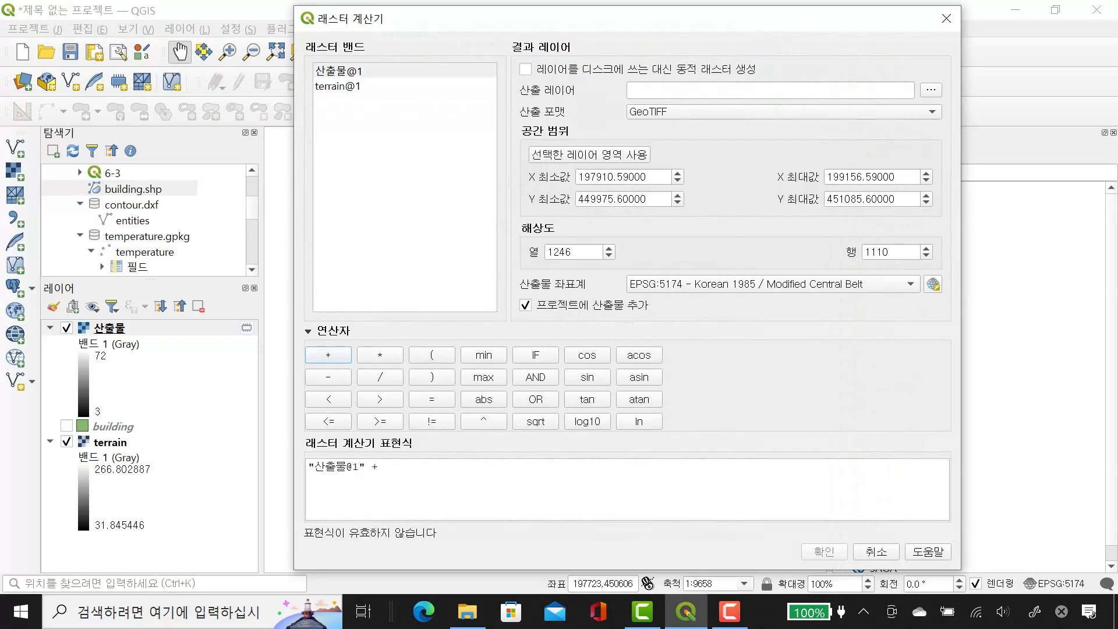
{"action": "double_click", "coordinate": [338, 85]}
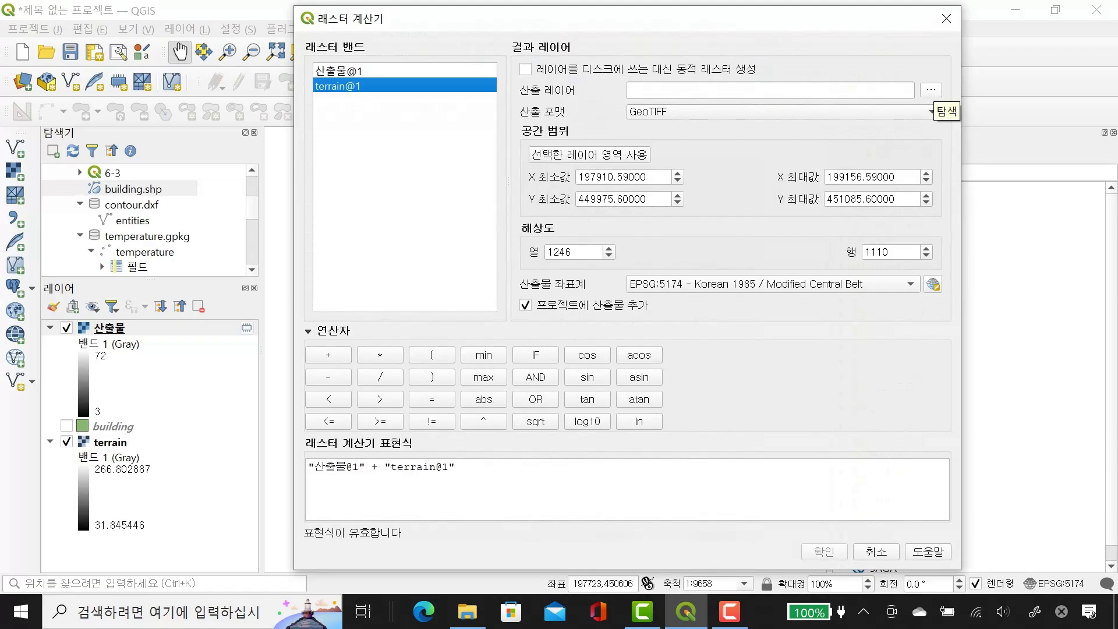
Step: Set the calculator's output layer to surface in the exercise\06 folder and run the calculation
{"action": "left_click", "coordinate": [930, 89]}
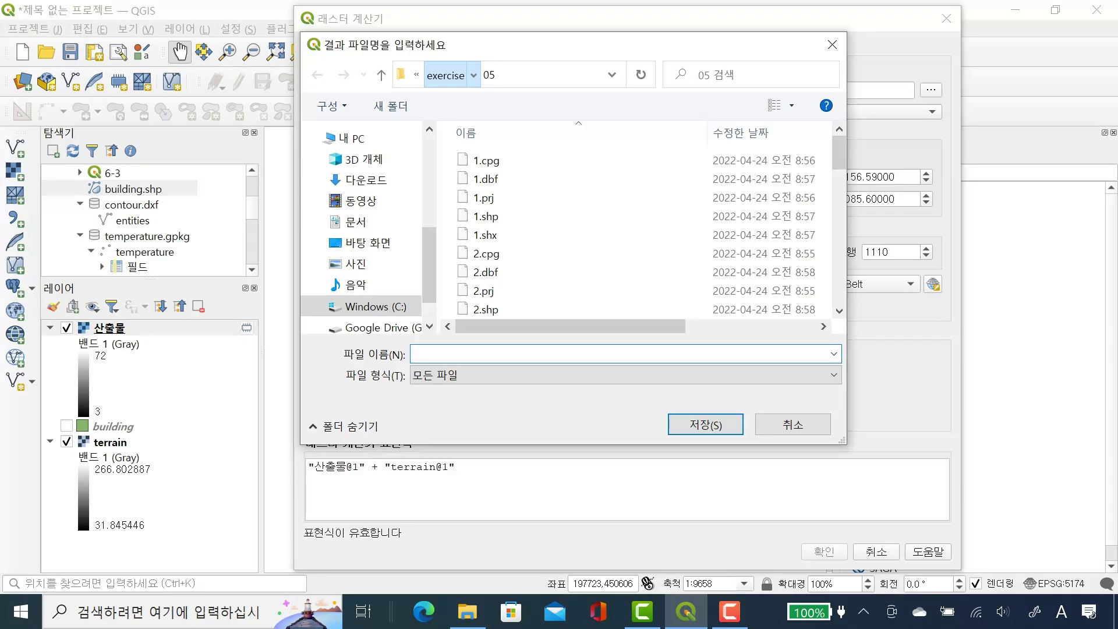
{"action": "left_click", "coordinate": [445, 75]}
{"action": "double_click", "coordinate": [479, 216]}
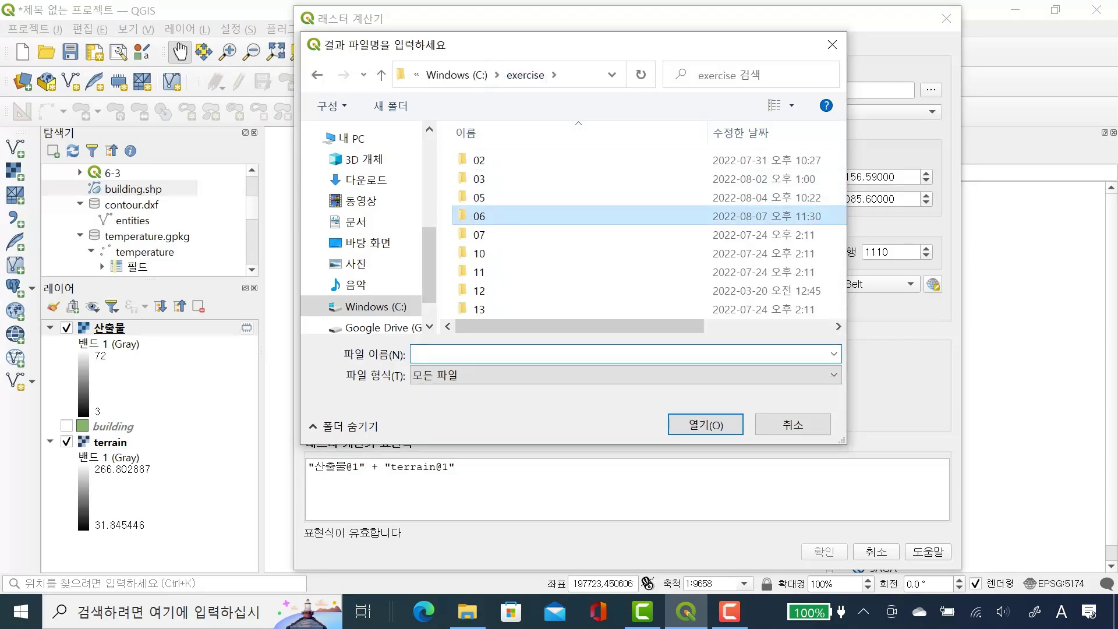
{"action": "left_click", "coordinate": [413, 354]}
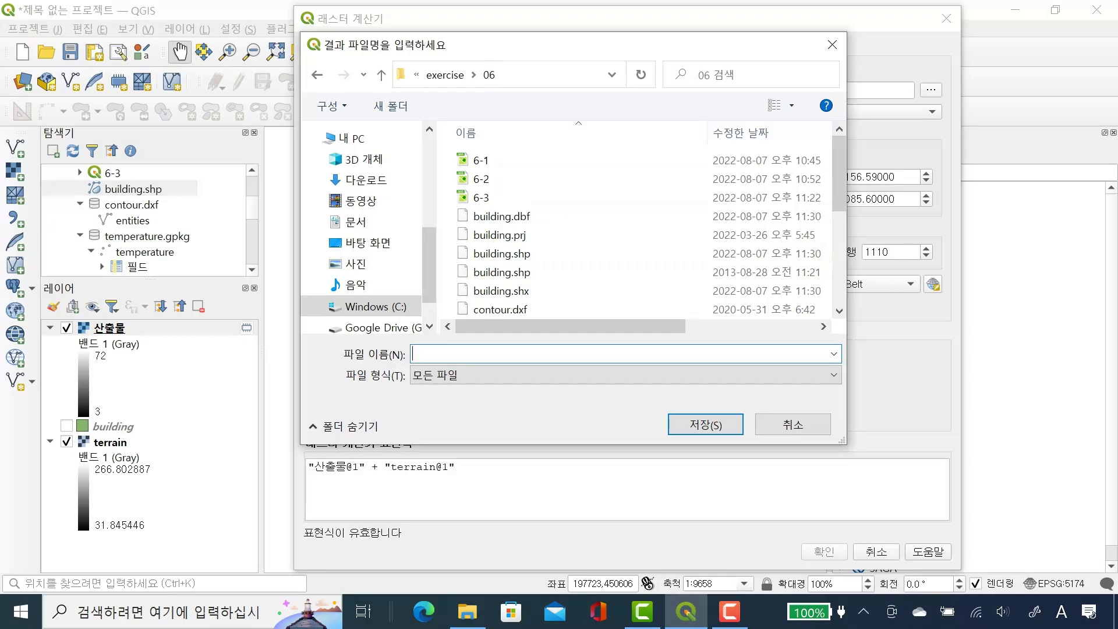
{"action": "type", "text": "surface"}
{"action": "key", "text": "Return"}
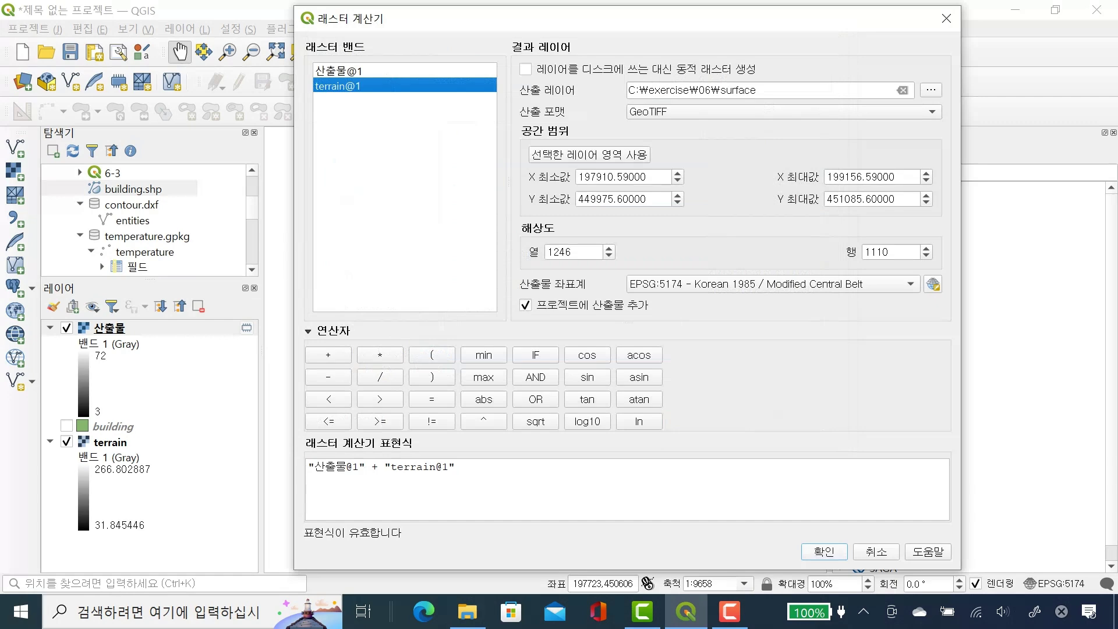
{"action": "left_click", "coordinate": [824, 551]}
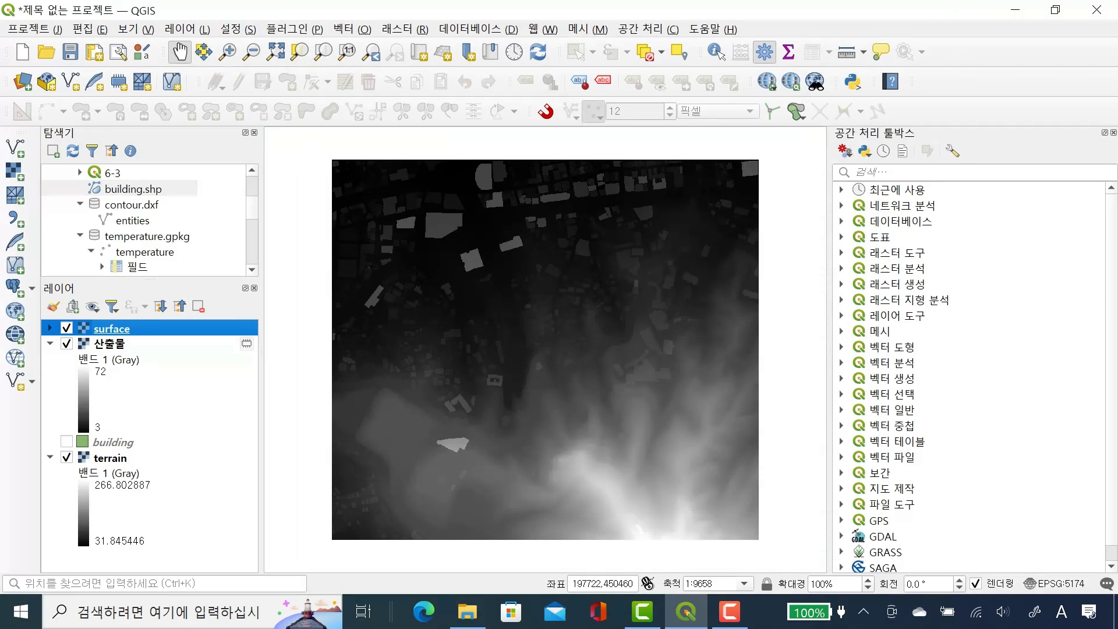
Step: Compare the surface raster with the terrain by hiding 산출물 and switching the surface and terrain layers on and off
{"action": "key", "text": "space"}
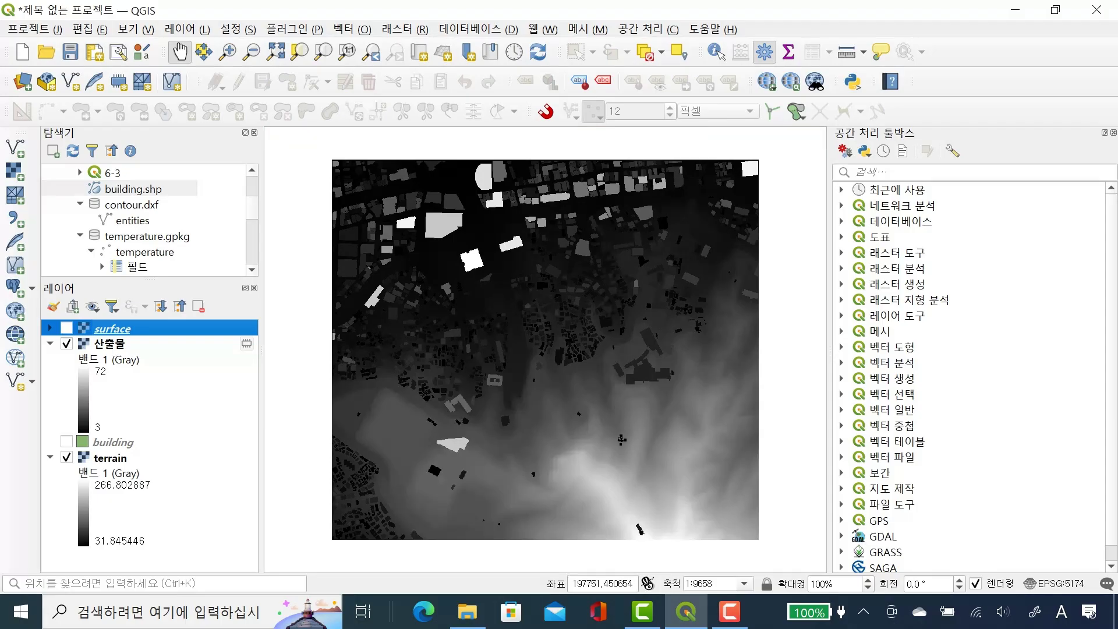
{"action": "key", "text": "space"}
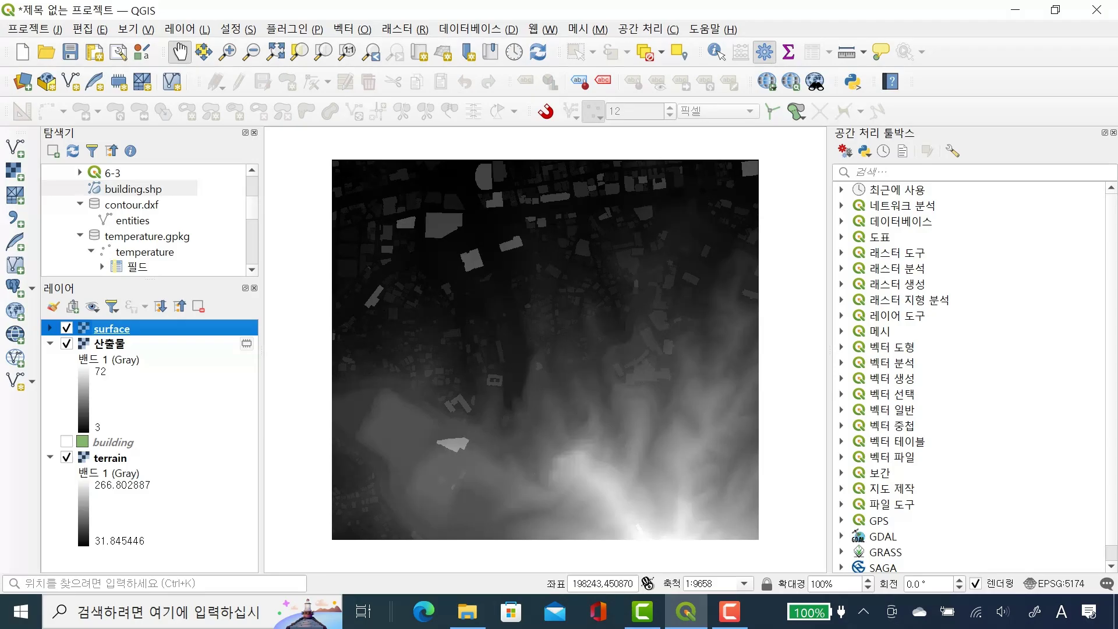
{"action": "left_click", "coordinate": [66, 344]}
{"action": "left_click", "coordinate": [66, 458]}
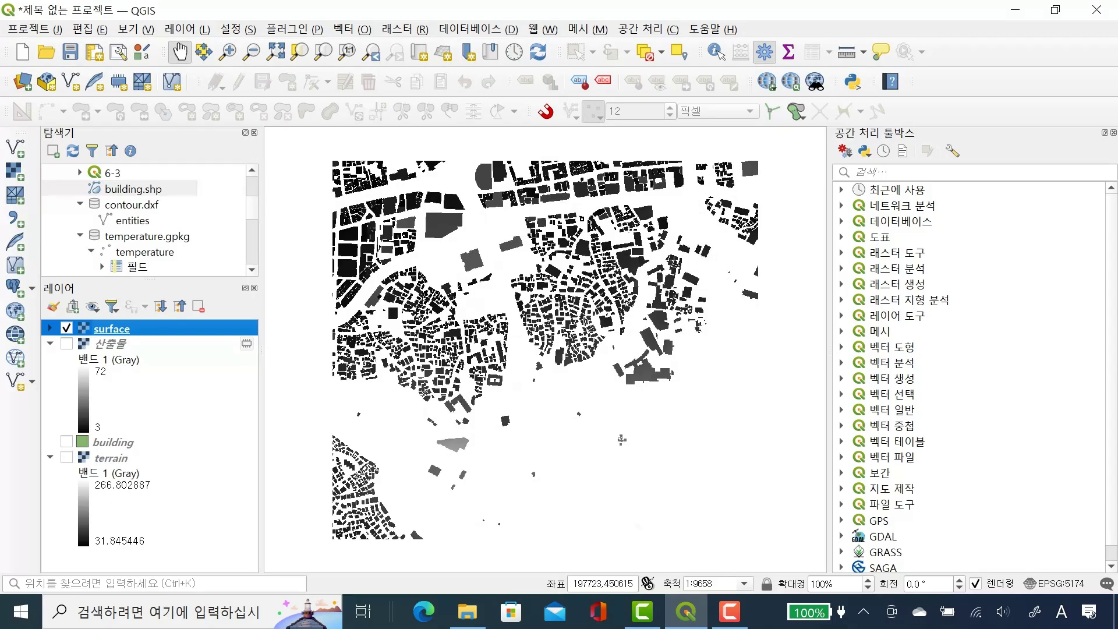
{"action": "left_click", "coordinate": [66, 457]}
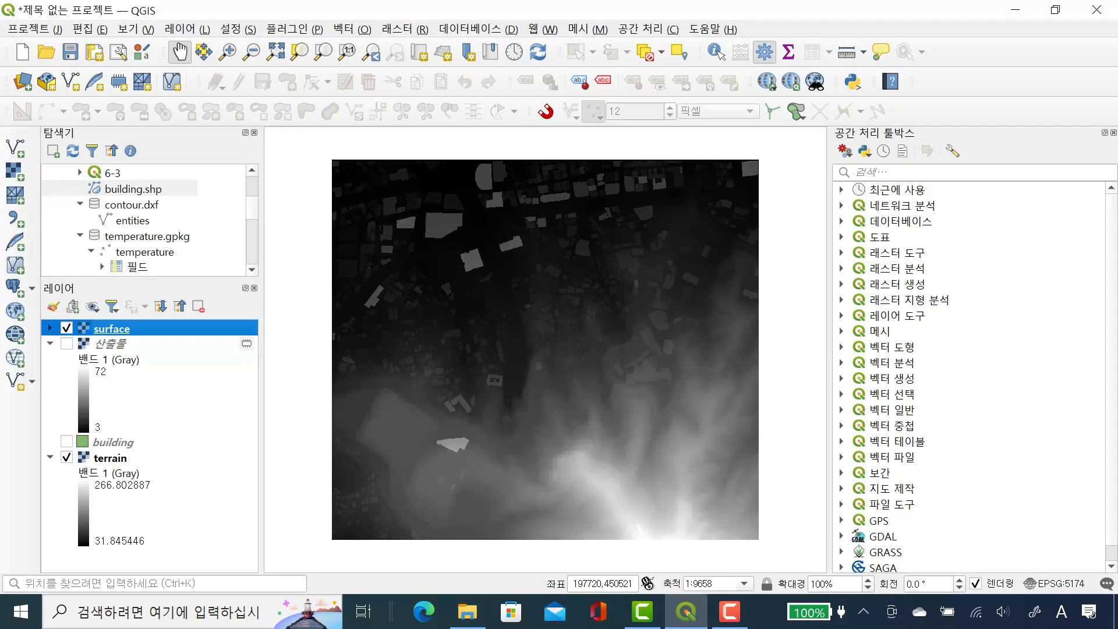
{"action": "key", "text": "space"}
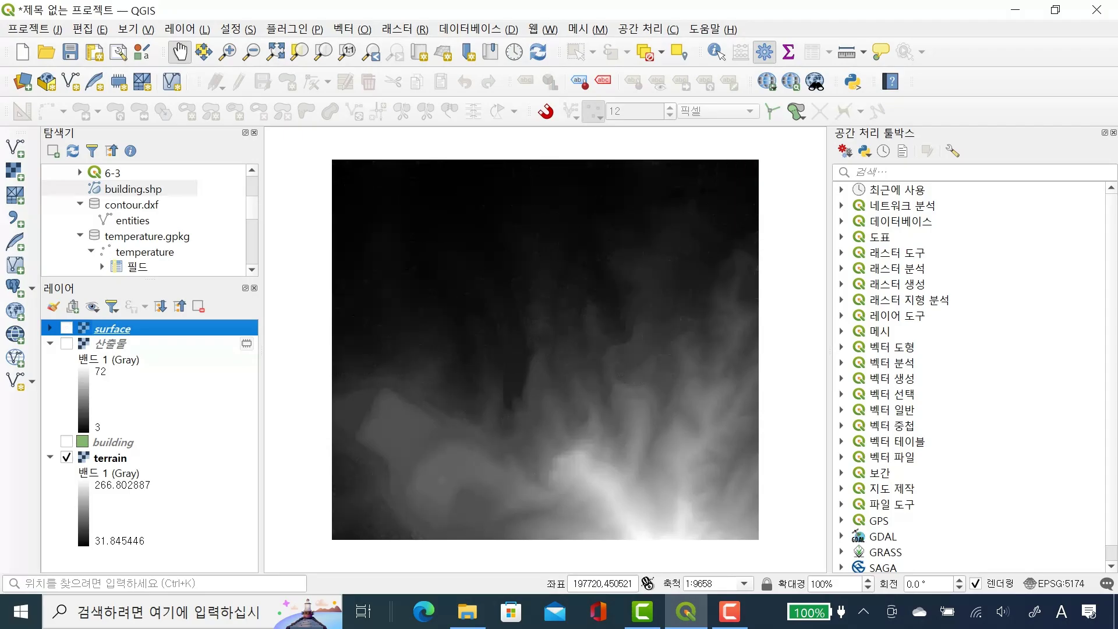
{"action": "key", "text": "space"}
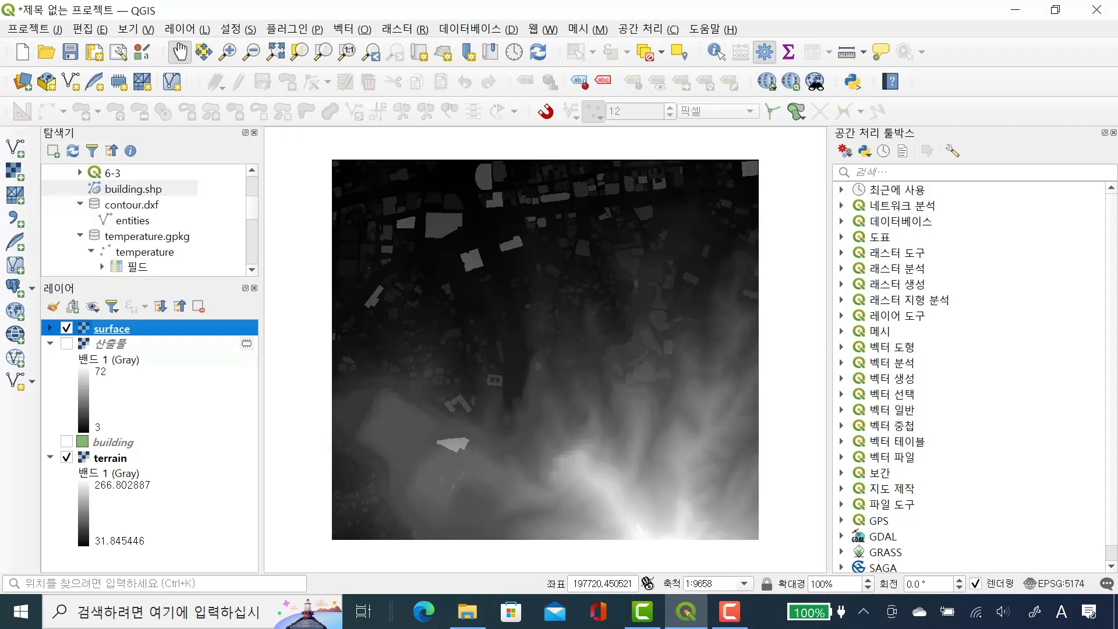
{"action": "key", "text": "space"}
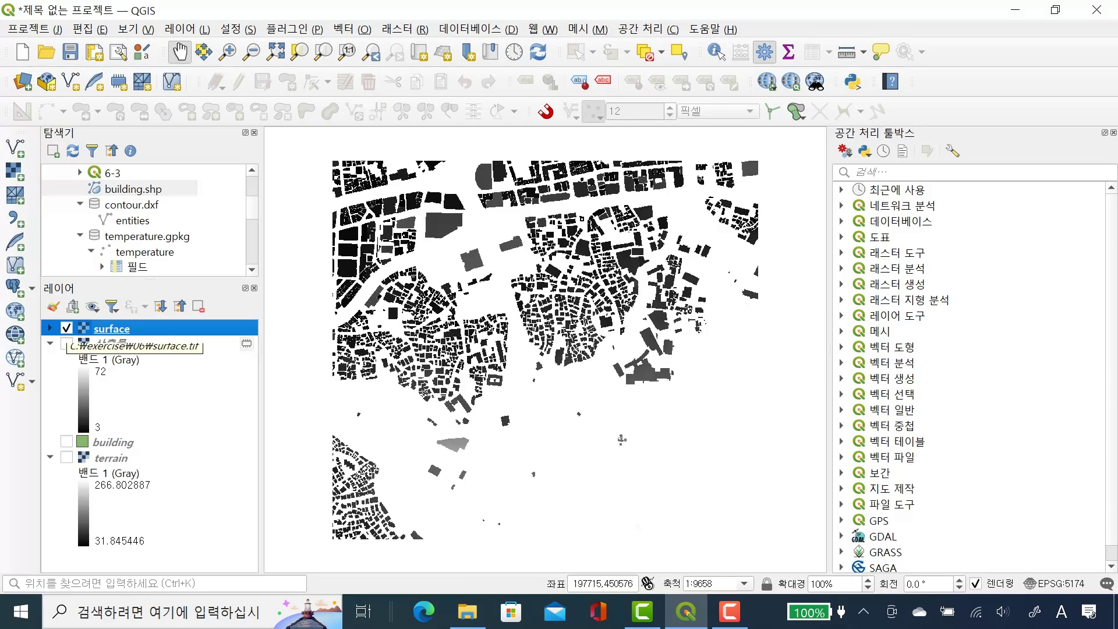
Step: Compare the building polygons, the 산출물 height raster and the surface raster by showing them in turn, with and without terrain
{"action": "left_click", "coordinate": [66, 328]}
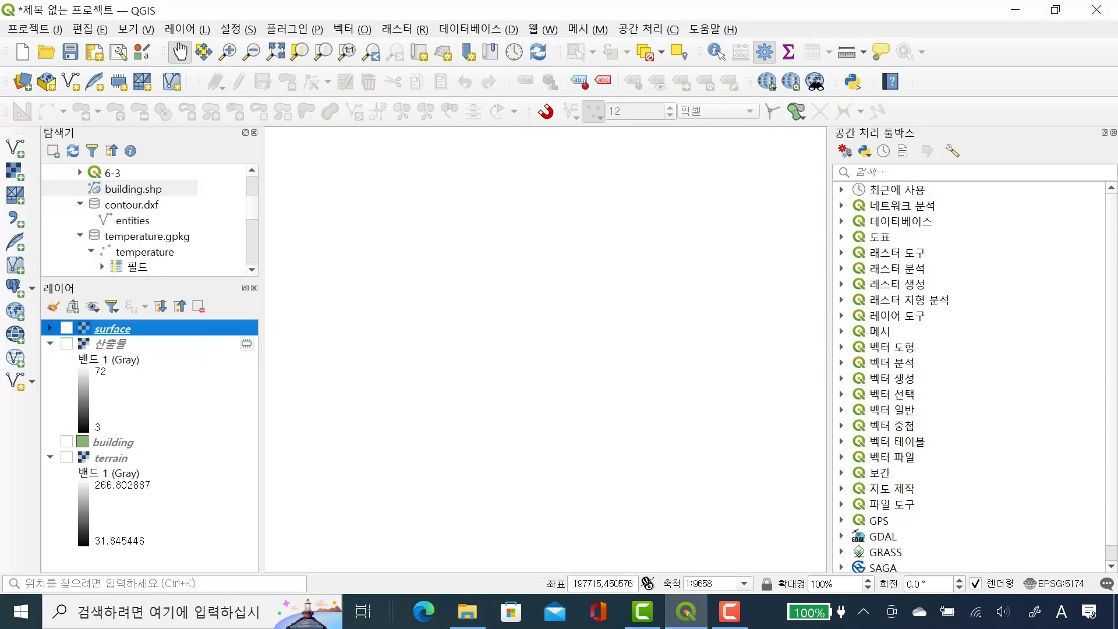
{"action": "left_click", "coordinate": [66, 441]}
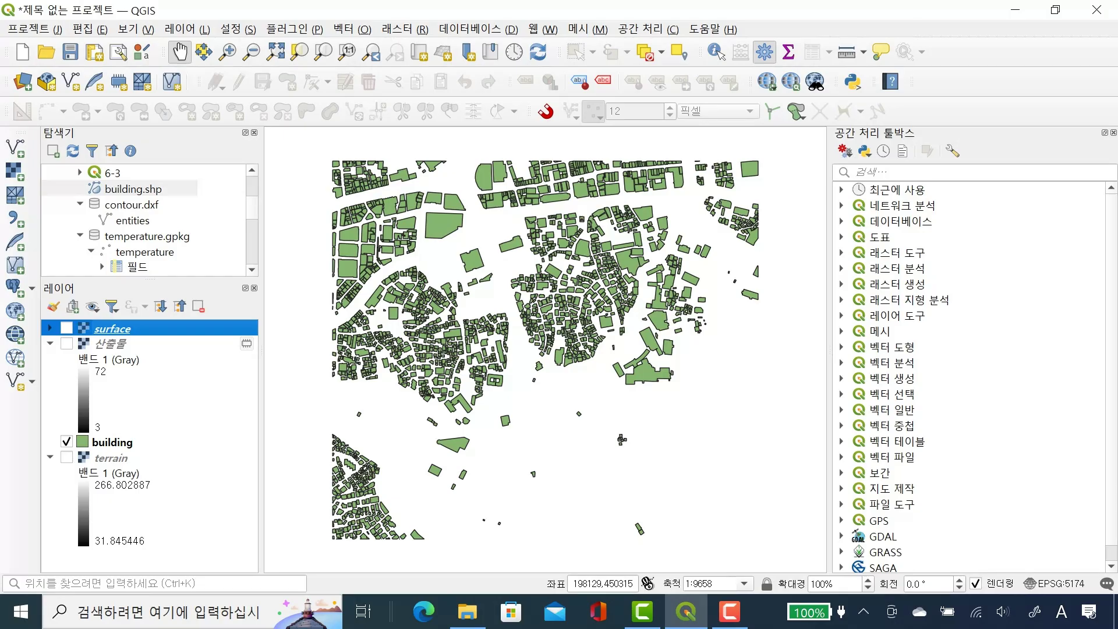
{"action": "left_click", "coordinate": [67, 343]}
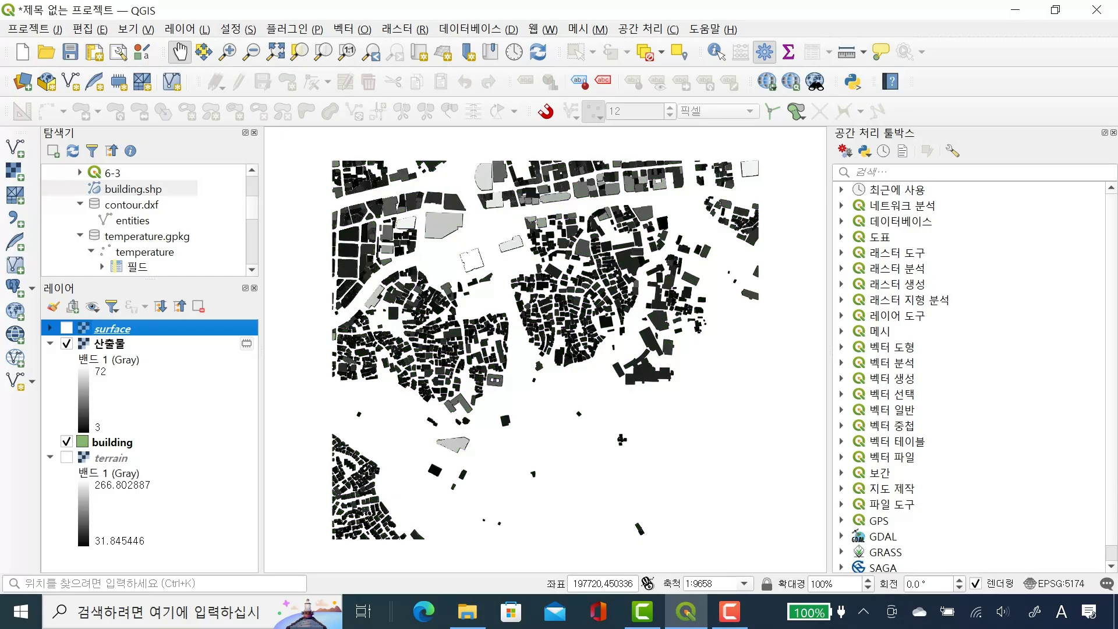
{"action": "left_click", "coordinate": [66, 442]}
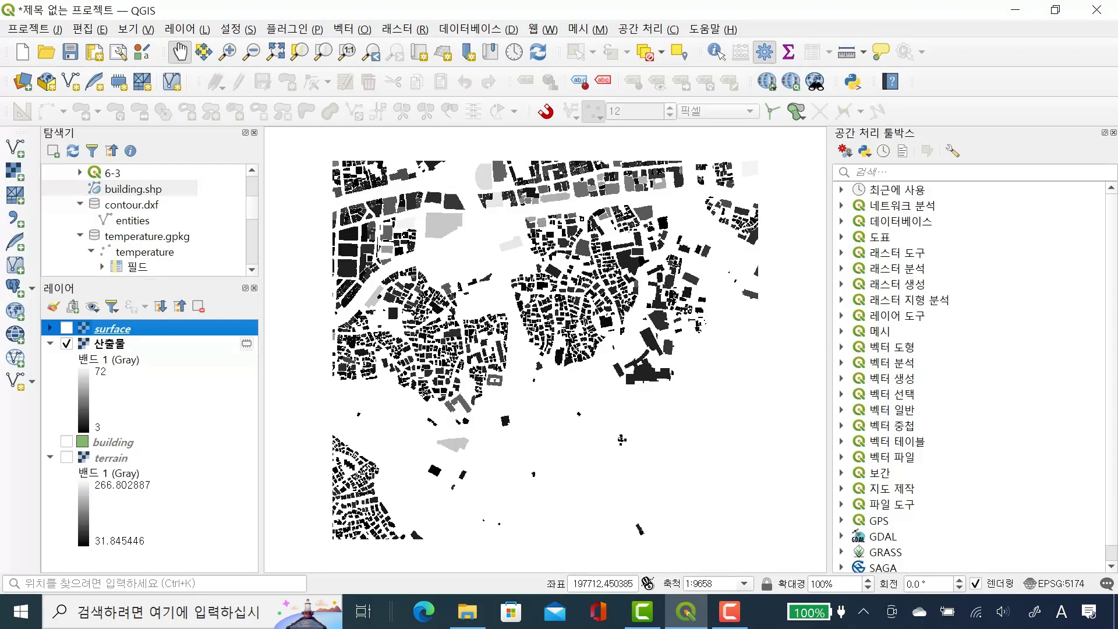
{"action": "left_click", "coordinate": [66, 457]}
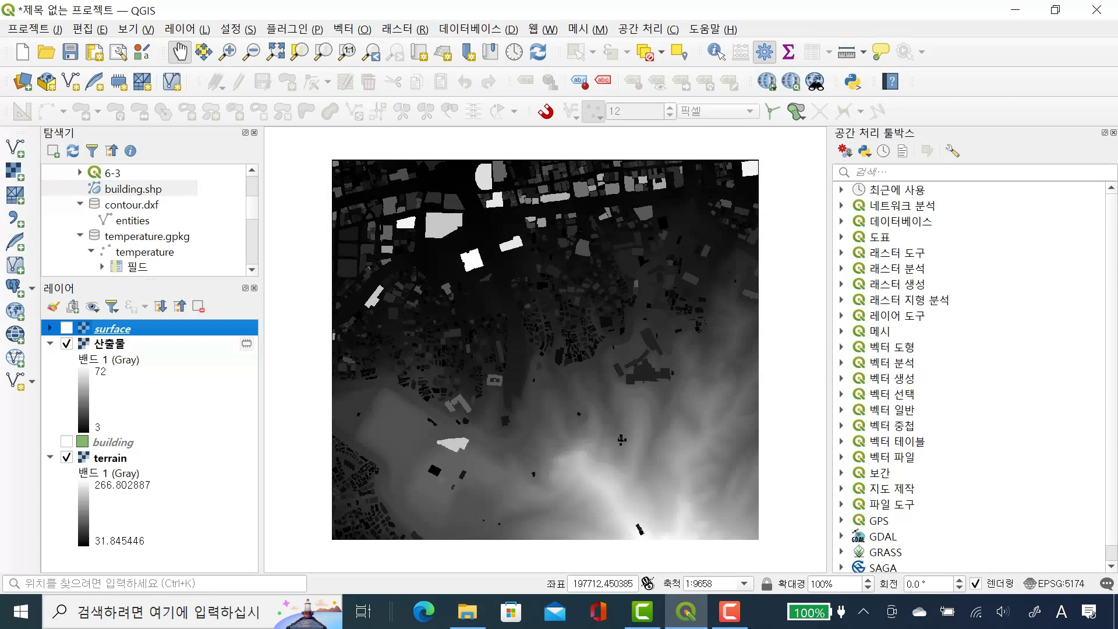
{"action": "left_click", "coordinate": [66, 457]}
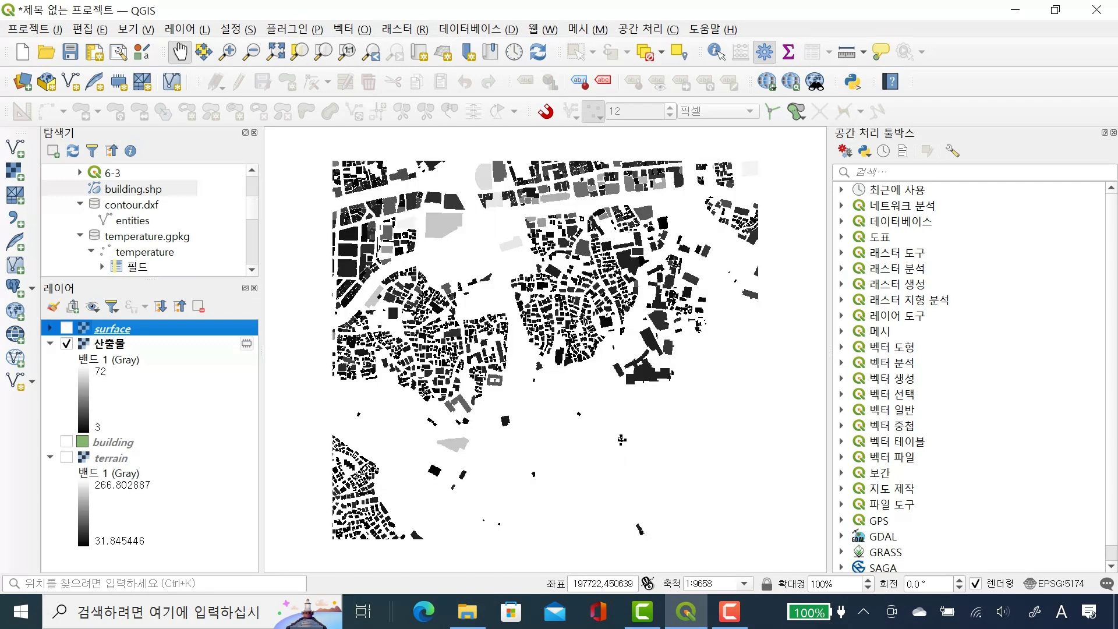
{"action": "left_click", "coordinate": [66, 328]}
{"action": "left_click", "coordinate": [66, 343]}
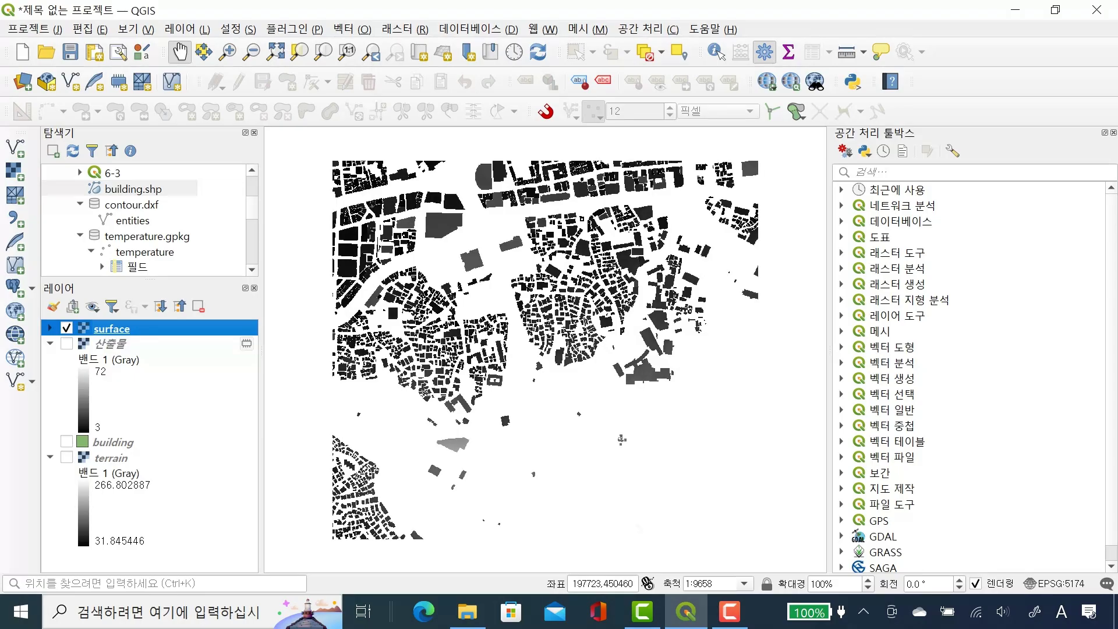
Step: Remove the surface and 산출물 layers from the project and show the building layer again
{"action": "right_click", "coordinate": [112, 328]}
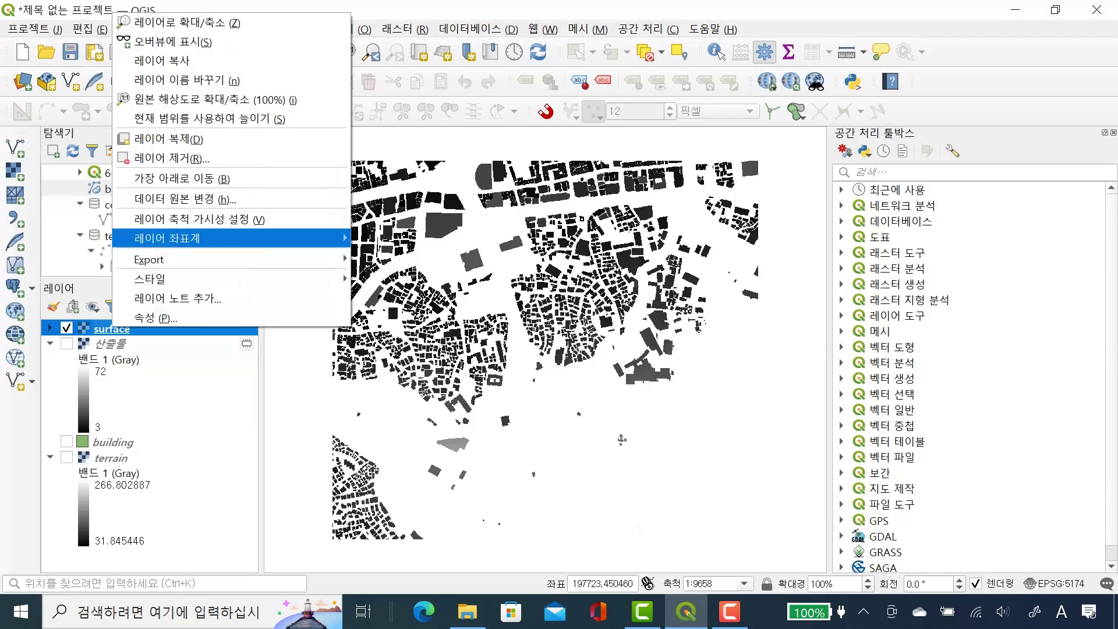
{"action": "left_click", "coordinate": [151, 158]}
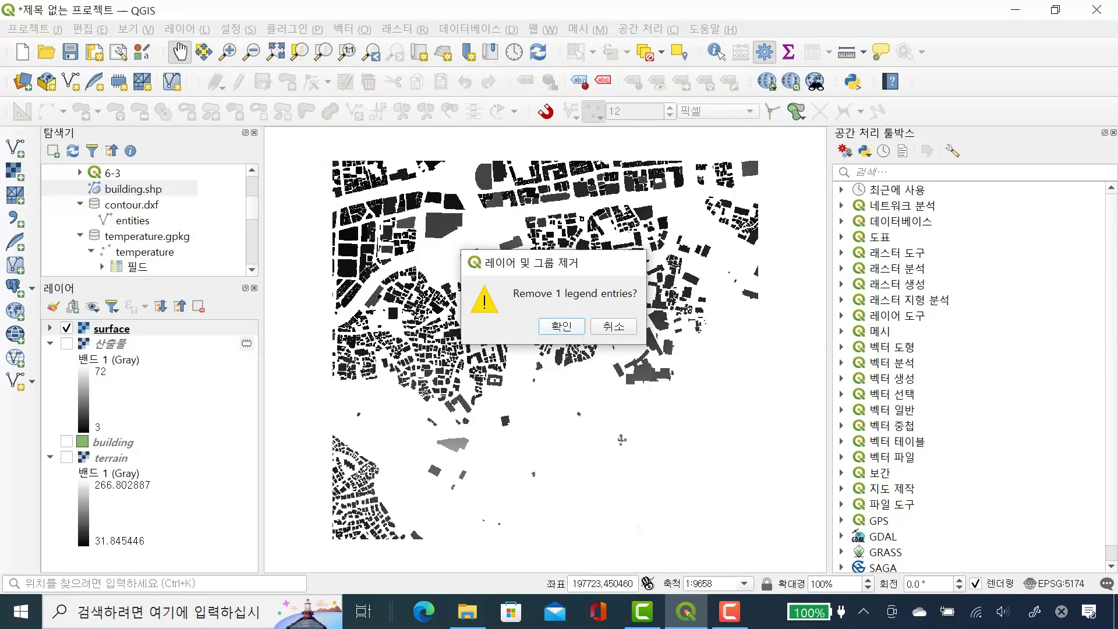
{"action": "key", "text": "Return"}
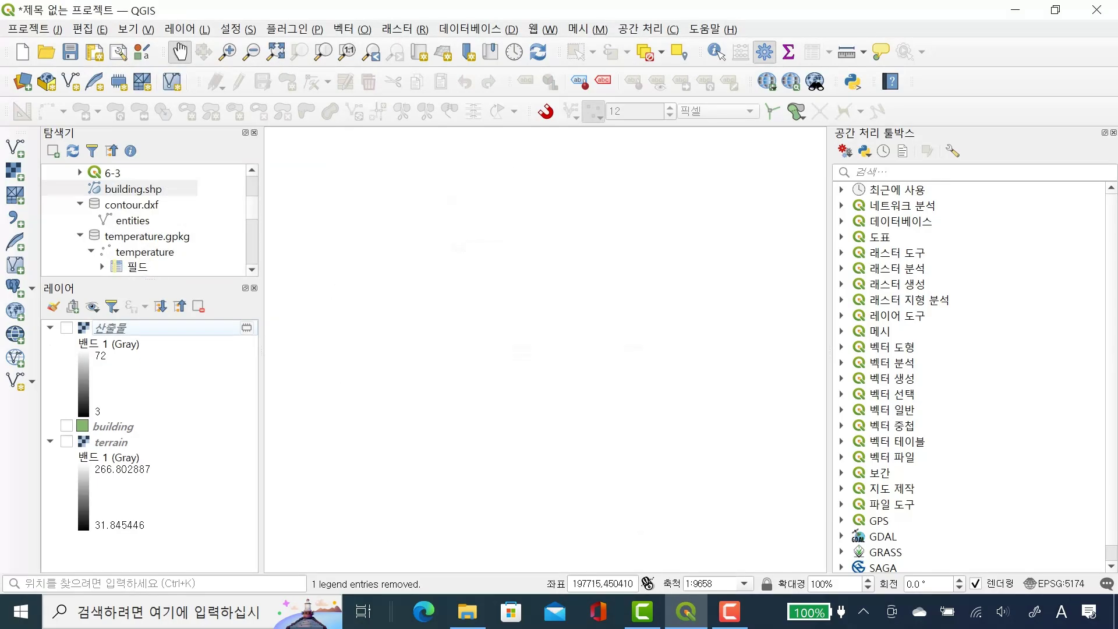
{"action": "left_click", "coordinate": [111, 328]}
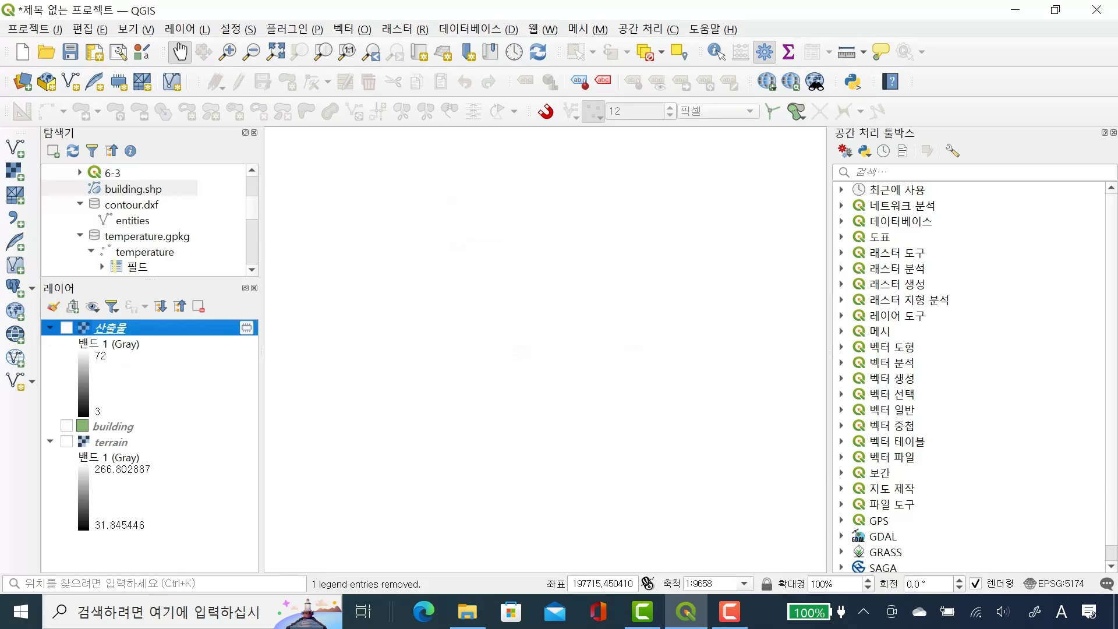
{"action": "right_click", "coordinate": [112, 329]}
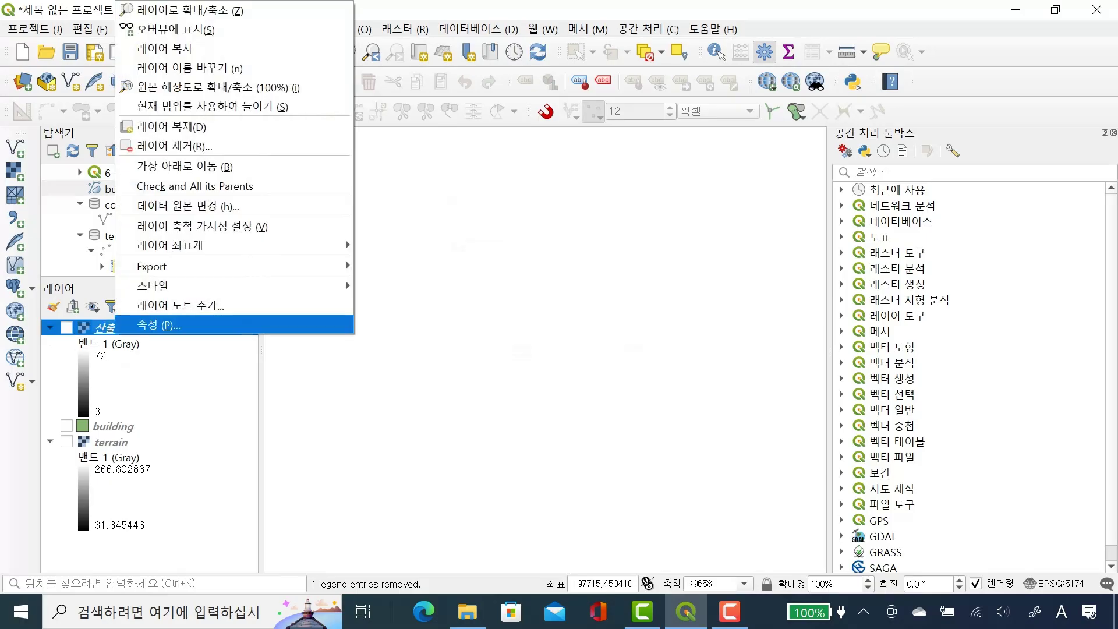
{"action": "left_click", "coordinate": [152, 143]}
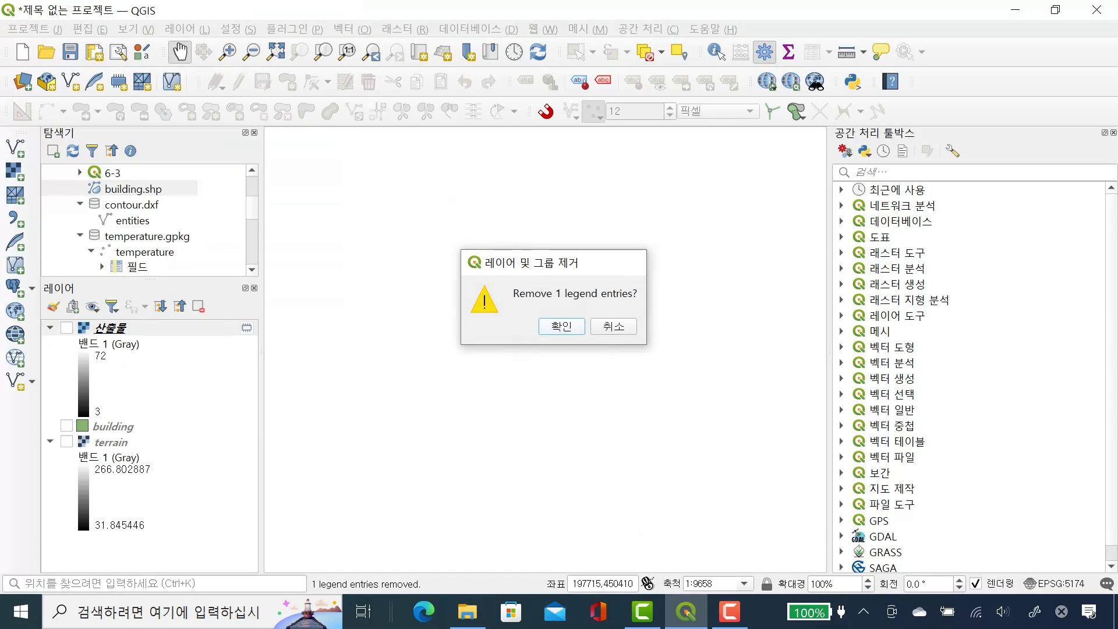
{"action": "key", "text": "Return"}
{"action": "left_click", "coordinate": [66, 328]}
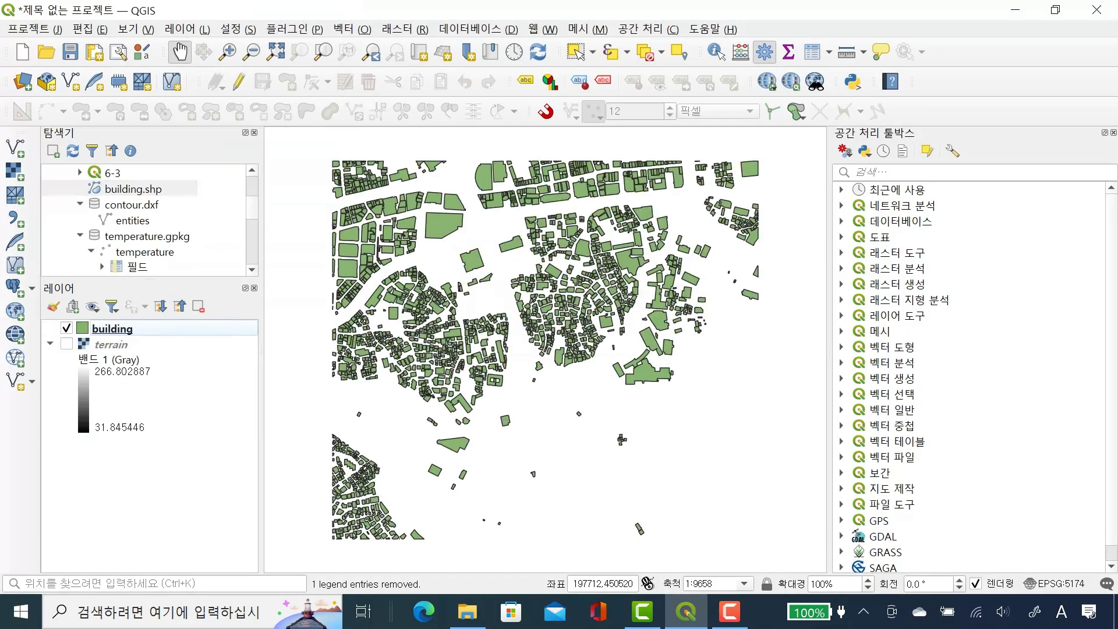
Step: Set up a vector-to-raster conversion of building using the 높이 field, with size in 좌표계 단위 and horizontal and vertical resolution of 1
{"action": "left_click", "coordinate": [405, 28]}
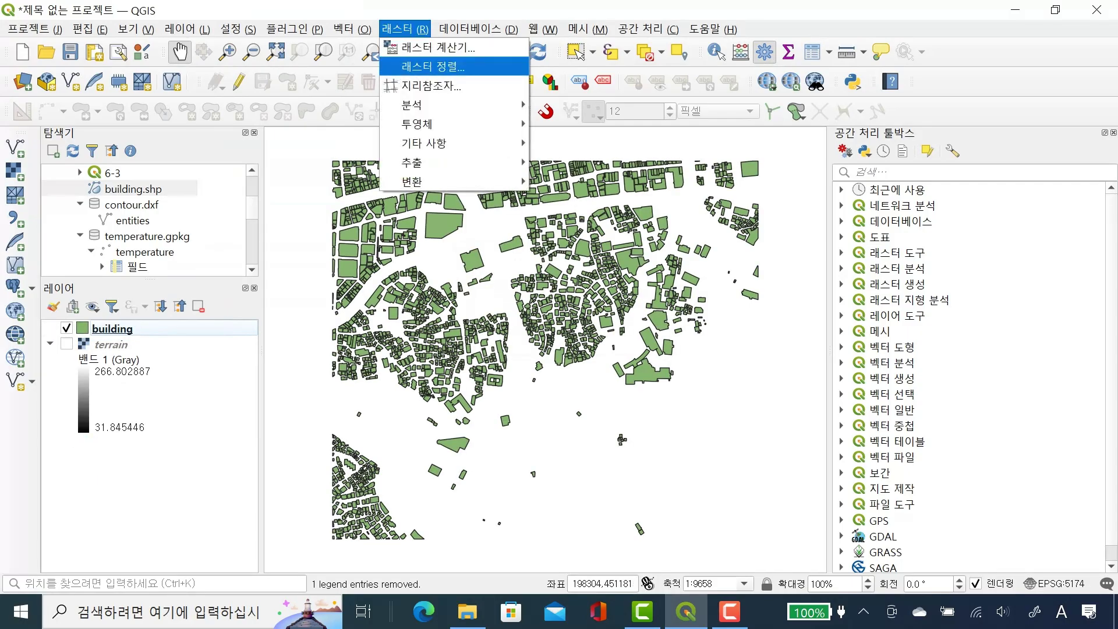
{"action": "mouse_move", "coordinate": [412, 181]}
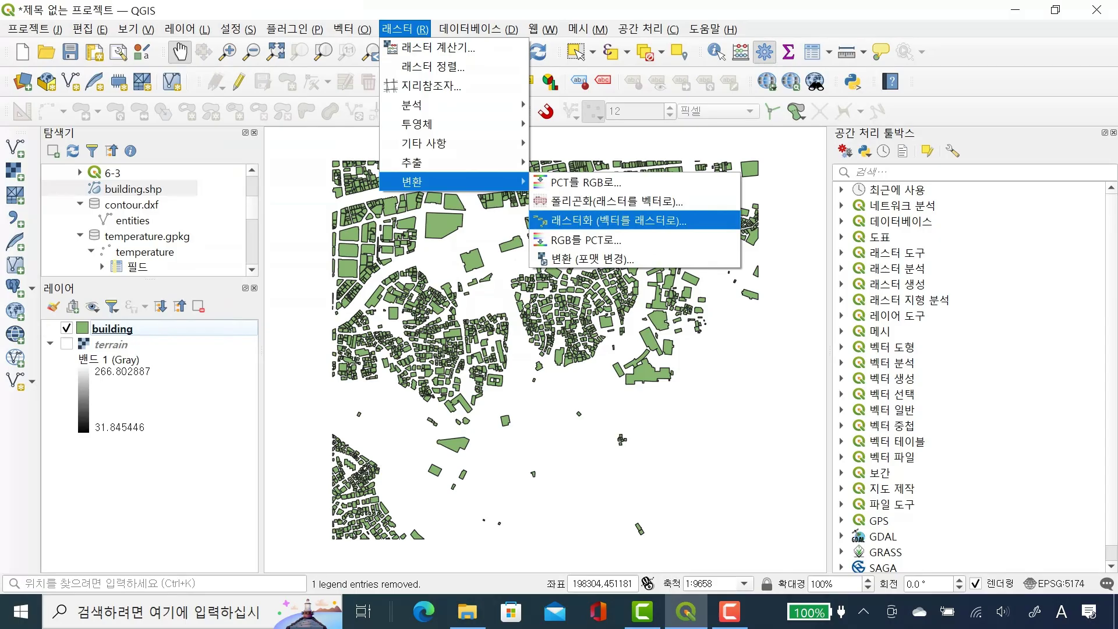
{"action": "key", "text": "Return"}
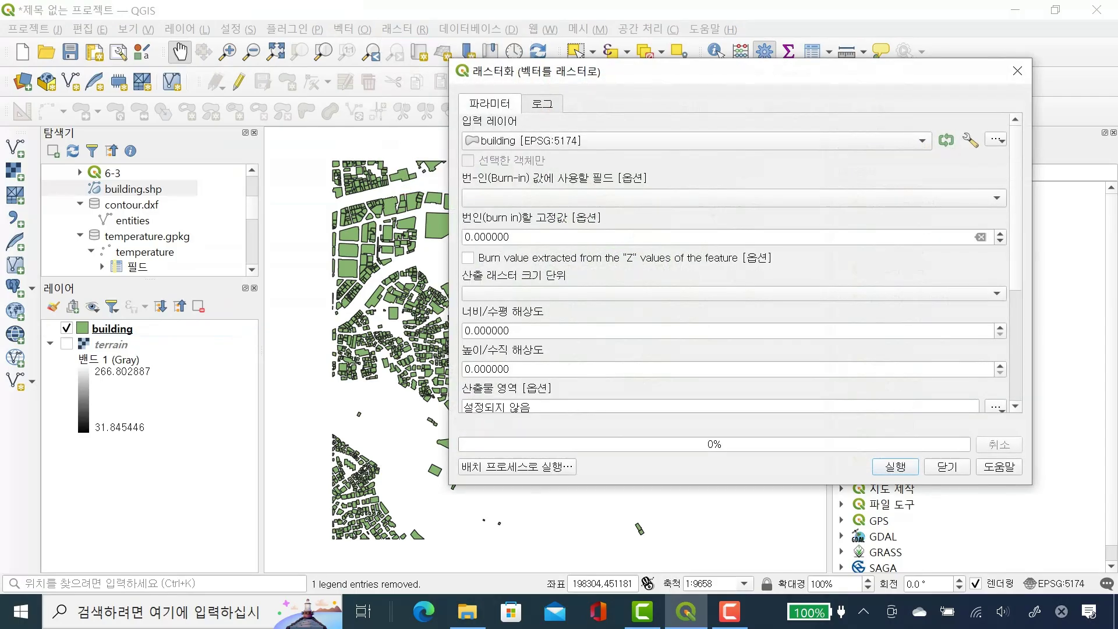
{"action": "left_click", "coordinate": [728, 199]}
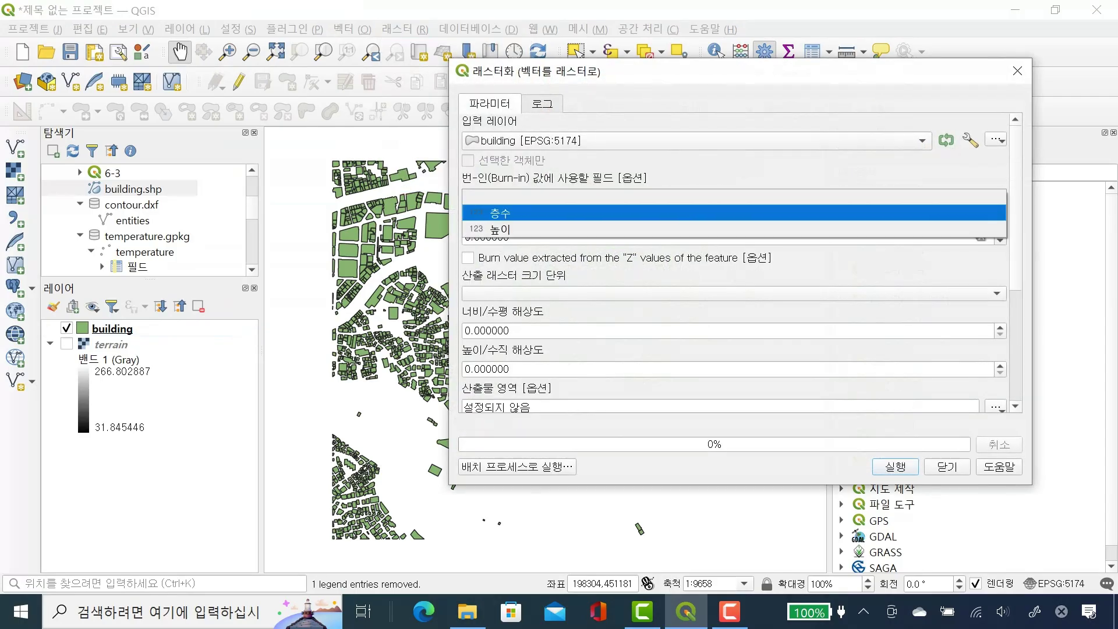
{"action": "left_click", "coordinate": [582, 229]}
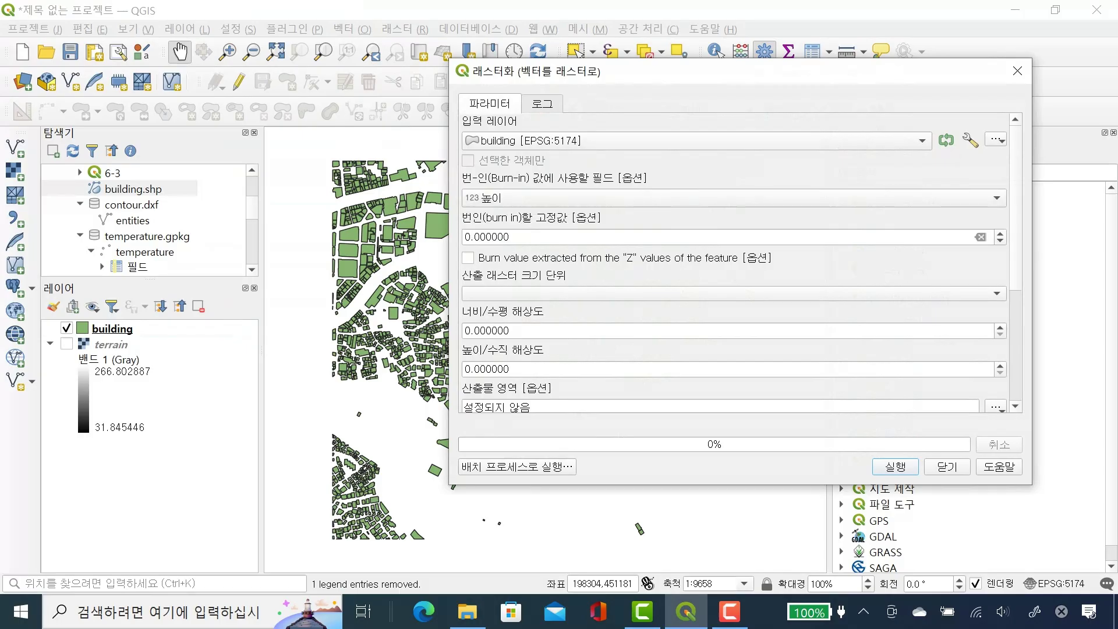
{"action": "left_click", "coordinate": [728, 293]}
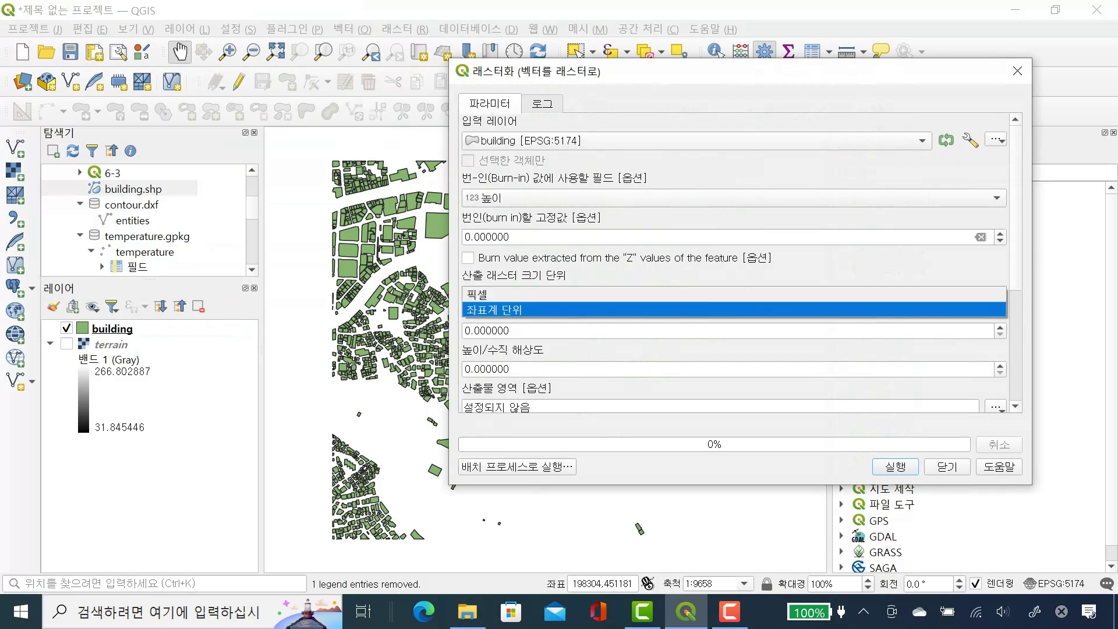
{"action": "left_click", "coordinate": [582, 309]}
{"action": "key", "text": "Tab"}
{"action": "type", "text": "1"}
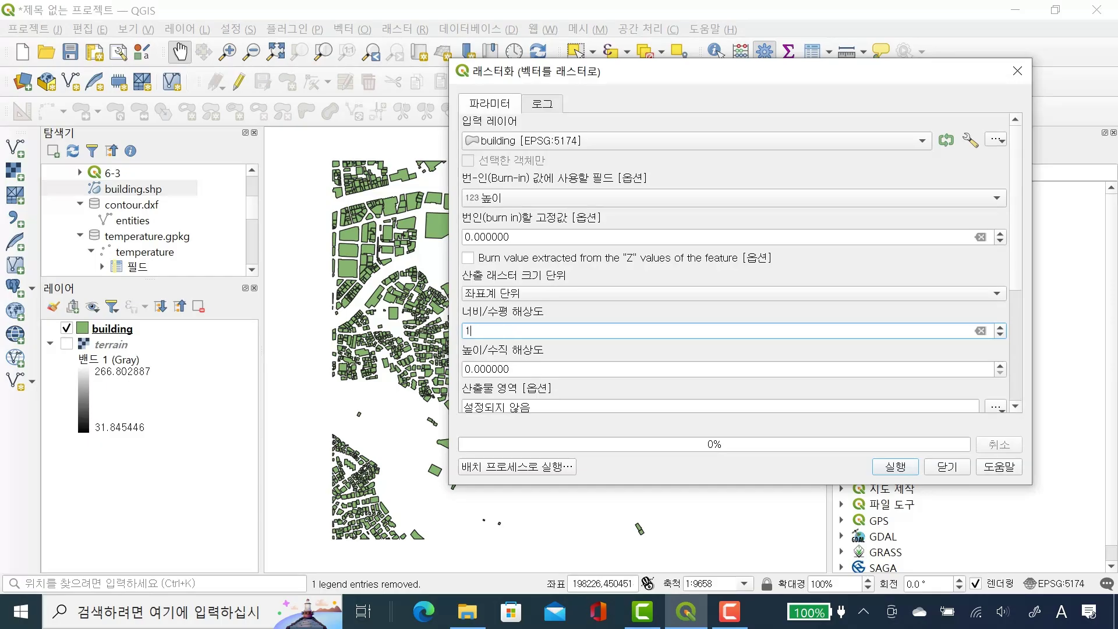
{"action": "key", "text": "Tab"}
{"action": "type", "text": "1"}
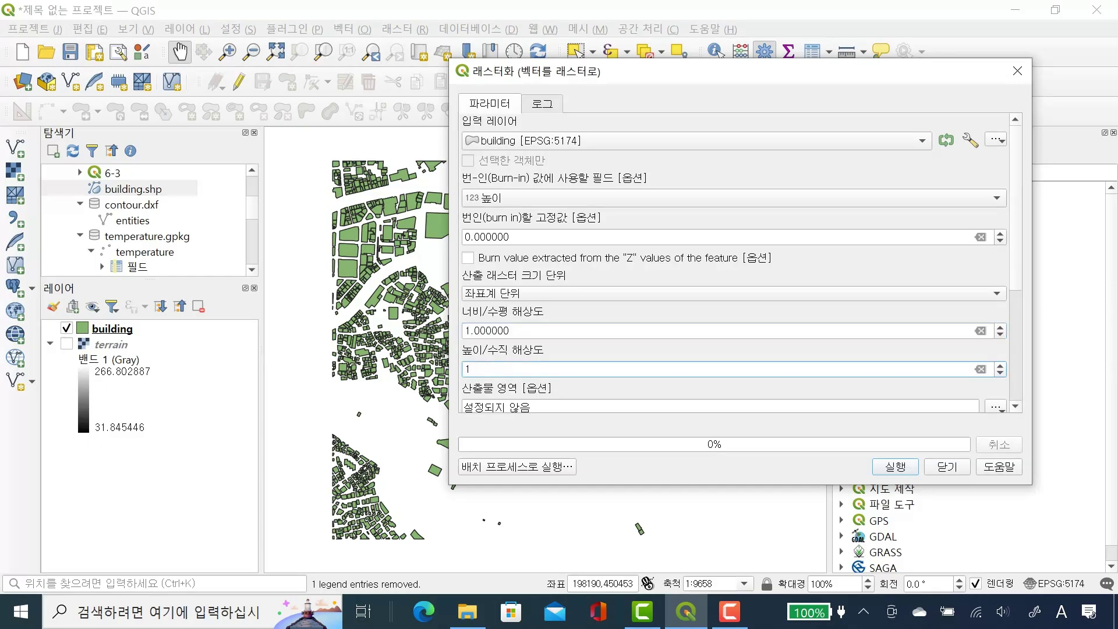
Step: Set the rasterization's output extent to that of the terrain layer
{"action": "scroll", "coordinate": [734, 262], "scroll_direction": "down", "scroll_amount": 3}
{"action": "left_click", "coordinate": [506, 341]}
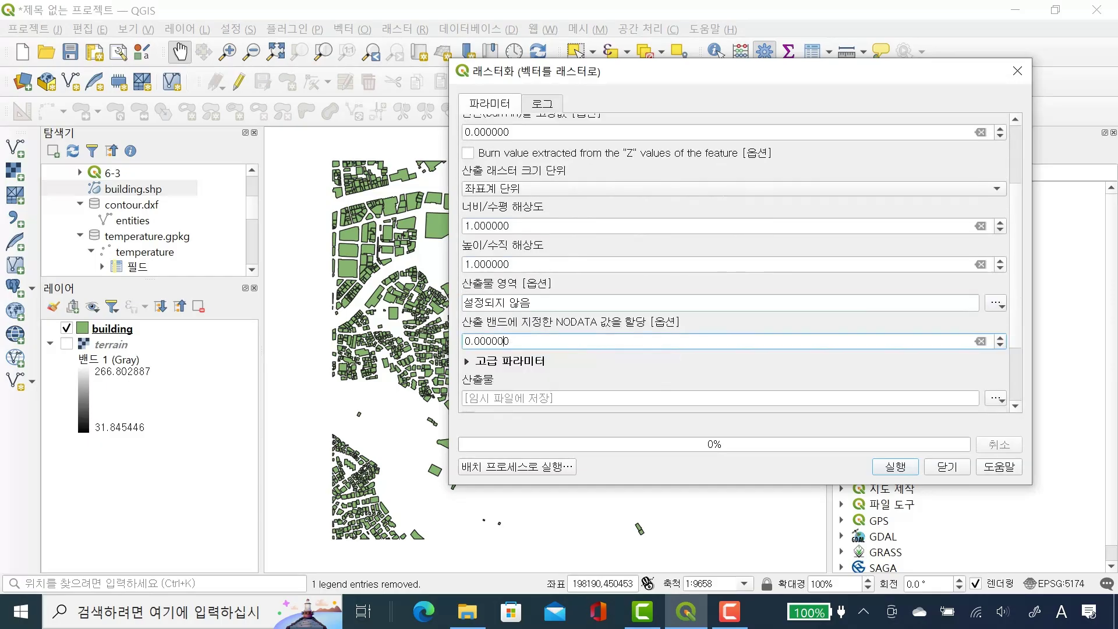
{"action": "left_click", "coordinate": [997, 302]}
{"action": "mouse_move", "coordinate": [1036, 321]}
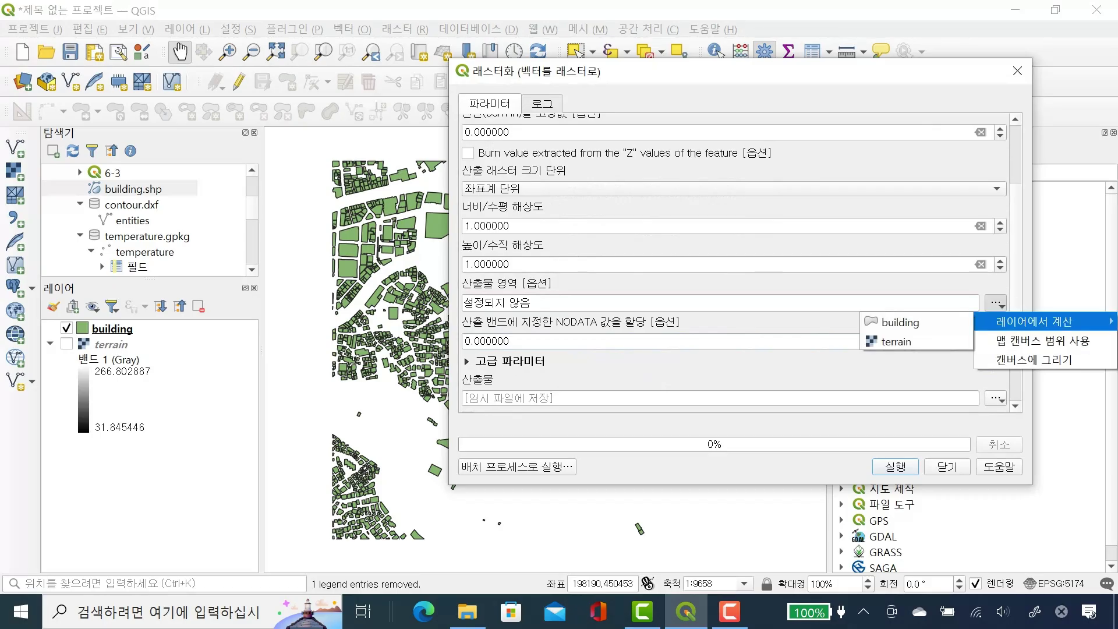
{"action": "left_click", "coordinate": [897, 341]}
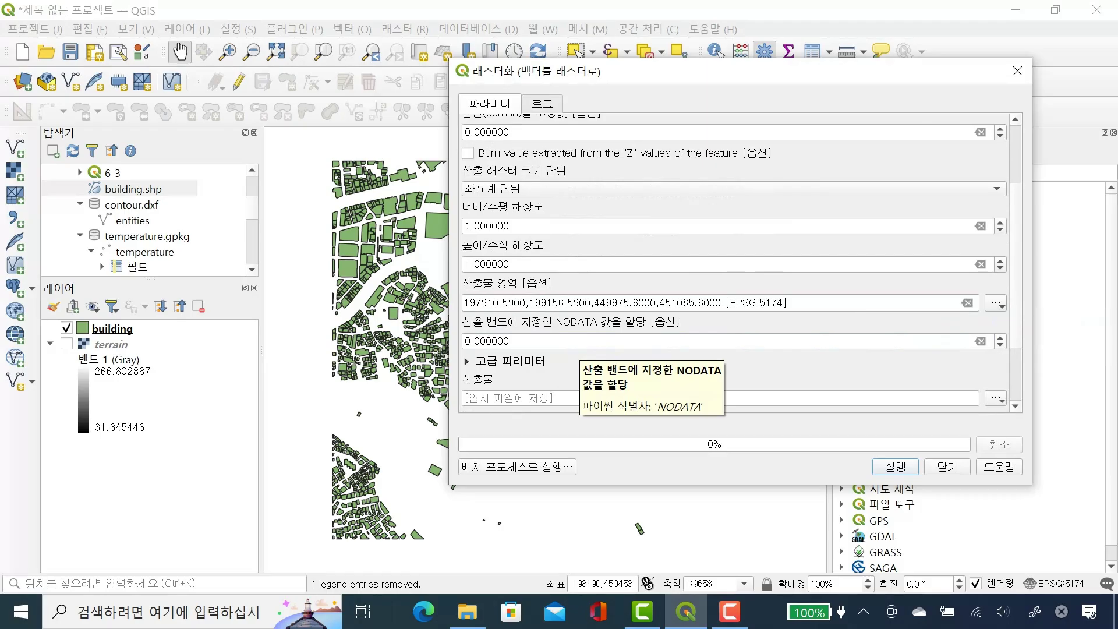
Step: Clear the NODATA value so it is unset, run the rasterization to a temporary file, and close the dialog
{"action": "left_click_drag", "start_coordinate": [512, 342], "coordinate": [465, 341]}
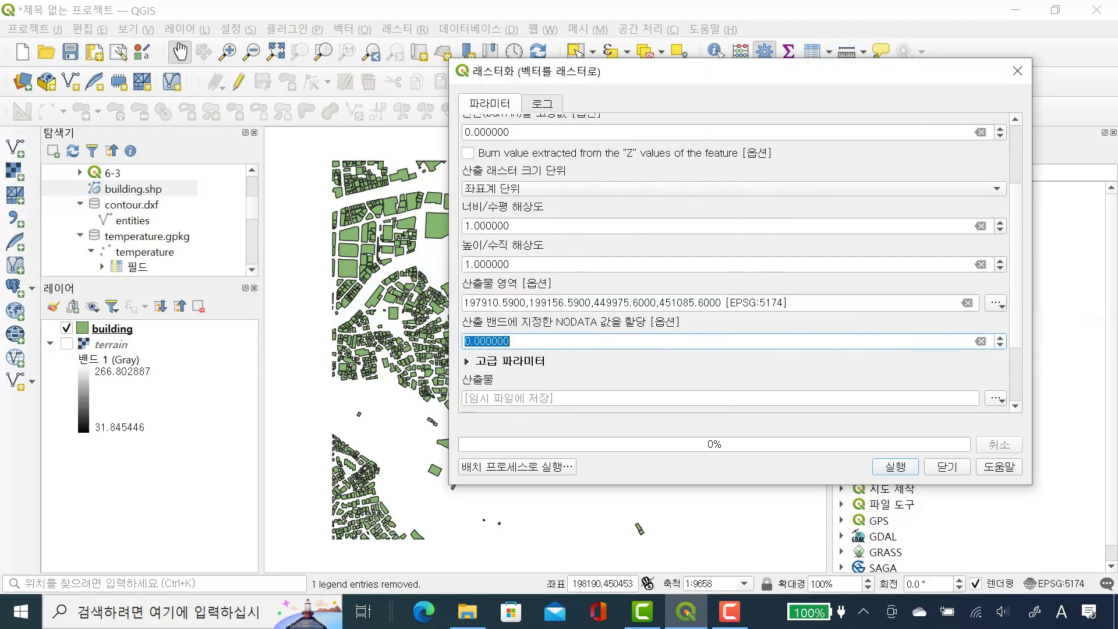
{"action": "key", "text": "BackSpace"}
{"action": "key", "text": "Tab"}
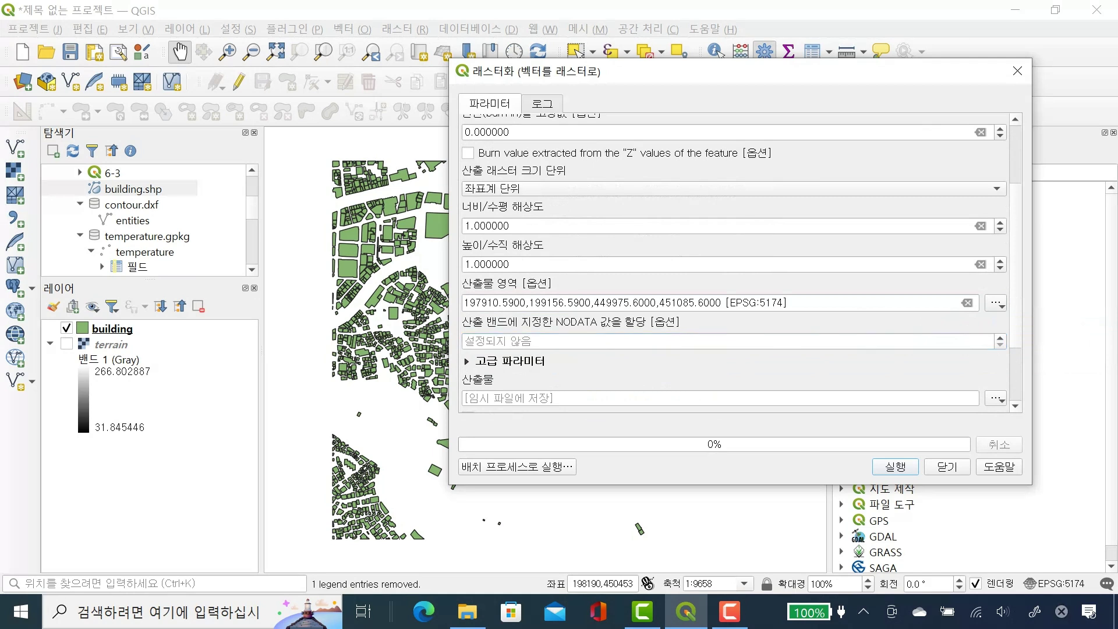
{"action": "key", "text": "Tab"}
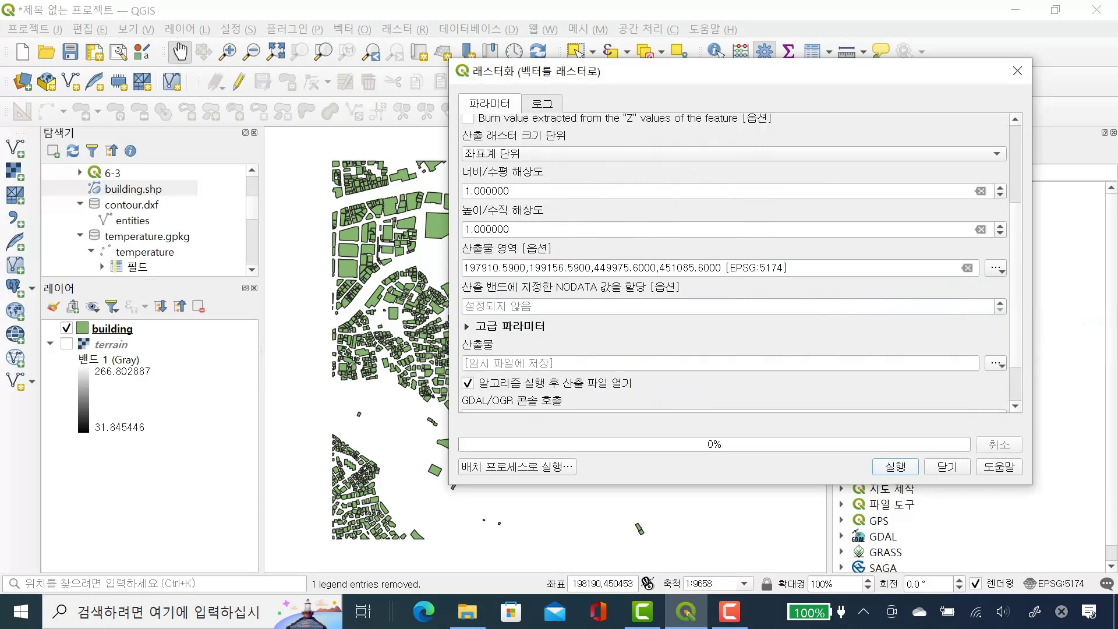
{"action": "key", "text": "Return"}
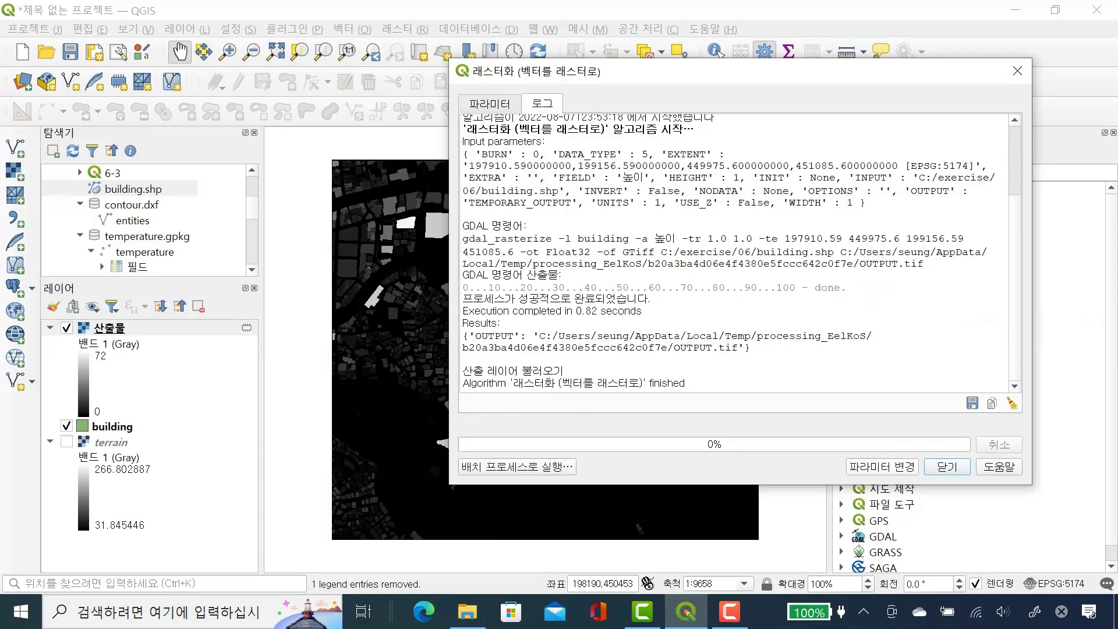
{"action": "key", "text": "Escape"}
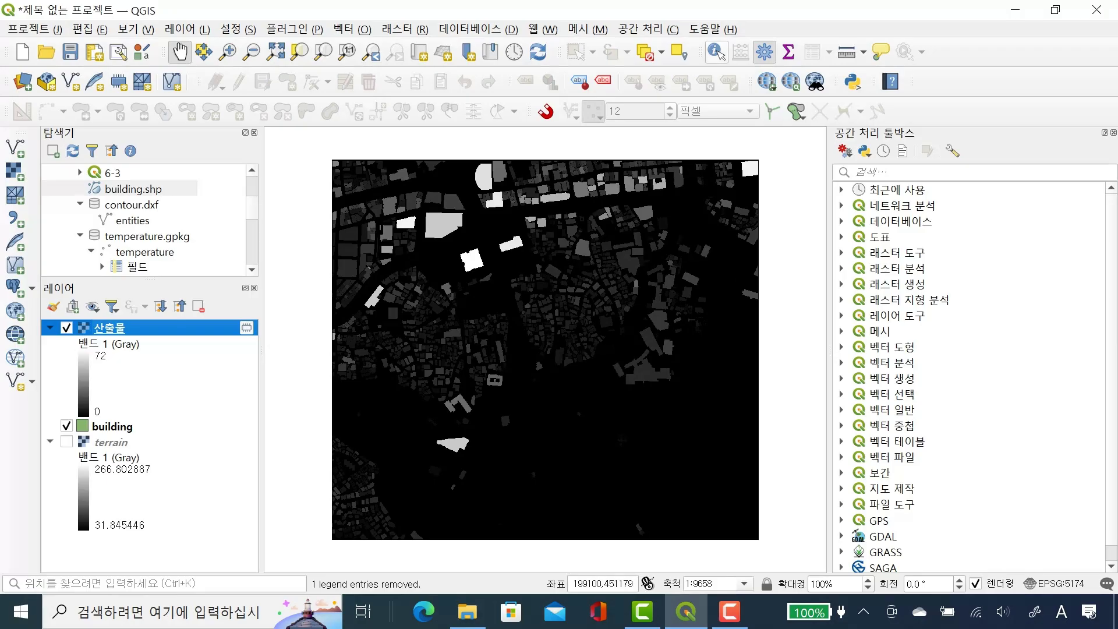
Step: Identify the 산출물 raster's values at a building and at a spot without buildings
{"action": "left_click", "coordinate": [716, 51]}
{"action": "left_click", "coordinate": [527, 163]}
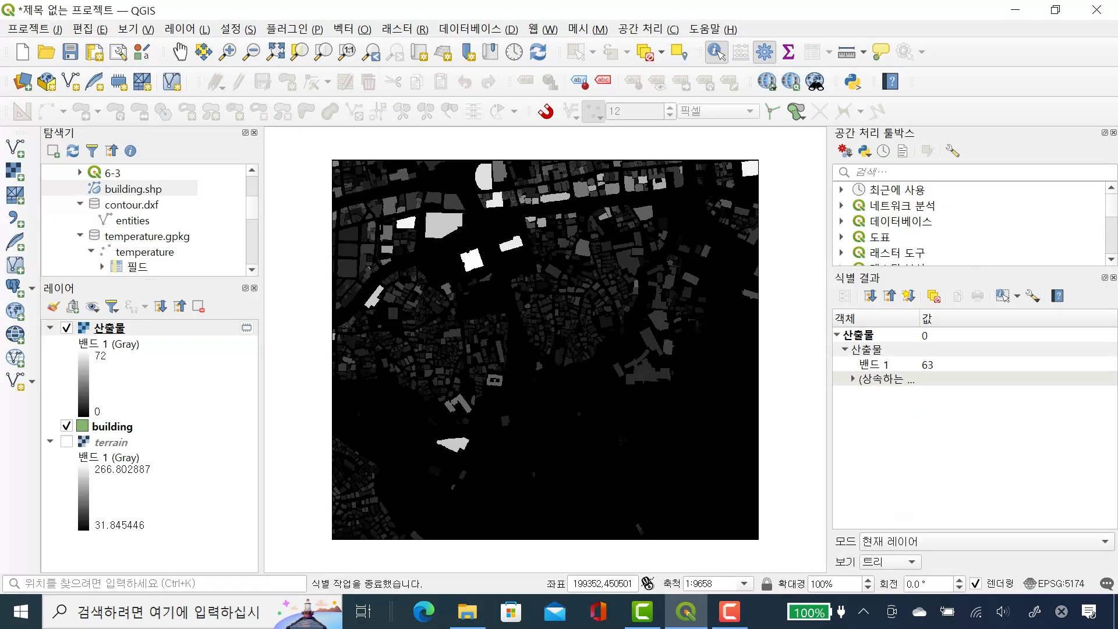
{"action": "left_click", "coordinate": [559, 407]}
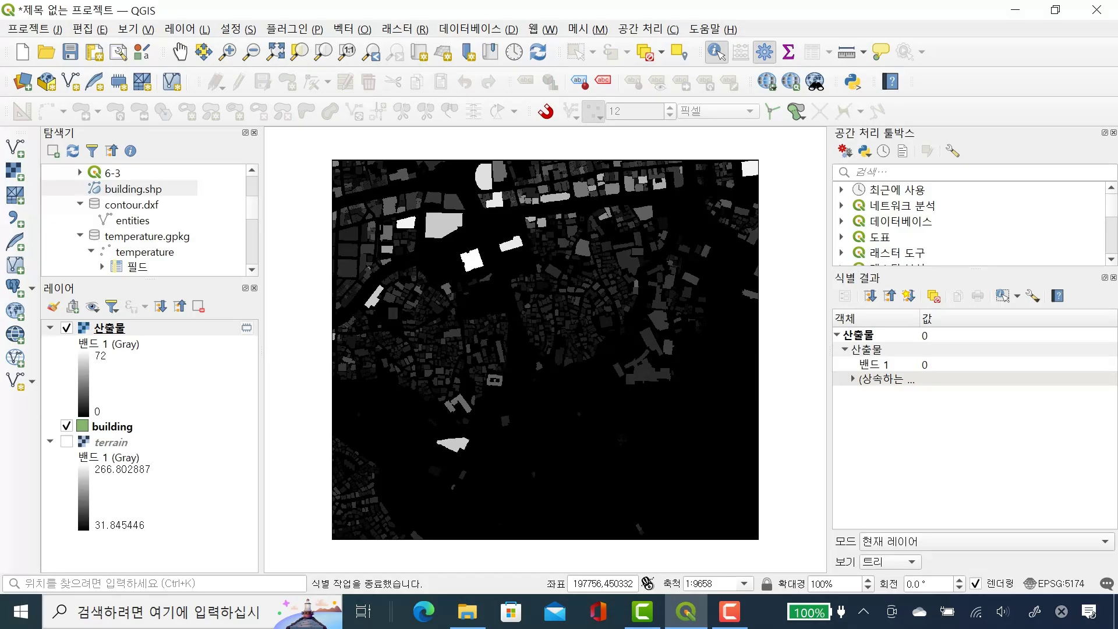
Step: Show the terrain layer and briefly hide 산출물 to compare the rasterized heights with the terrain and buildings
{"action": "left_click", "coordinate": [66, 442]}
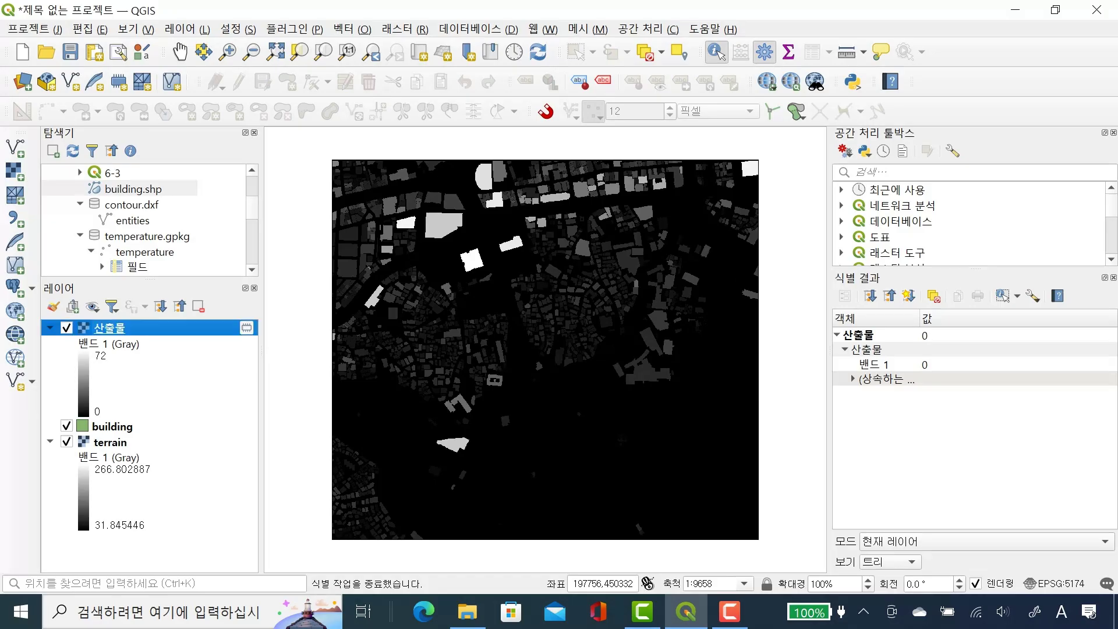
{"action": "left_click", "coordinate": [67, 327]}
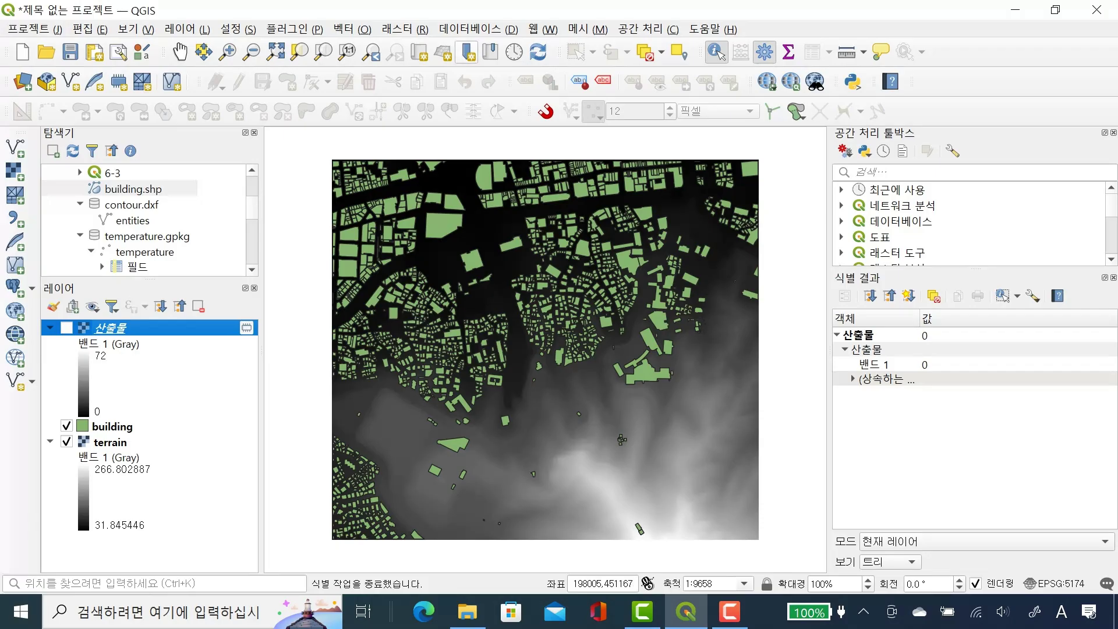
{"action": "key", "text": "space"}
Step: Enter the expression "산출물@1" + "terrain@1" in the raster calculator
{"action": "key", "text": "alt+r"}
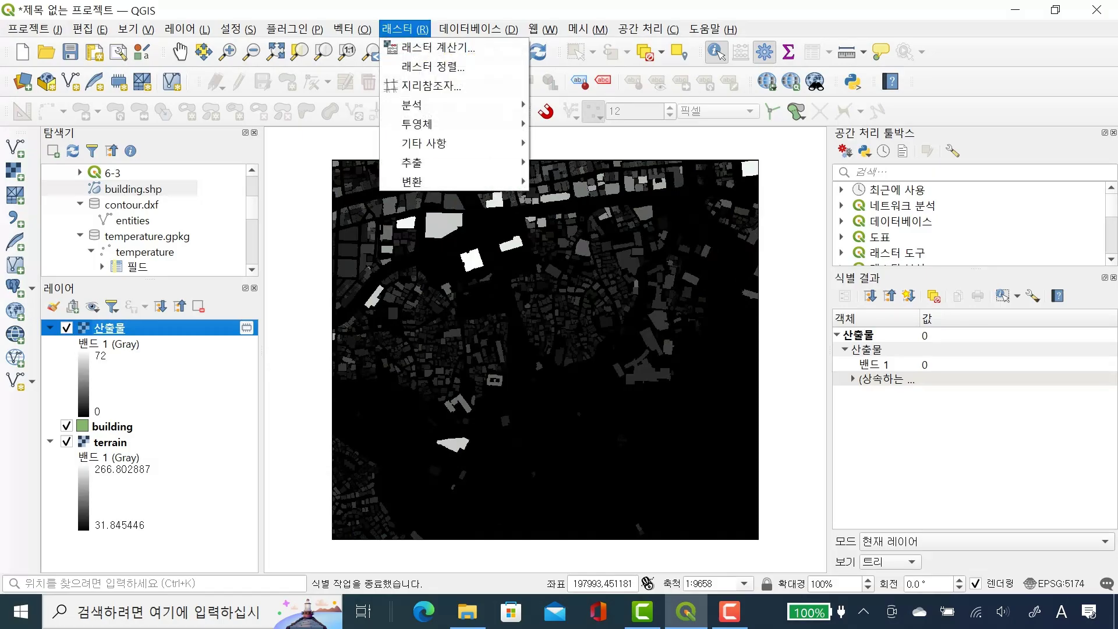
{"action": "key", "text": "Down"}
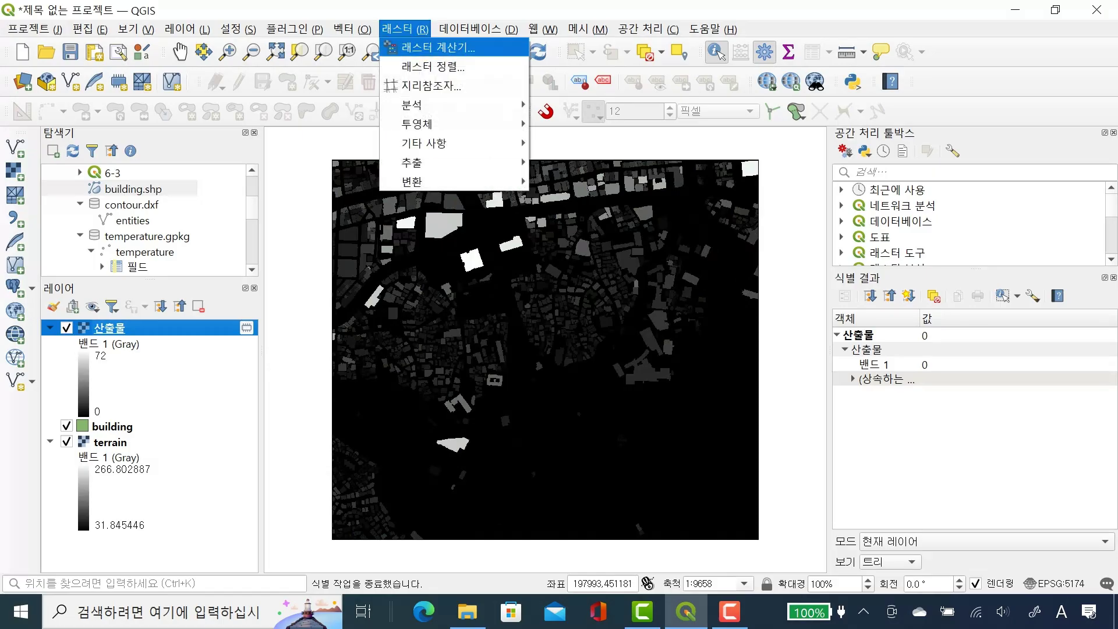
{"action": "key", "text": "Return"}
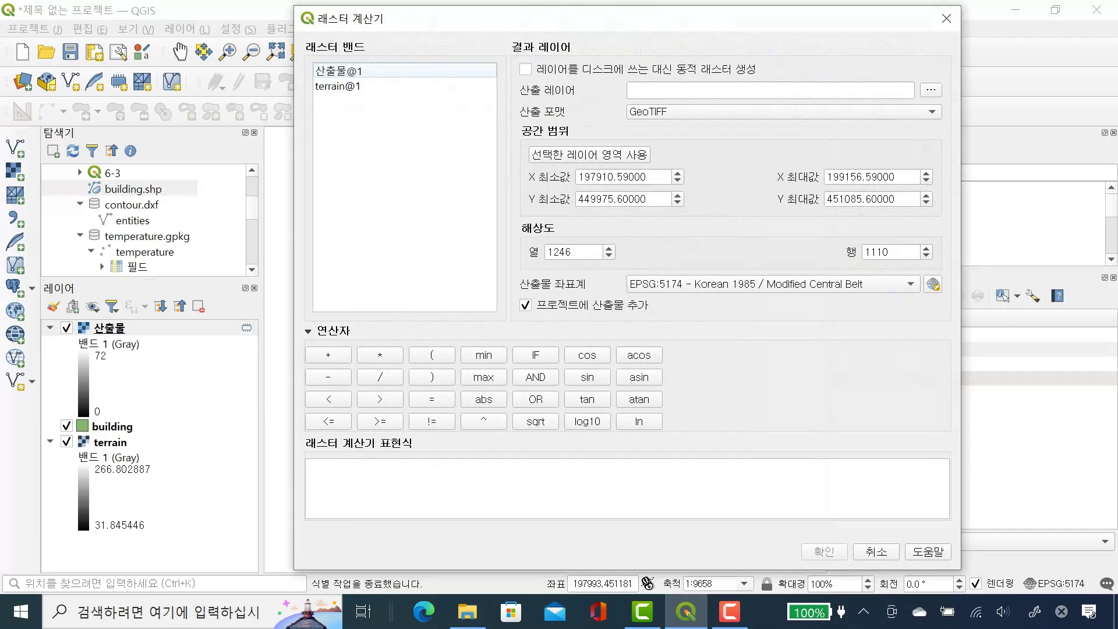
{"action": "double_click", "coordinate": [339, 70]}
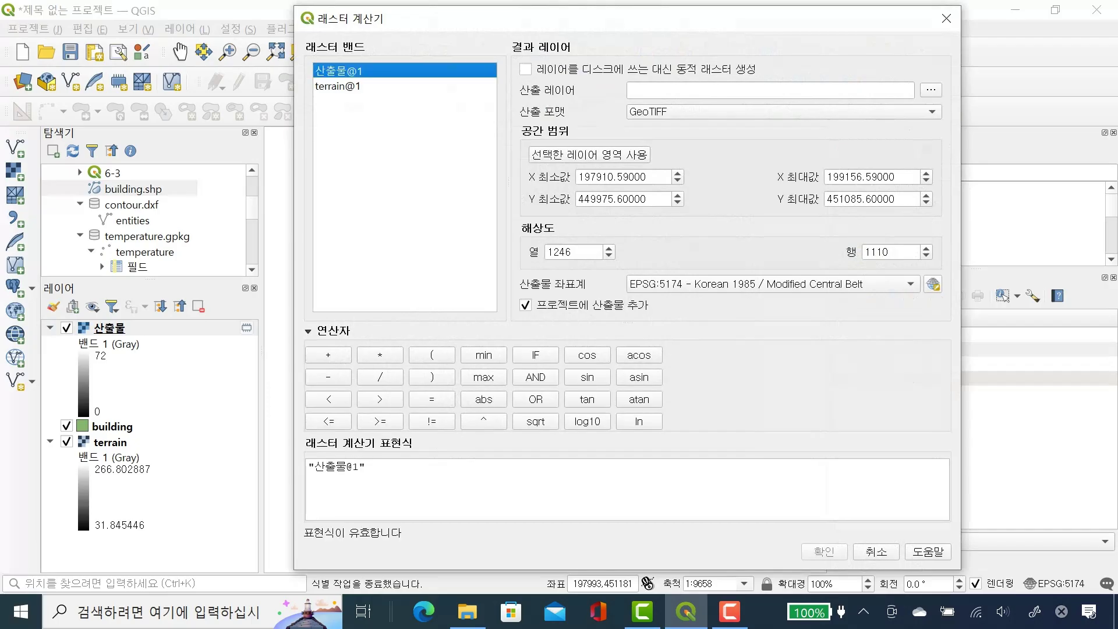
{"action": "left_click", "coordinate": [328, 355]}
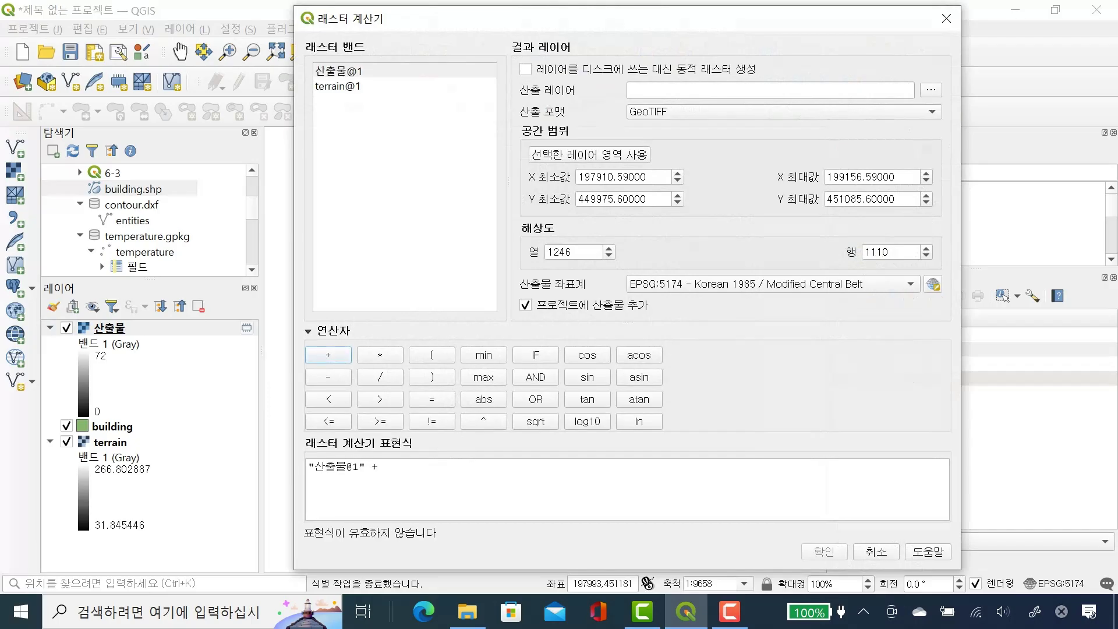
{"action": "double_click", "coordinate": [338, 86]}
Step: Set the calculator's output to the existing surface.tif in exercise\06, allow overwriting it, and run the calculation
{"action": "left_click", "coordinate": [931, 89]}
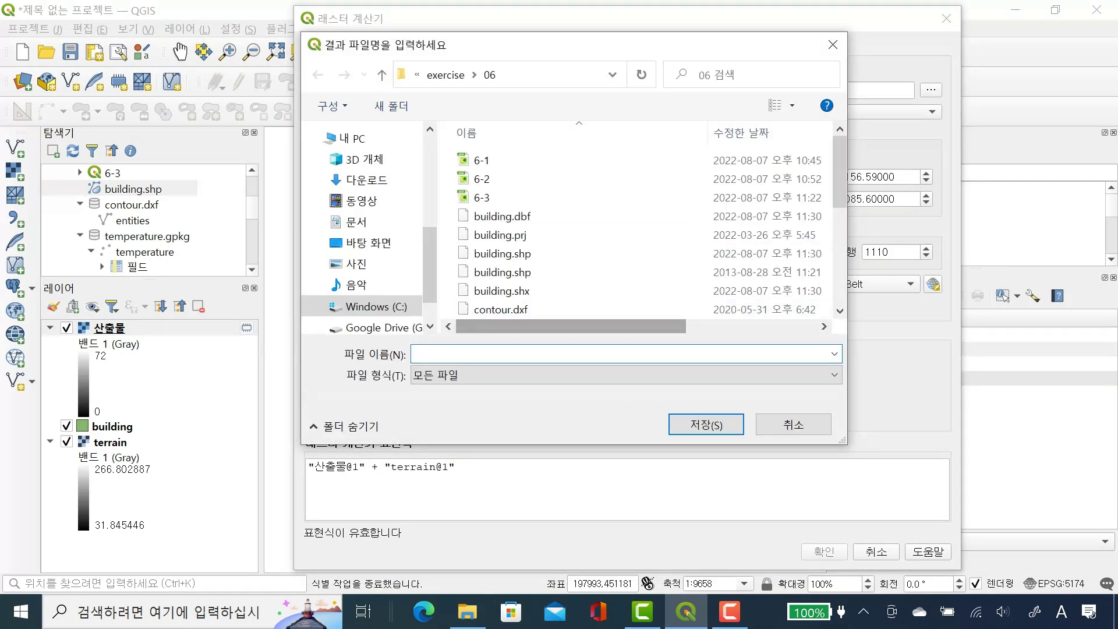
{"action": "scroll", "coordinate": [524, 303], "scroll_direction": "down", "scroll_amount": 3}
{"action": "scroll", "coordinate": [525, 303], "scroll_direction": "up", "scroll_amount": 3}
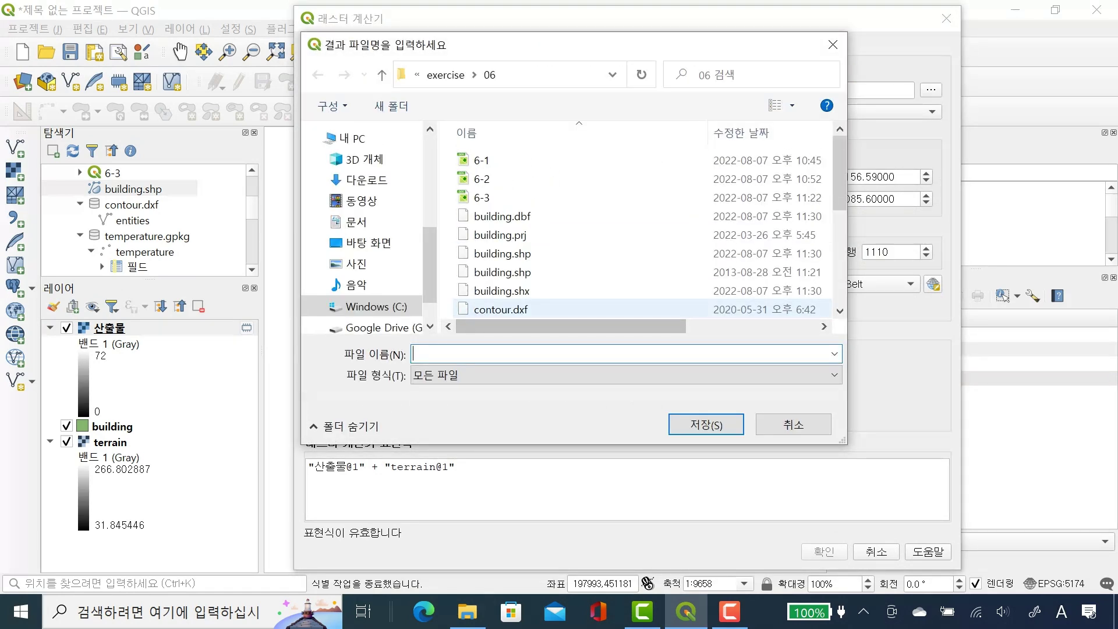
{"action": "scroll", "coordinate": [524, 262], "scroll_direction": "down", "scroll_amount": 1}
{"action": "left_click", "coordinate": [491, 273]}
{"action": "left_click", "coordinate": [705, 424]}
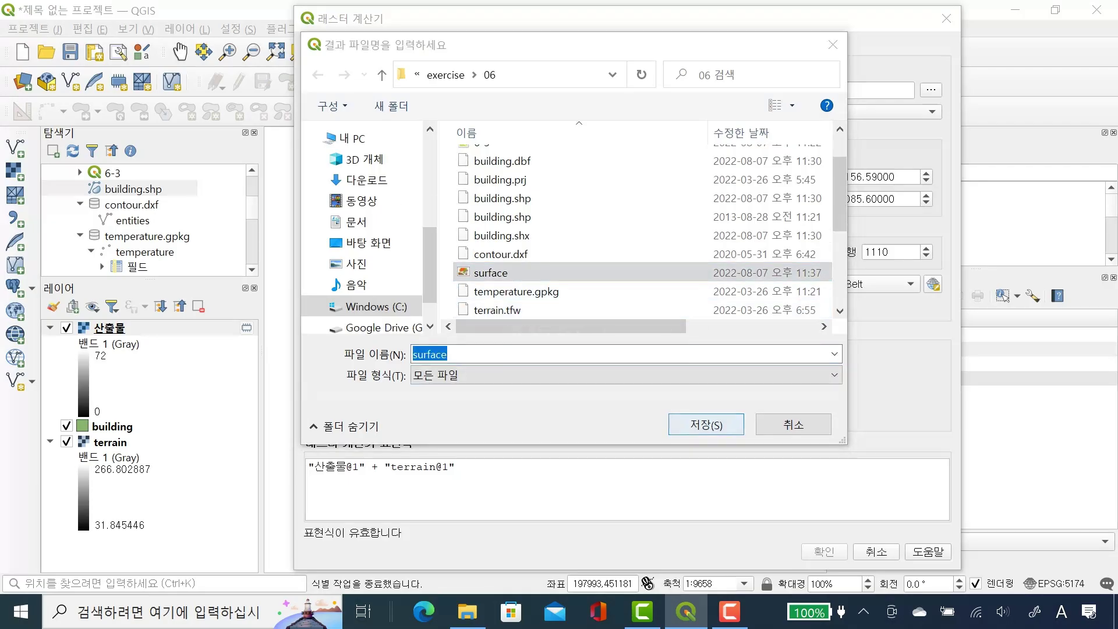
{"action": "left_click", "coordinate": [591, 308]}
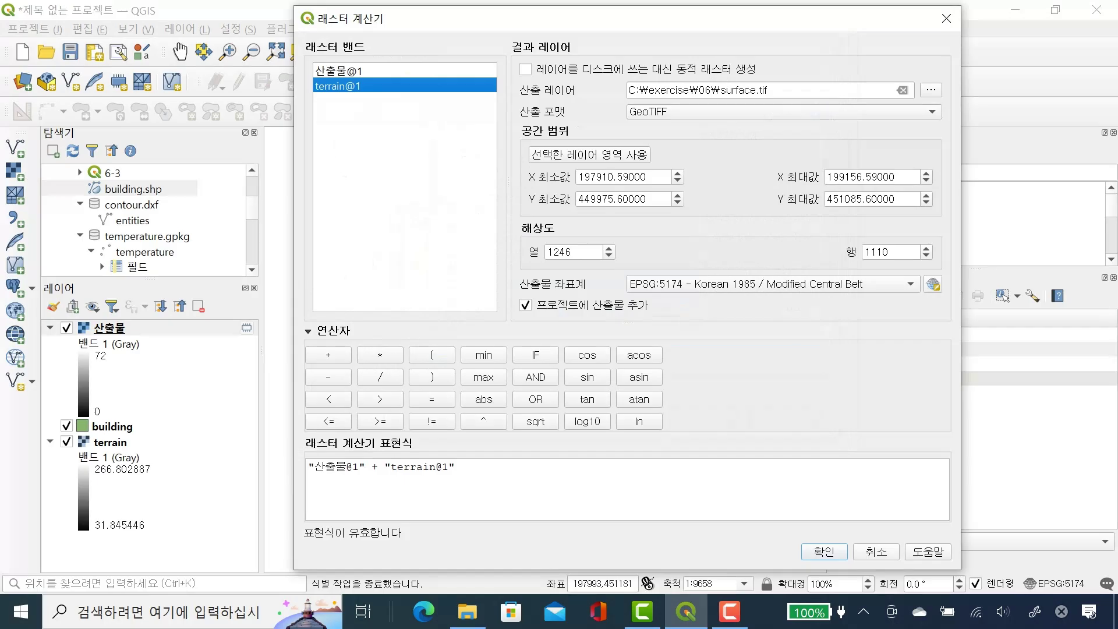
{"action": "left_click", "coordinate": [824, 551]}
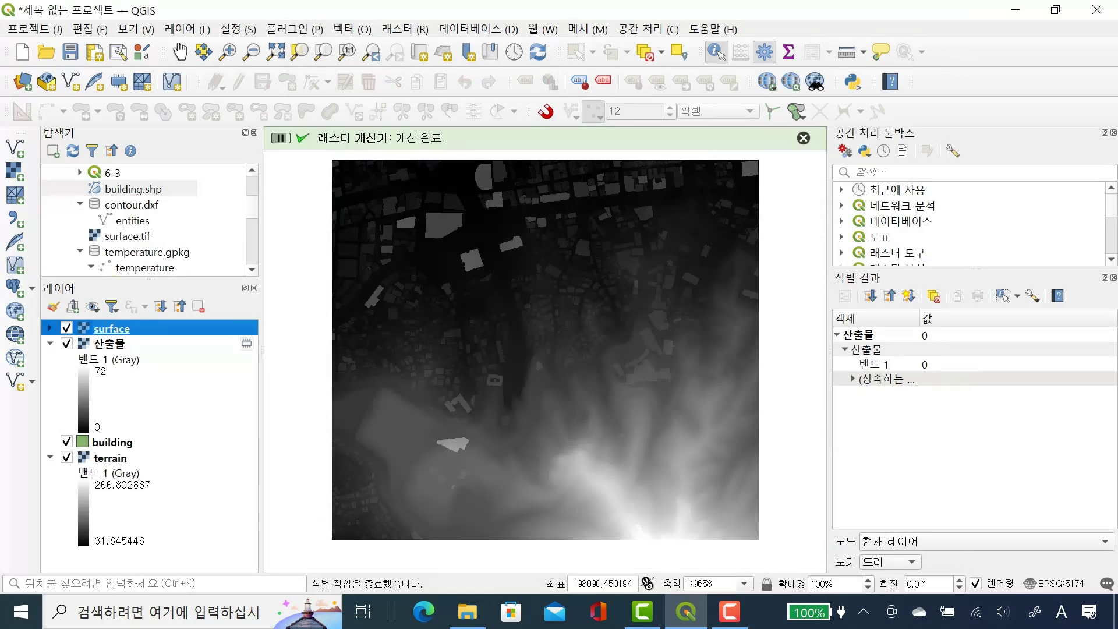
Step: Hide the terrain, 산출물 and building layers so only surface is displayed, and close the identify results
{"action": "left_click", "coordinate": [67, 458]}
{"action": "left_click", "coordinate": [66, 343]}
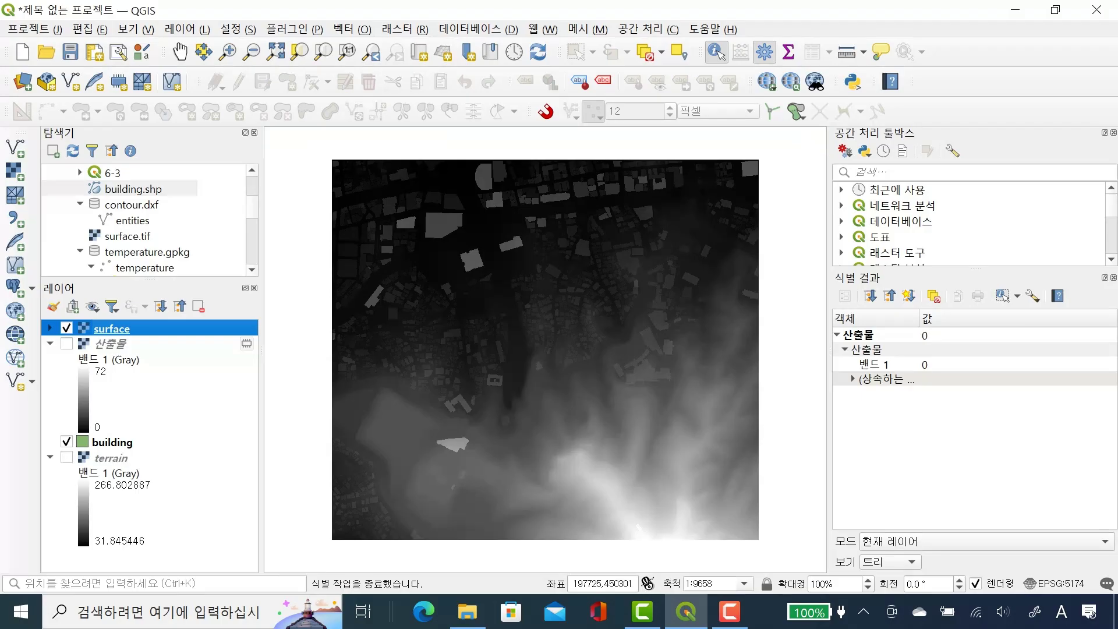
{"action": "left_click", "coordinate": [67, 442]}
{"action": "left_click_drag", "start_coordinate": [975, 270], "coordinate": [975, 354]}
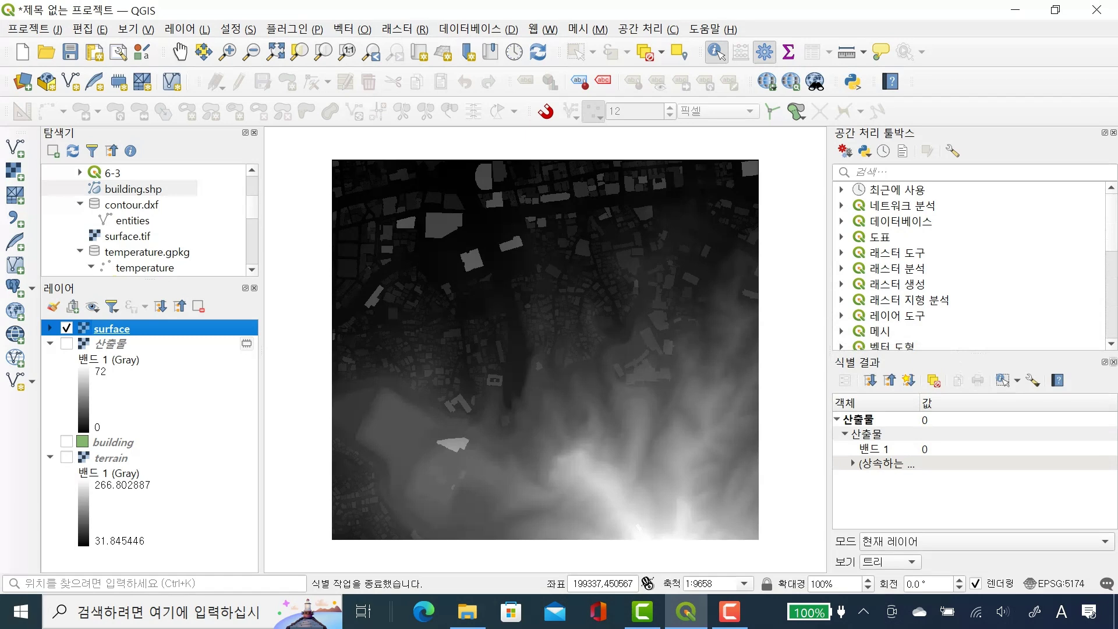
{"action": "left_click", "coordinate": [1114, 361]}
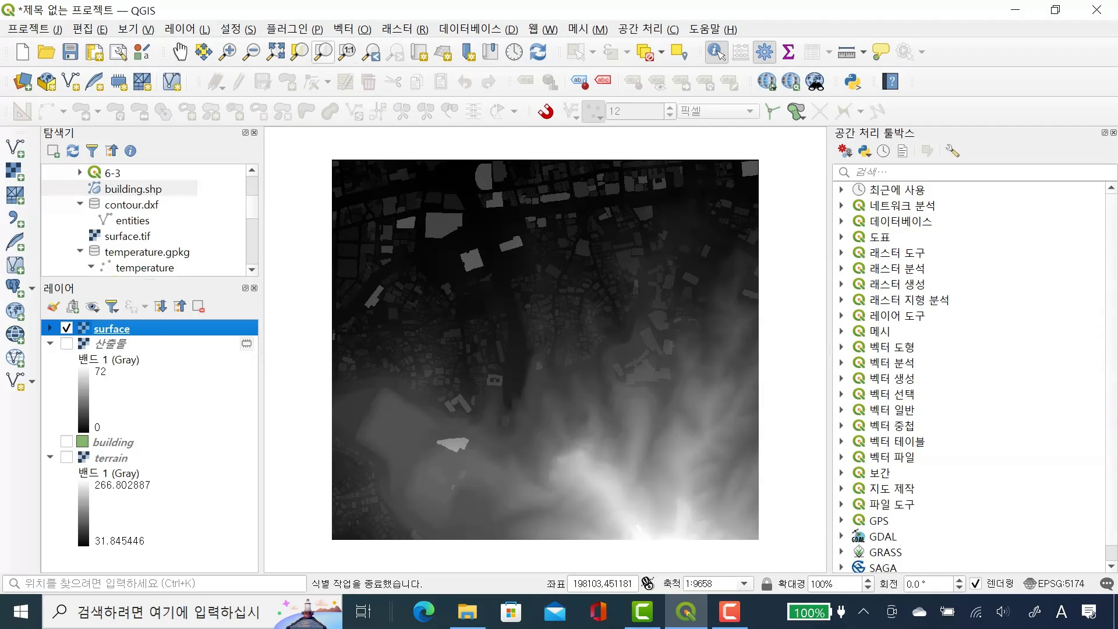
Step: Open the plugin manager and search all plugins for viewshed
{"action": "key", "text": "alt+p"}
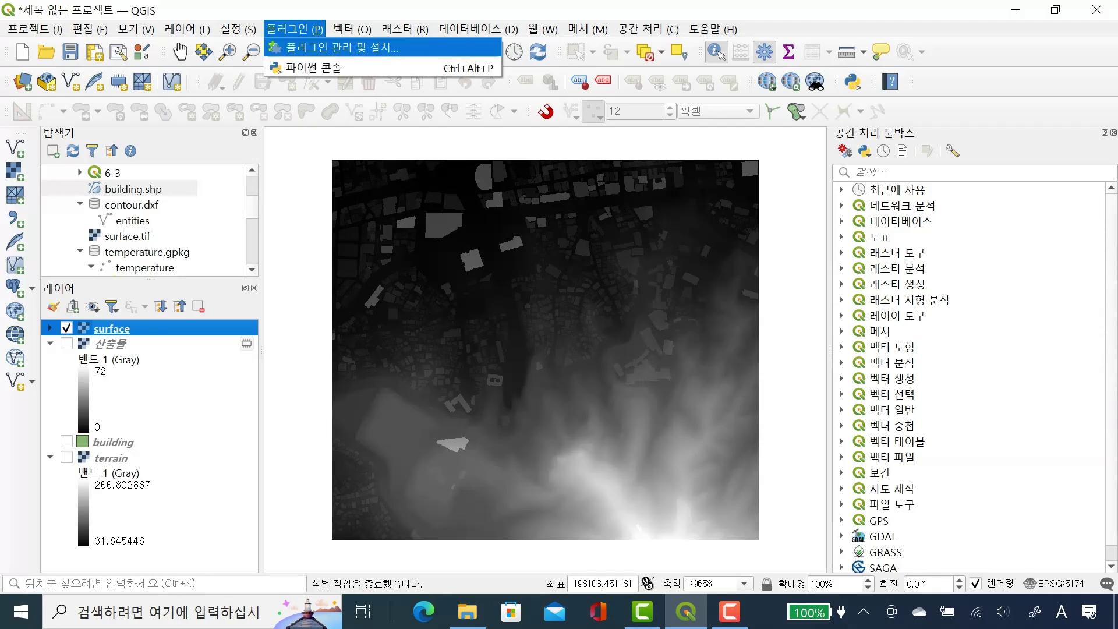
{"action": "key", "text": "Return"}
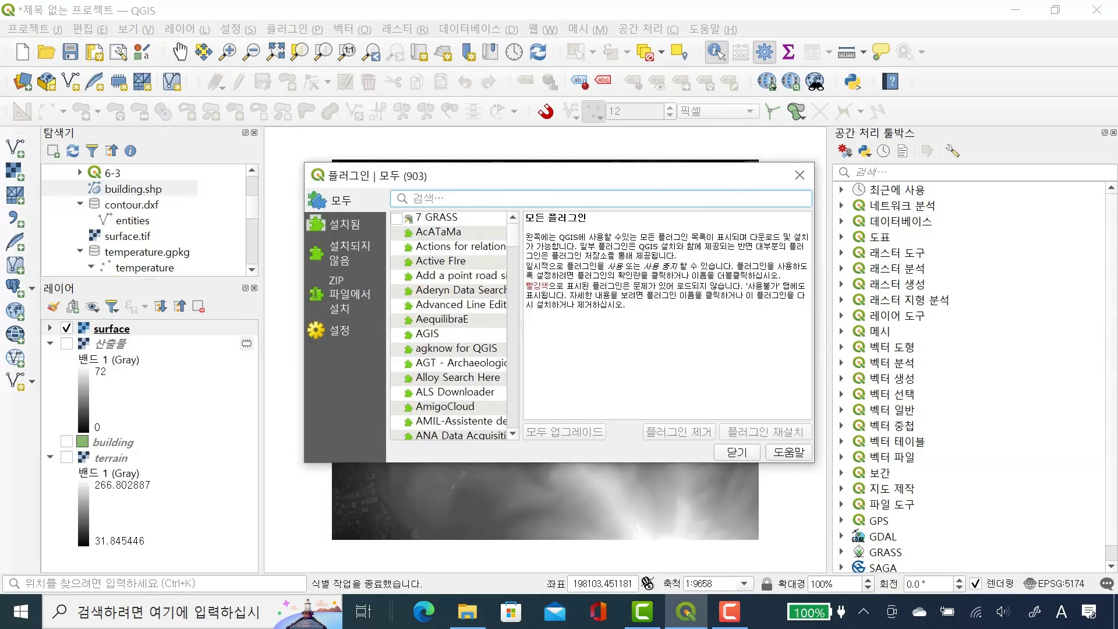
{"action": "type", "text": "views"}
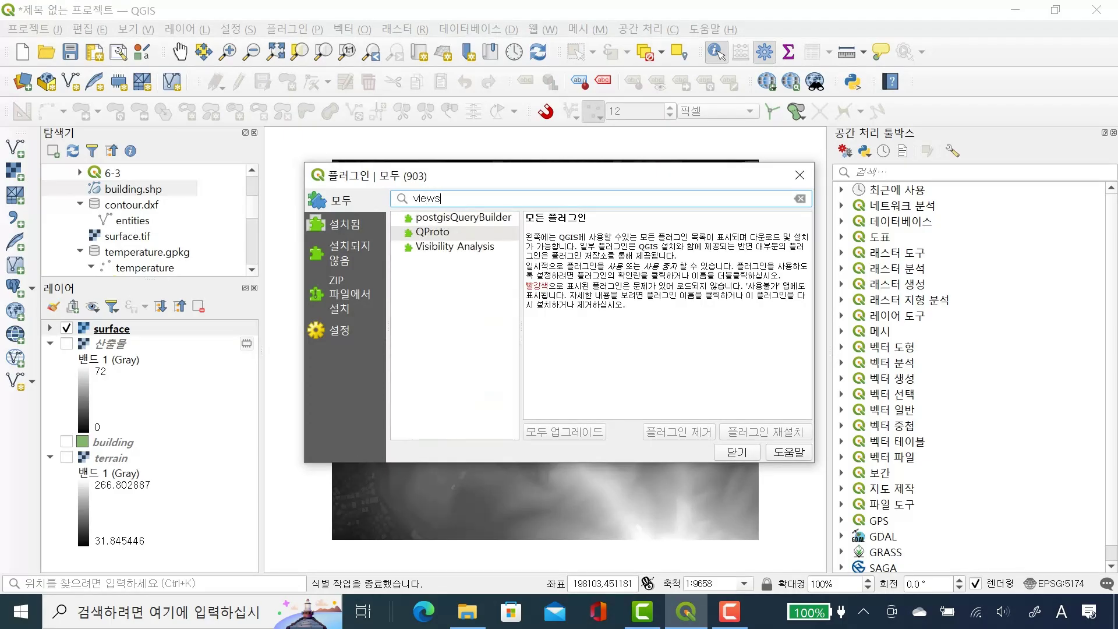
{"action": "type", "text": "hed"}
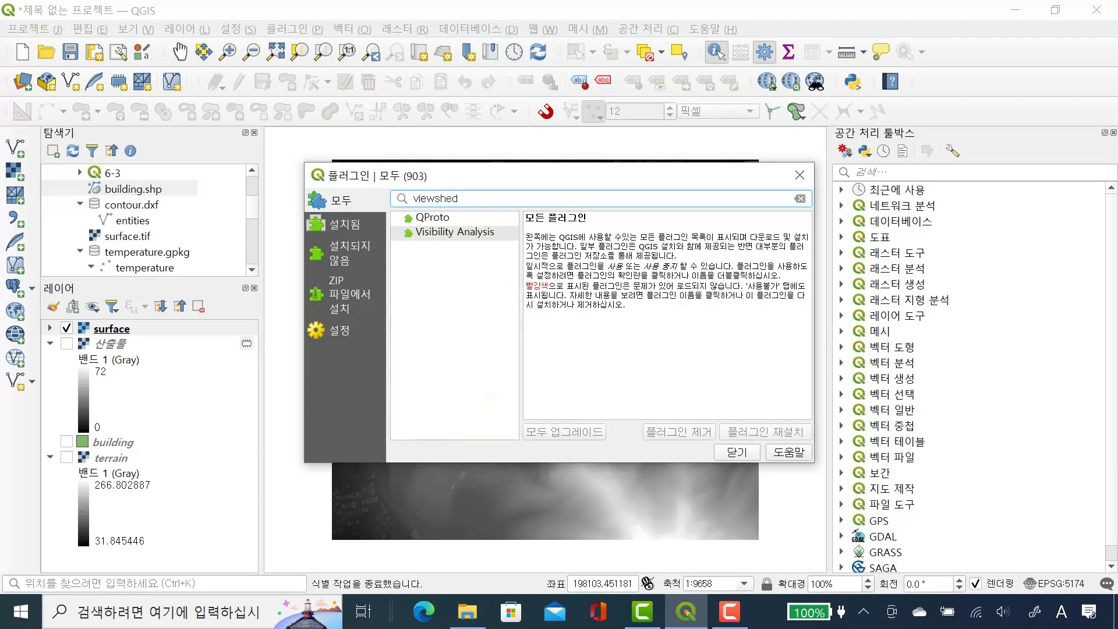
Step: Replace the plugin search term with visibility
{"action": "key", "text": "BackSpace"}
{"action": "key", "text": "BackSpace"}
{"action": "key", "text": "BackSpace"}
{"action": "key", "text": "BackSpace"}
{"action": "key", "text": "BackSpace"}
{"action": "key", "text": "BackSpace"}
{"action": "type", "text": "si"}
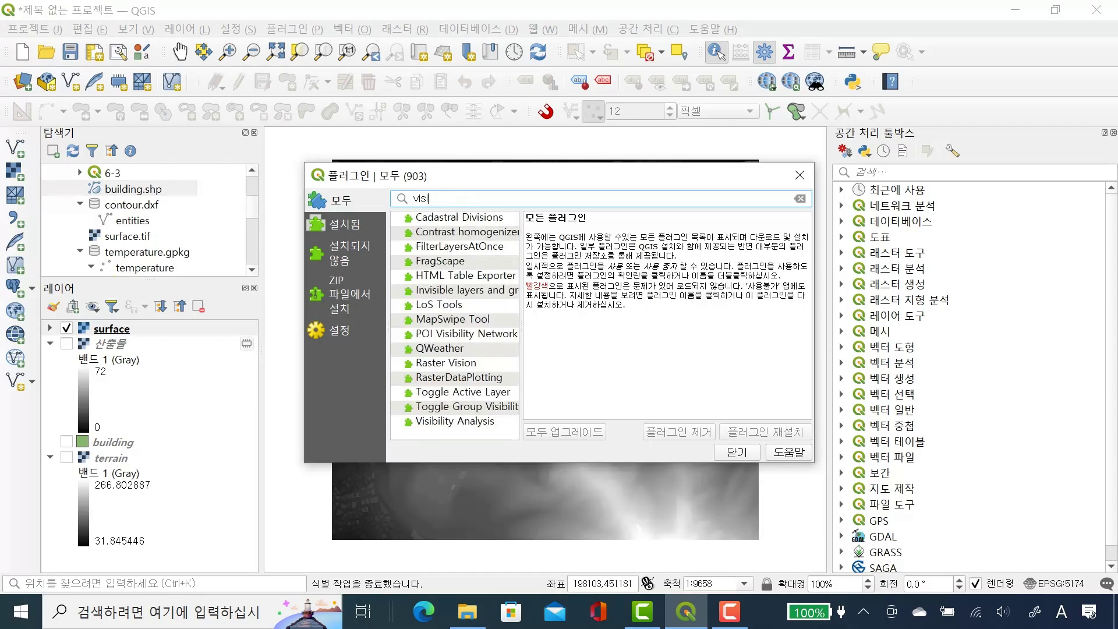
{"action": "type", "text": "v"}
{"action": "key", "text": "BackSpace"}
{"action": "type", "text": "bl"}
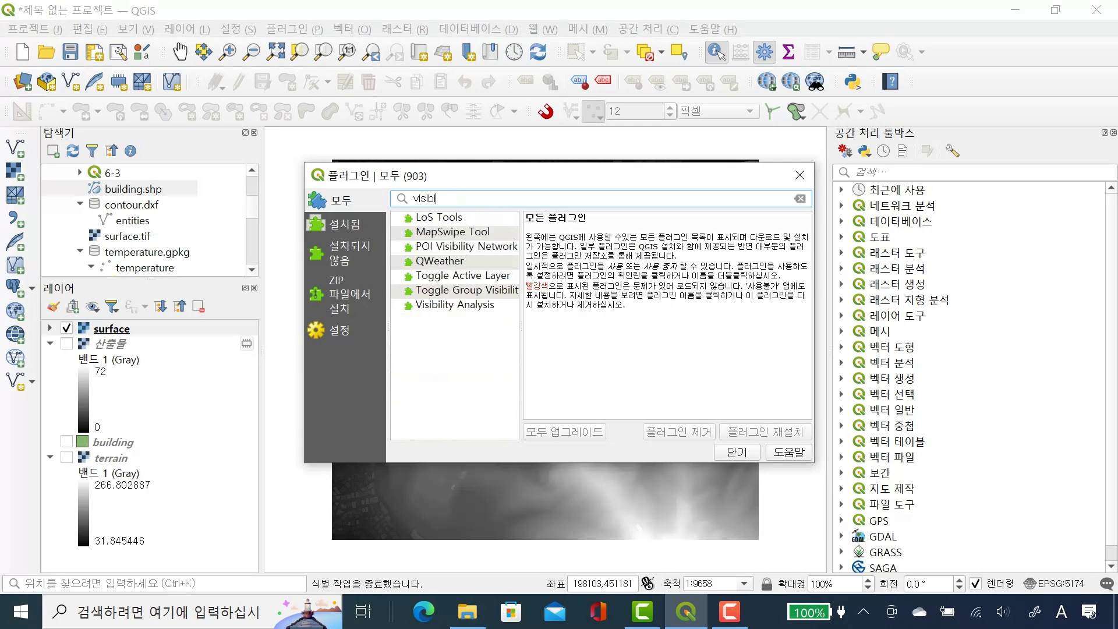
{"action": "type", "text": "lity"}
Step: Install the Visibility Analysis plugin and close the plugin manager
{"action": "left_click", "coordinate": [454, 305]}
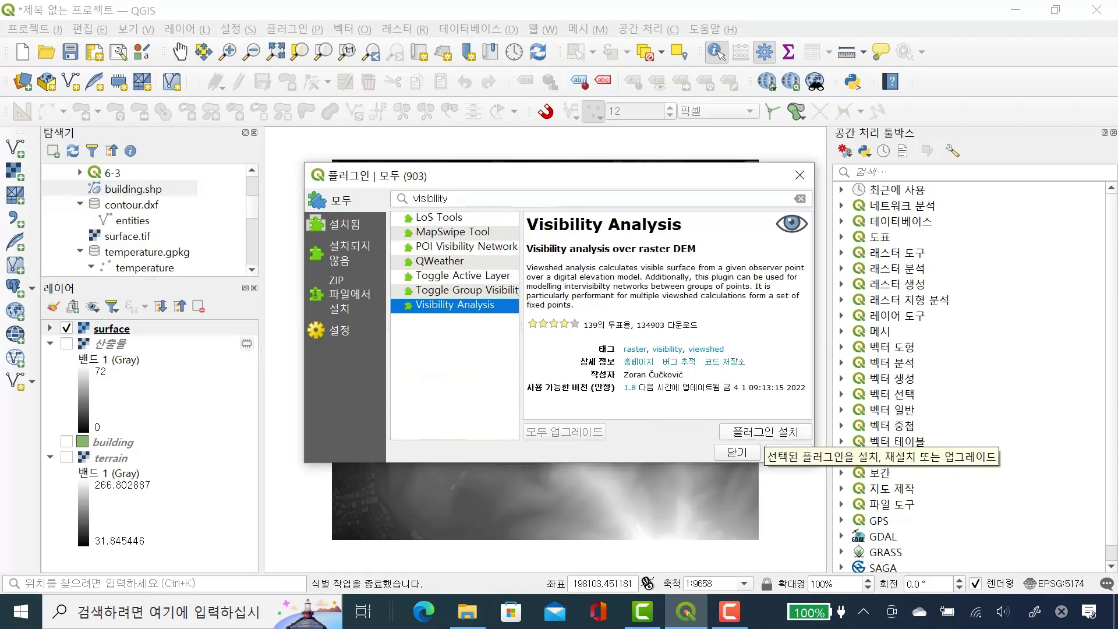
{"action": "left_click", "coordinate": [766, 432]}
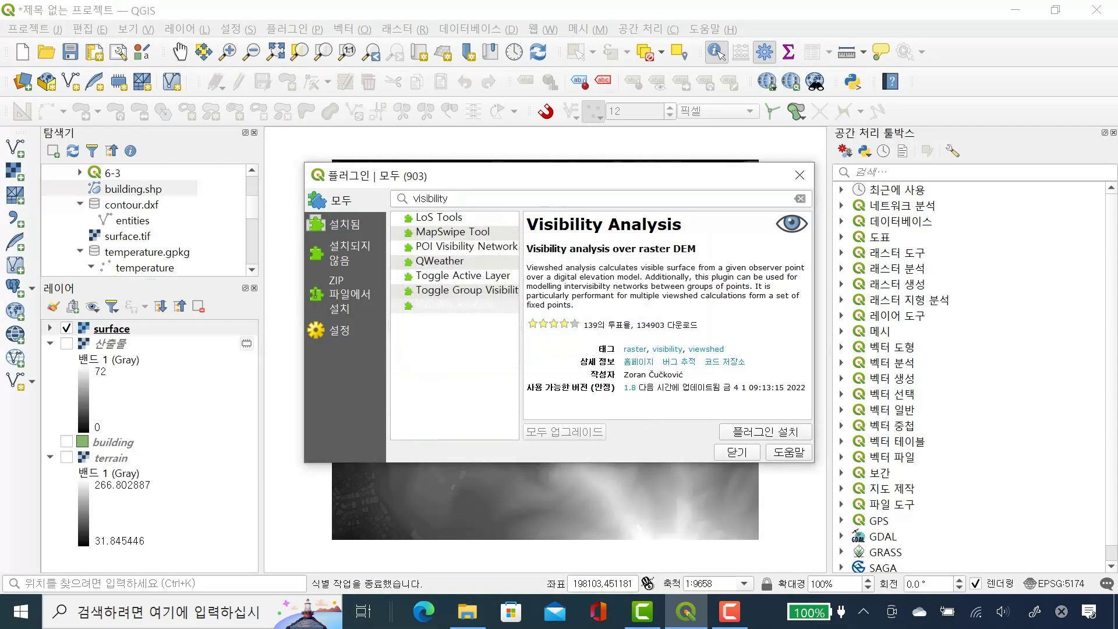
{"action": "left_click", "coordinate": [799, 175]}
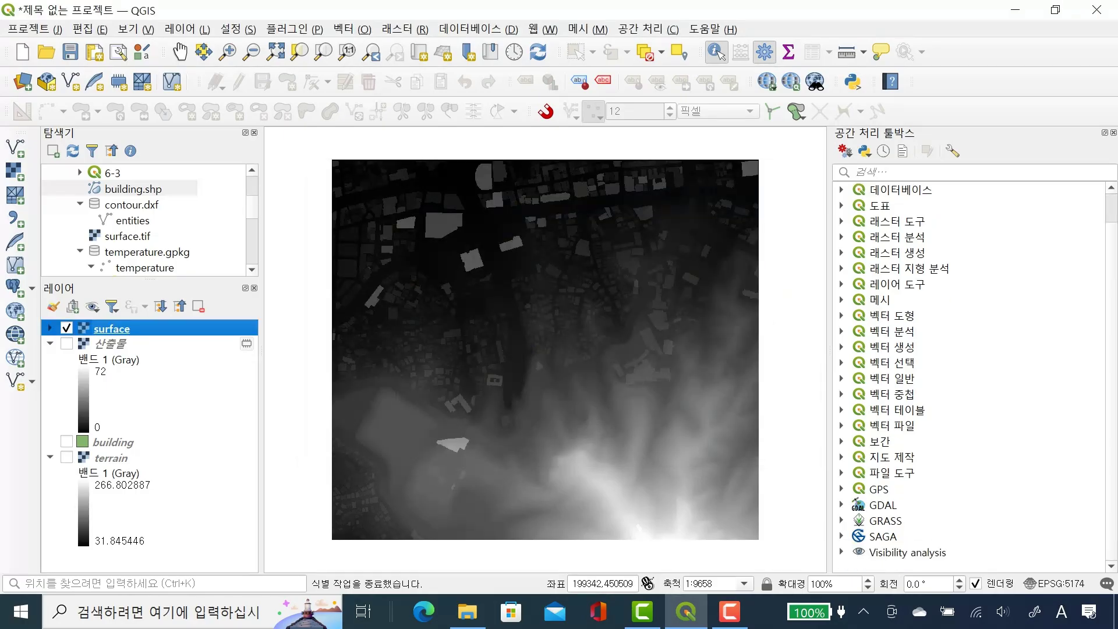
Step: Expand the Visibility analysis group in the processing toolbox to show all its analysis and Create viewpoints tools
{"action": "left_click", "coordinate": [908, 552]}
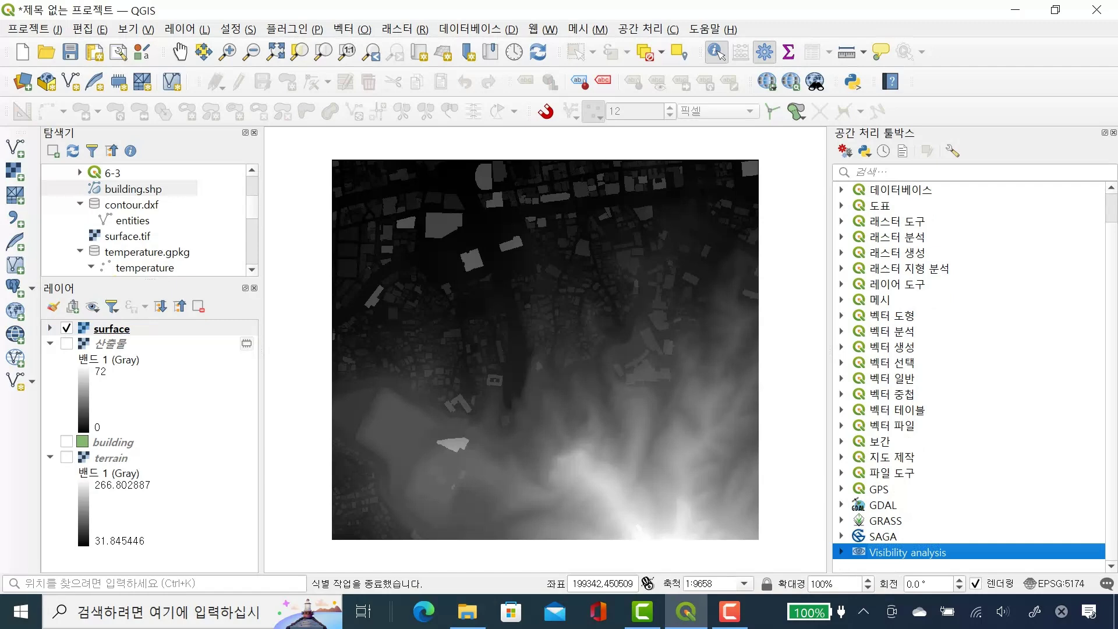
{"action": "key", "text": "Right"}
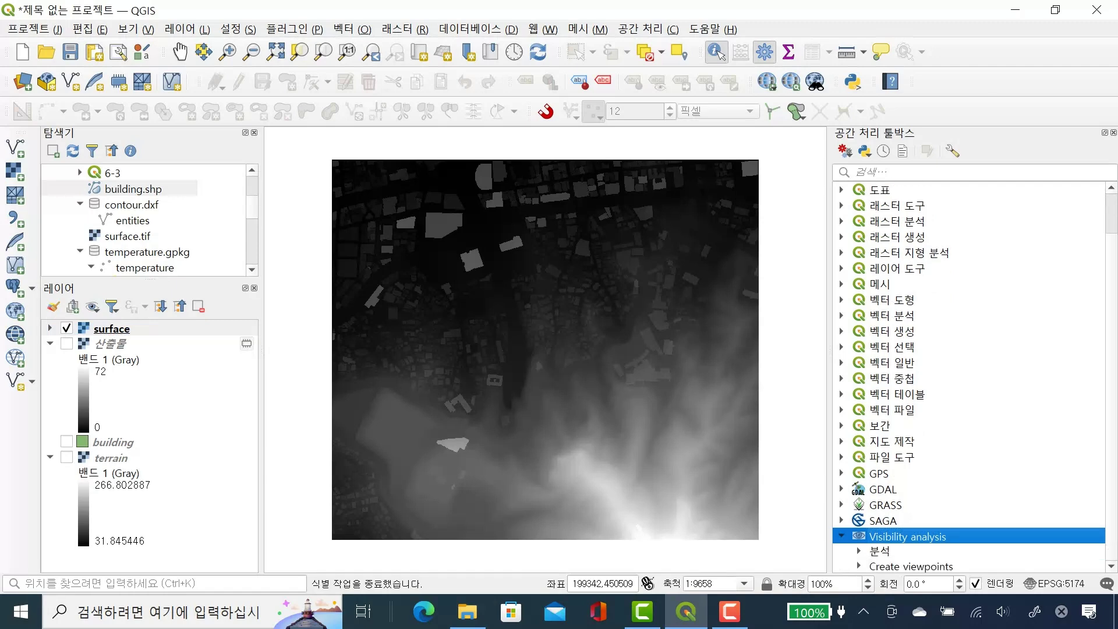
{"action": "key", "text": "asterisk"}
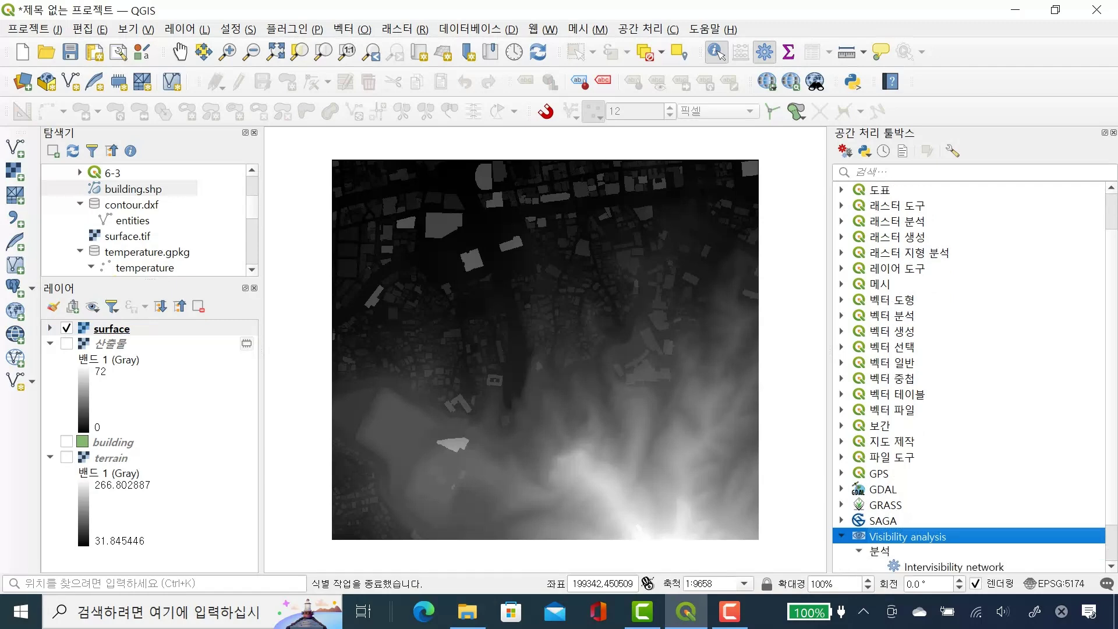
{"action": "scroll", "coordinate": [969, 378], "scroll_direction": "down", "scroll_amount": 1}
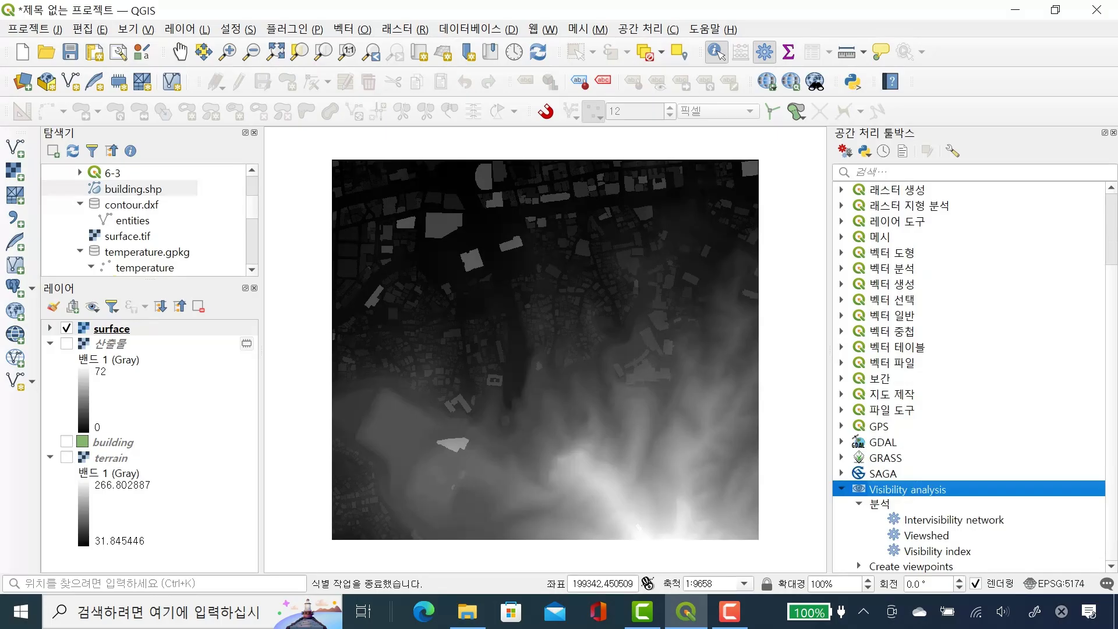
{"action": "key", "text": "asterisk"}
{"action": "scroll", "coordinate": [969, 379], "scroll_direction": "down", "scroll_amount": 1}
{"action": "left_click", "coordinate": [946, 566]}
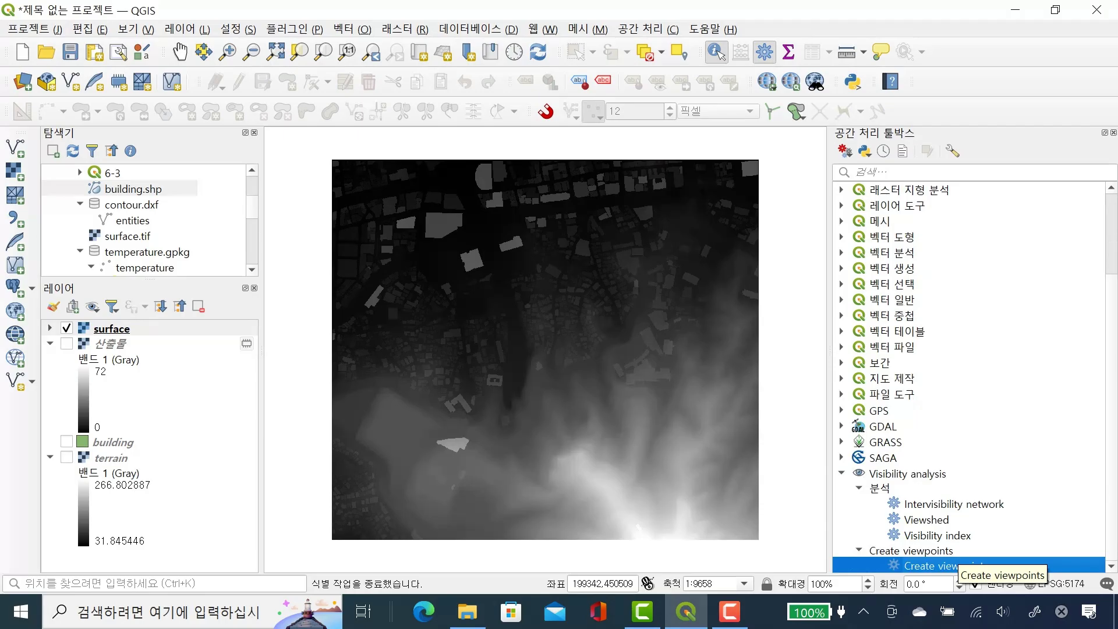
Step: Add viewpoint.shp to the project as a layer from the file browser
{"action": "left_click", "coordinate": [880, 362]}
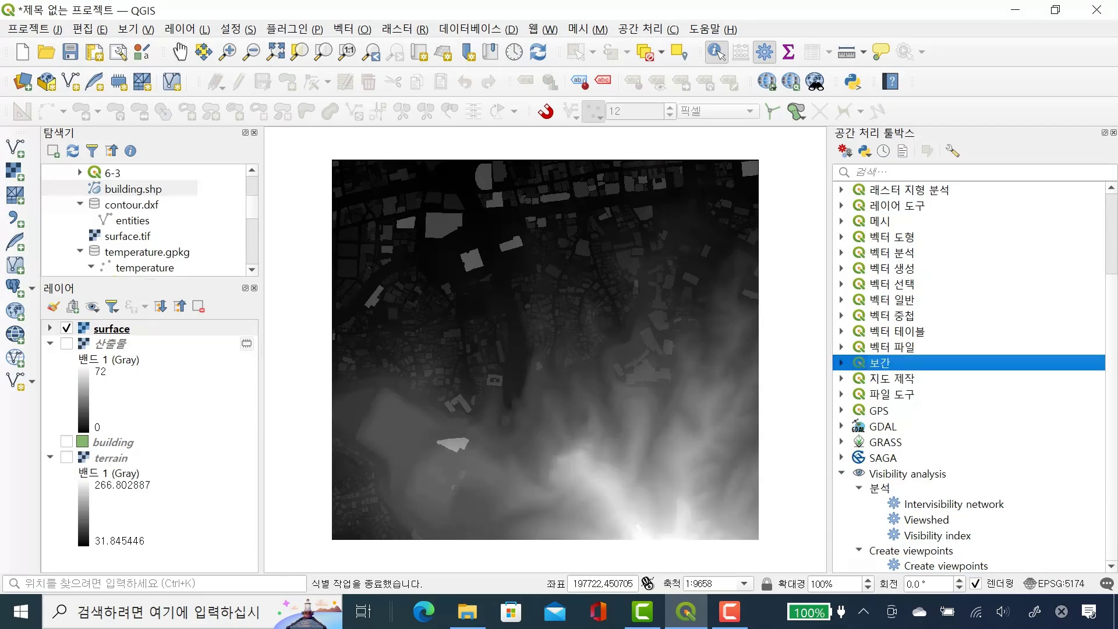
{"action": "scroll", "coordinate": [146, 221], "scroll_direction": "down", "scroll_amount": 1}
{"action": "scroll", "coordinate": [145, 221], "scroll_direction": "down", "scroll_amount": 1}
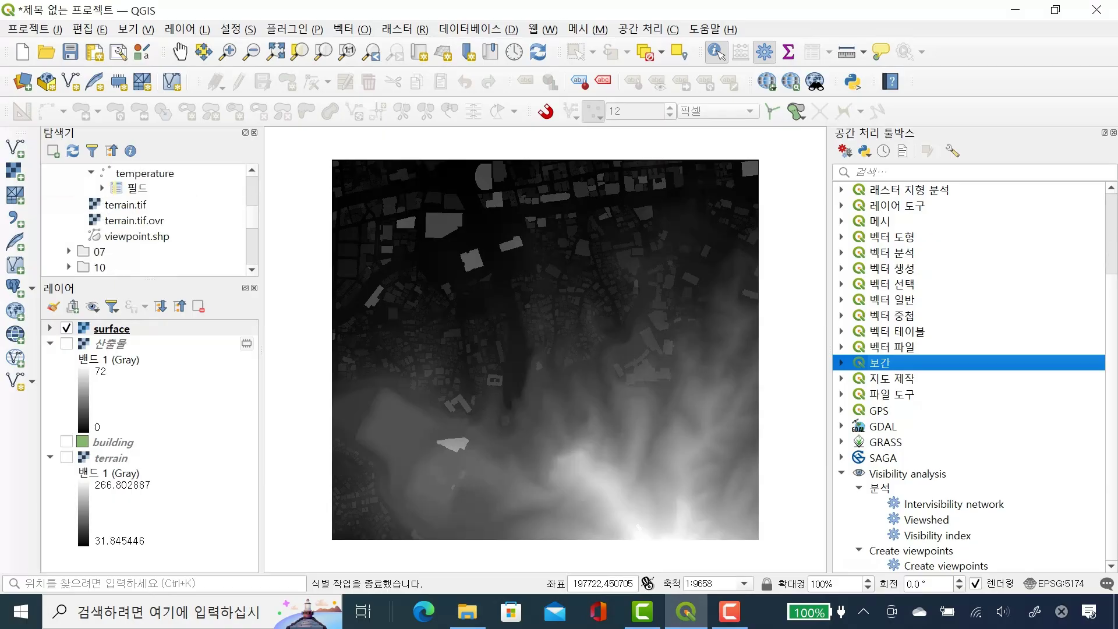
{"action": "left_click", "coordinate": [137, 236]}
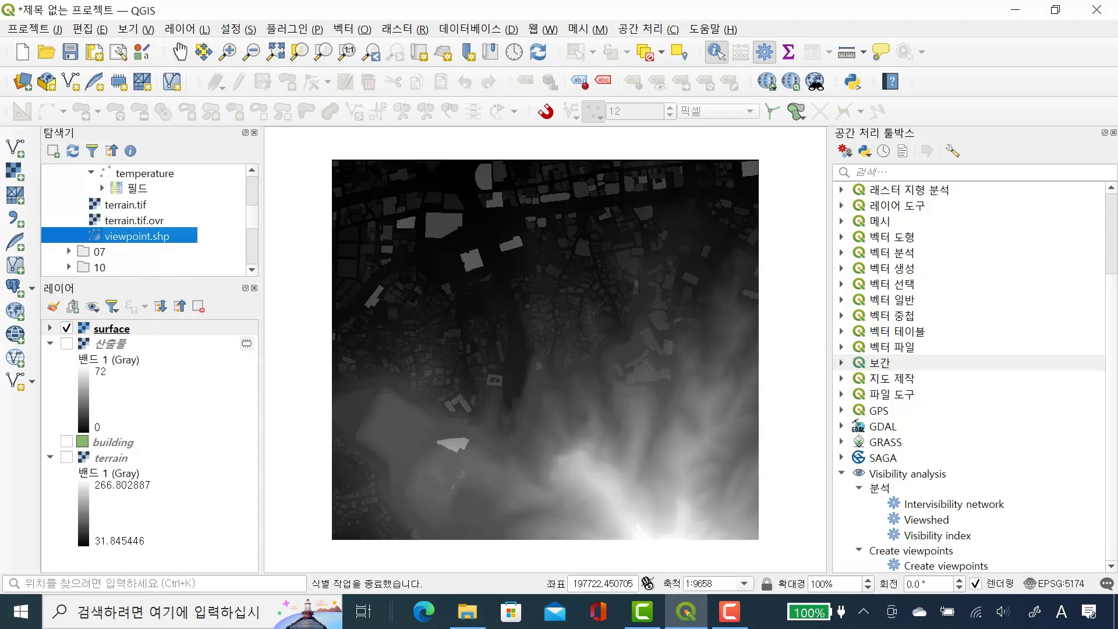
{"action": "key", "text": "Return"}
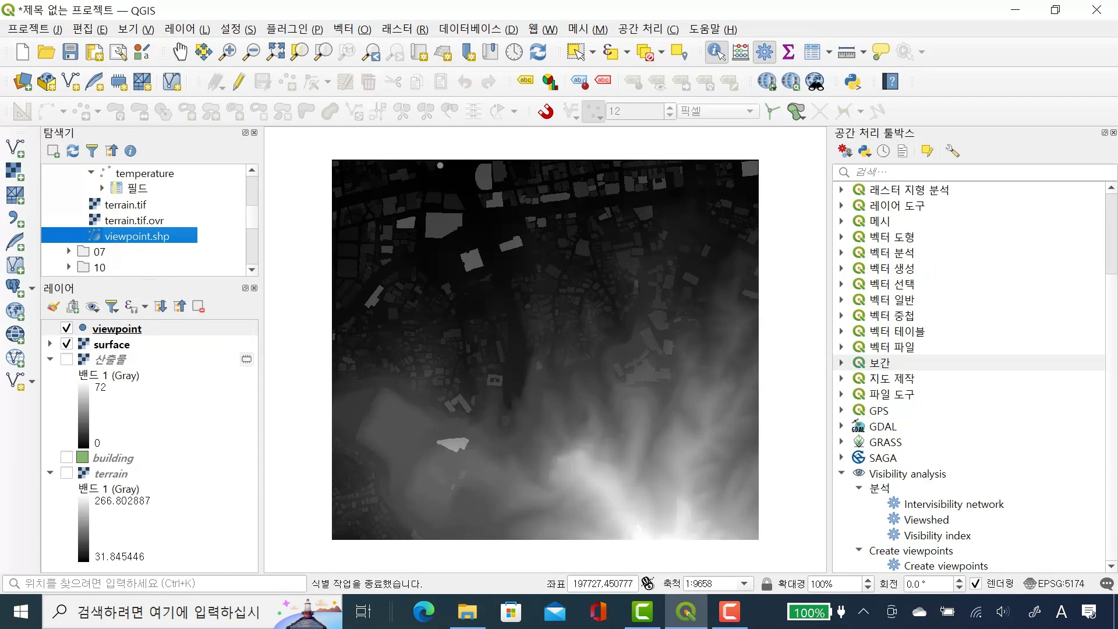
Step: Examine the attribute table of the viewpoint layer and close it
{"action": "right_click", "coordinate": [141, 329]}
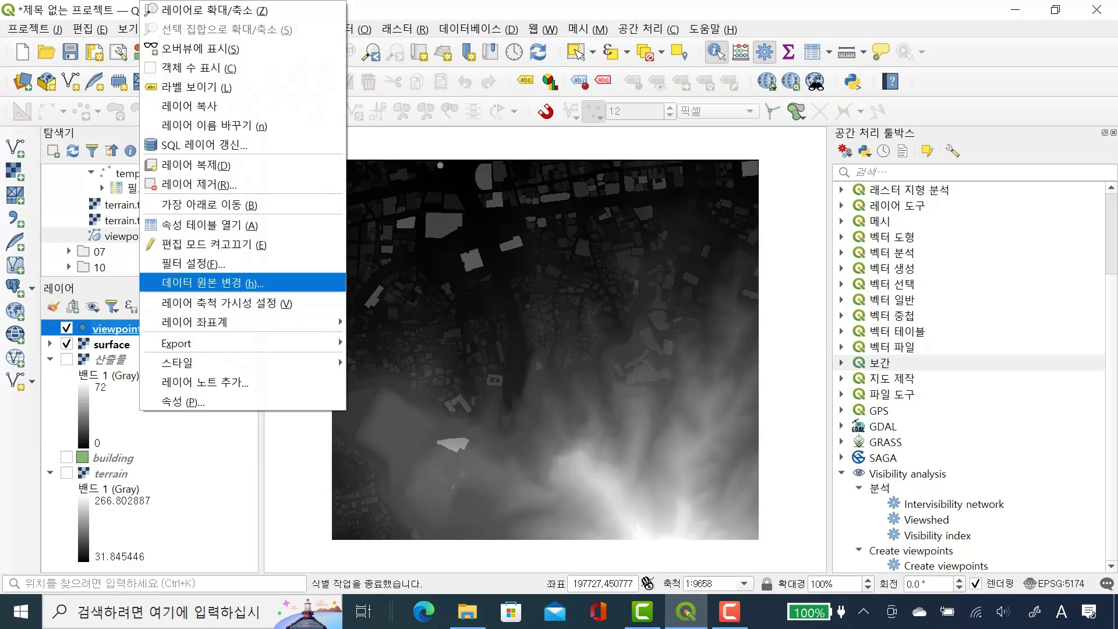
{"action": "key", "text": "Return"}
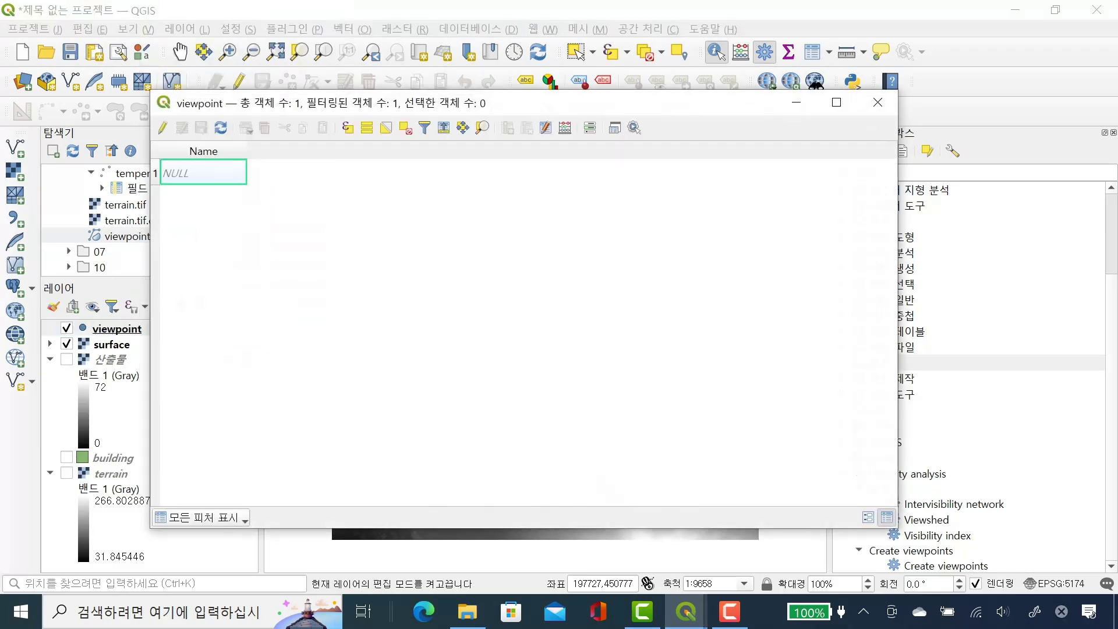
{"action": "left_click", "coordinate": [877, 102]}
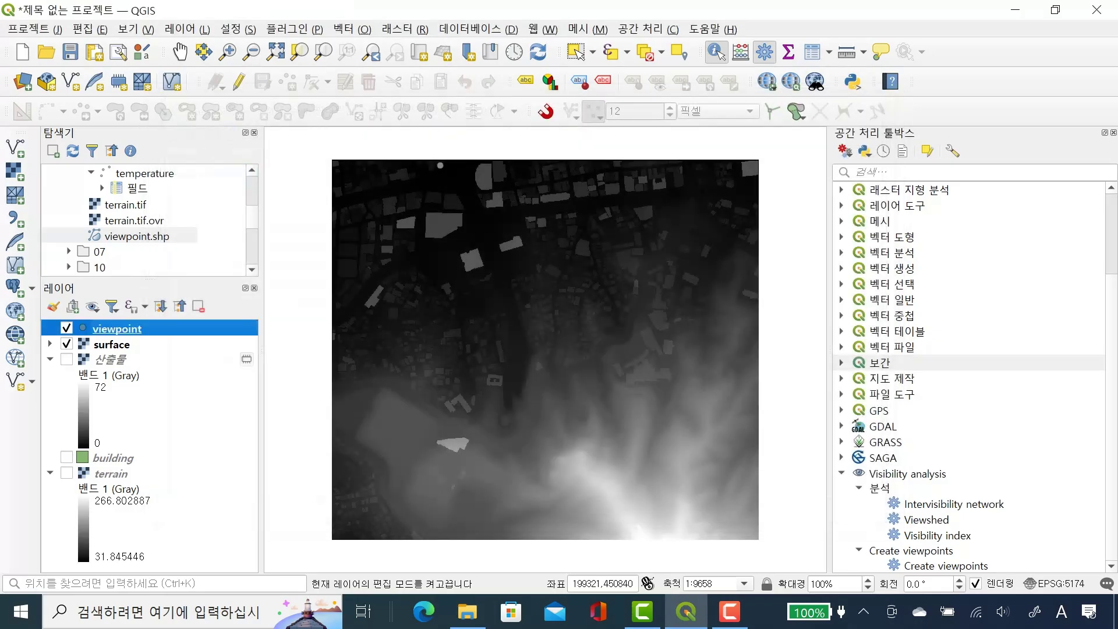
Step: Look over the parameters of the Viewshed tool and close it without running
{"action": "double_click", "coordinate": [927, 519]}
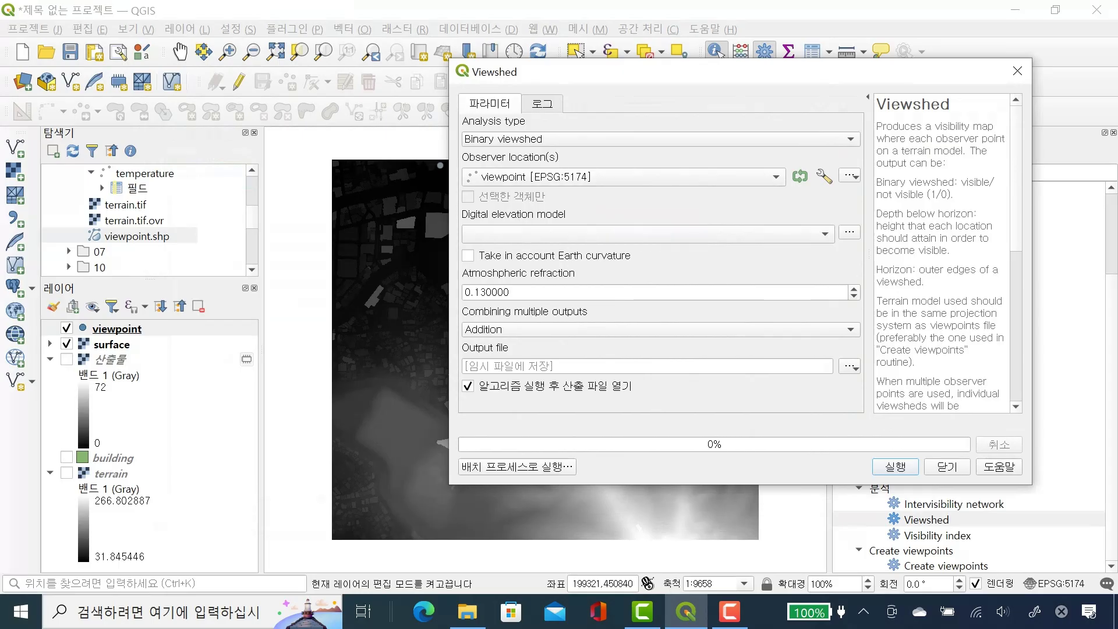
{"action": "left_click", "coordinate": [1018, 71]}
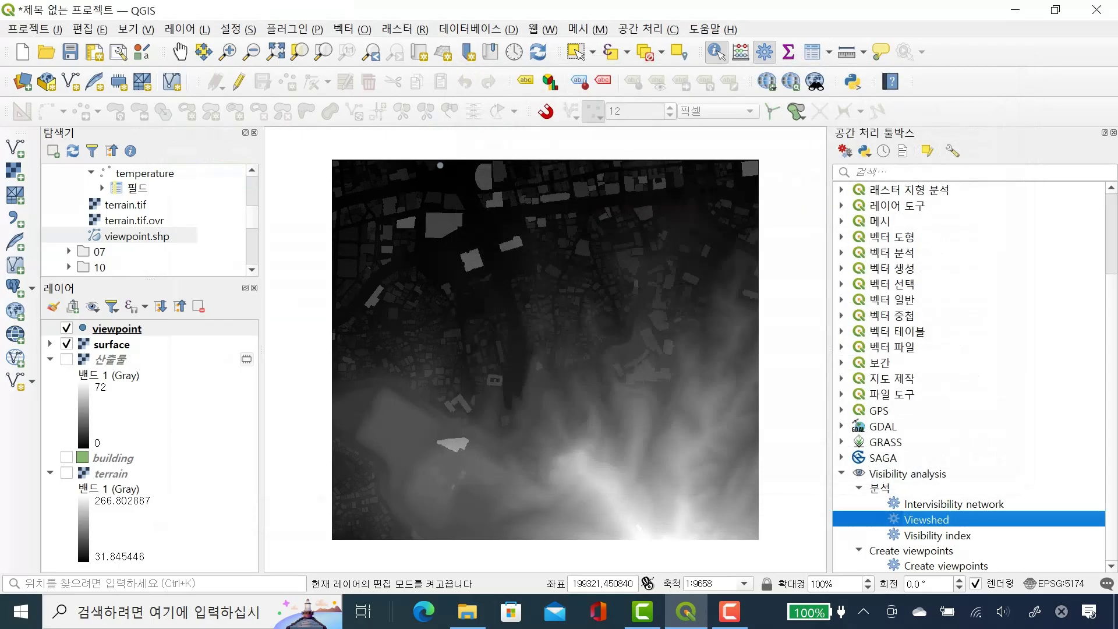
Step: Start the Create viewpoints tool with viewpoint as the observer location and set surface as its digital elevation model
{"action": "left_click", "coordinate": [117, 328]}
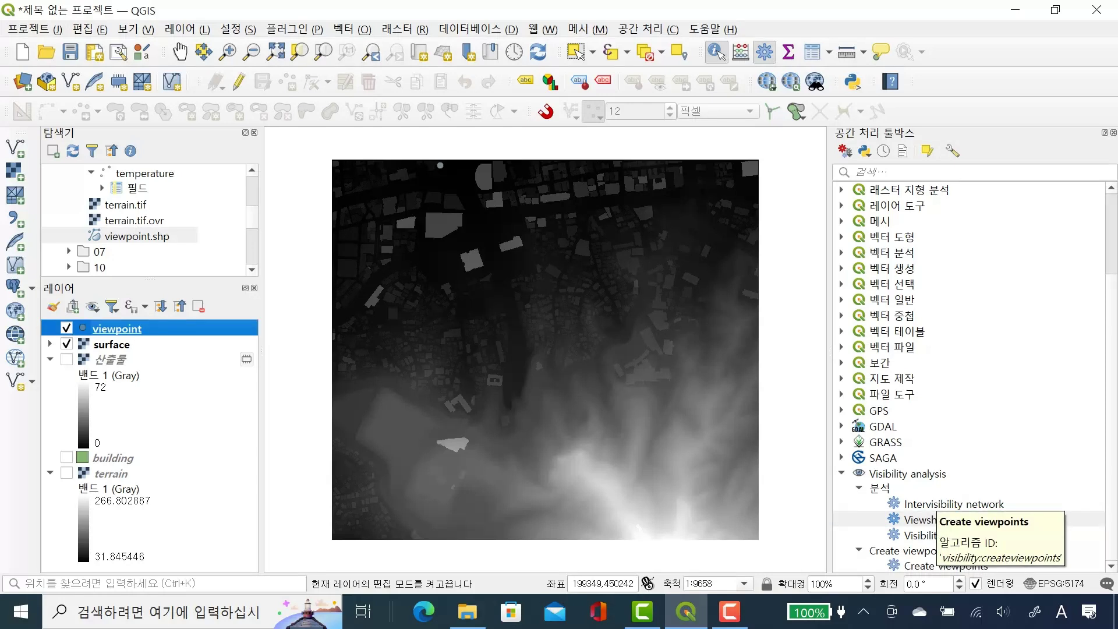
{"action": "left_click", "coordinate": [947, 566]}
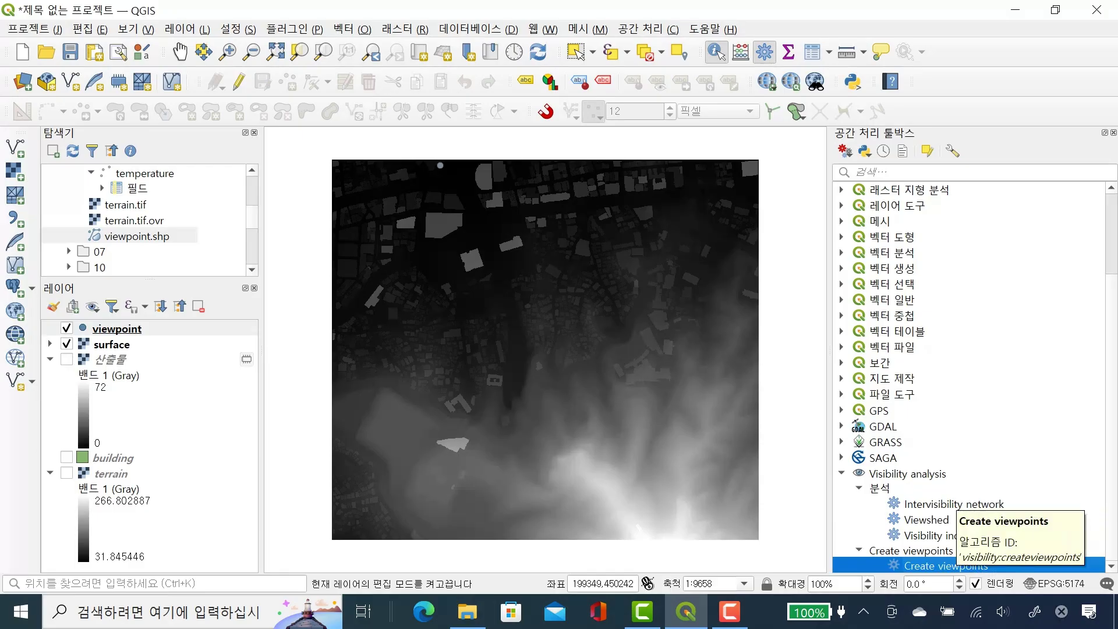
{"action": "double_click", "coordinate": [946, 565]}
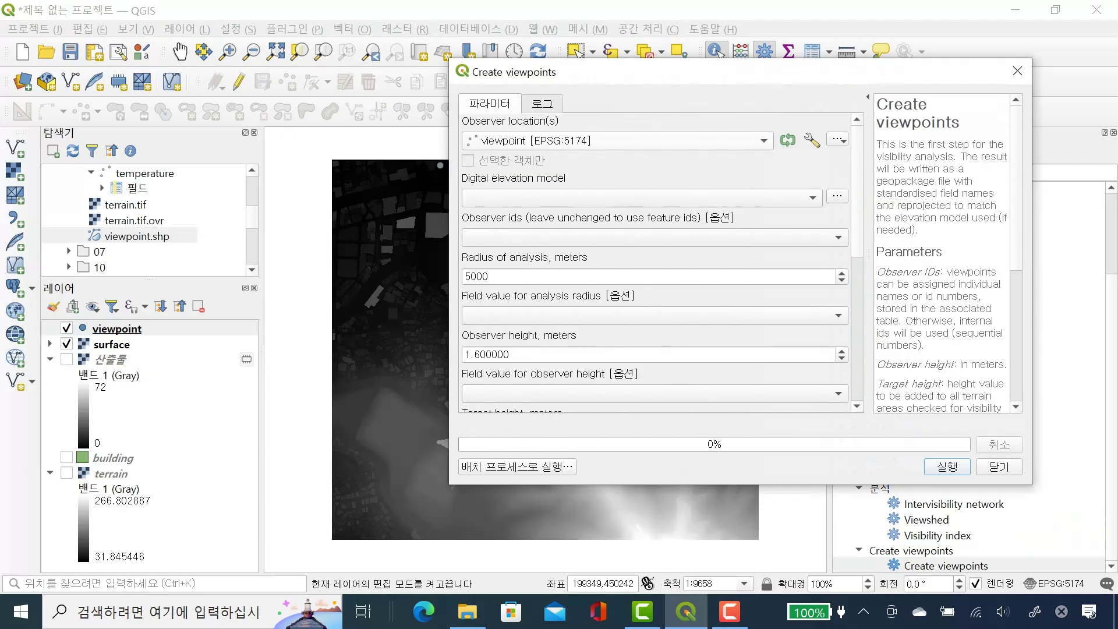
{"action": "key", "text": "alt+Down"}
{"action": "key", "text": "Down"}
{"action": "key", "text": "Down"}
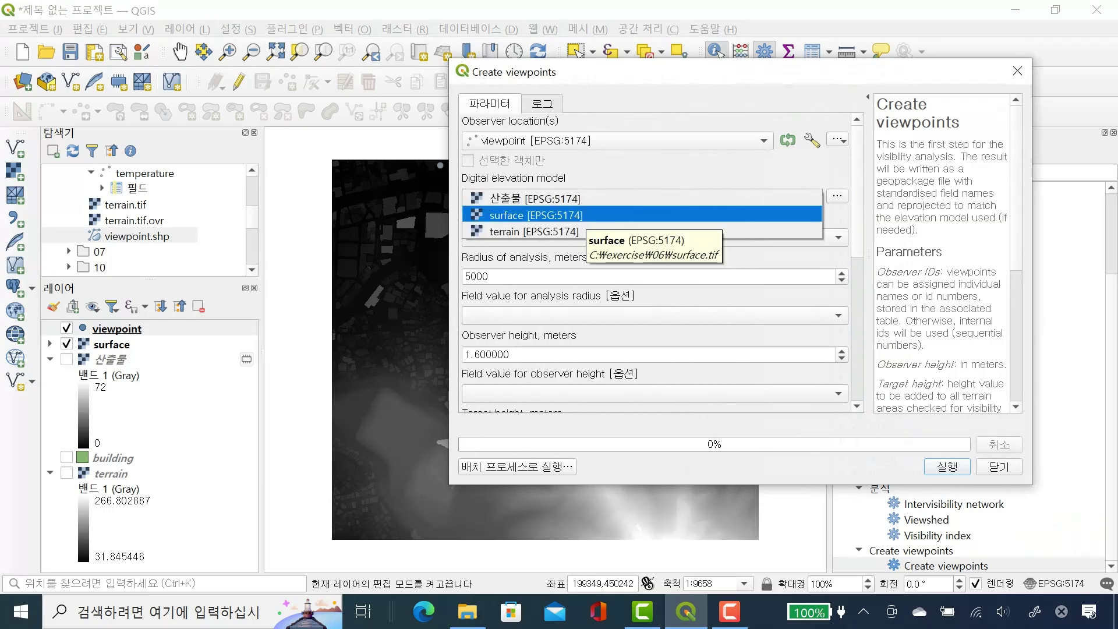
{"action": "key", "text": "Return"}
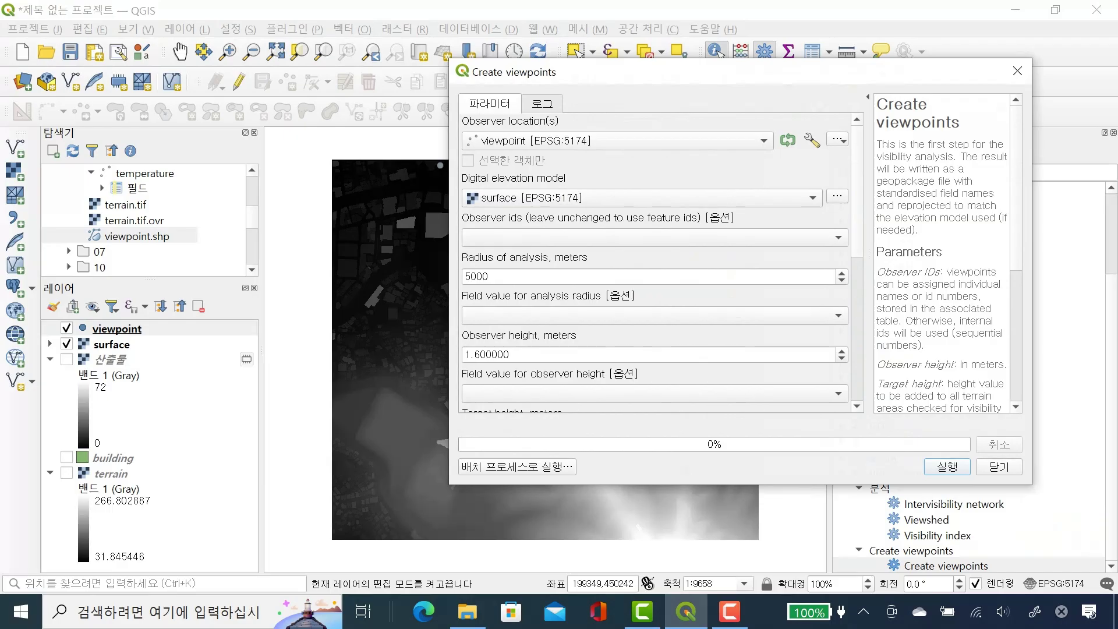
Step: Run Create viewpoints with the default 5000 m radius, 1.6 m observer height, 0 m target height and temporary output, and close the dialog
{"action": "scroll", "coordinate": [655, 262], "scroll_direction": "down", "scroll_amount": 5}
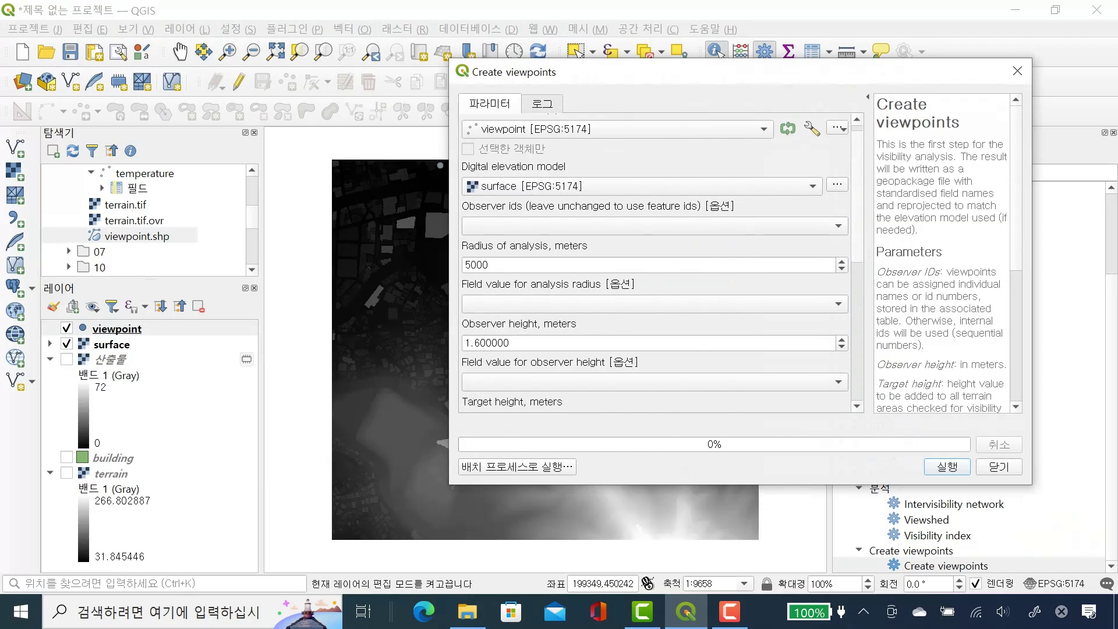
{"action": "scroll", "coordinate": [655, 262], "scroll_direction": "down", "scroll_amount": 1}
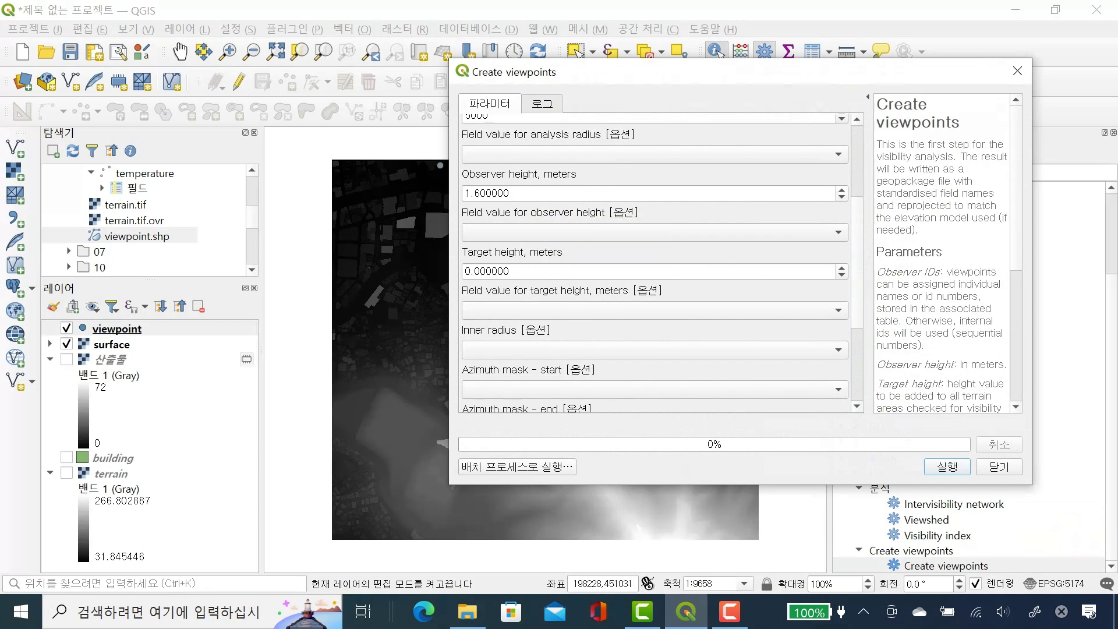
{"action": "scroll", "coordinate": [655, 262], "scroll_direction": "down", "scroll_amount": 5}
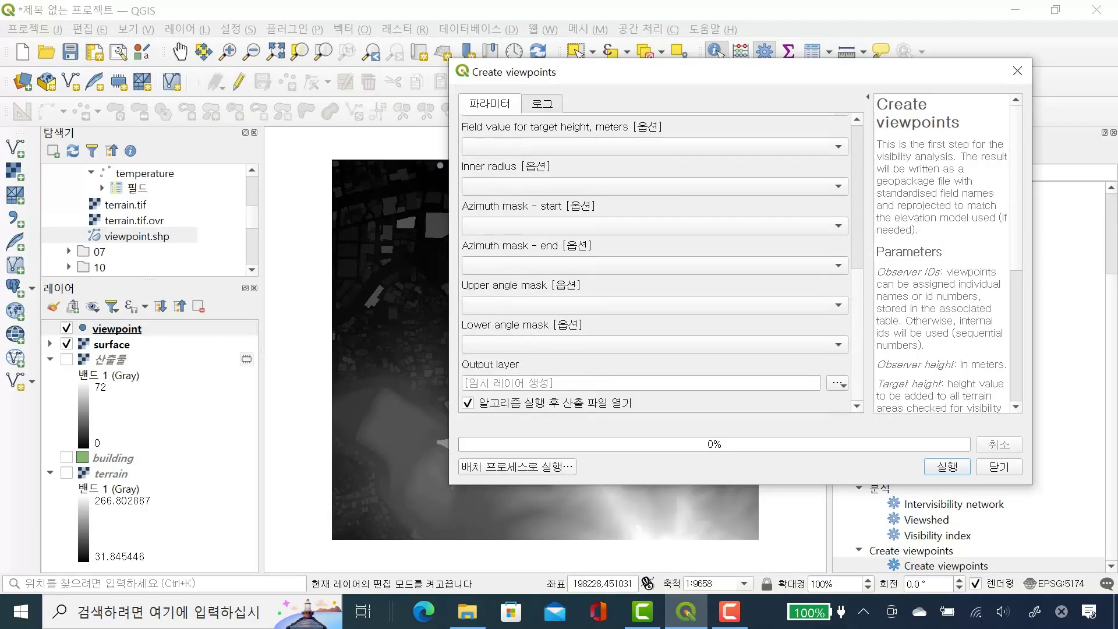
{"action": "key", "text": "Return"}
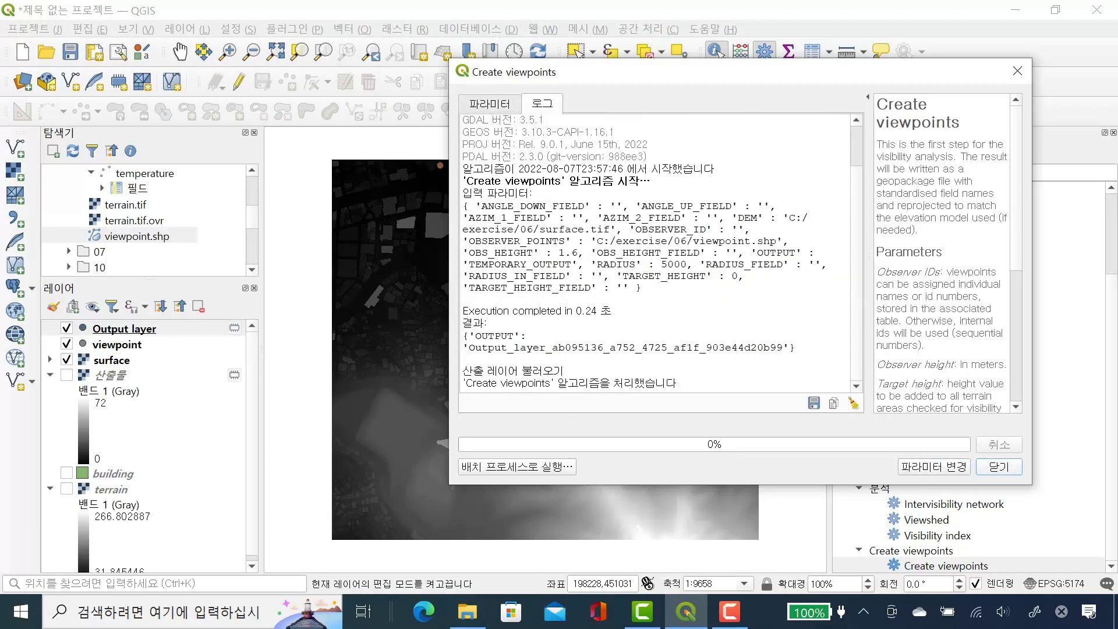
{"action": "key", "text": "Escape"}
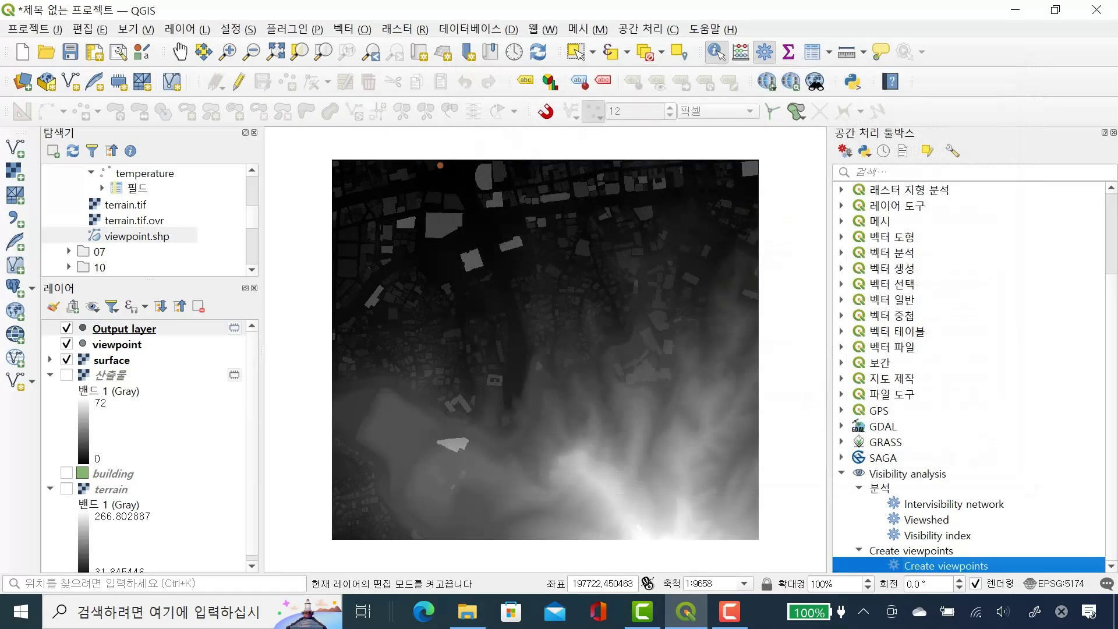
Step: Open the attribute table of Output layer to examine the fields of the created viewpoint
{"action": "left_click", "coordinate": [125, 329]}
{"action": "right_click", "coordinate": [125, 329]}
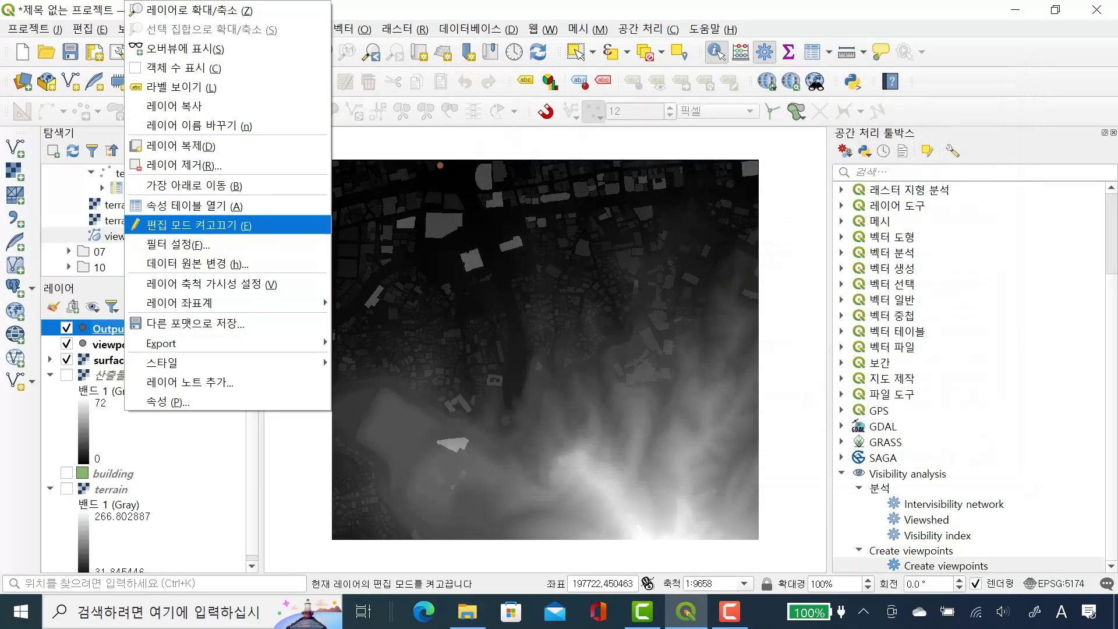
{"action": "left_click", "coordinate": [192, 205]}
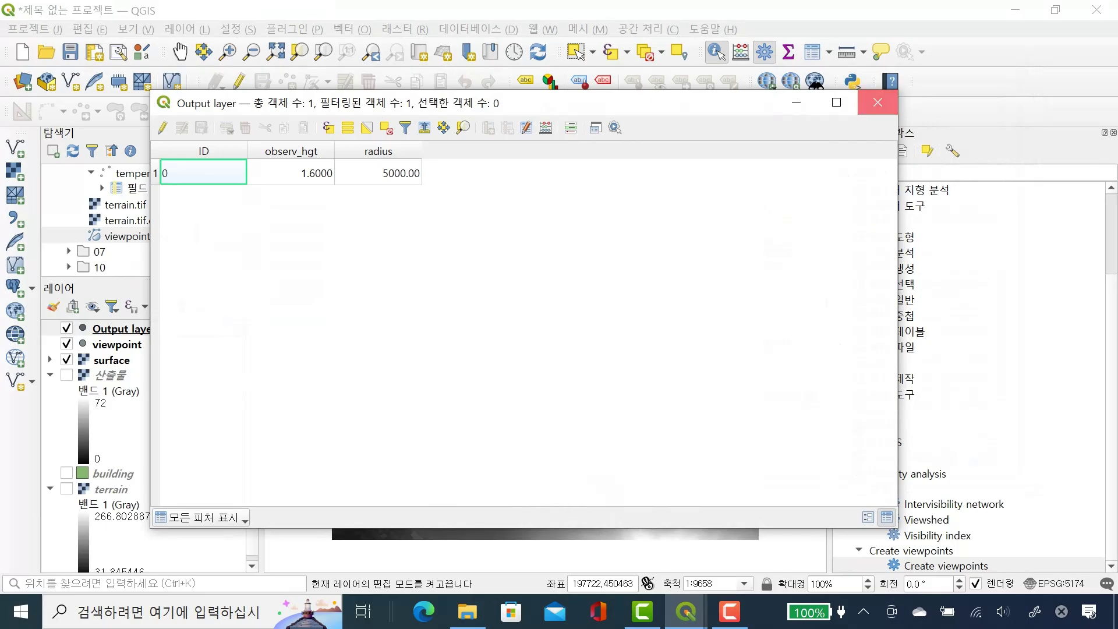
Step: Run a binary Viewshed from Output layer on the surface elevation model with 0.13 refraction, Addition and temporary output
{"action": "left_click", "coordinate": [877, 102]}
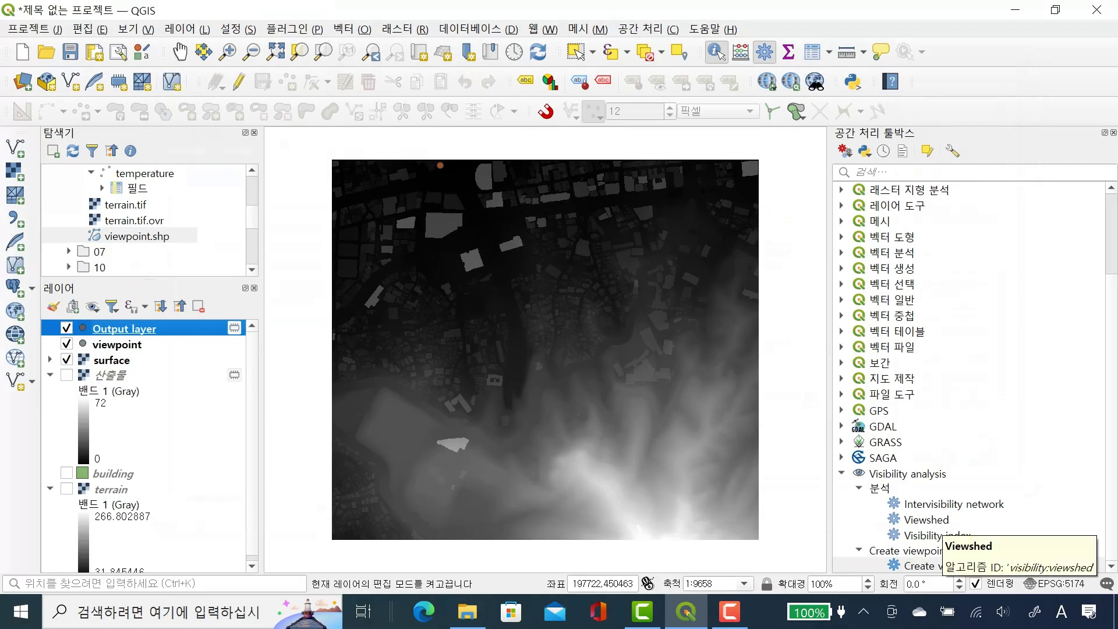
{"action": "double_click", "coordinate": [926, 519]}
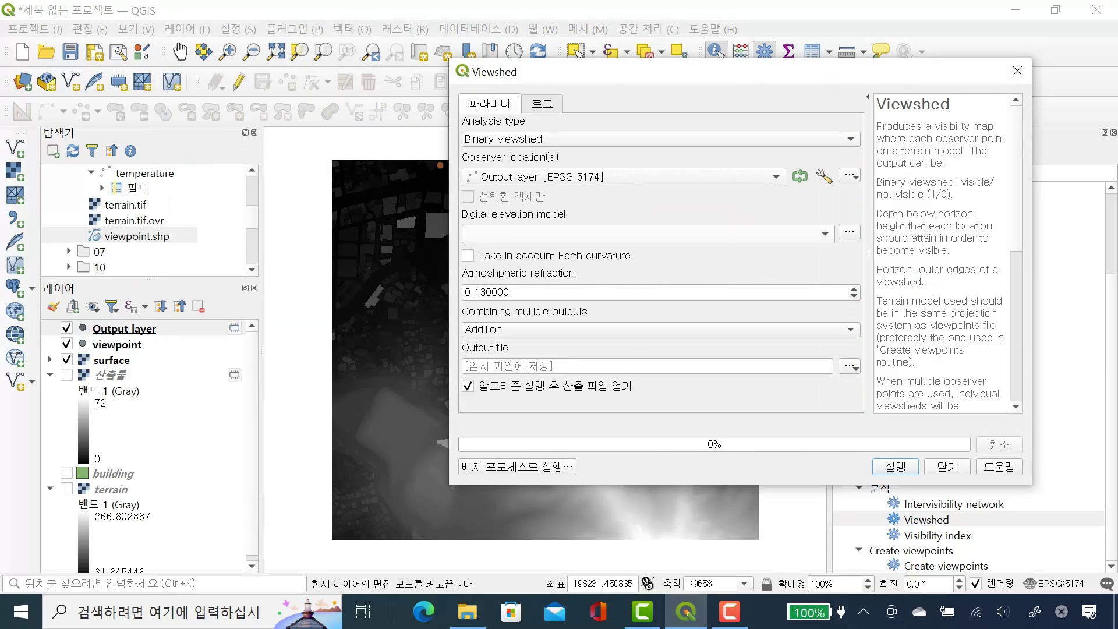
{"action": "left_click", "coordinate": [646, 233]}
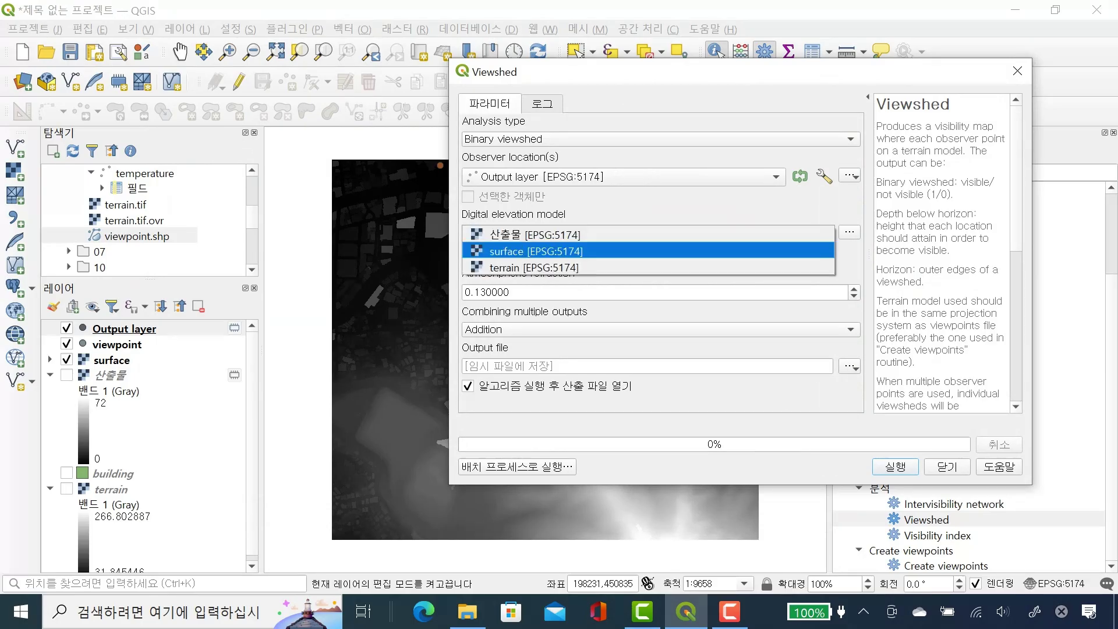
{"action": "left_click", "coordinate": [507, 237]}
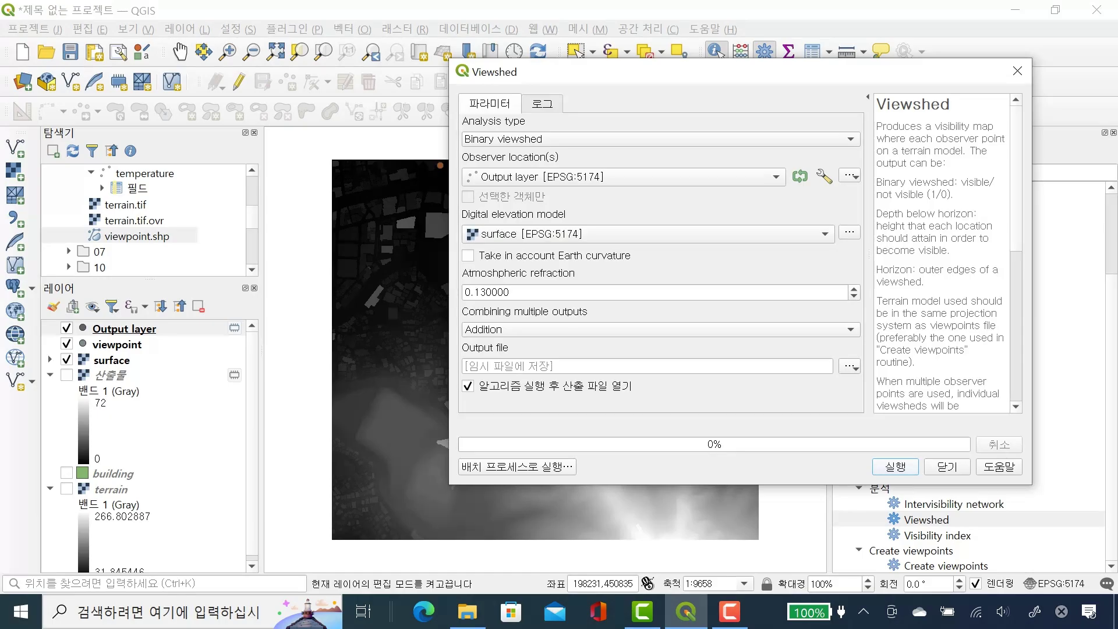
{"action": "left_click", "coordinate": [895, 467]}
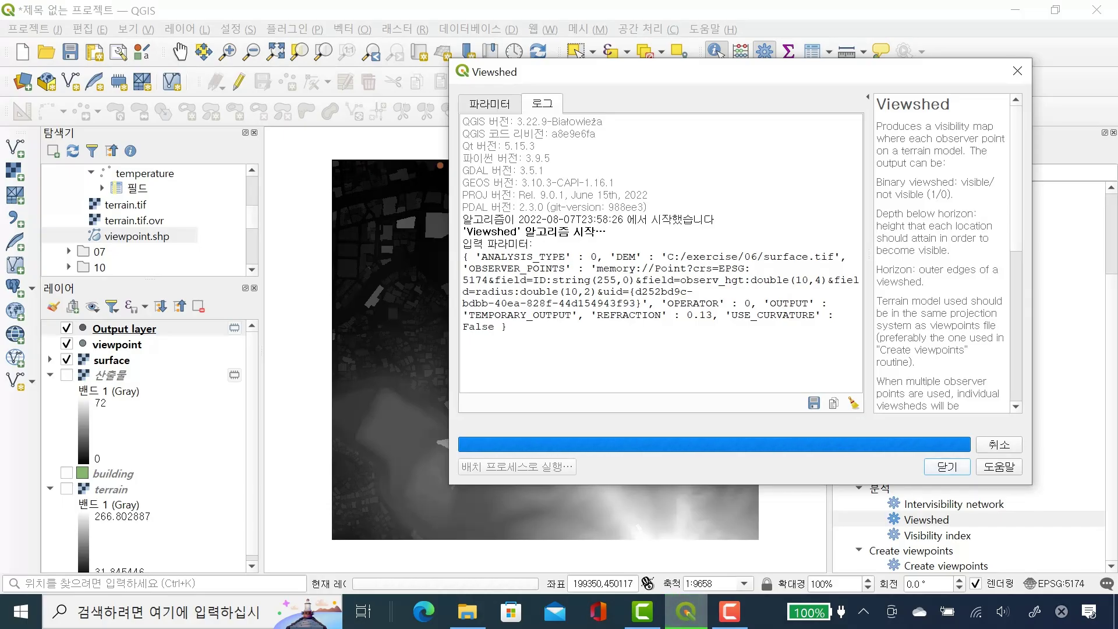
{"action": "left_click", "coordinate": [946, 467]}
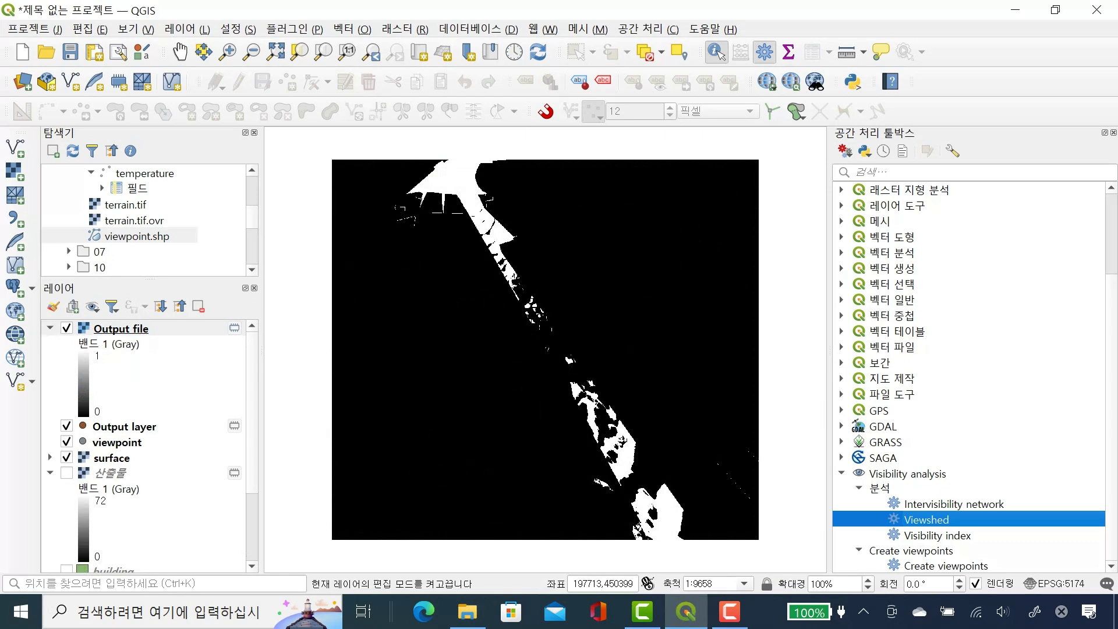
Step: Render the Output file raster with paletted/unique values, classify band 1 with random colors and apply it
{"action": "left_click", "coordinate": [122, 329]}
{"action": "double_click", "coordinate": [121, 328]}
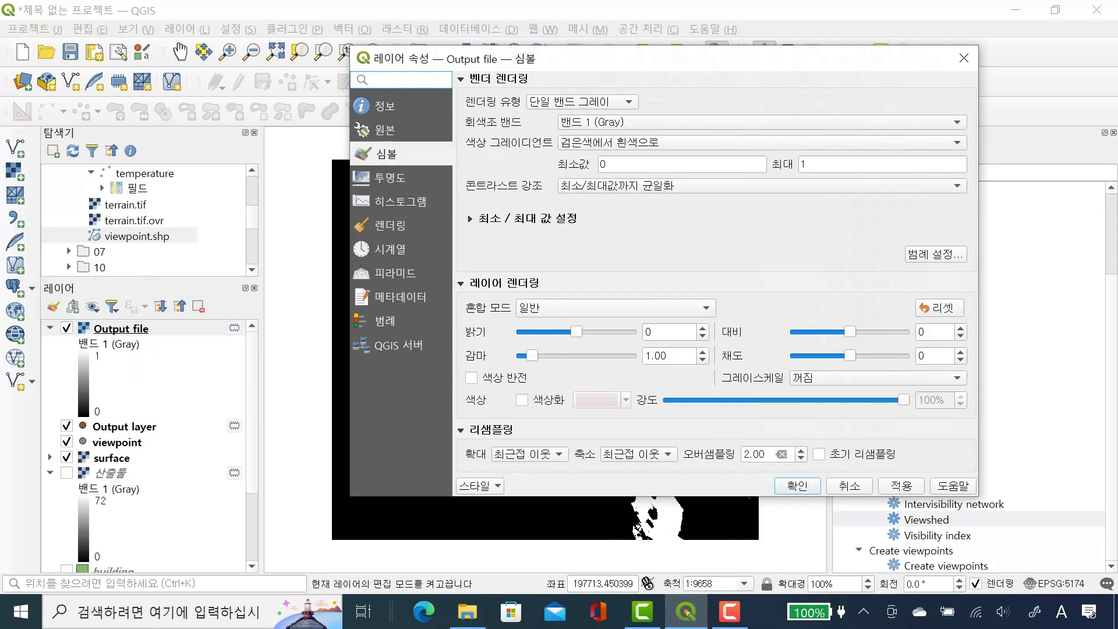
{"action": "left_click", "coordinate": [582, 102]}
{"action": "left_click", "coordinate": [576, 87]}
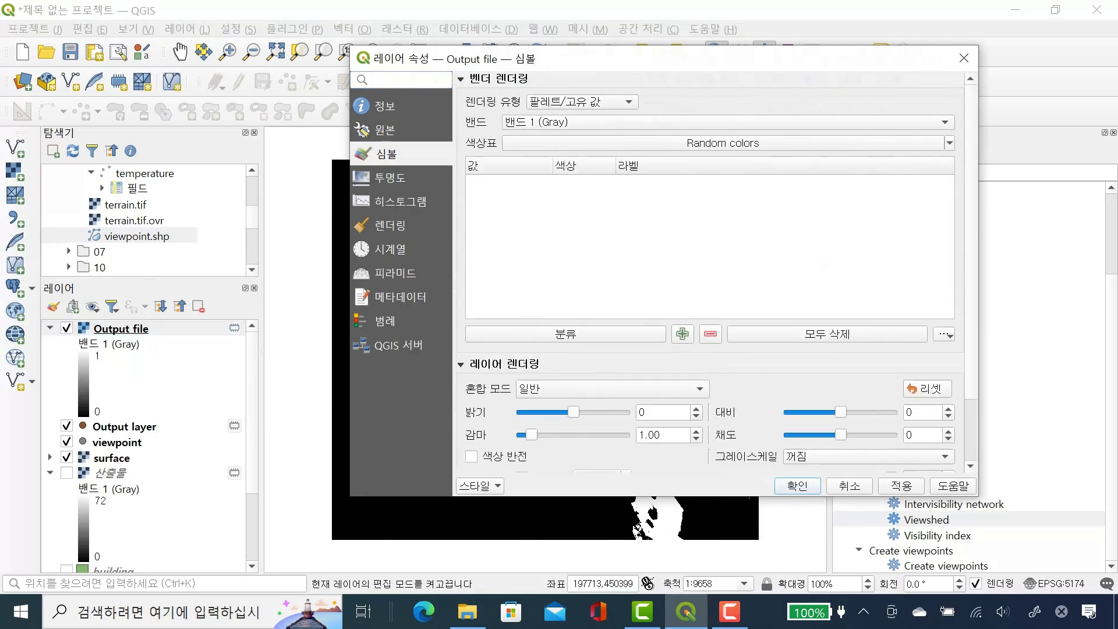
{"action": "left_click", "coordinate": [566, 333]}
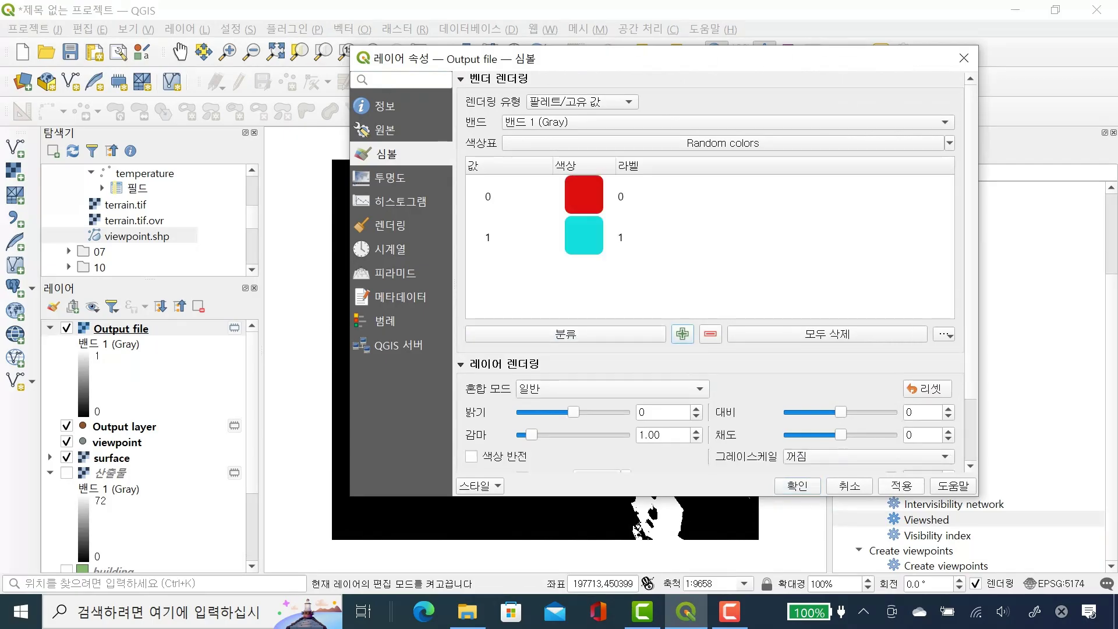
{"action": "left_click", "coordinate": [901, 486]}
{"action": "mouse_move", "coordinate": [524, 58]}
{"action": "left_mouse_down"}
{"action": "mouse_move", "coordinate": [780, 60]}
{"action": "mouse_move", "coordinate": [535, 68]}
{"action": "left_mouse_up"}
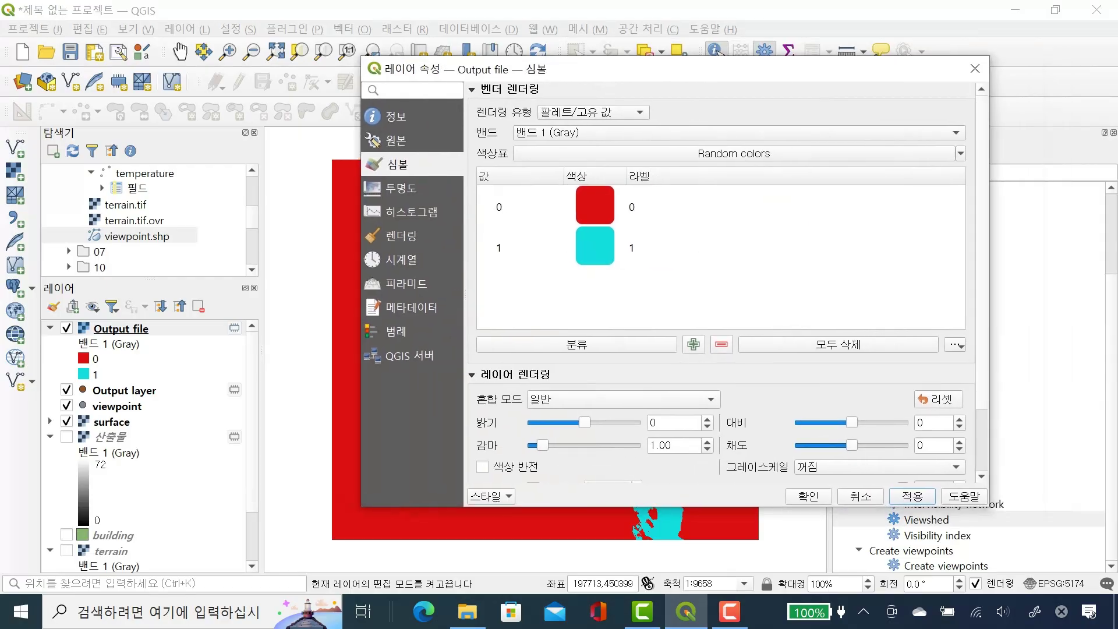
Step: Color value 0 of Output file light green #8bdca2 and value 1 crimson #de1b55, and apply the symbology
{"action": "scroll", "coordinate": [722, 279], "scroll_direction": "down", "scroll_amount": 3}
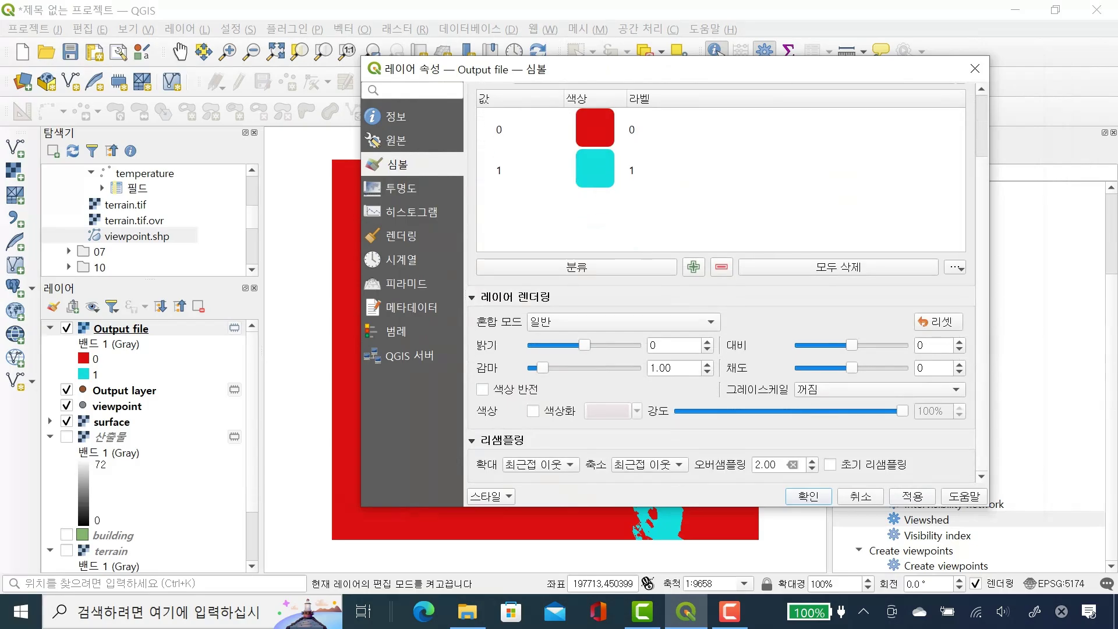
{"action": "double_click", "coordinate": [595, 128]}
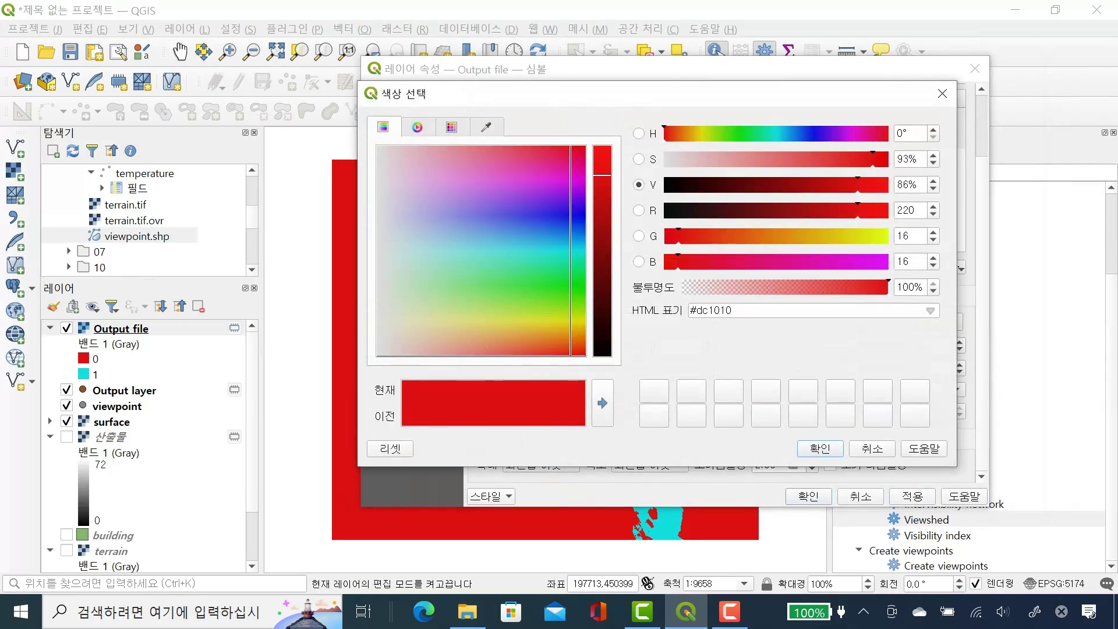
{"action": "left_click_drag", "start_coordinate": [489, 175], "coordinate": [454, 276]}
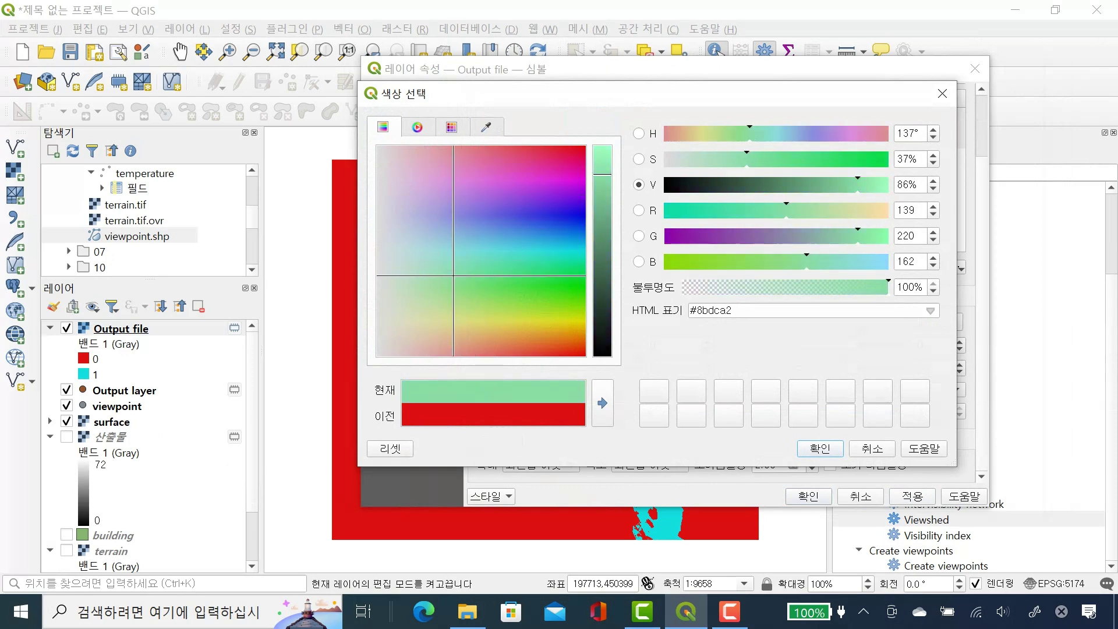
{"action": "key", "text": "Return"}
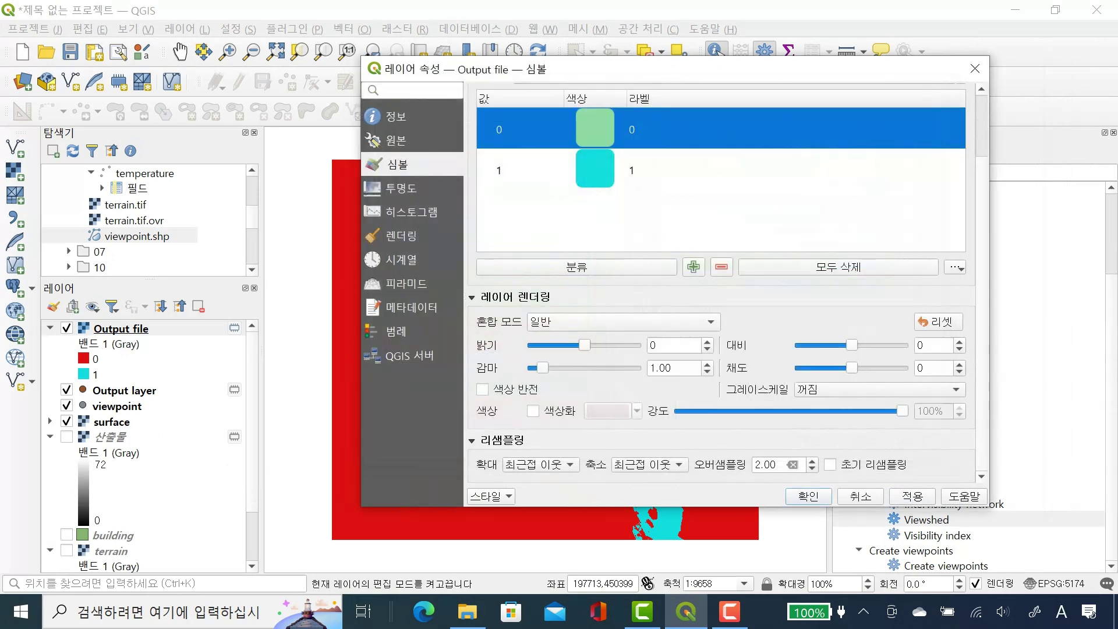
{"action": "double_click", "coordinate": [595, 167]}
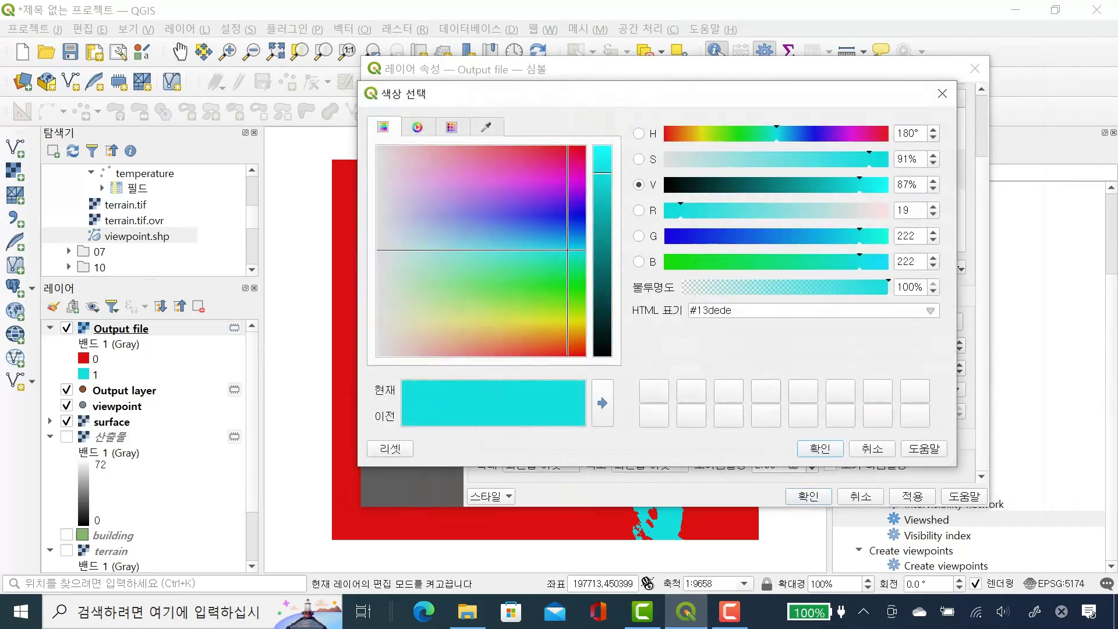
{"action": "type", "text": "#de1b55"}
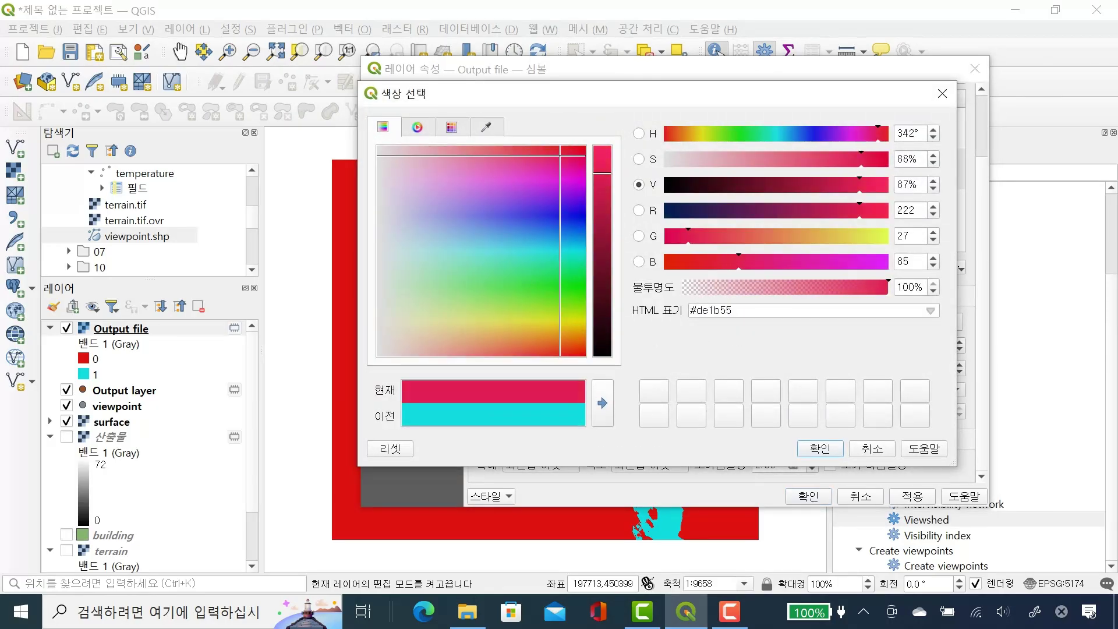
{"action": "key", "text": "Return"}
{"action": "left_click", "coordinate": [913, 496]}
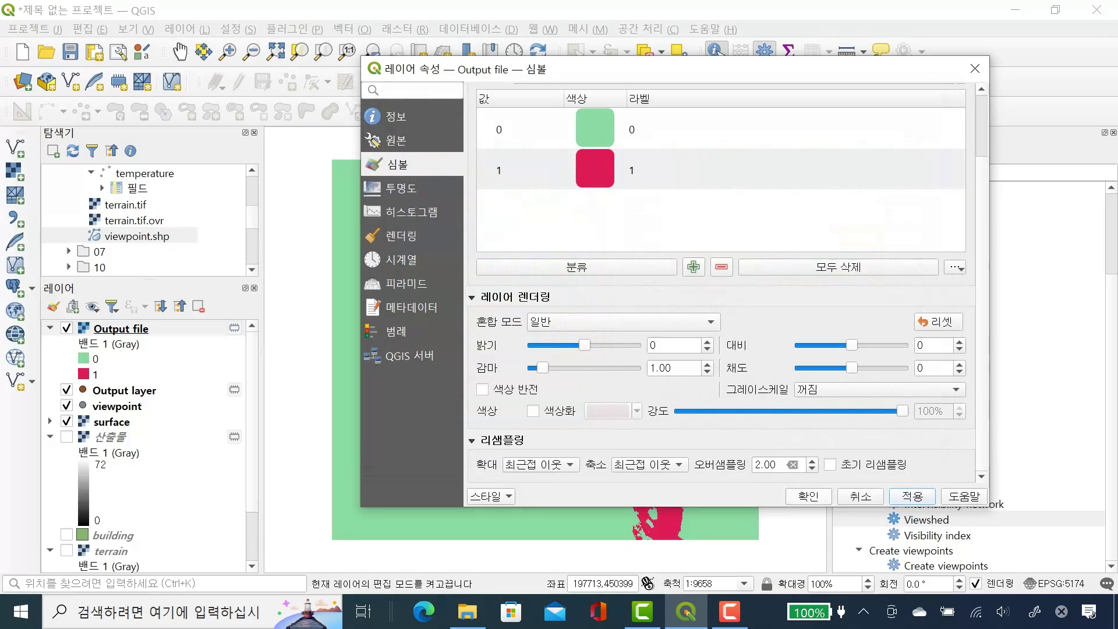
{"action": "left_click", "coordinate": [809, 496]}
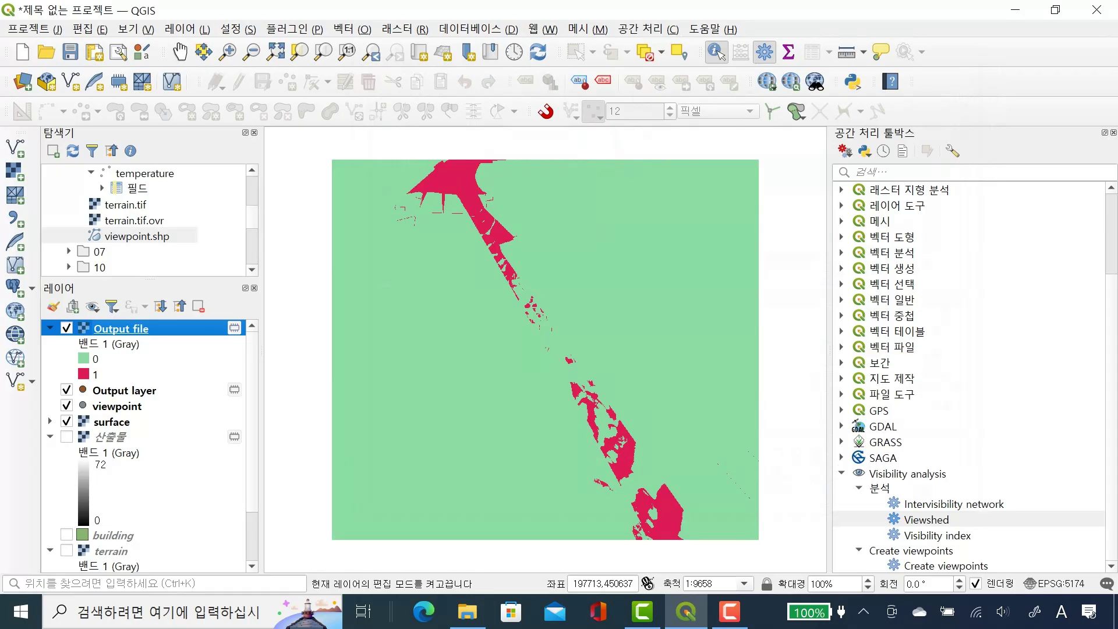
Step: Reduce the global opacity of the Output file raster to 52.8% and apply it
{"action": "double_click", "coordinate": [121, 328]}
{"action": "left_click", "coordinate": [402, 187]}
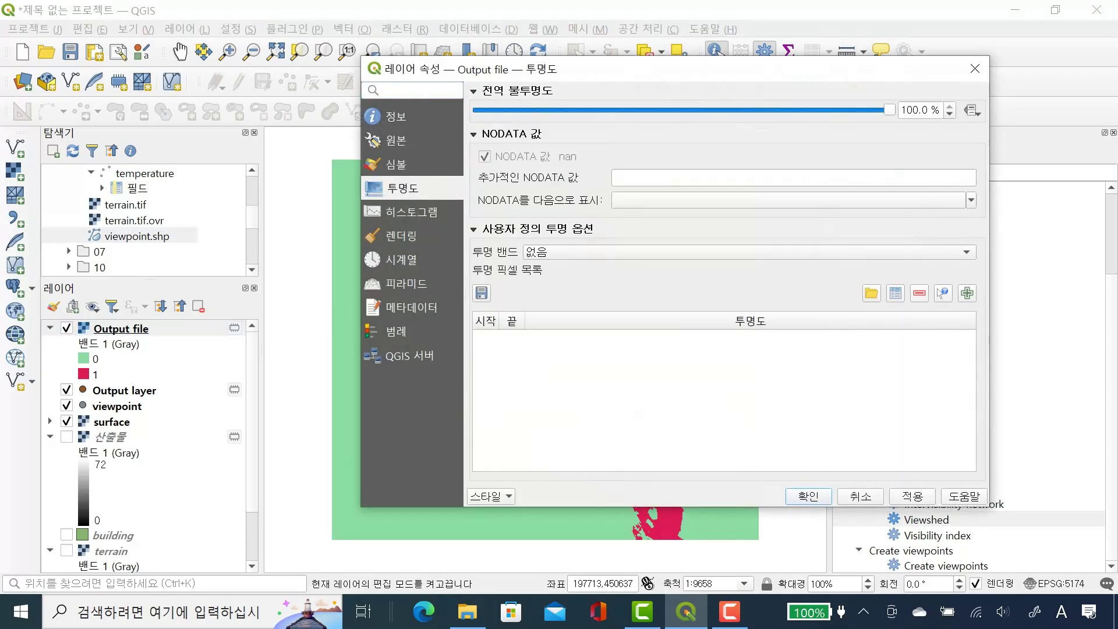
{"action": "left_click_drag", "start_coordinate": [890, 110], "coordinate": [696, 110]}
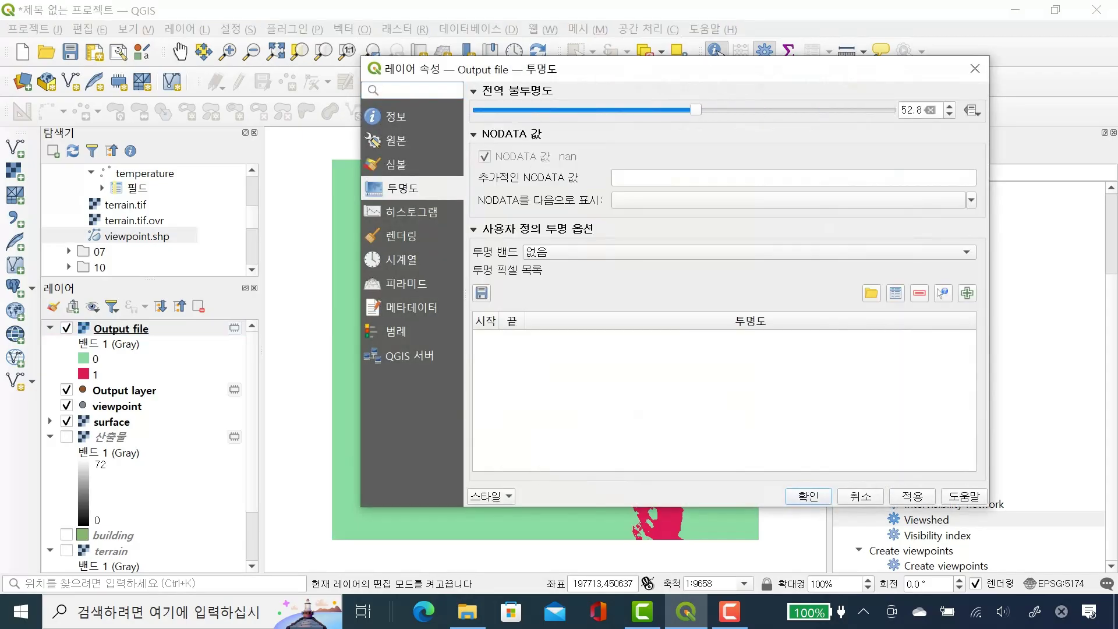
{"action": "left_click", "coordinate": [912, 496]}
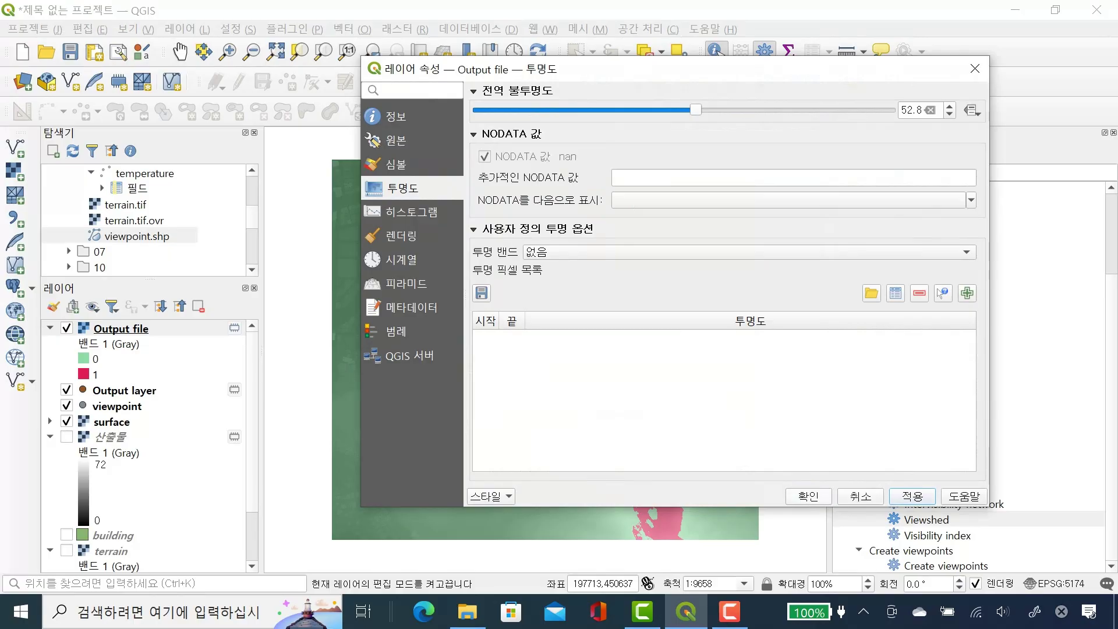
{"action": "key", "text": "Escape"}
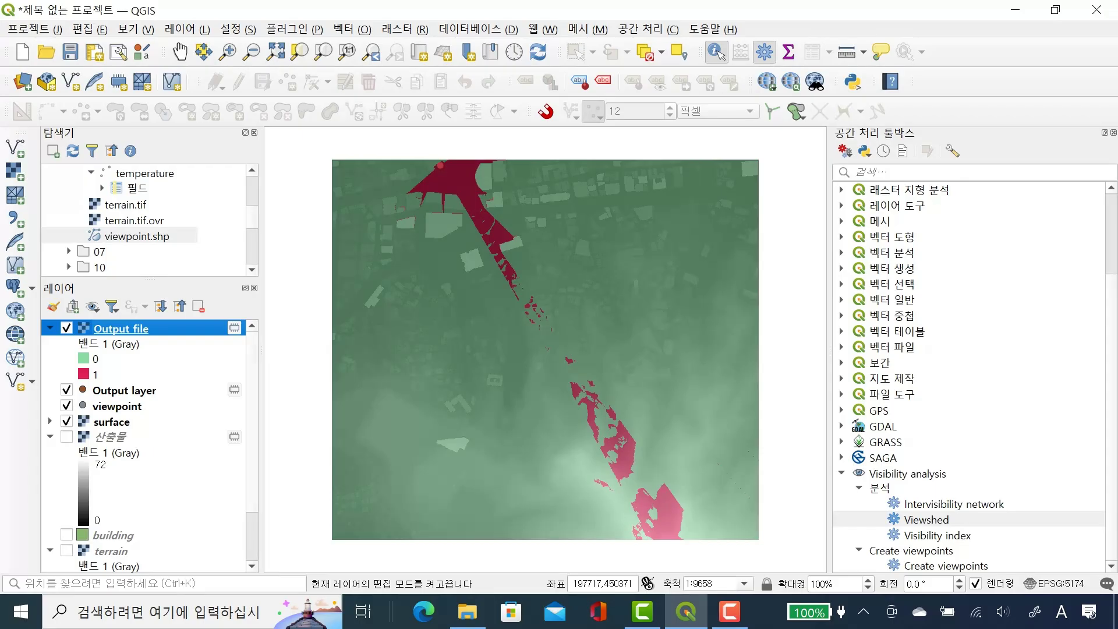
Step: Hide the Output file, Output layer and viewpoint layers, leaving surface shown on the map
{"action": "left_click", "coordinate": [67, 328]}
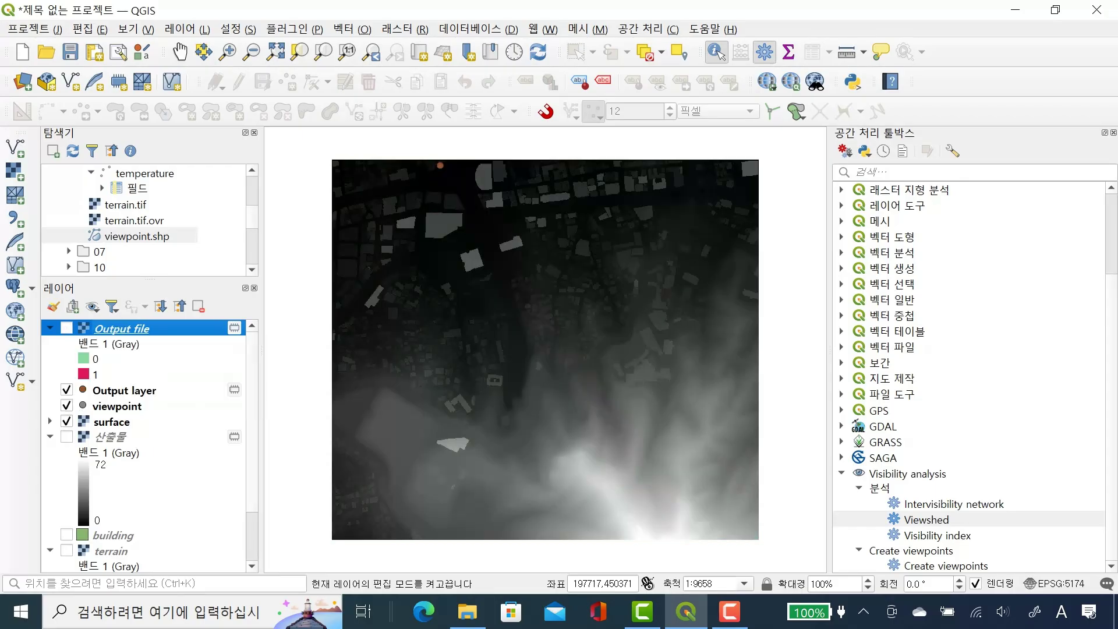
{"action": "left_click", "coordinate": [66, 390]}
{"action": "left_click", "coordinate": [67, 405]}
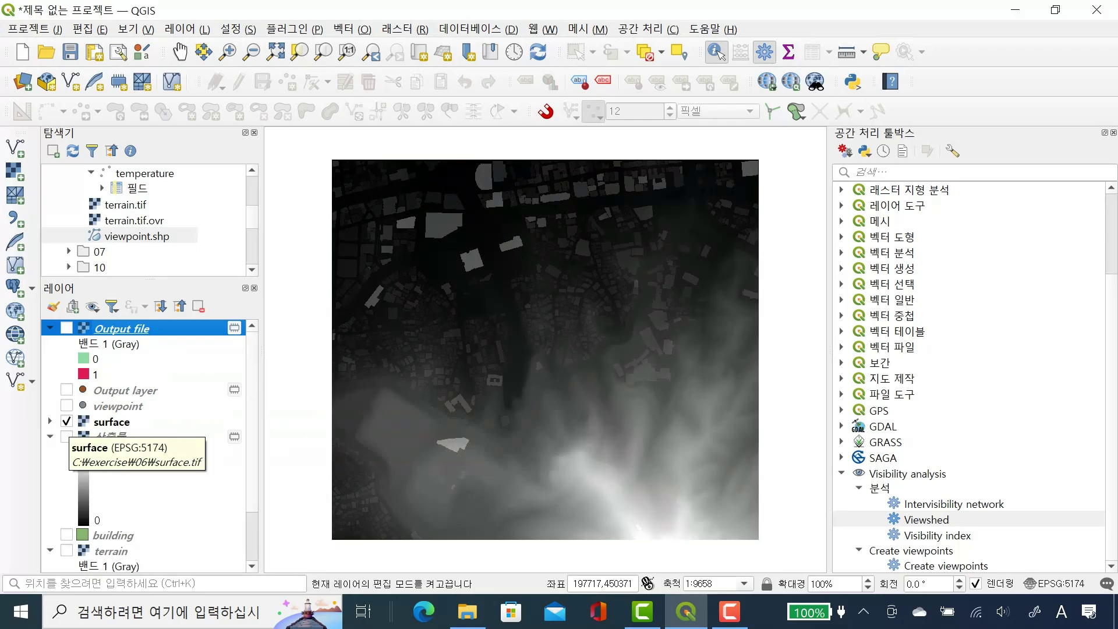
{"action": "scroll", "coordinate": [145, 442], "scroll_direction": "down", "scroll_amount": 2}
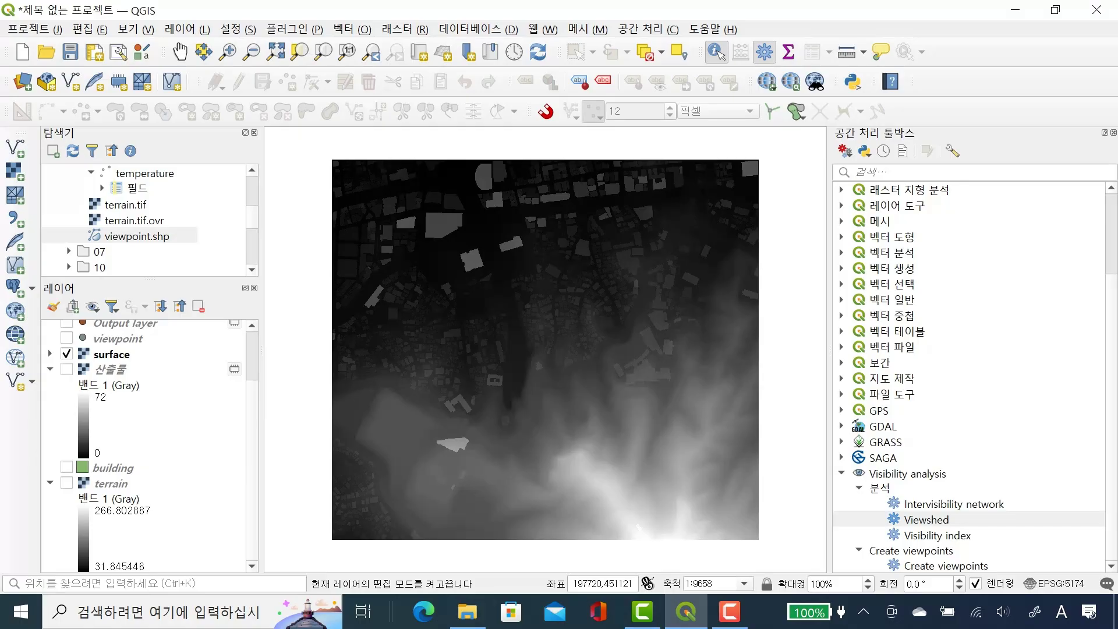
Step: Save the project as 6-4 in QGZ format in the exercise/06 folder
{"action": "left_click", "coordinate": [34, 28]}
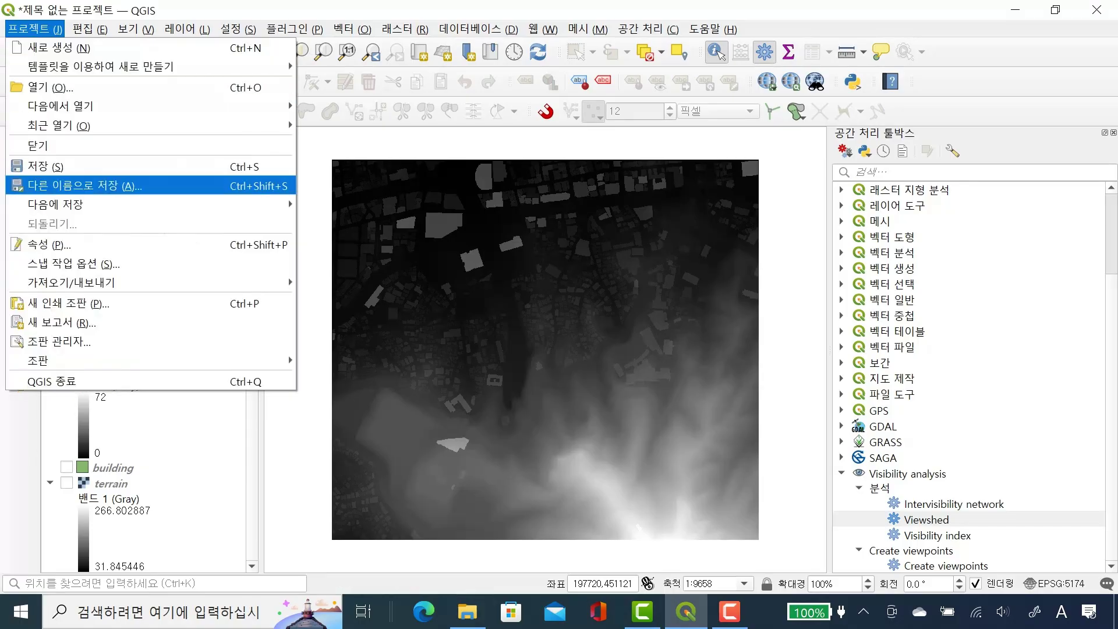
{"action": "left_click", "coordinate": [85, 186]}
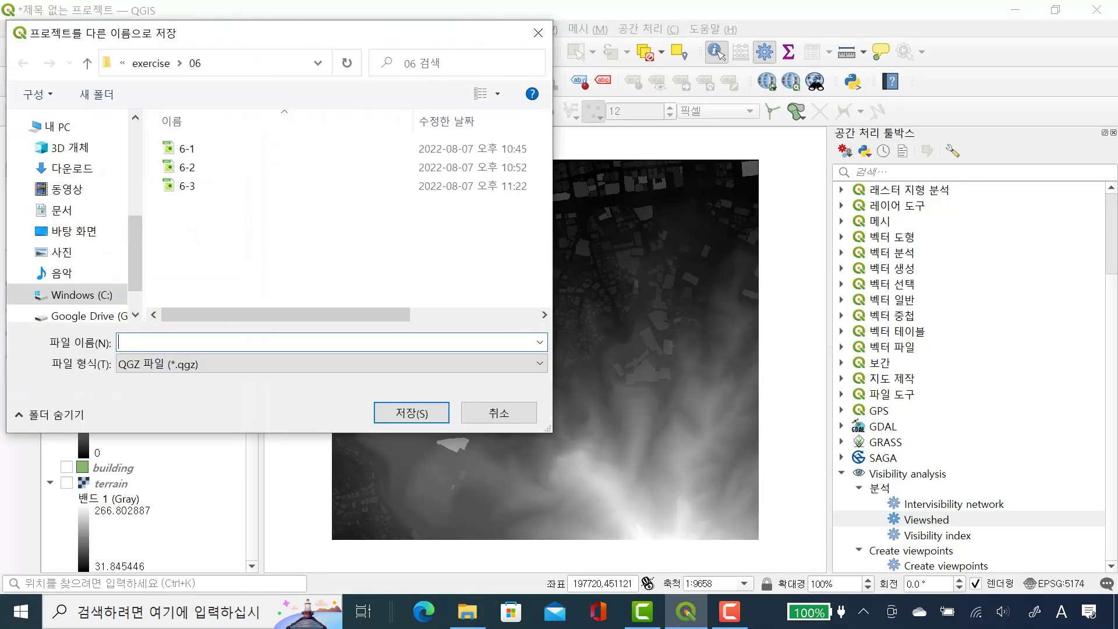
{"action": "type", "text": "6-4"}
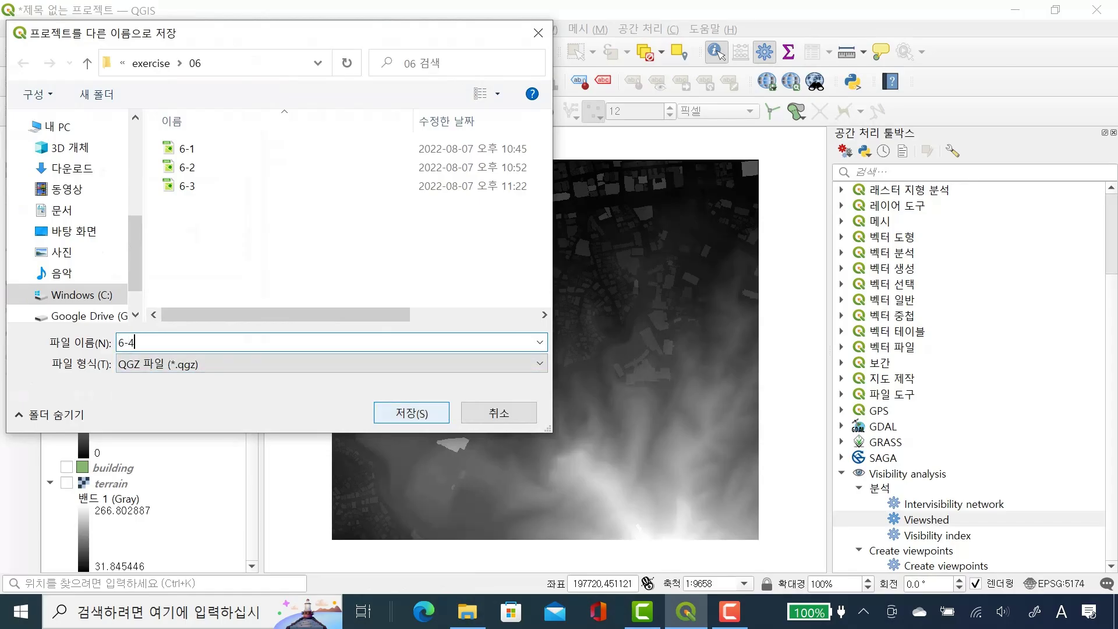
{"action": "key", "text": "Return"}
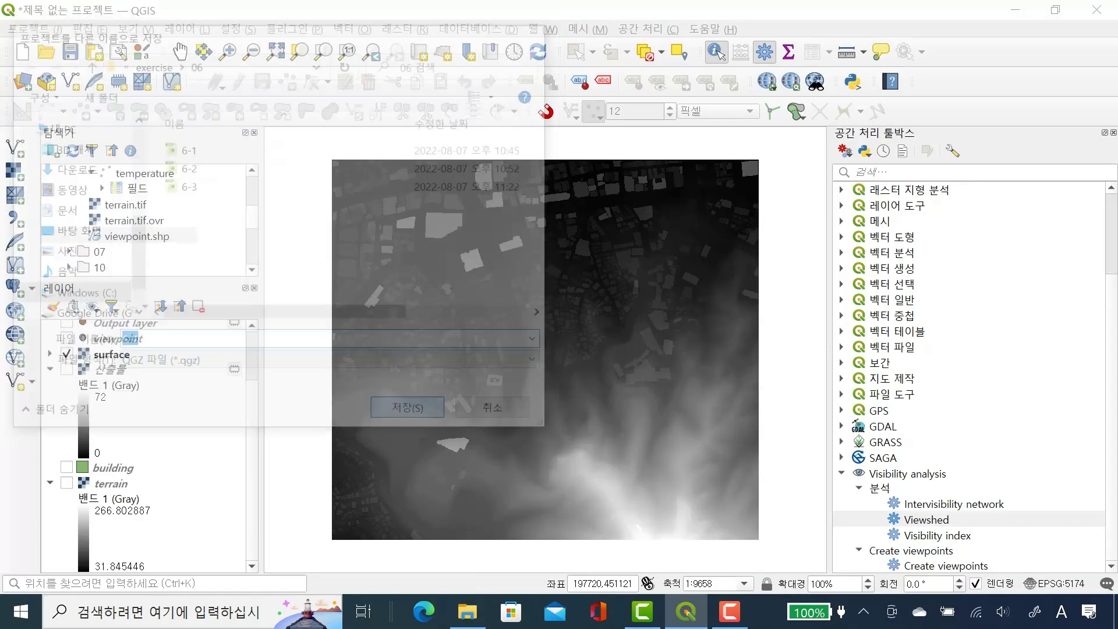